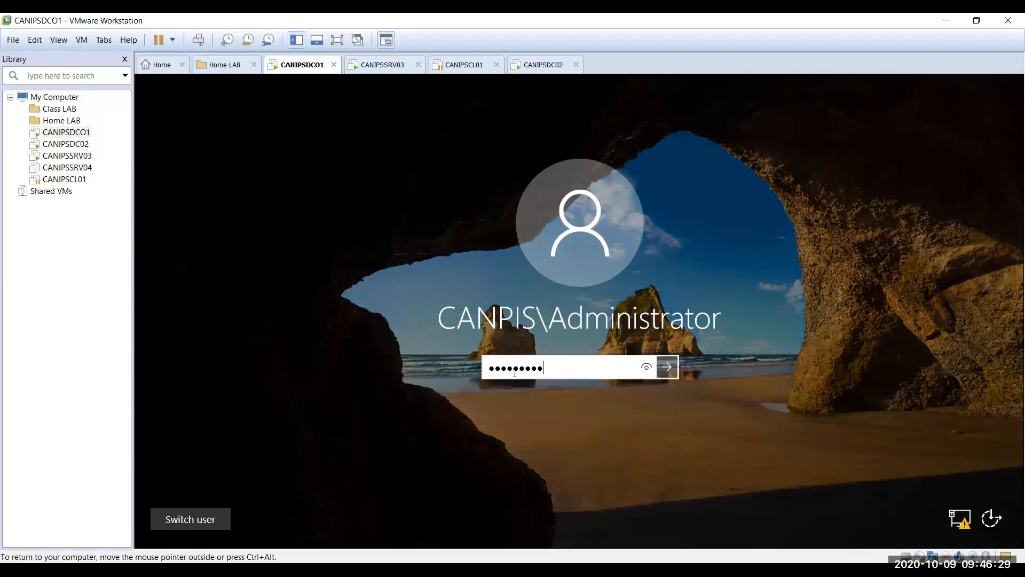
Step: Sign in to CANIPSDC01 and get back to its DHCP console after checking the other machines
key(Return)
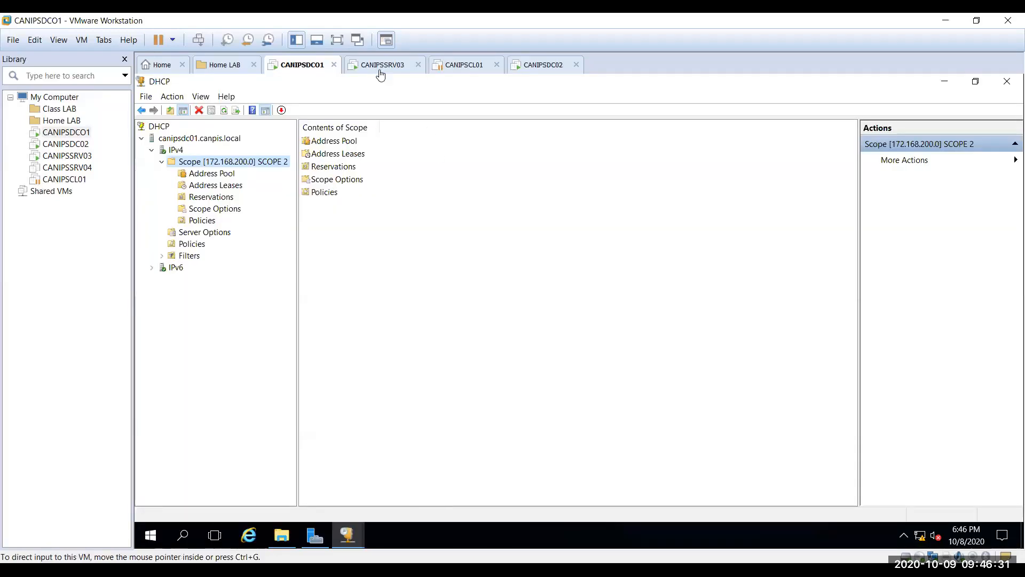
click(458, 69)
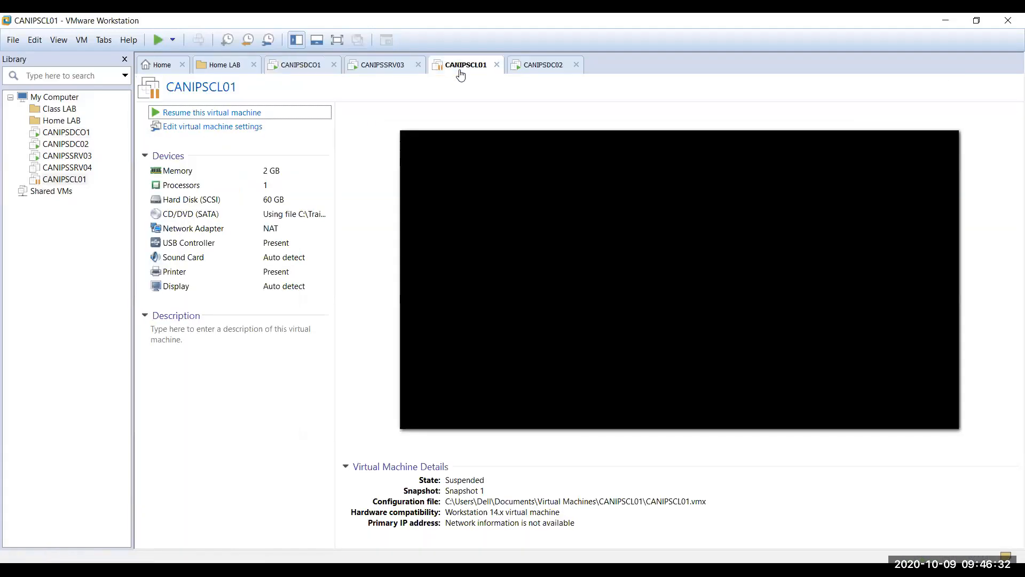
right_click(541, 72)
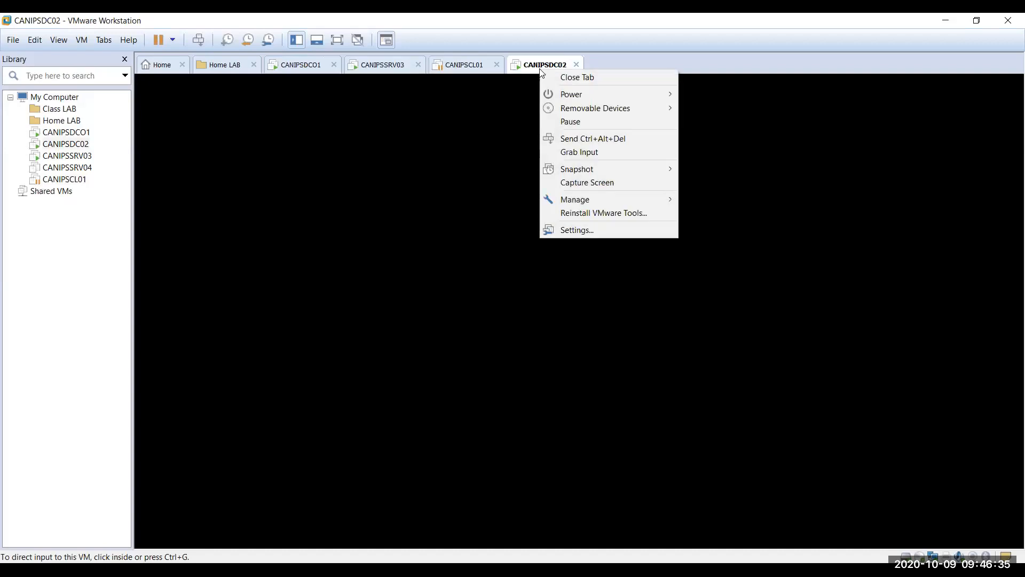
click(286, 124)
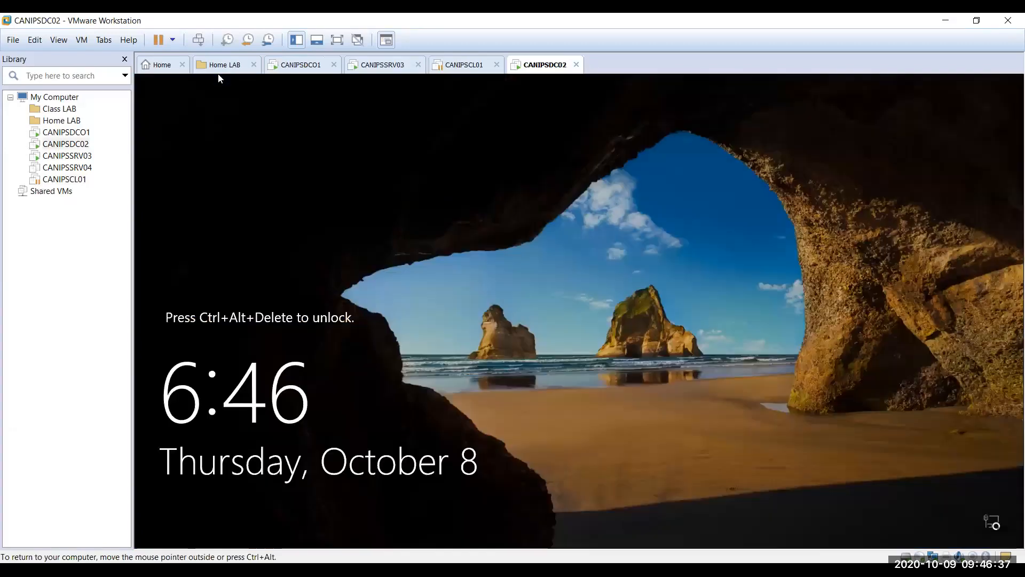
click(320, 65)
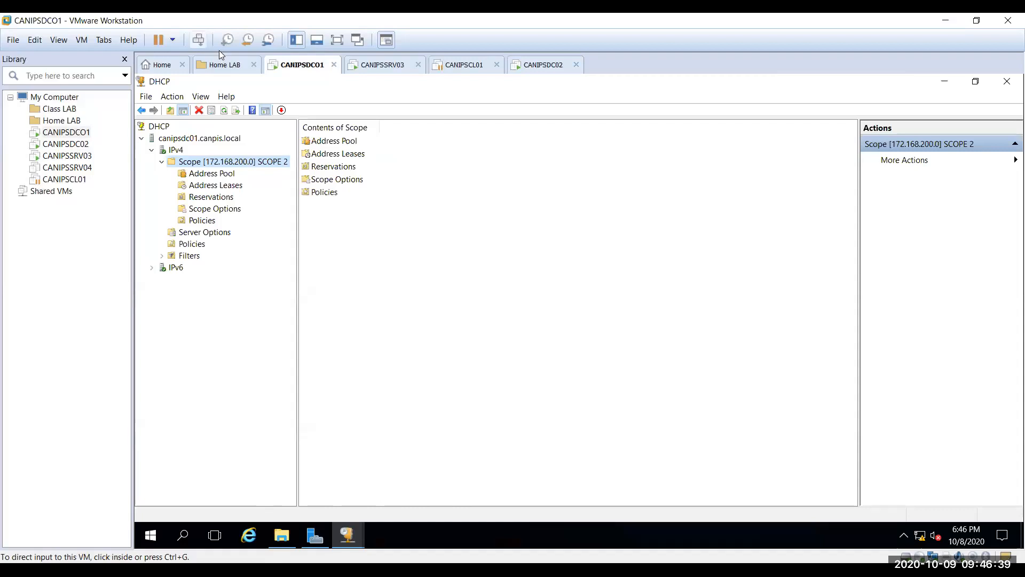
click(198, 39)
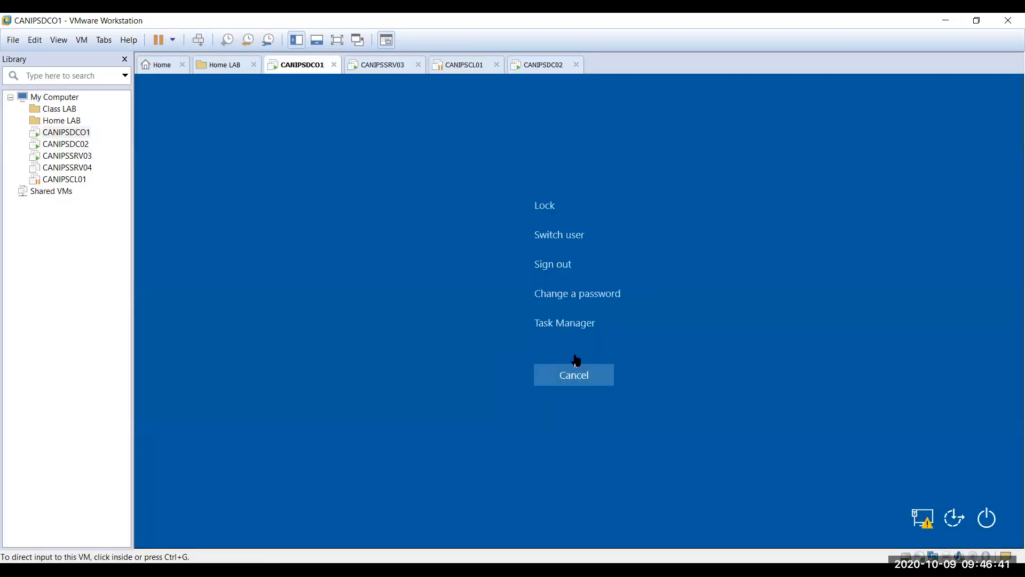
click(562, 377)
click(563, 376)
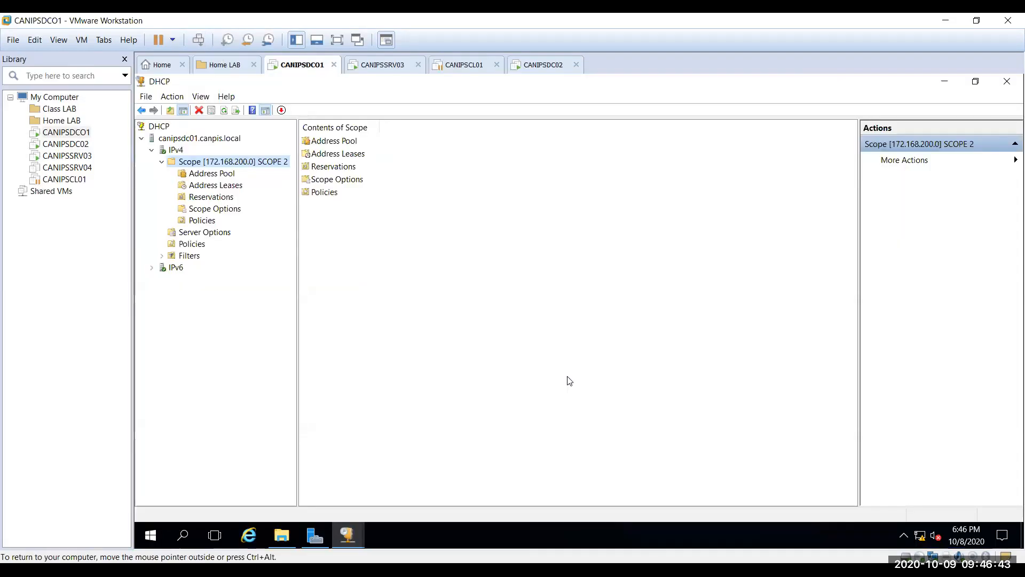
Step: Unlock CANIPSDC02 with the Administrator password, then return to CANIPSDC01's DHCP console
click(553, 66)
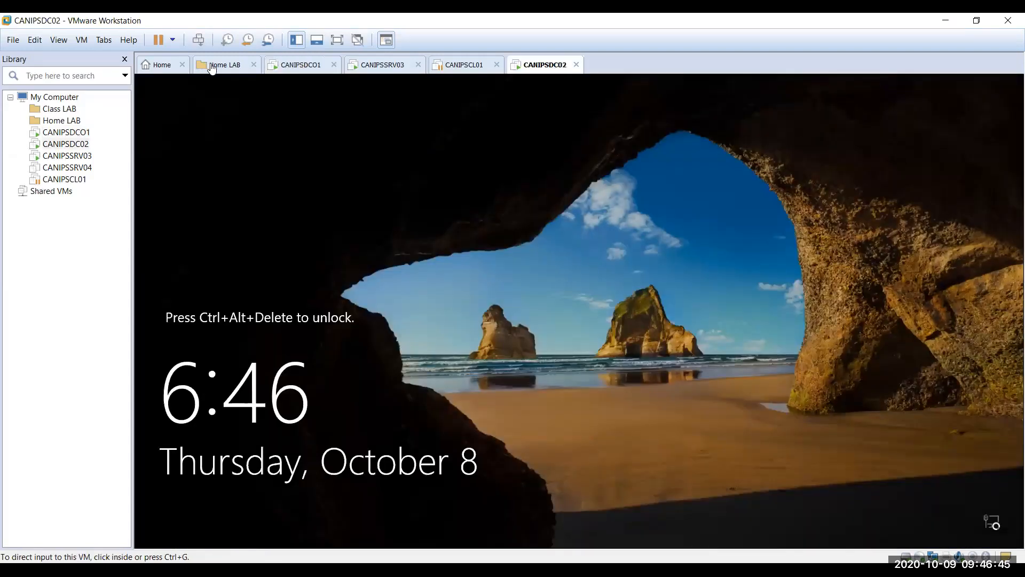
click(199, 40)
click(592, 365)
text(P)
key(BackSpace)
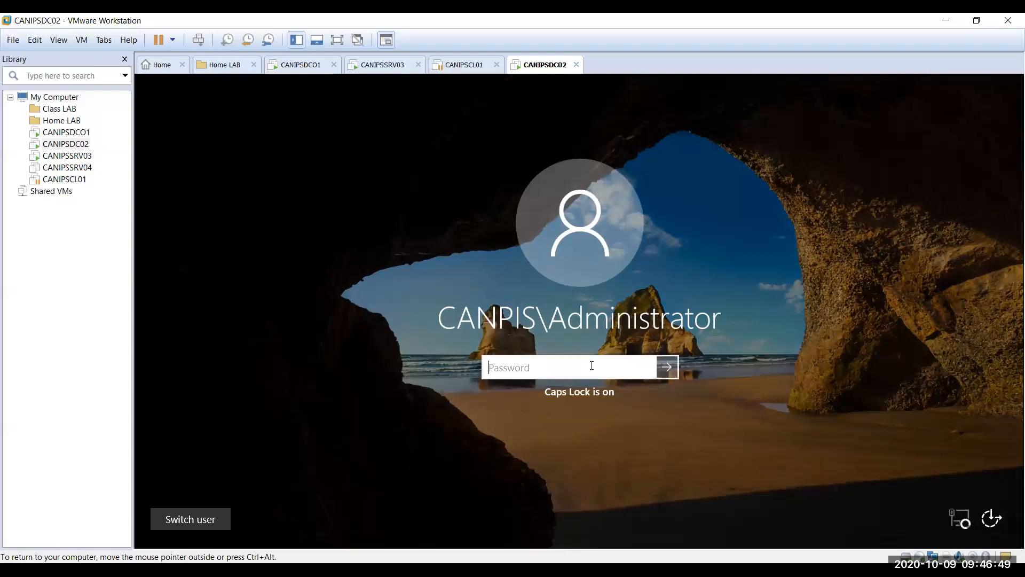
key(Caps_Lock)
text(Pa$$w0rd)
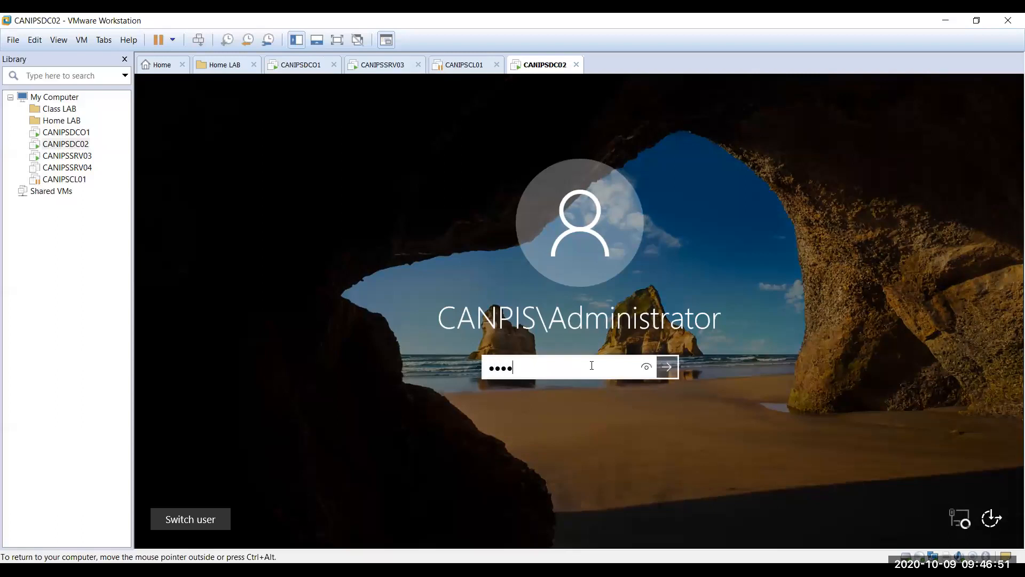
key(Return)
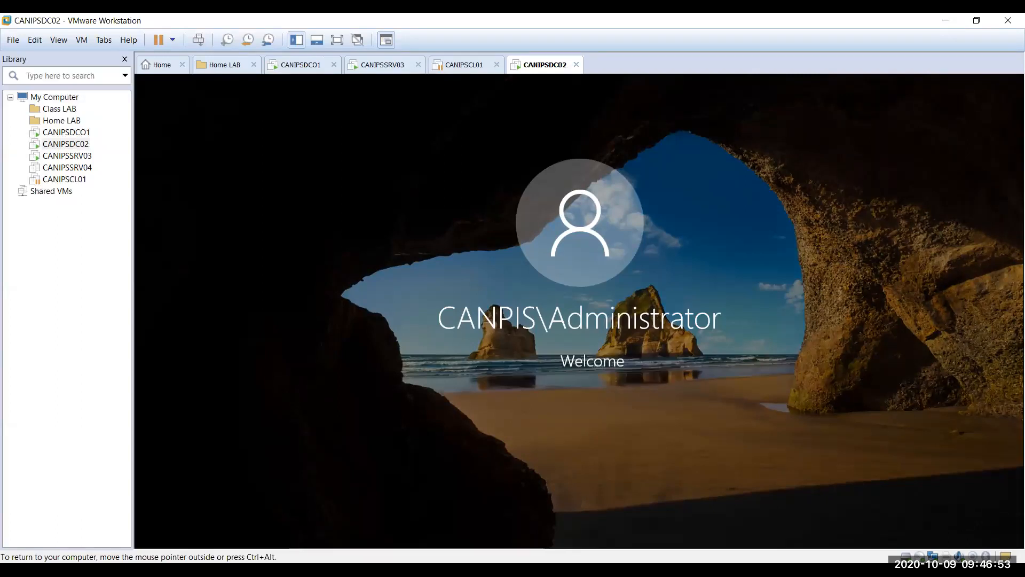
click(319, 62)
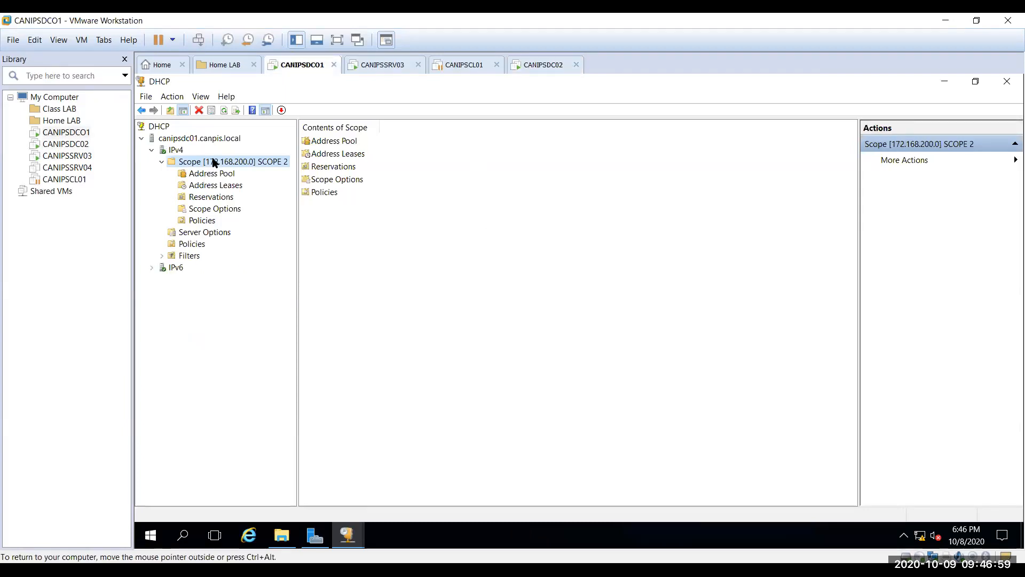
Step: Collapse and re-expand Scope 2 on CANIPSDC01, then select its IPv4 node
click(163, 162)
click(163, 161)
click(152, 151)
click(152, 151)
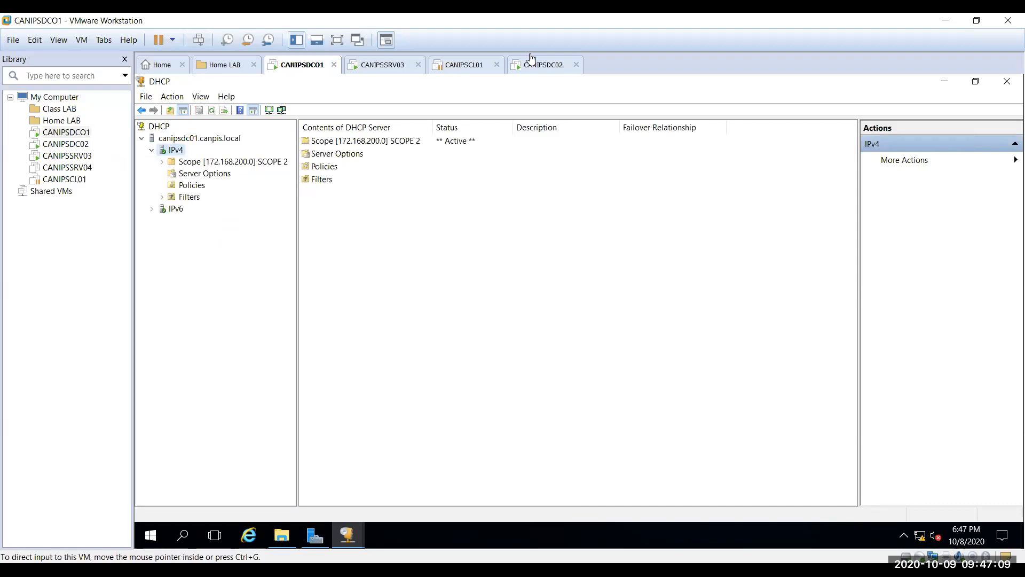
Step: Switch to CANIPSDC02's DHCP console showing Scope [172.168.200.0] SCOPE 2 and Scope [172.168.100.0] SCOPE 1
click(542, 65)
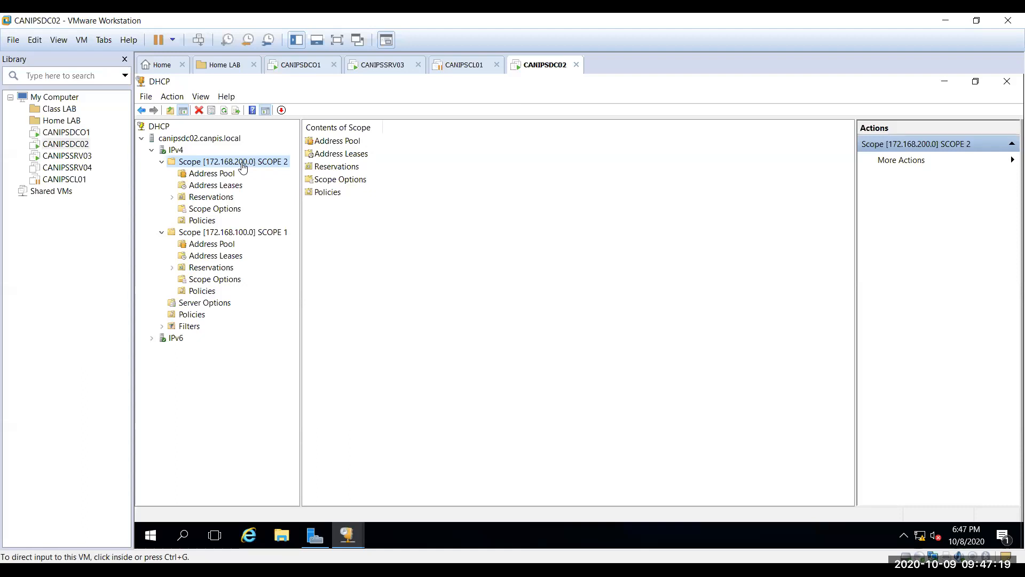
click(309, 64)
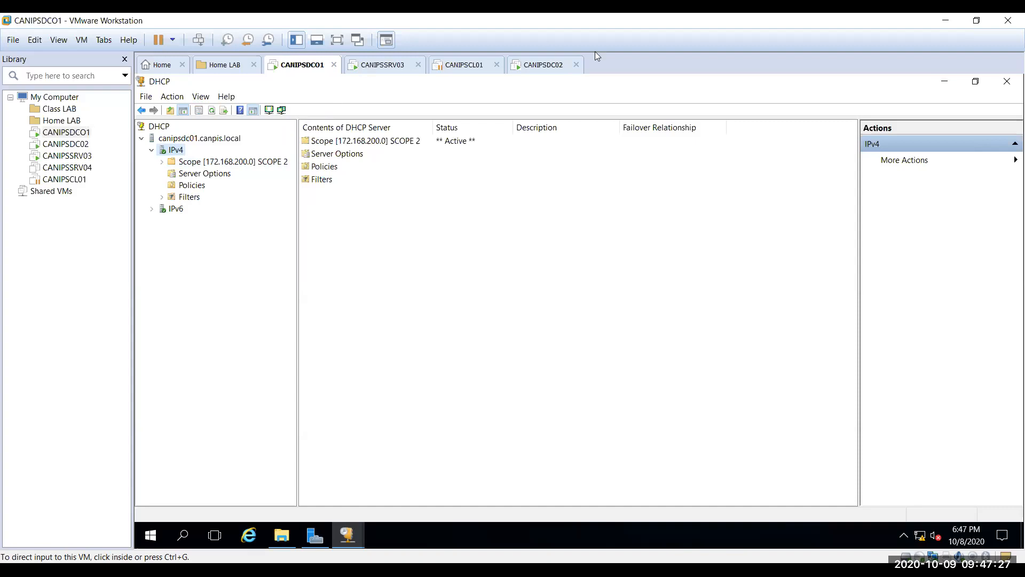
click(548, 64)
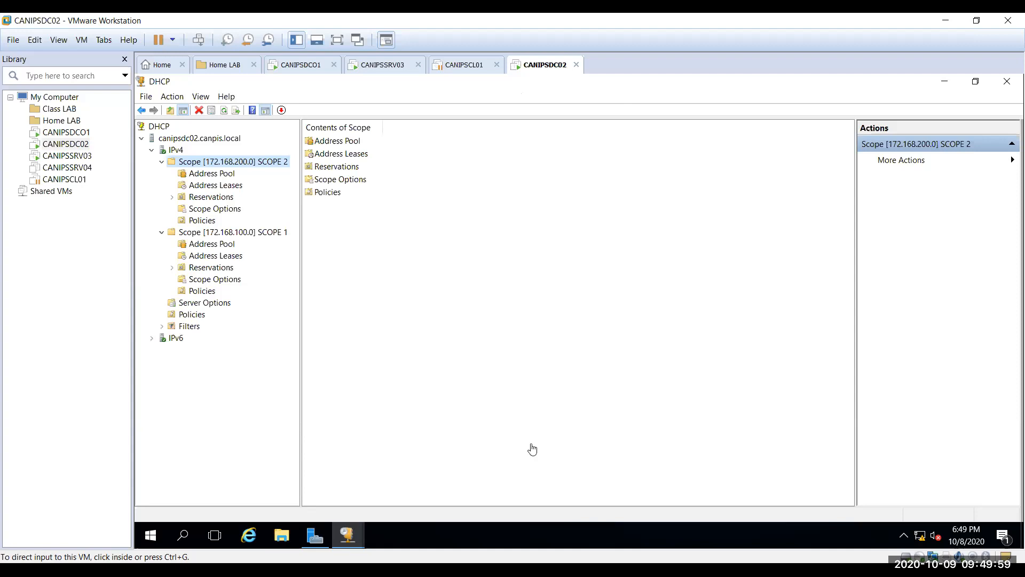
Step: Select Address Pool under CANIPSDC02's Scope 2 to see range 172.168.200.1–254 and its exclusions
mouse_move(344, 539)
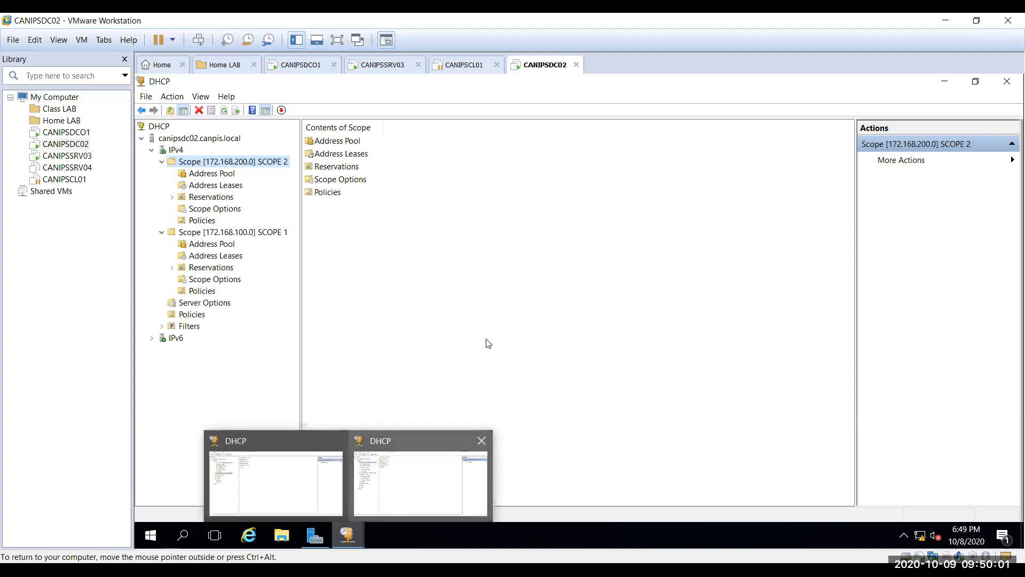
click(403, 289)
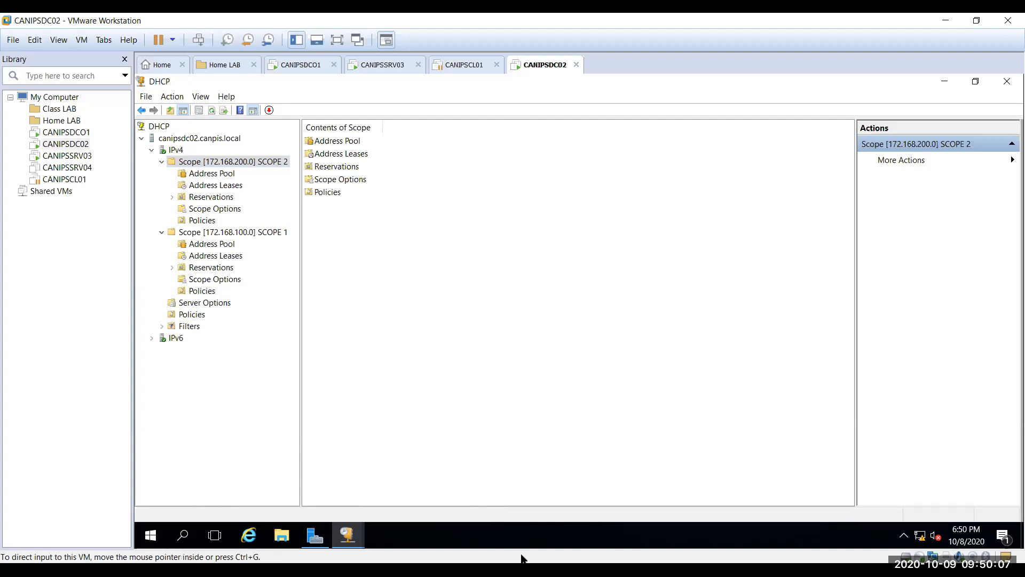
click(209, 175)
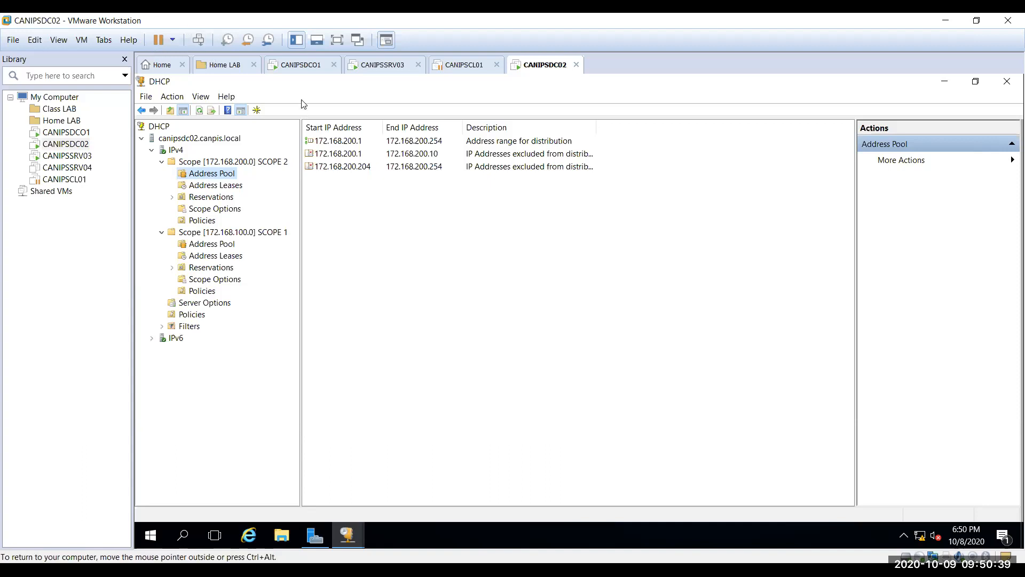
Step: Check CANIPSDC01's Scope 2 address pool, then resume the suspended CANIPSCL01 client VM
click(293, 67)
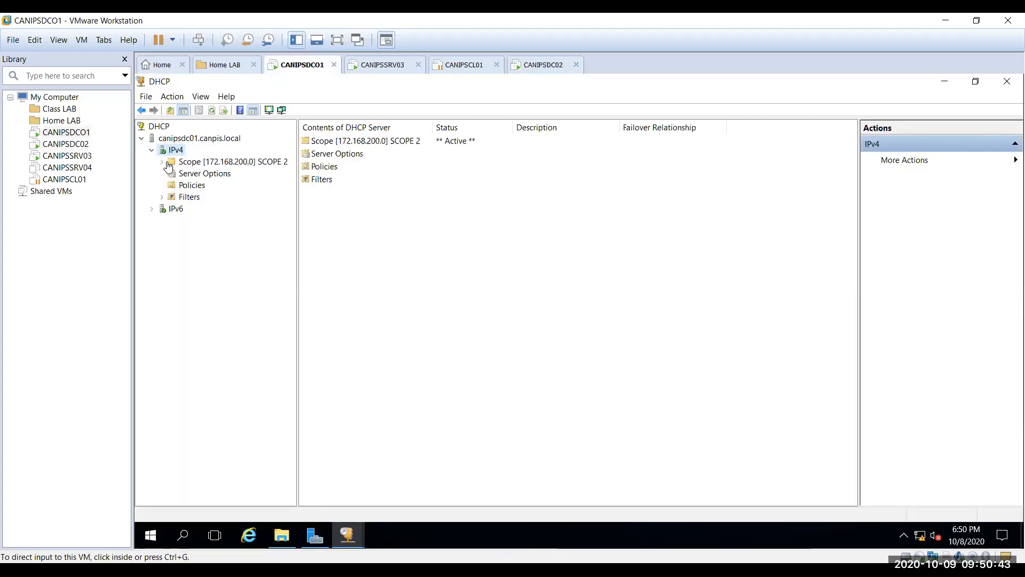
click(207, 162)
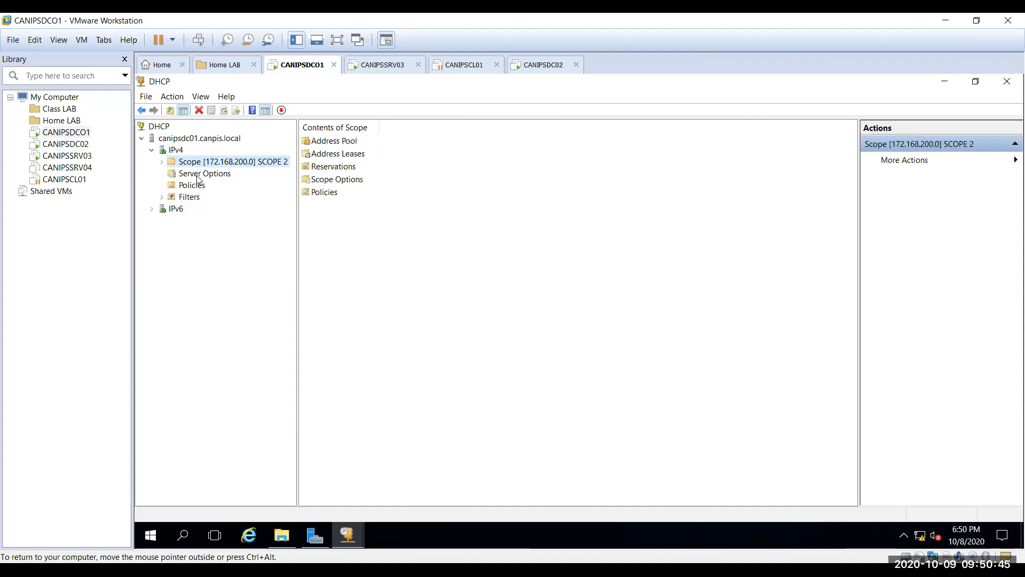
double_click(351, 143)
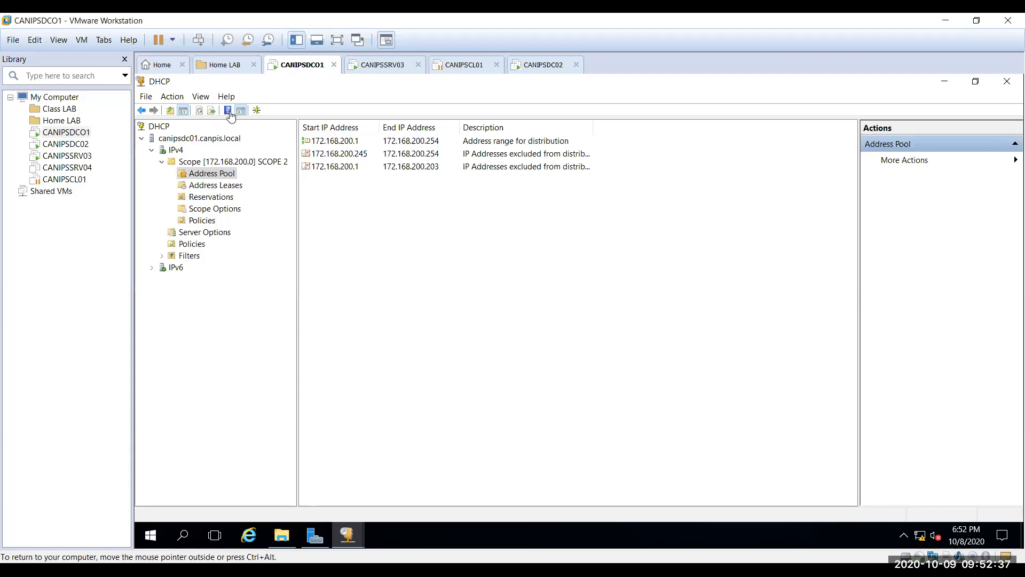
click(464, 65)
click(230, 112)
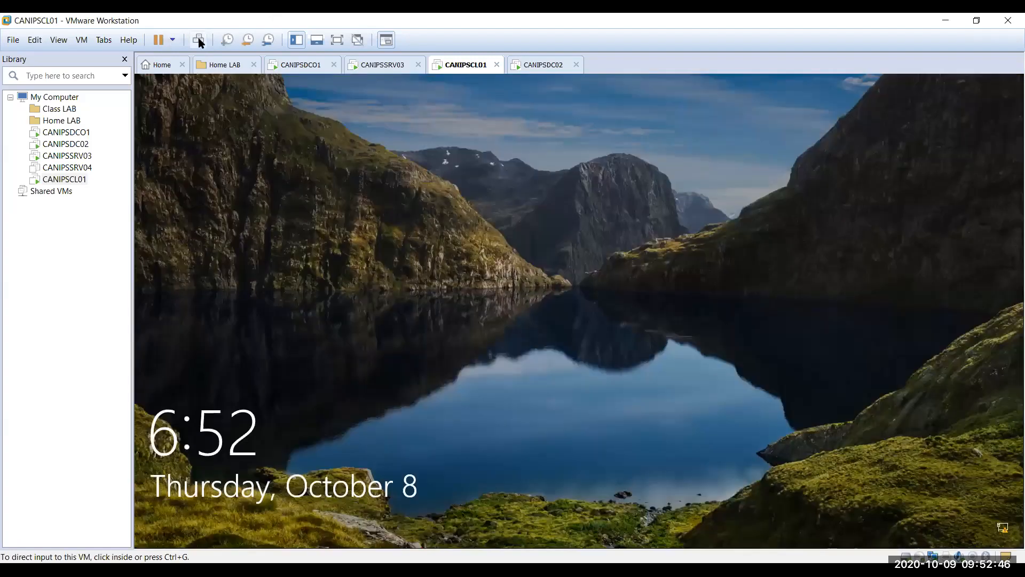
Step: Sign in to CANIPSCL01 as admin with the account password after sending Ctrl+Alt+Del
click(198, 41)
text(•••••••••)
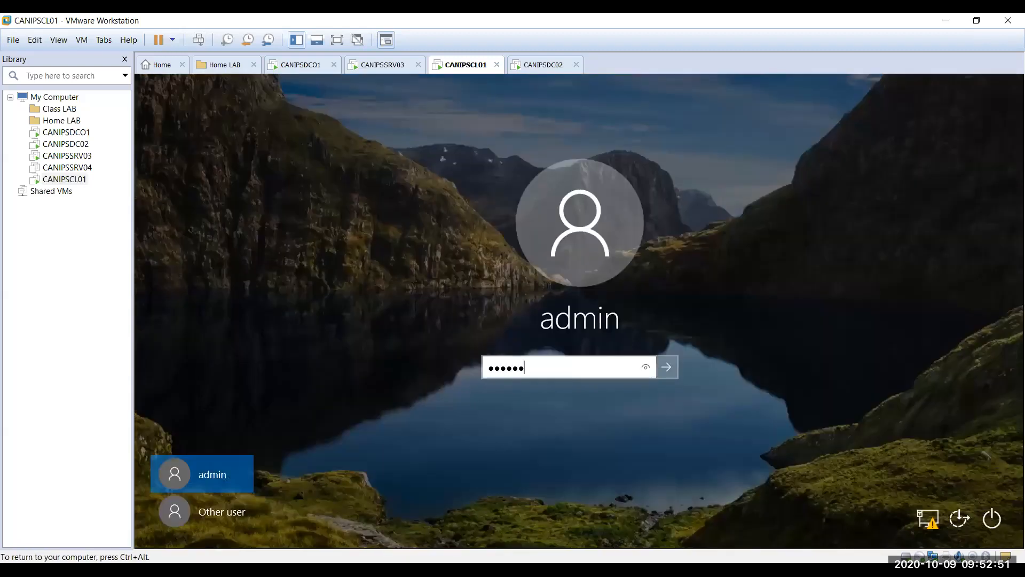
key(Return)
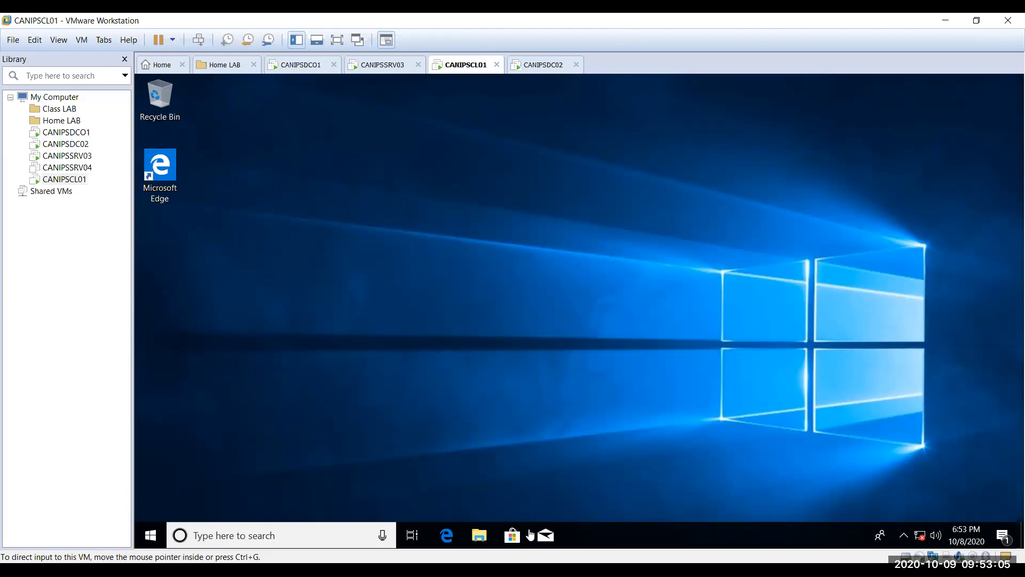
Step: Open This PC's Properties from File Explorer, showing computer name CANIPSCL01 on canpis.local
click(487, 527)
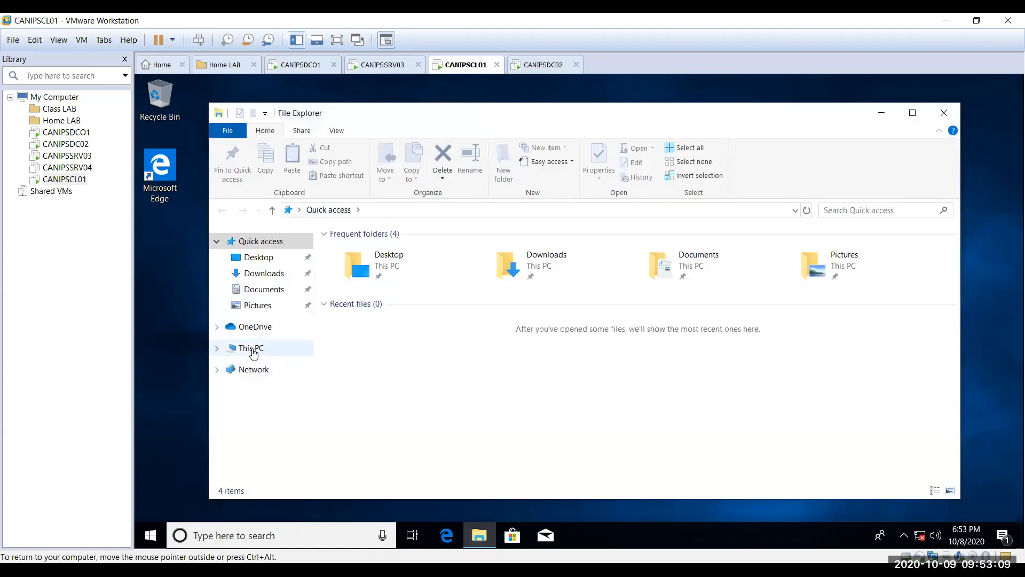
click(253, 350)
right_click(253, 350)
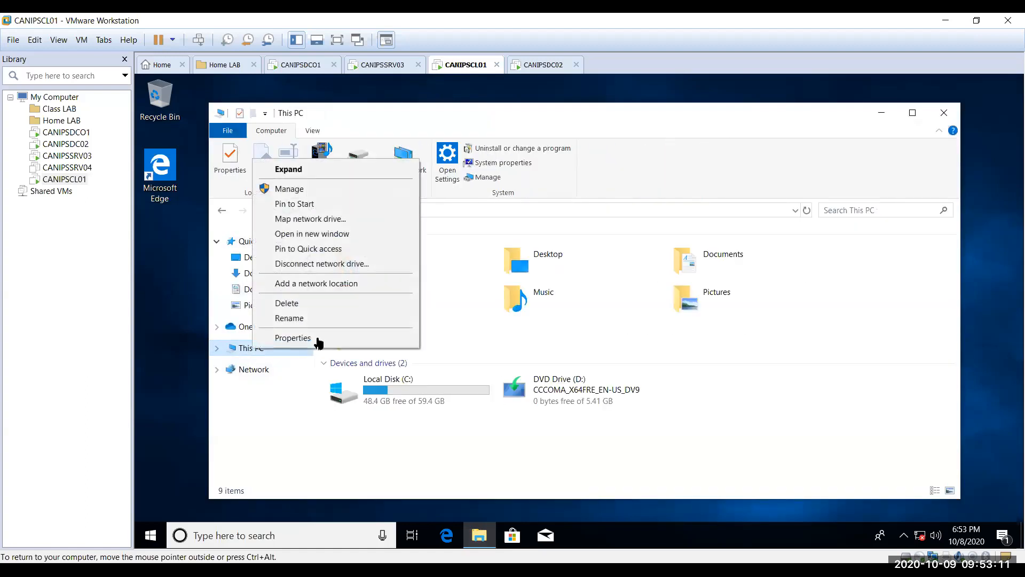
click(317, 337)
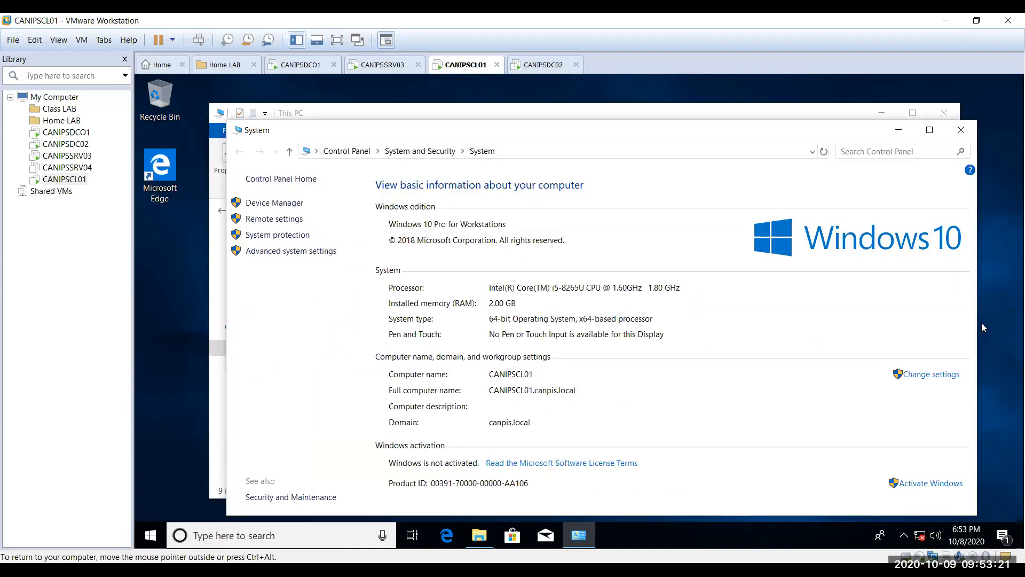
click(929, 130)
click(982, 323)
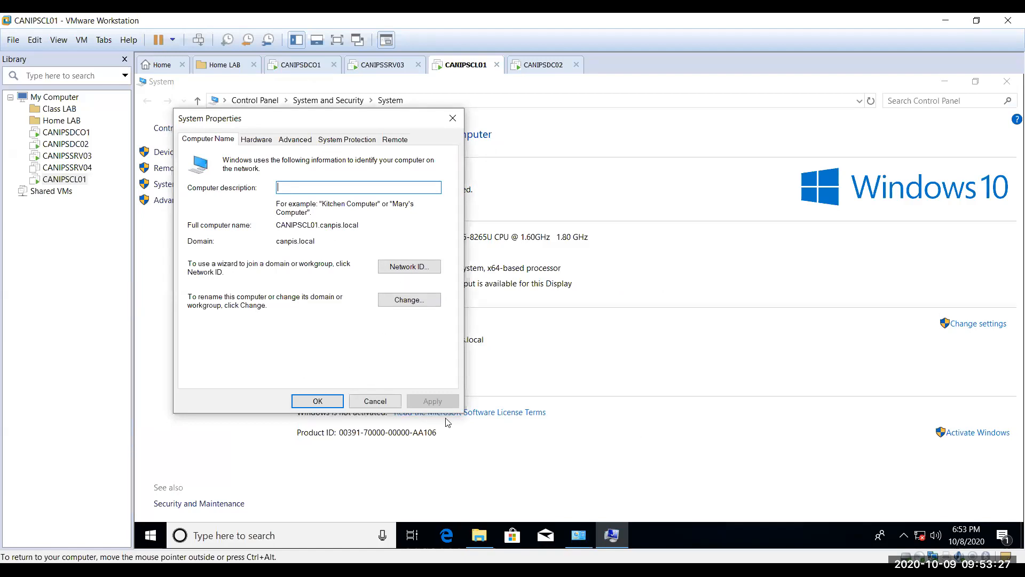
click(560, 416)
click(375, 401)
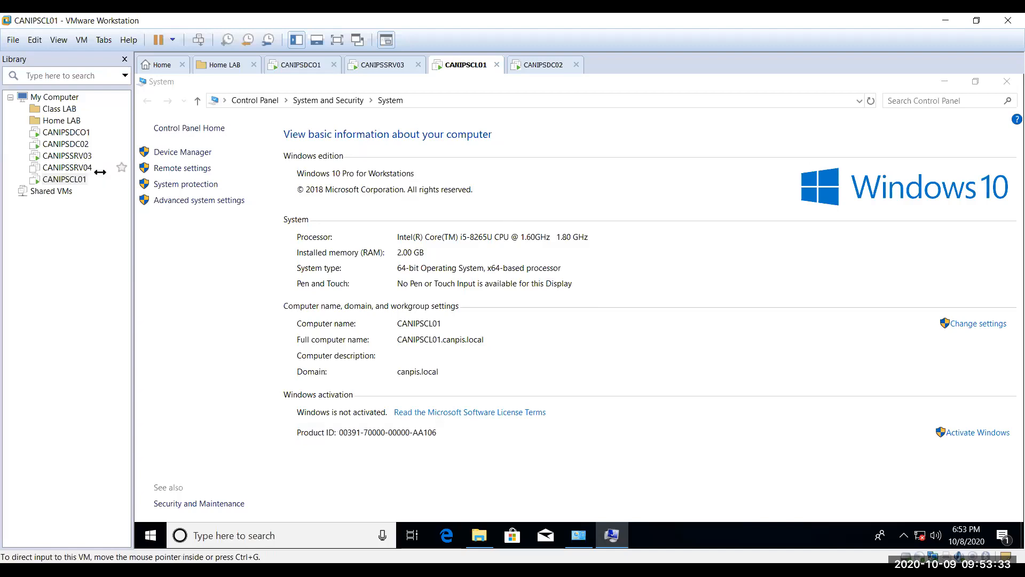
click(194, 152)
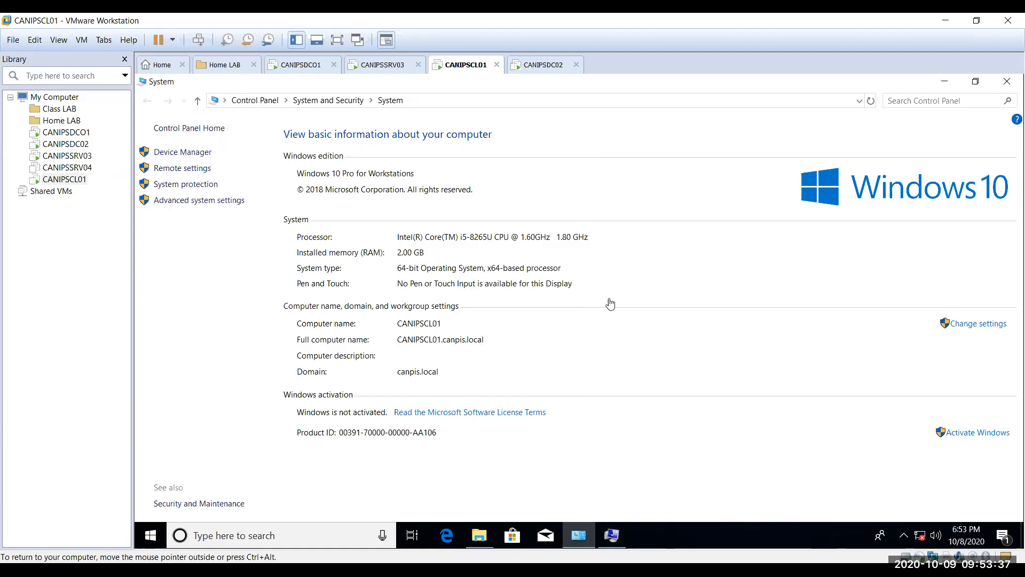
click(972, 324)
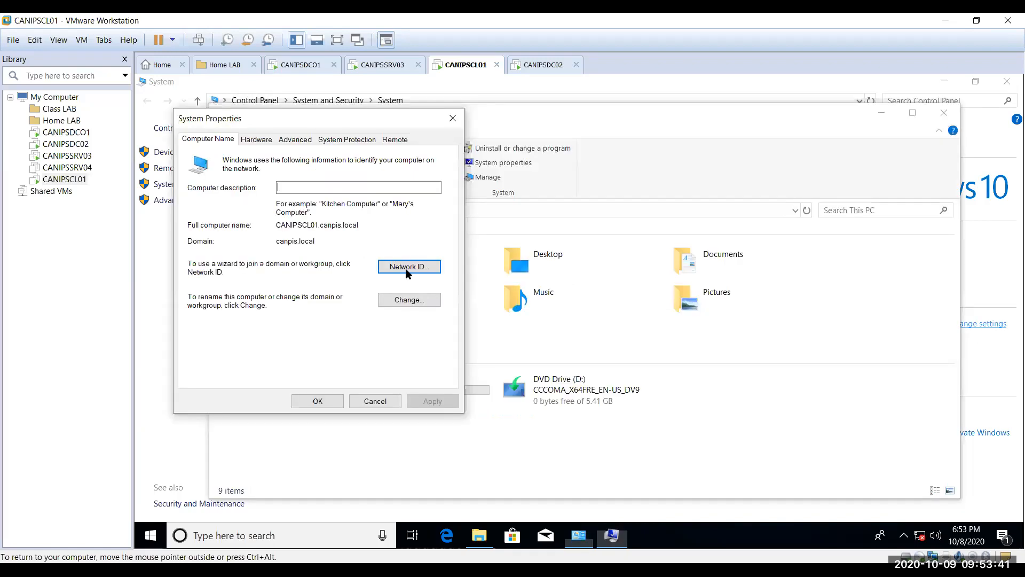
click(405, 268)
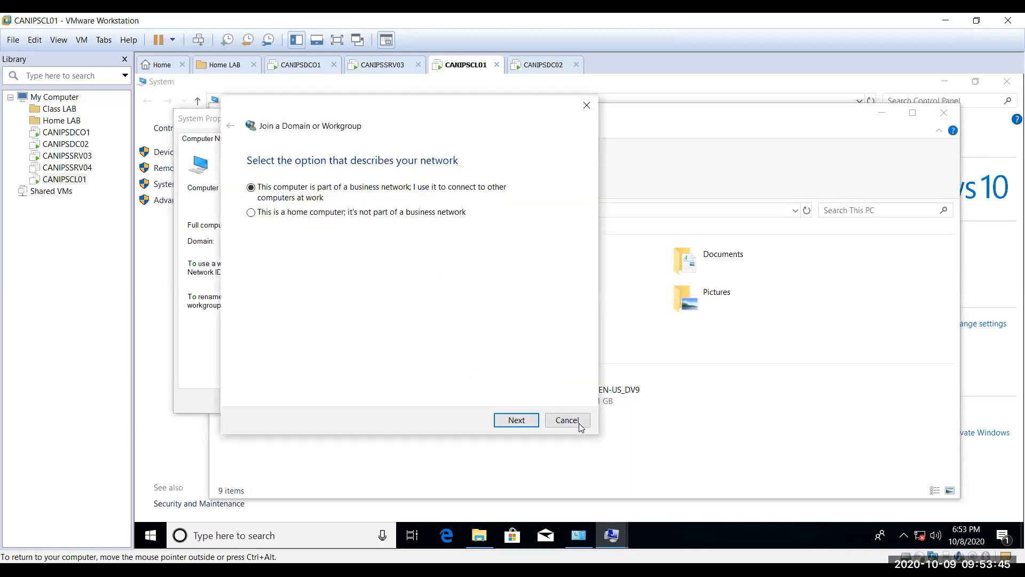
click(567, 421)
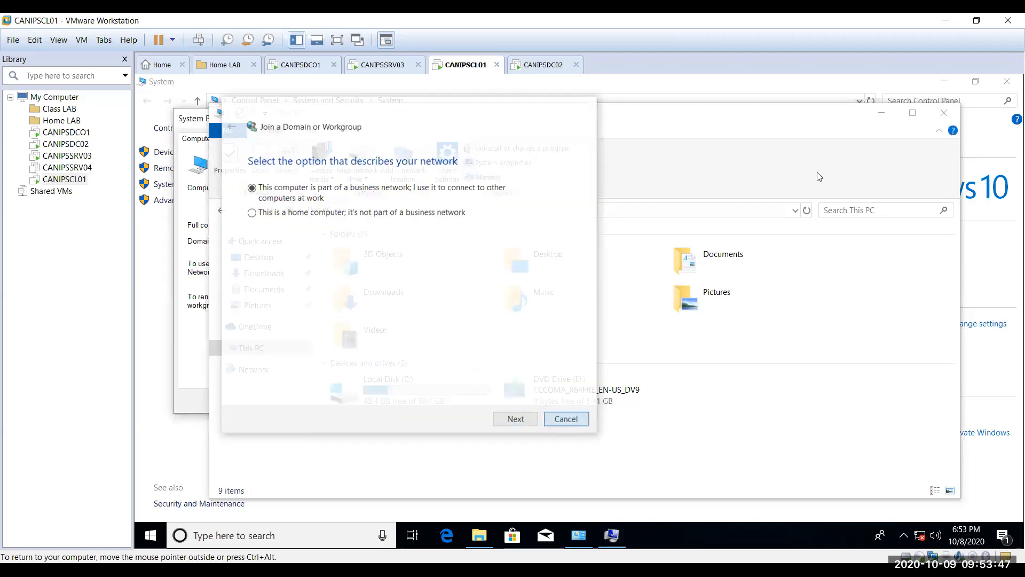
click(376, 402)
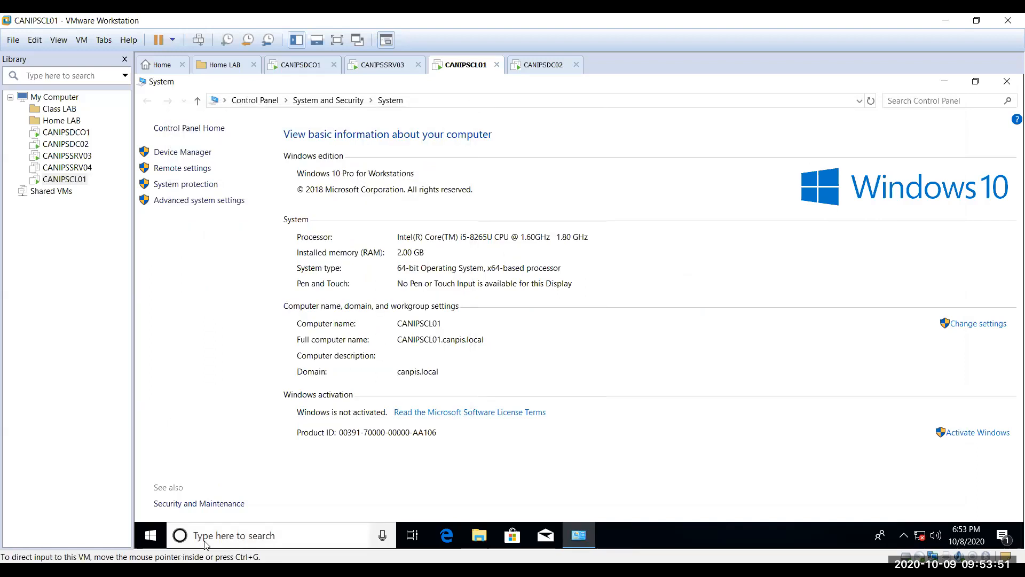
Step: Run ipconfig in Command Prompt to confirm address 172.168.100.45, then close the window
click(204, 535)
text(cmd)
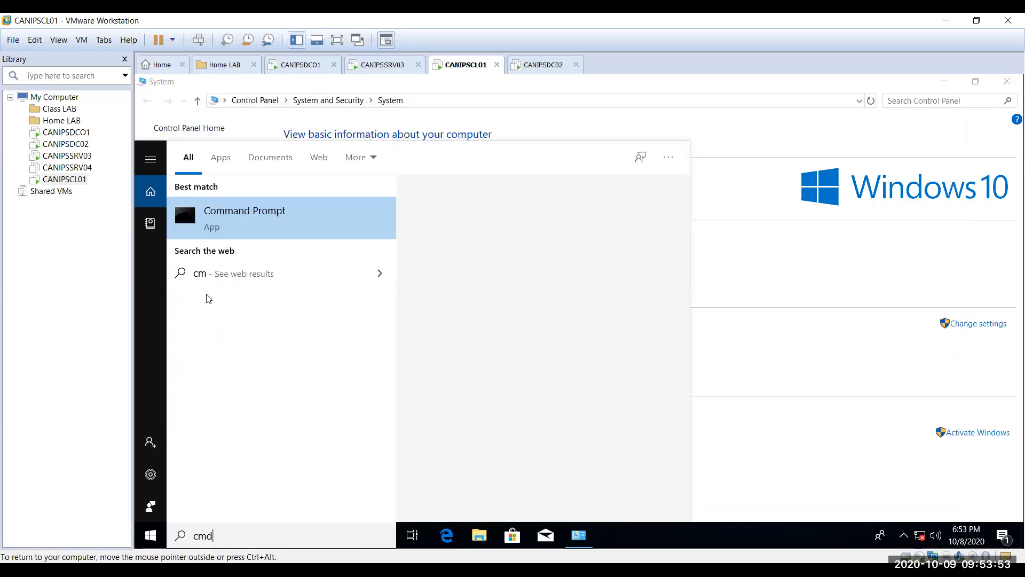
key(Return)
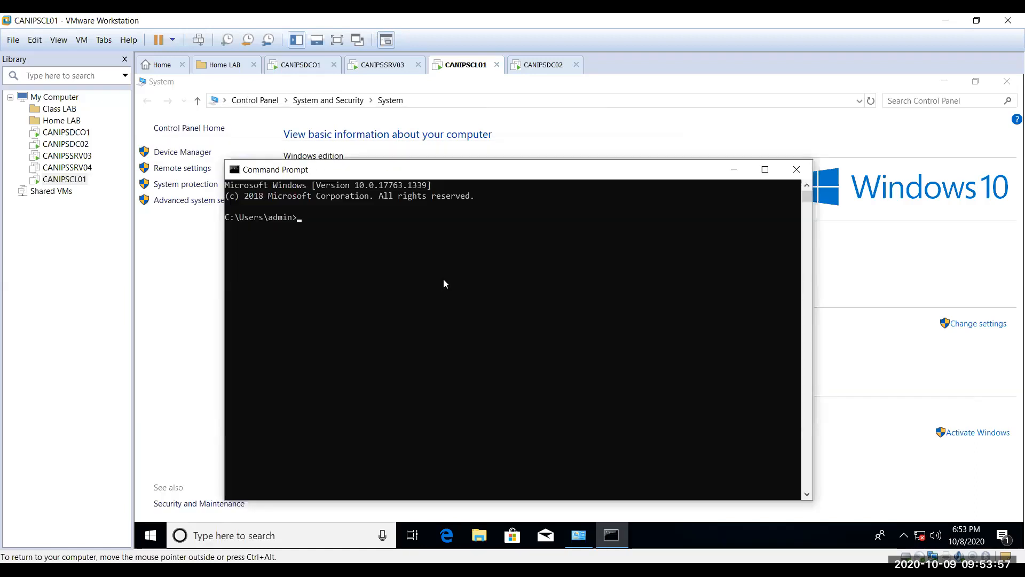
text(ipconfig)
key(Return)
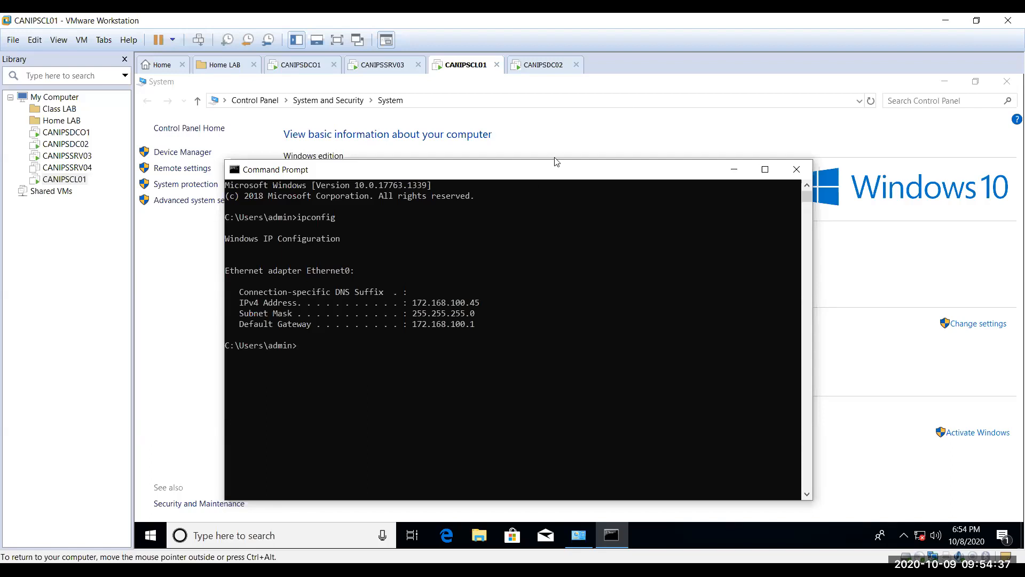
click(797, 170)
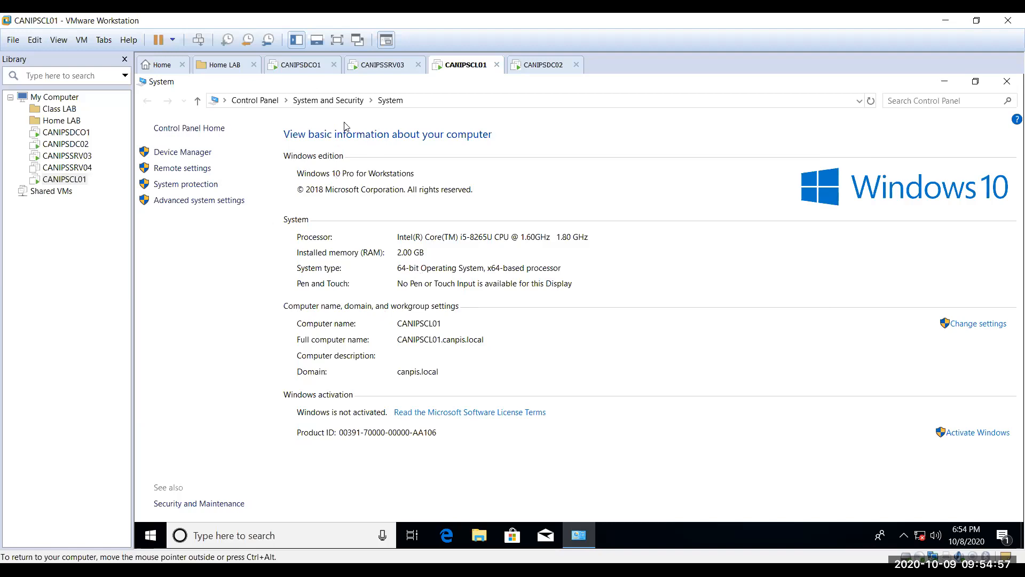
click(307, 64)
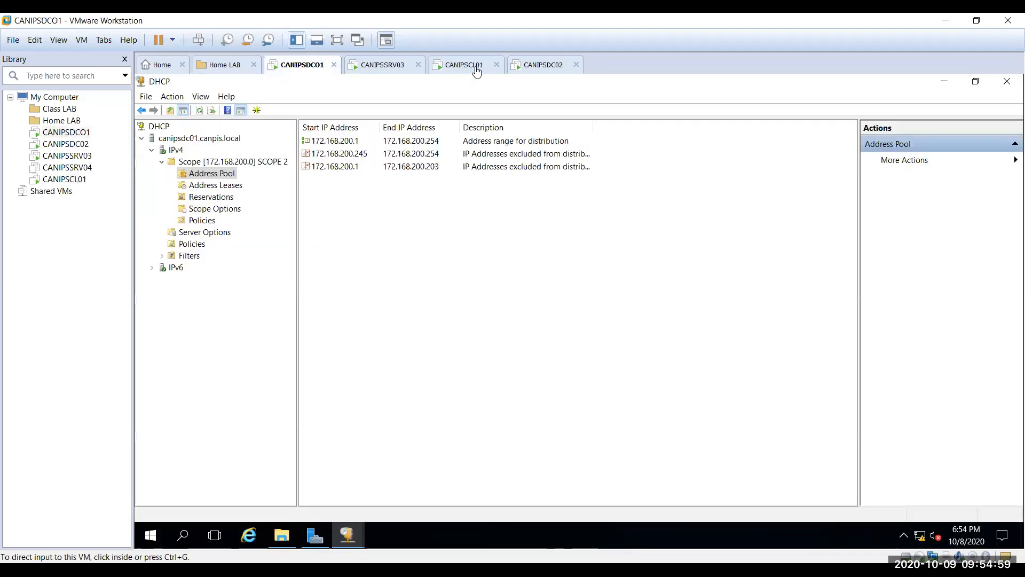
click(548, 69)
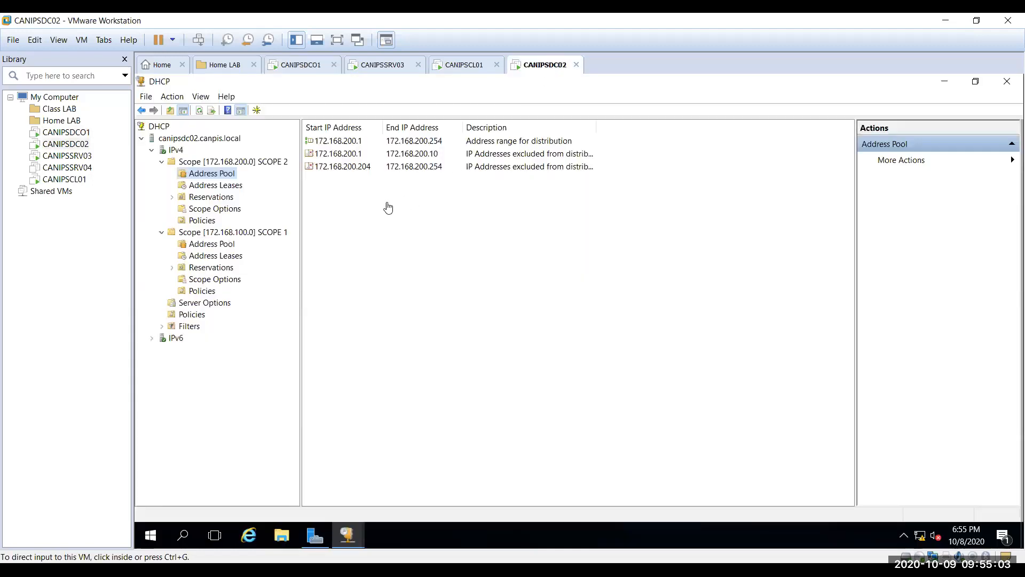
click(193, 235)
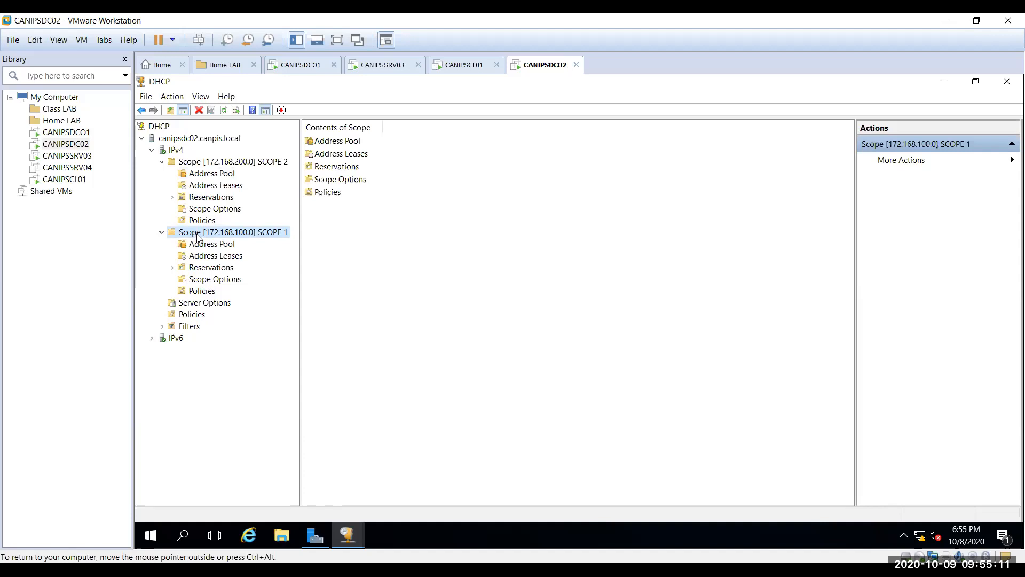
click(231, 258)
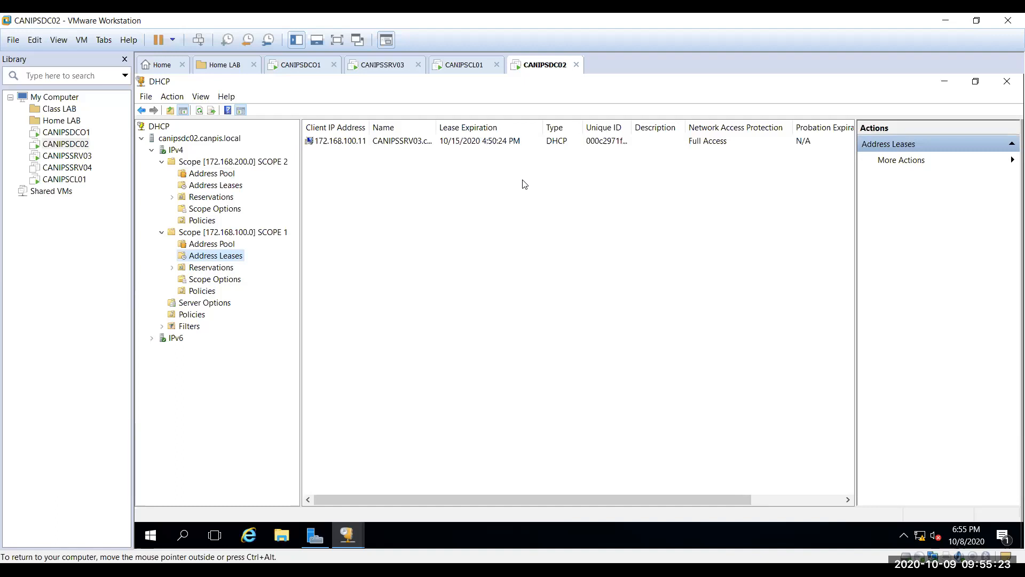
click(470, 66)
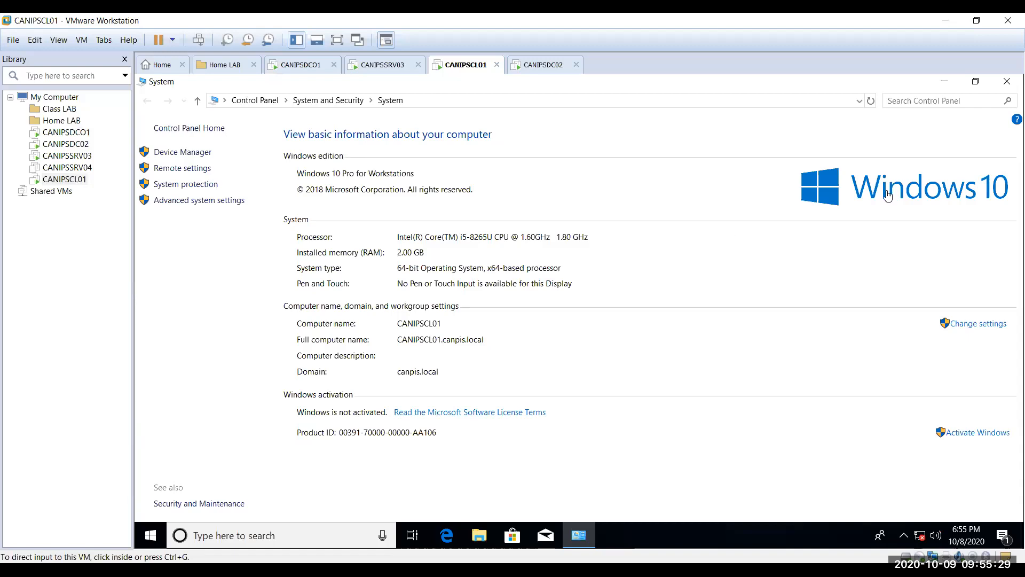
Step: Close the client's System information window
click(1009, 83)
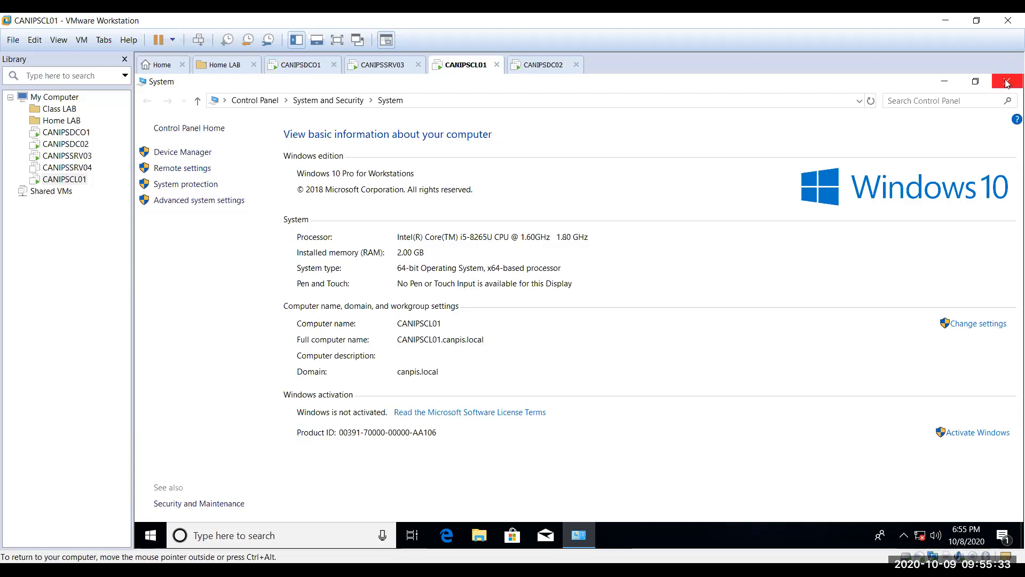
click(1009, 82)
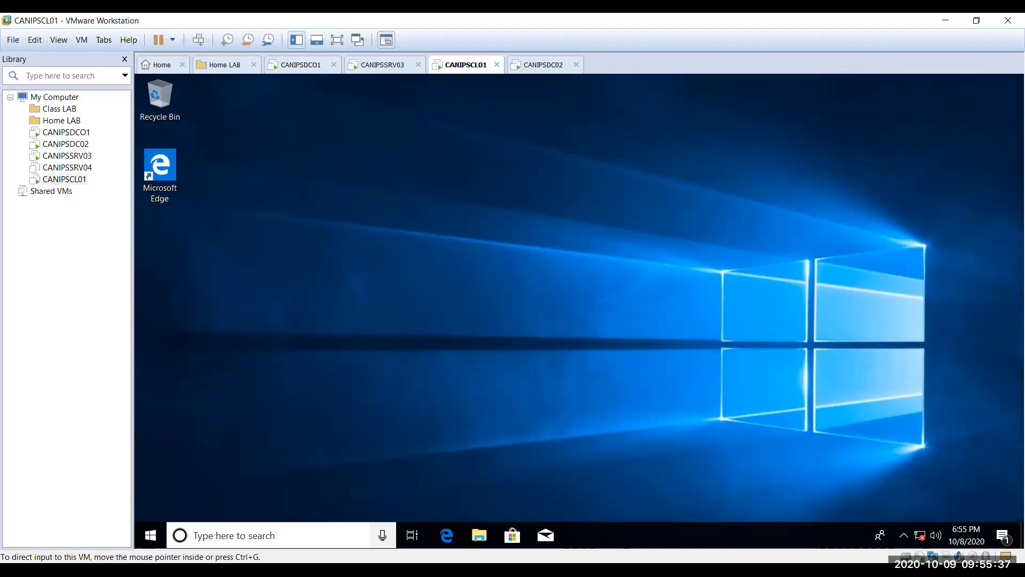
click(195, 537)
click(254, 370)
Step: Open the Network and Sharing Center from Network's Properties in File Explorer
key(super+e)
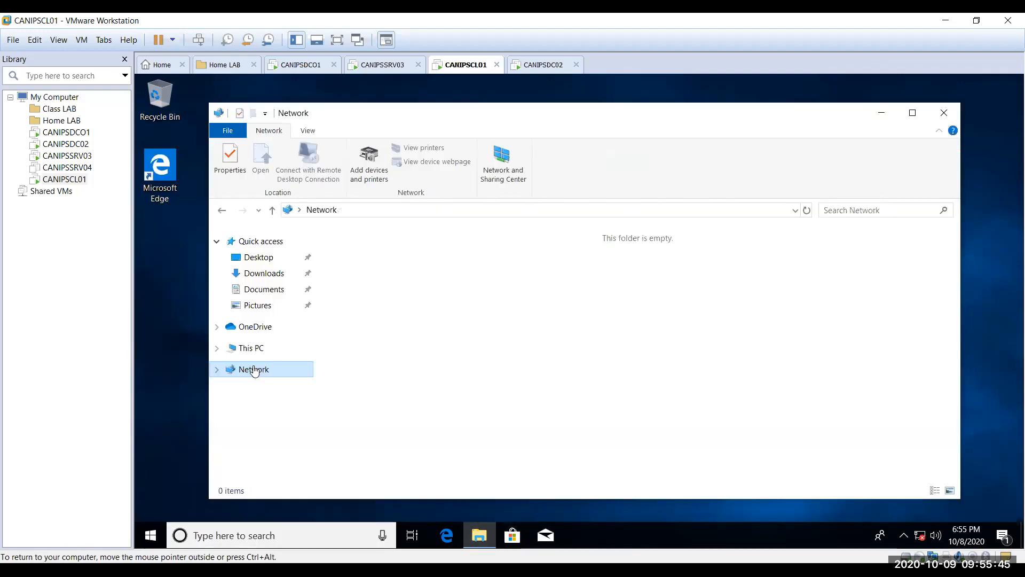
right_click(247, 395)
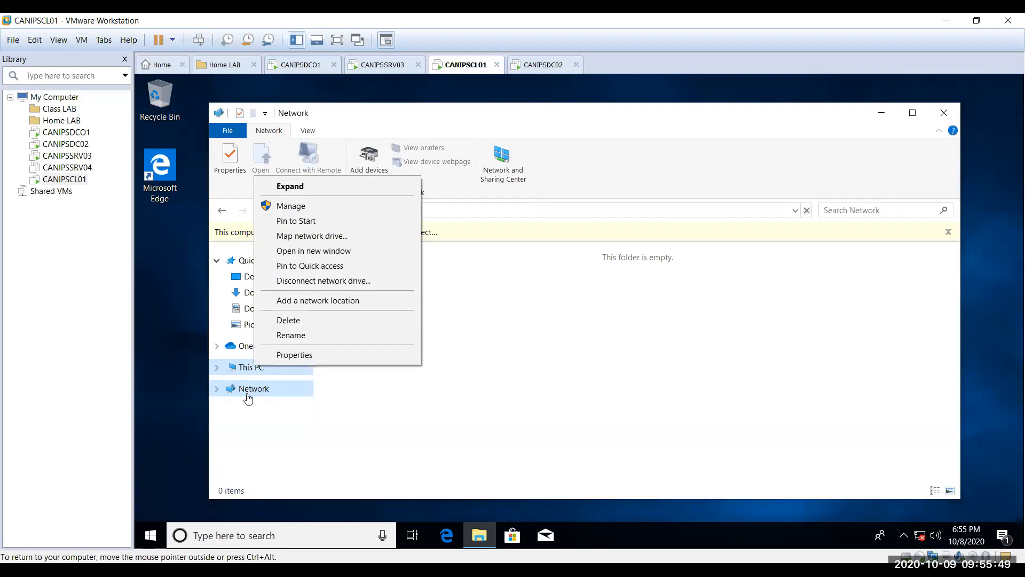
right_click(251, 387)
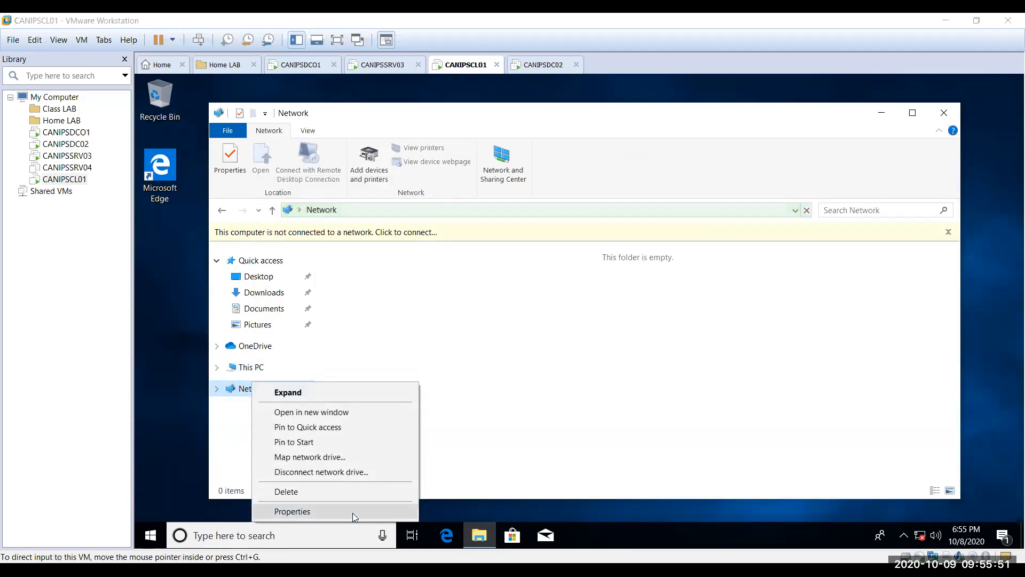
click(312, 511)
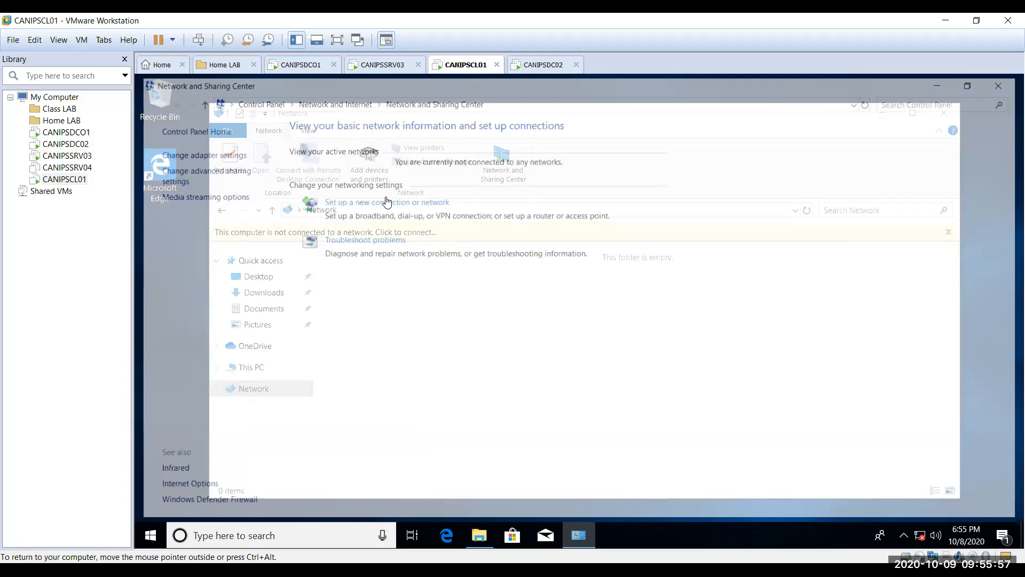
Step: Set Ethernet0's IPv4 to obtain IP and DNS server addresses automatically instead of static 172.168.100.45
click(387, 202)
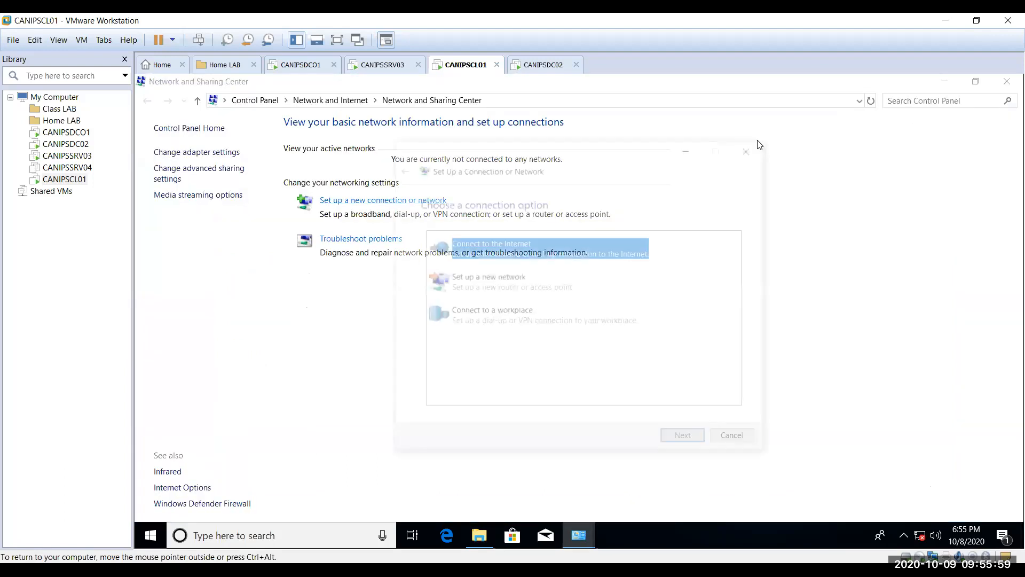
click(227, 154)
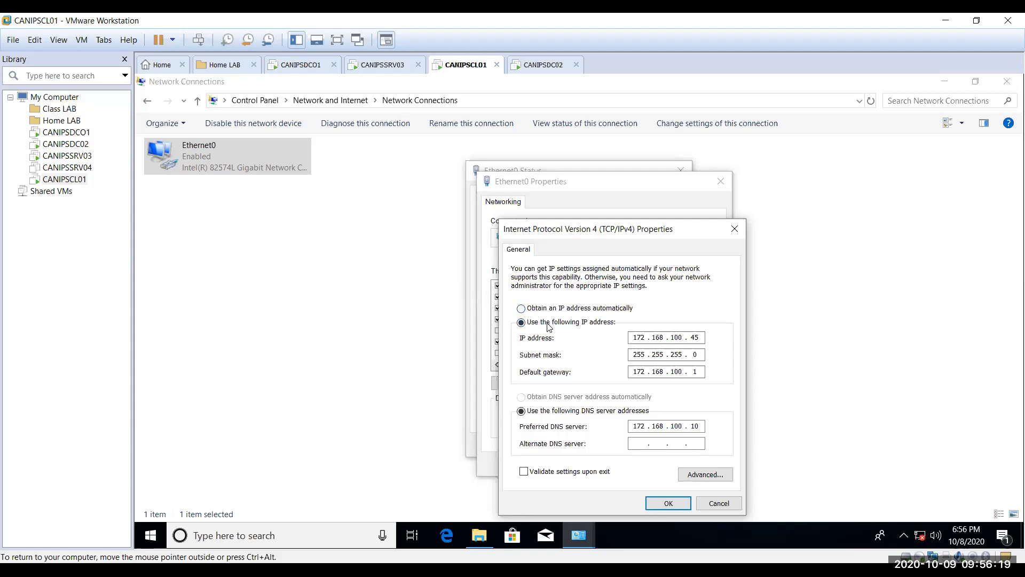
click(521, 308)
click(522, 397)
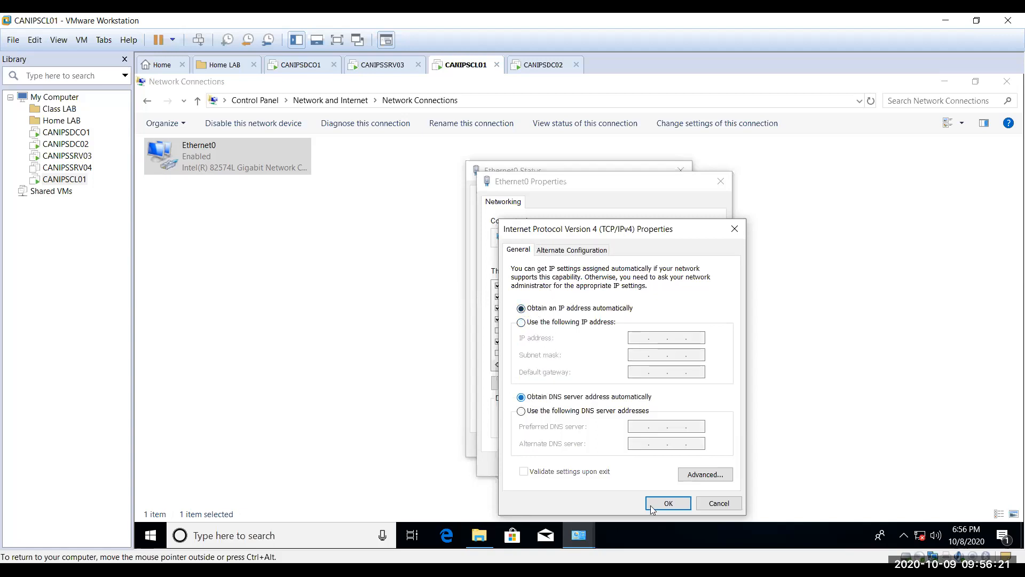
click(673, 502)
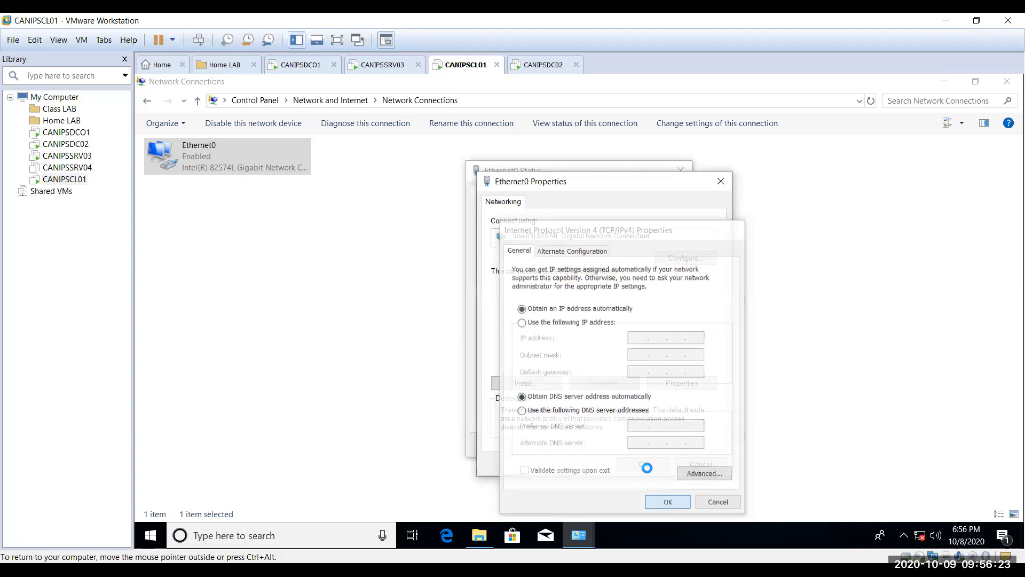
click(661, 464)
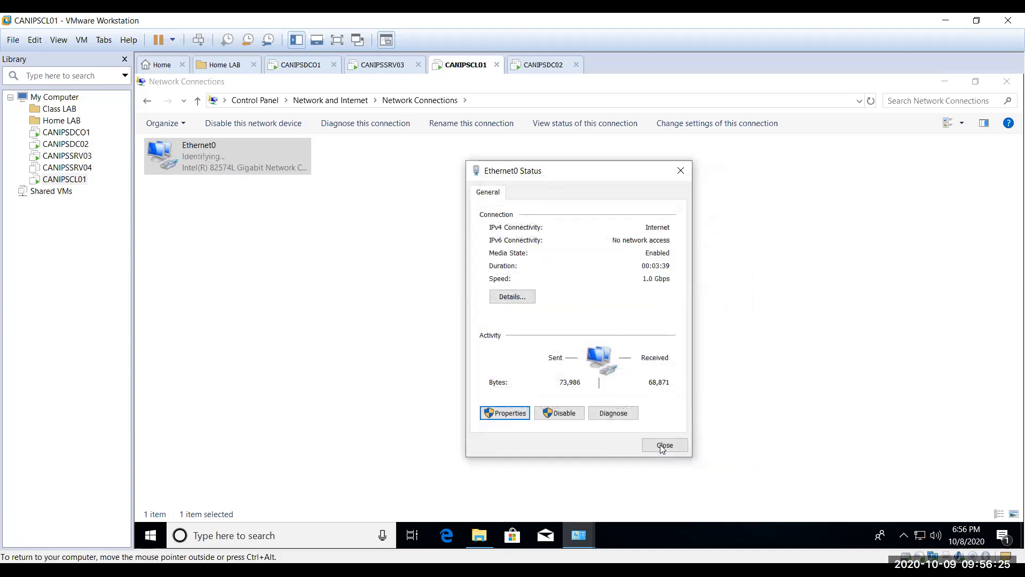
Step: Close Ethernet0 Status and run ipconfig /renew in Command Prompt, receiving 192.168.126.133
click(663, 448)
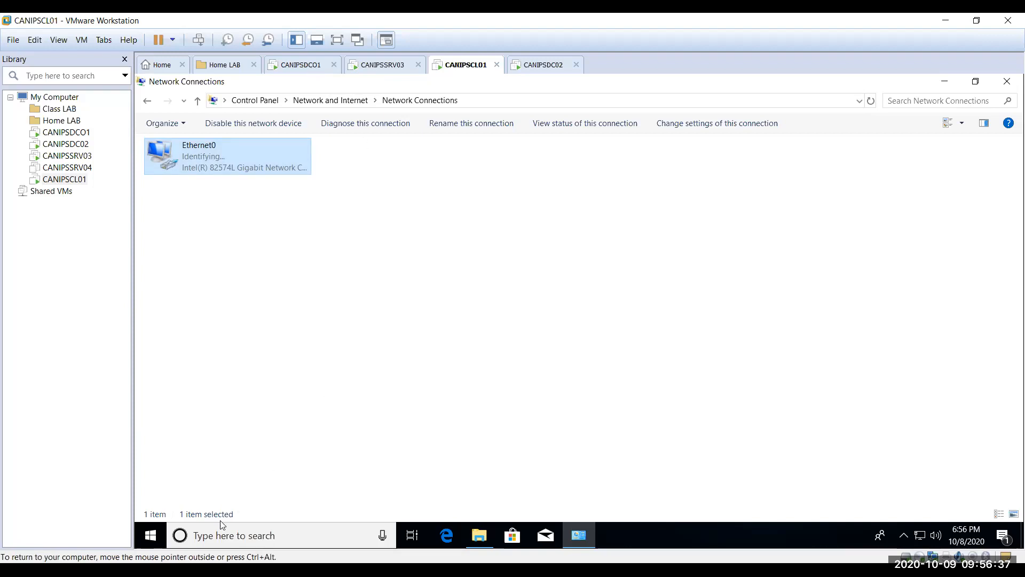
click(220, 547)
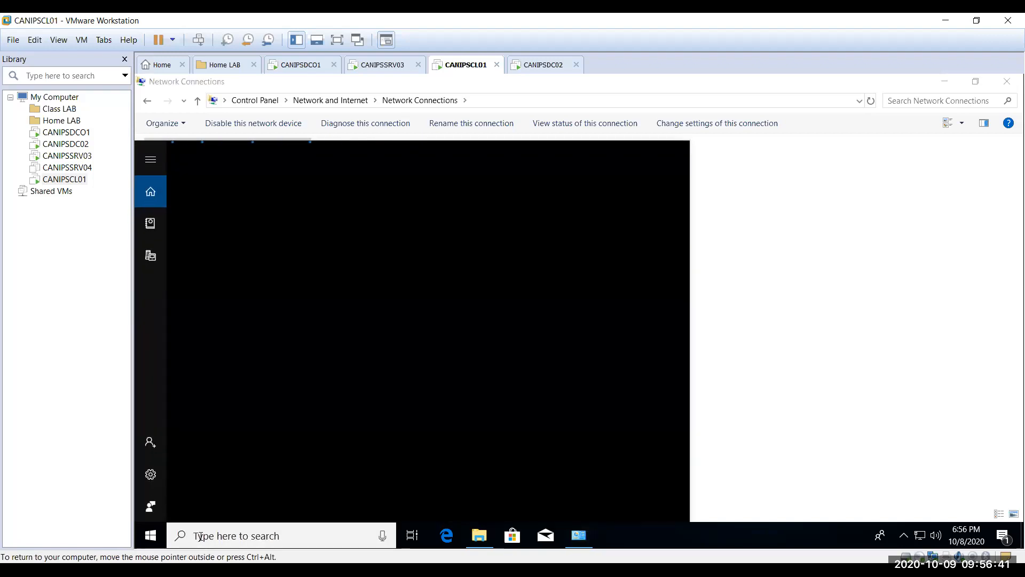
text(cmd)
key(Return)
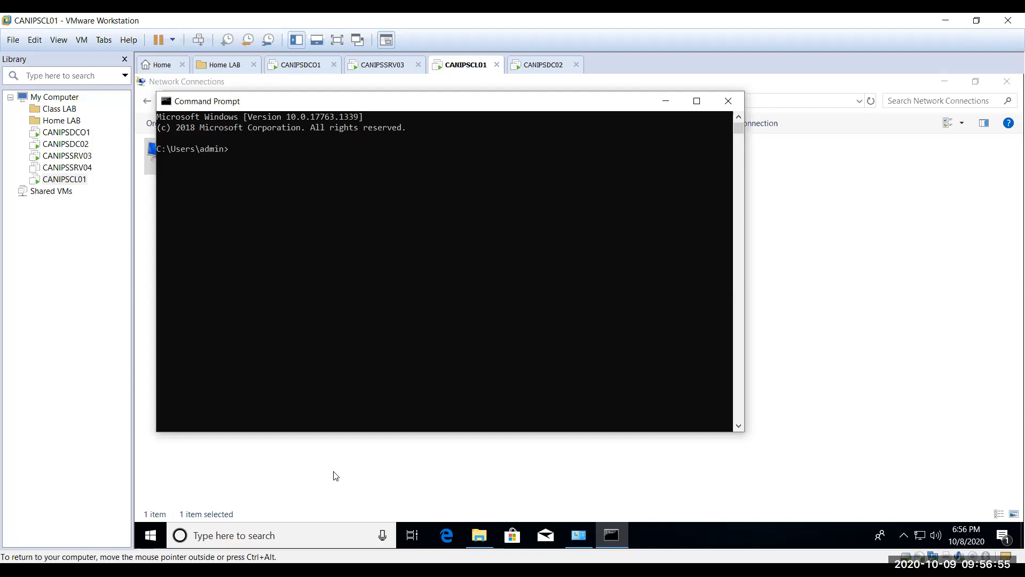
text(ipconfig /renew)
key(Return)
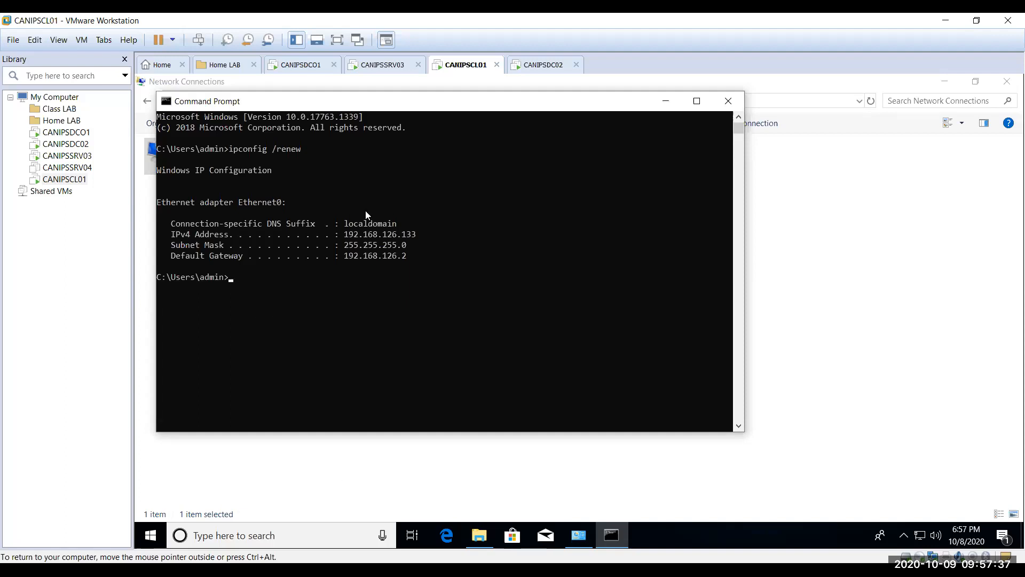
Step: Close Command Prompt and review CANIPSCL01's hardware settings, whose network adapter is NAT
click(728, 101)
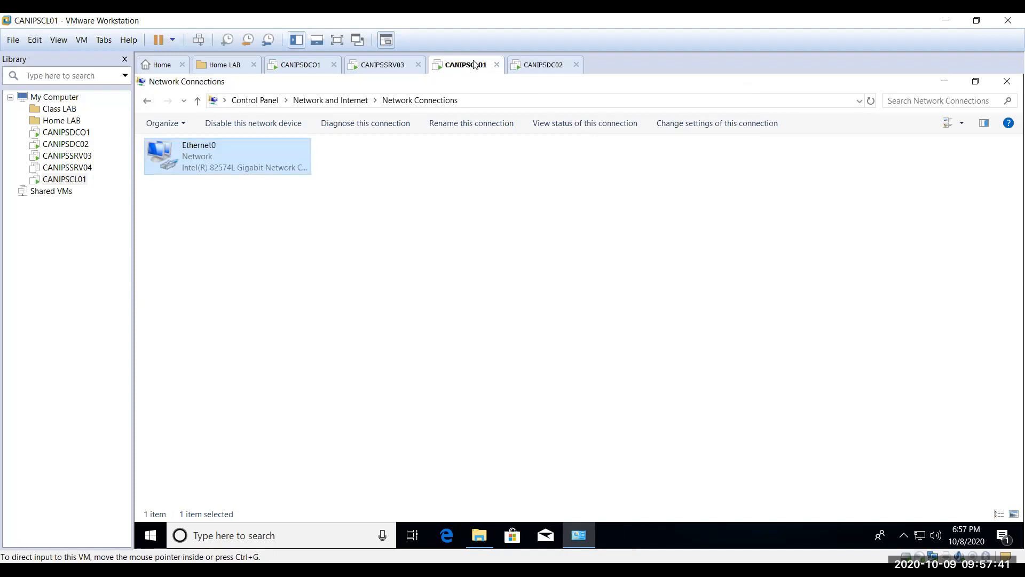
right_click(472, 63)
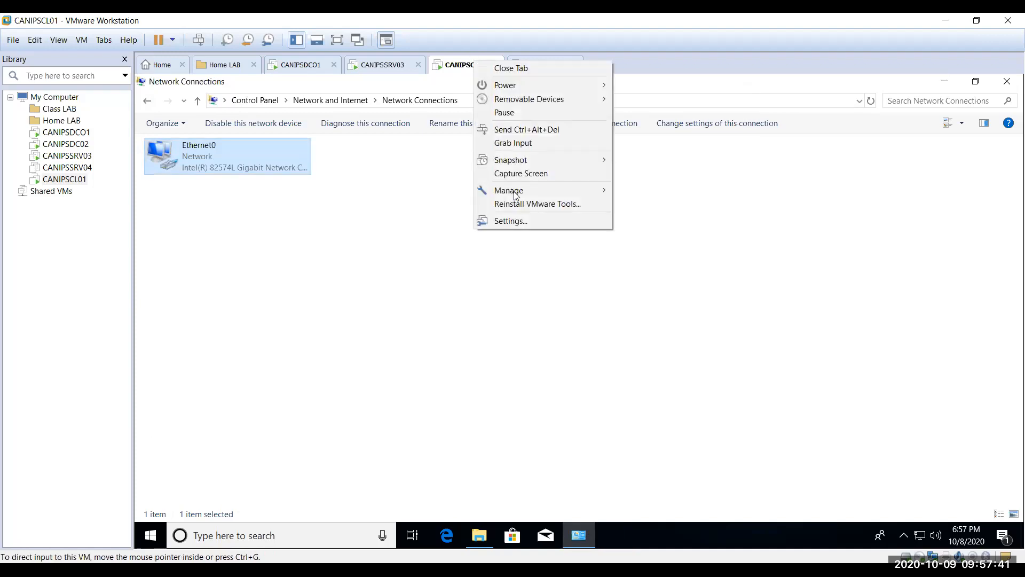
click(525, 220)
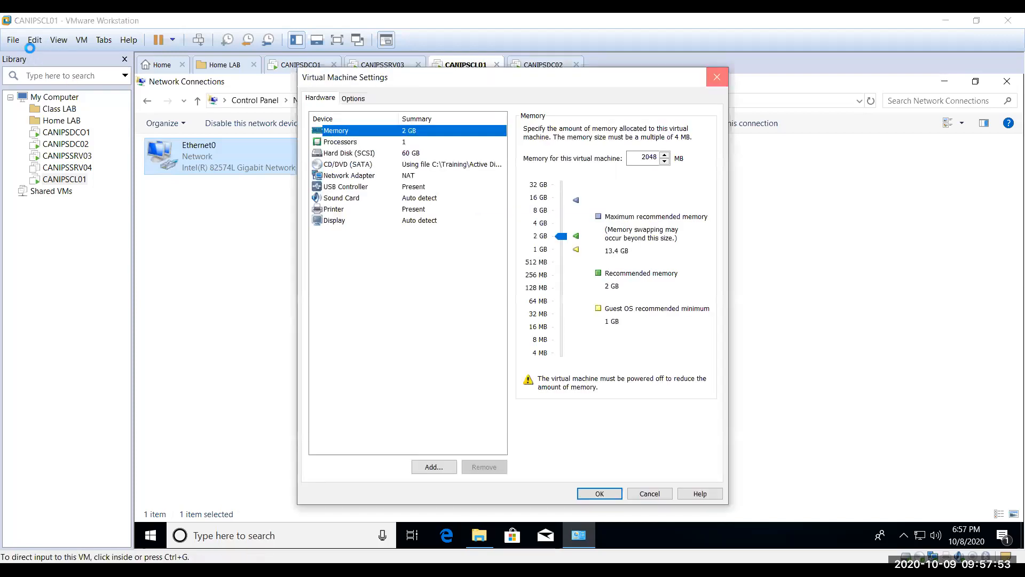
click(35, 40)
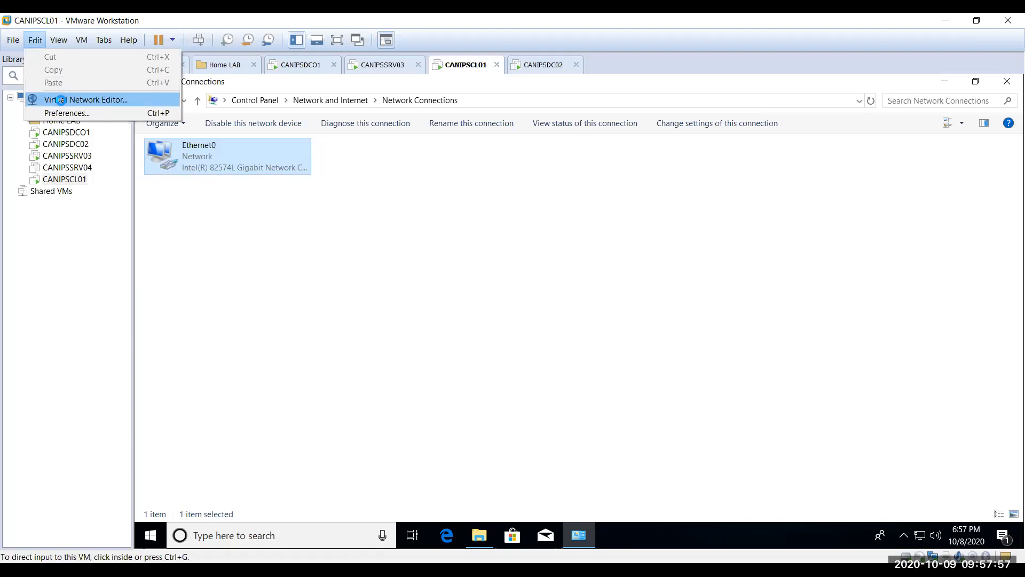
Step: Dismiss the Edit menu and switch to the CANIPSSRV03 virtual machine
click(60, 100)
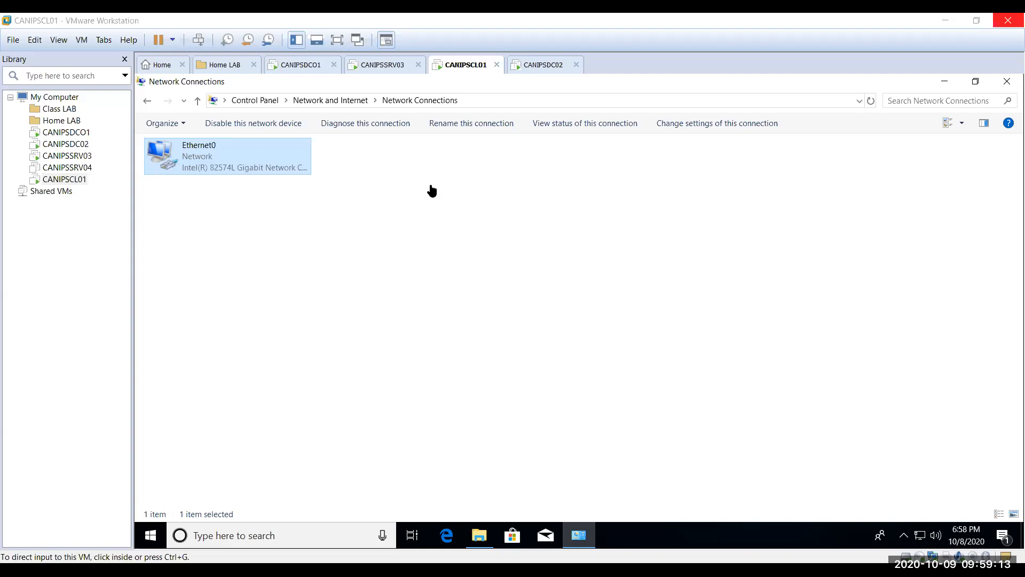
click(386, 65)
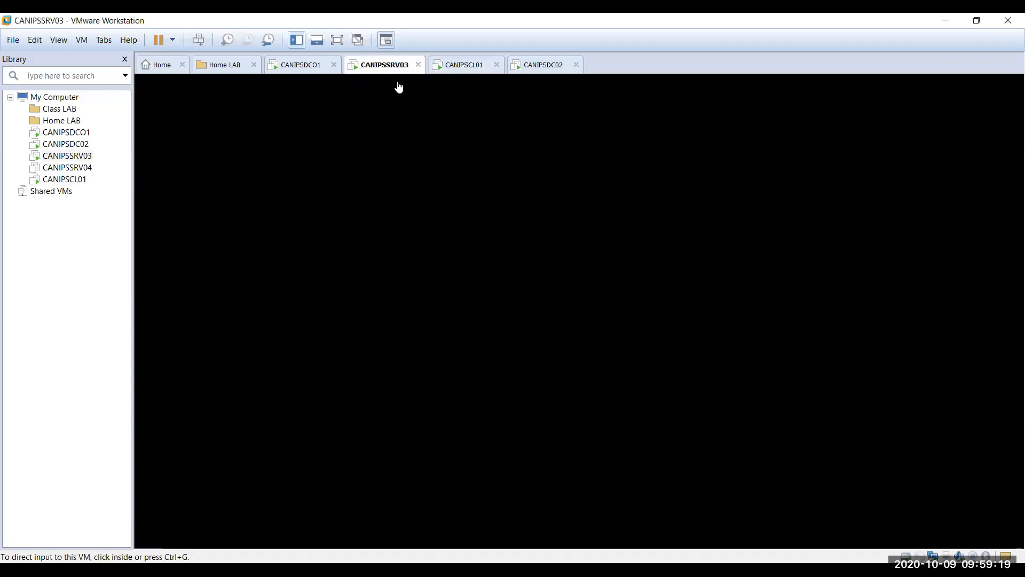
Step: Back on CANIPSCL01, open the Virtual Network Editor showing VMnet1 host-only and VMnet8 NAT
click(464, 64)
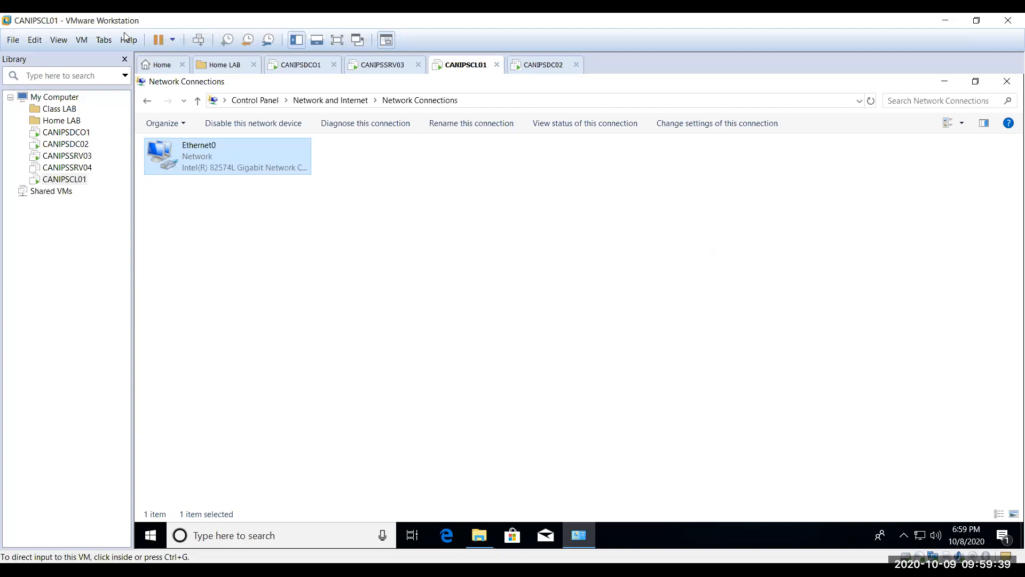
click(37, 42)
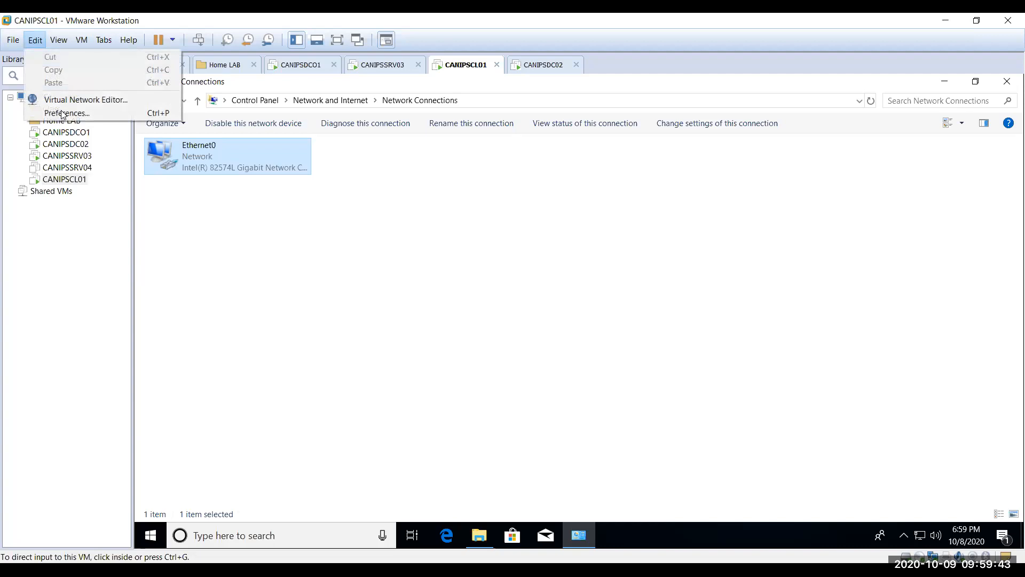
click(61, 113)
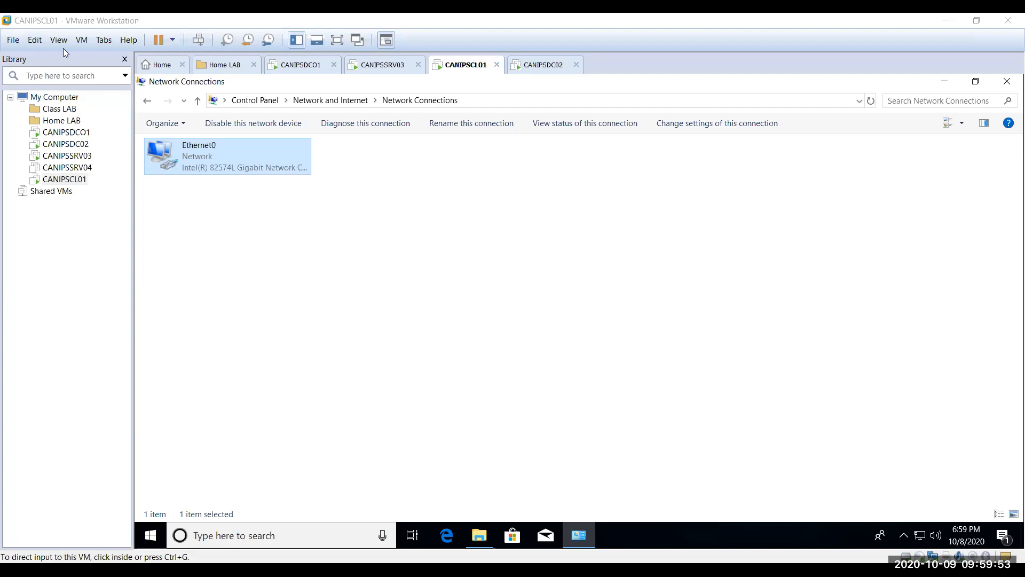
click(35, 40)
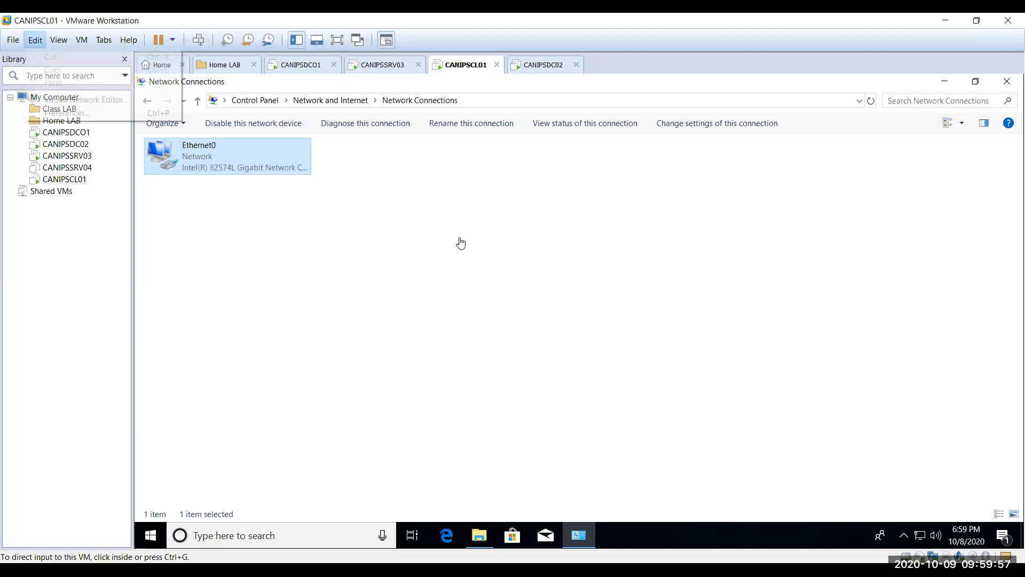
click(460, 239)
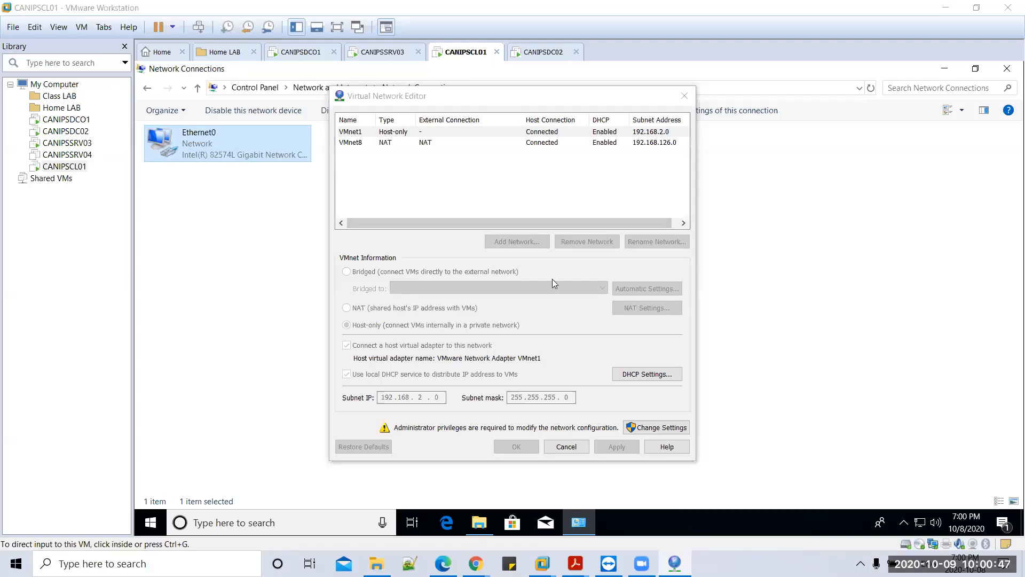
Step: Select VMnet8 and relaunch the Virtual Network Editor with administrator privileges via Change Settings
click(361, 142)
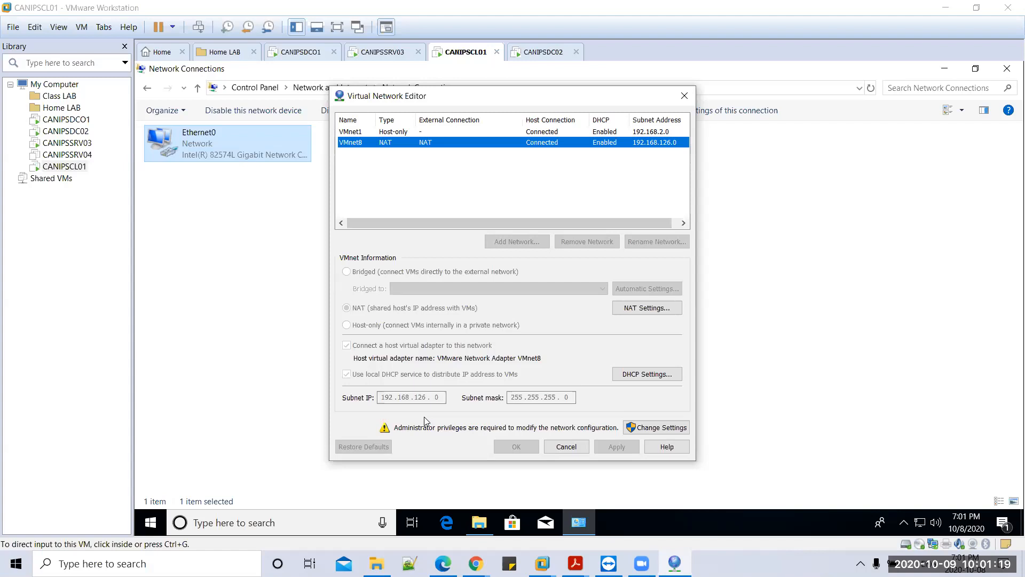
click(658, 310)
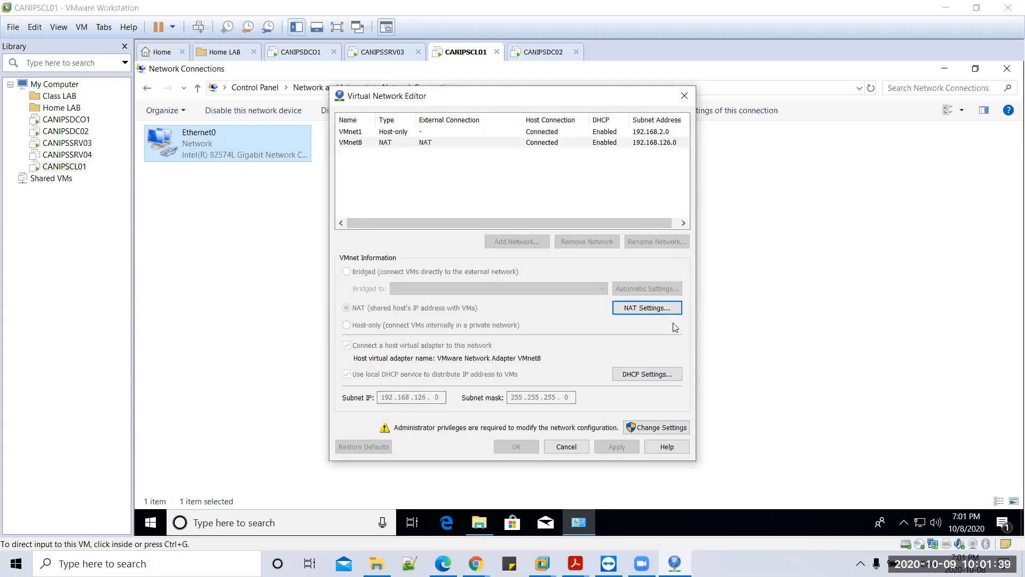
click(657, 428)
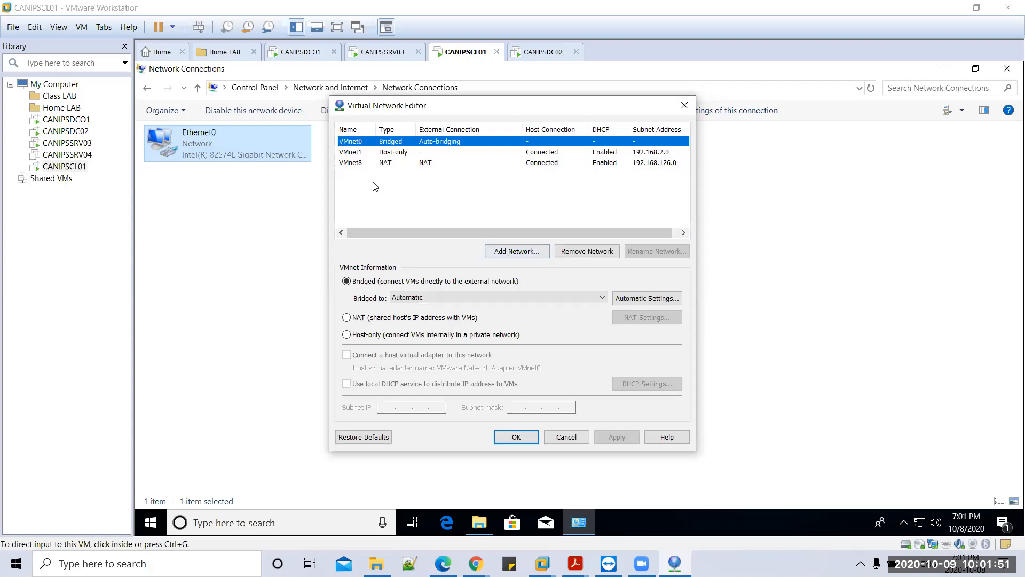
Step: Set VMnet8 to share the host's IP with VMware DHCP disabled, then Apply and OK
click(372, 163)
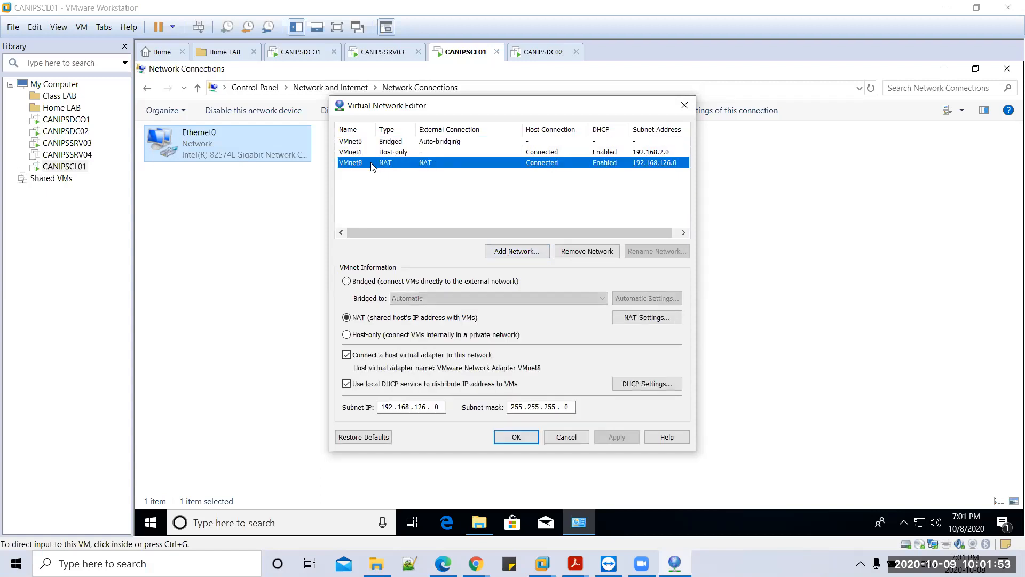
click(348, 336)
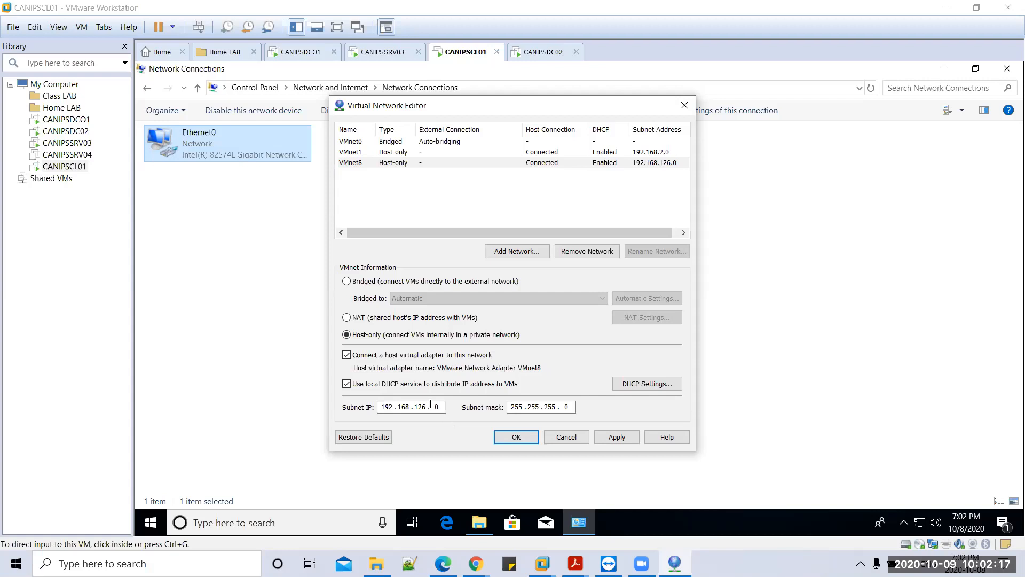
click(421, 317)
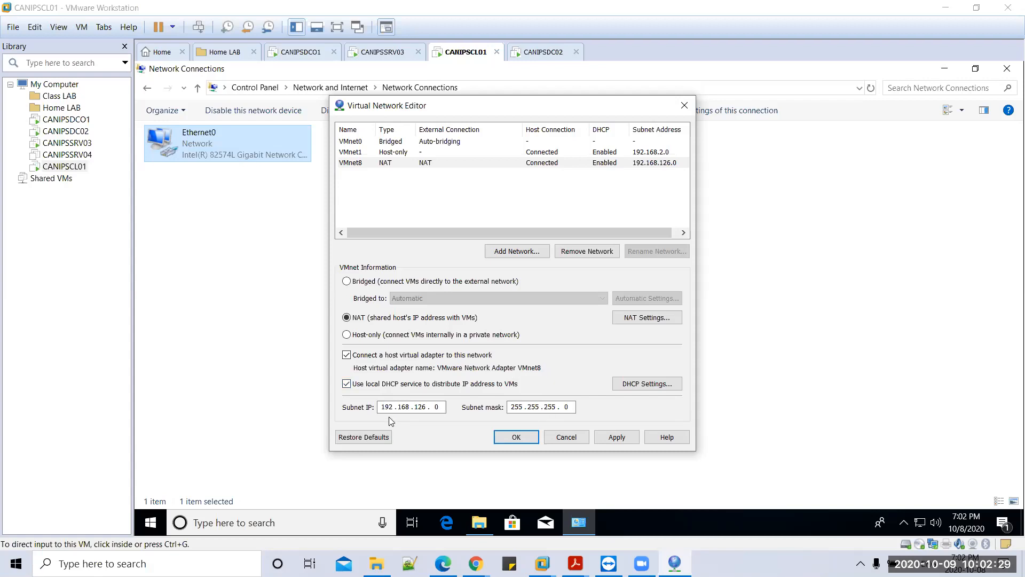
click(348, 384)
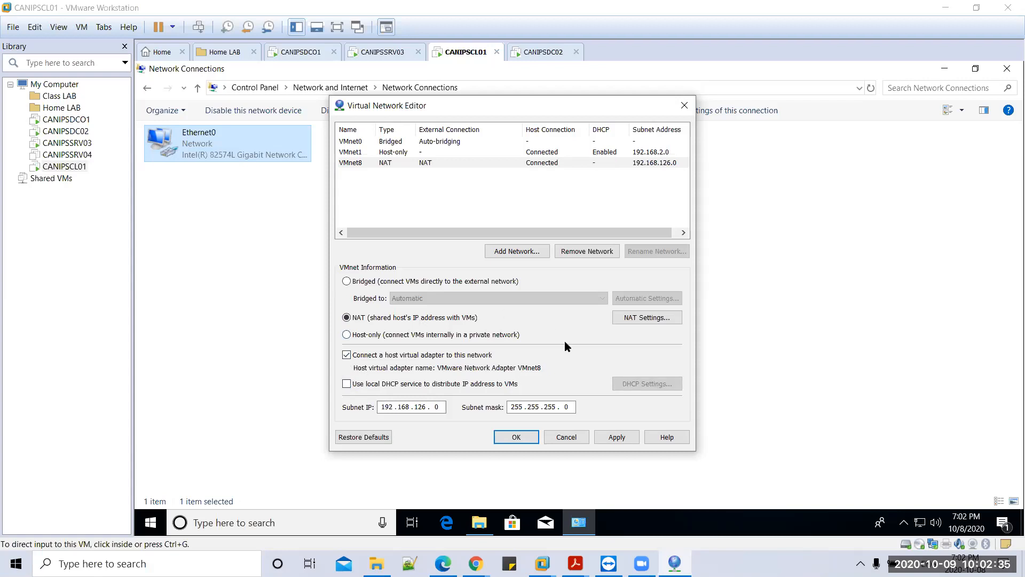
click(623, 436)
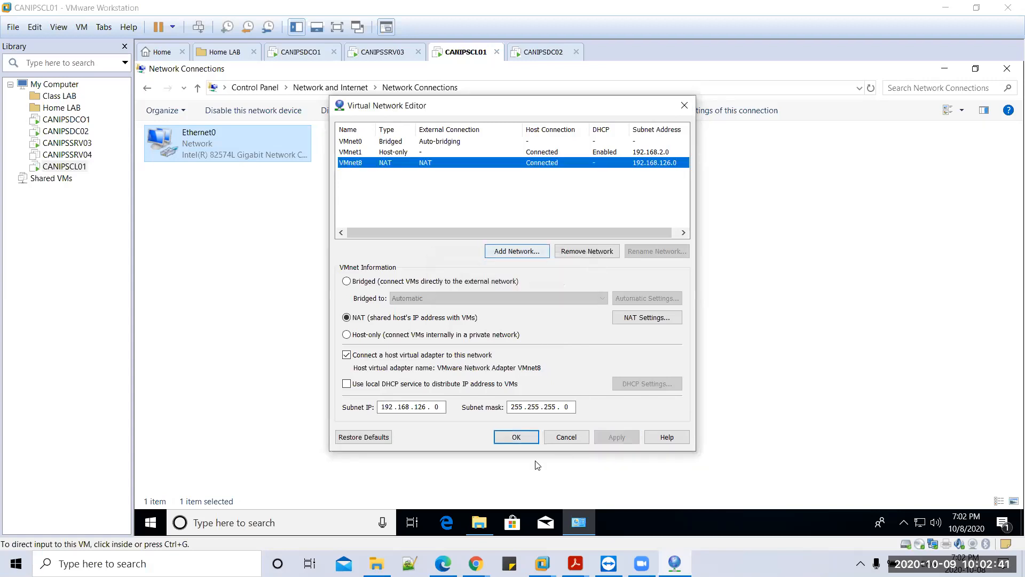
click(525, 439)
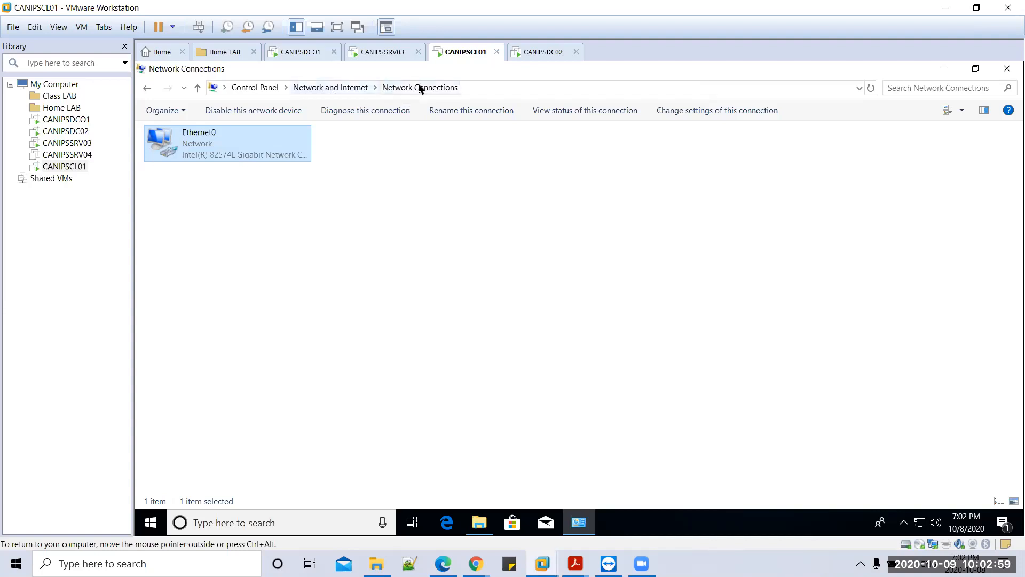
Step: Open Command Prompt on CANIPSCL01 by searching cmd
click(251, 523)
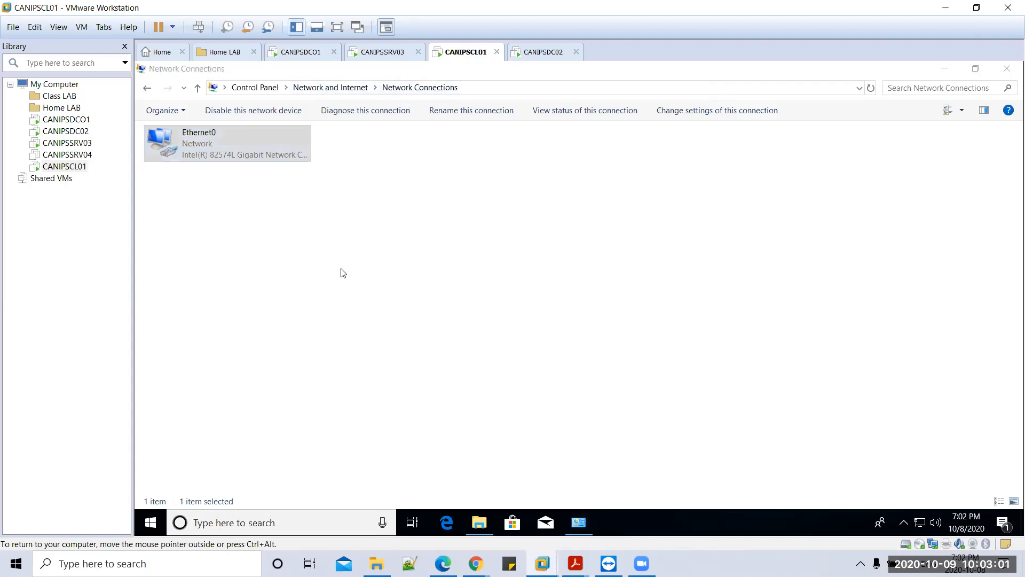
text(cmd)
key(Return)
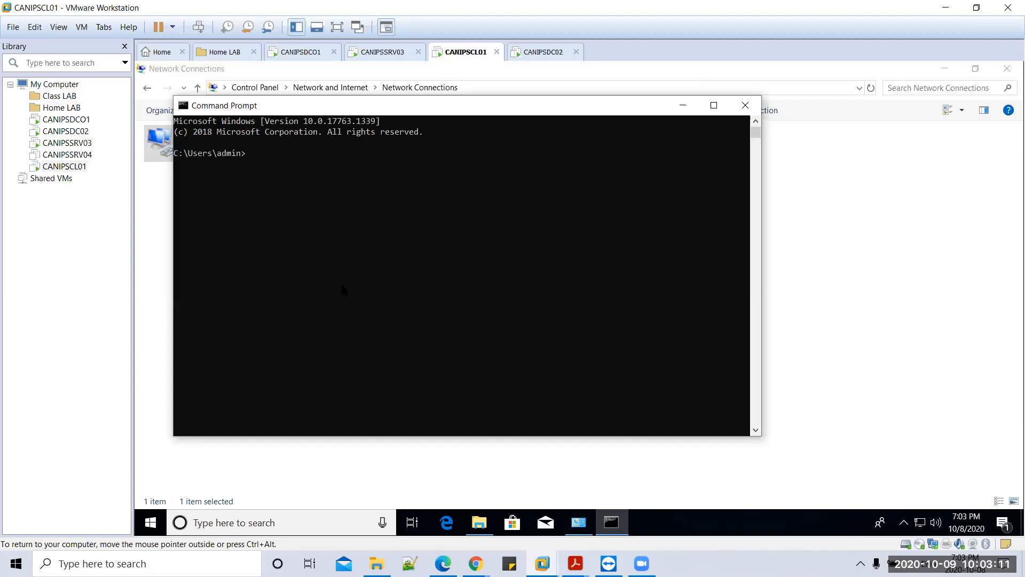
Step: Run ipconfig /release and ipconfig /renew so Ethernet0 obtains 172.168.100.12
text(ipconfig /release)
key(Return)
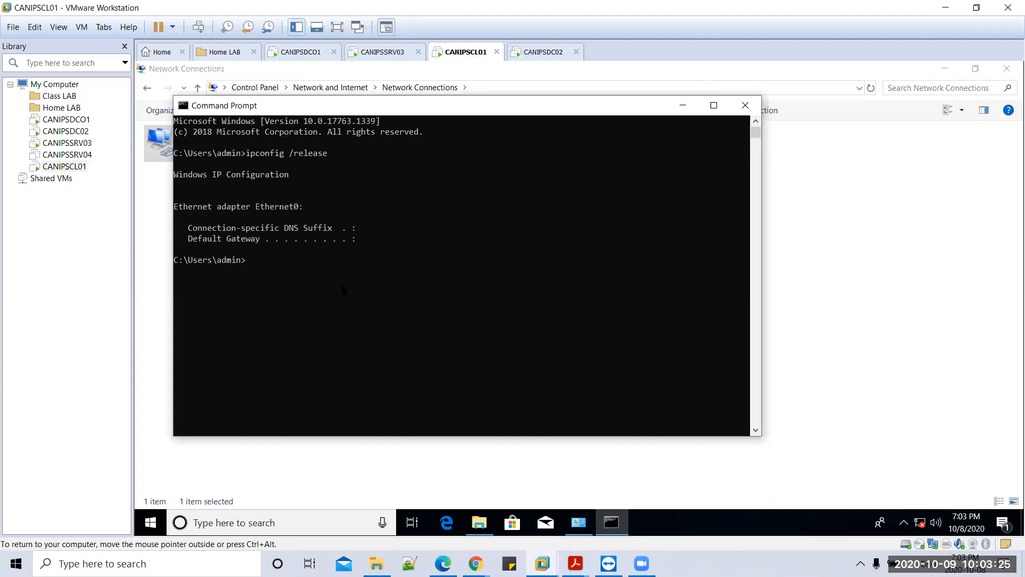
text(renew)
key(Return)
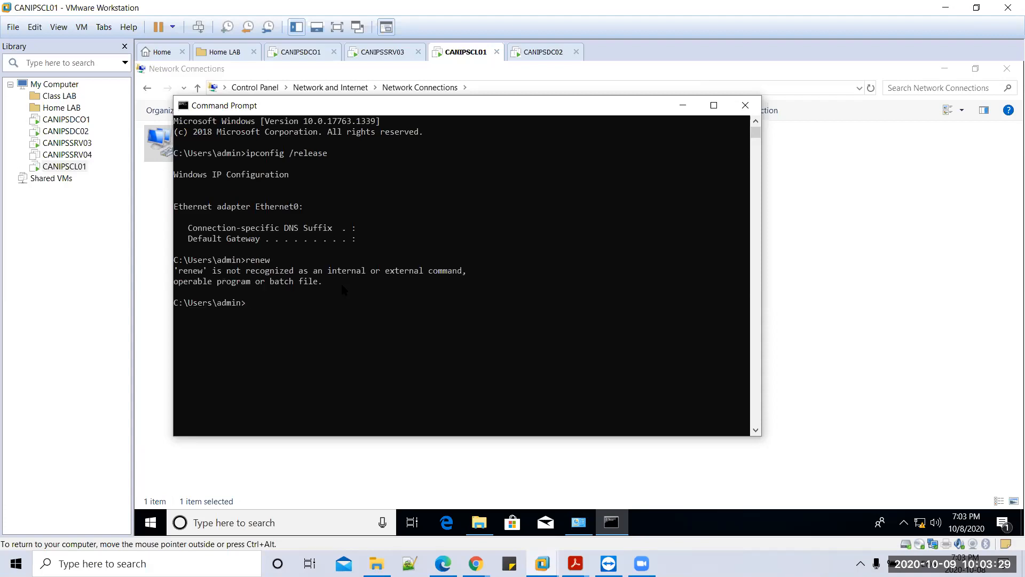
text(ipconfig /renew)
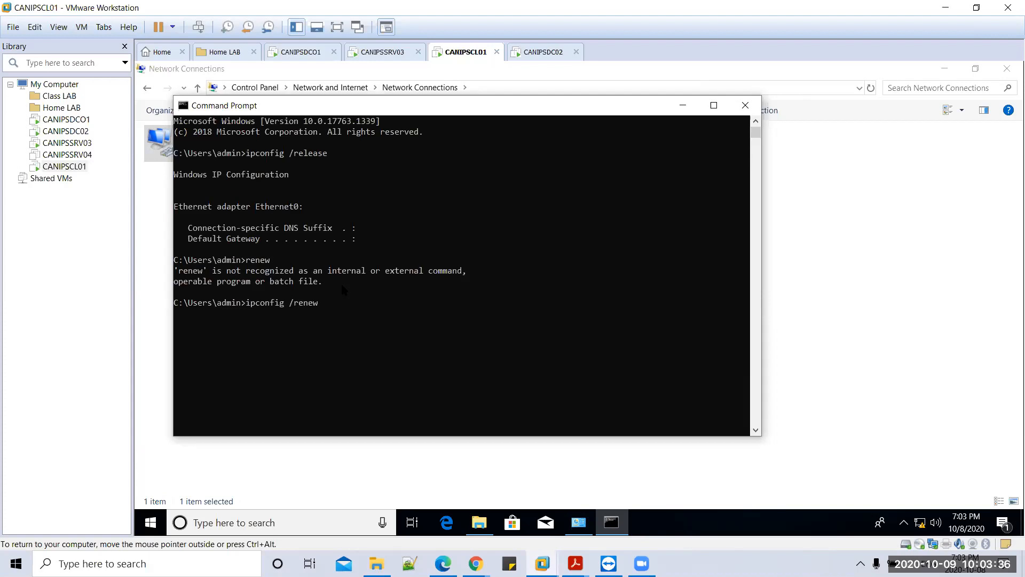
key(Return)
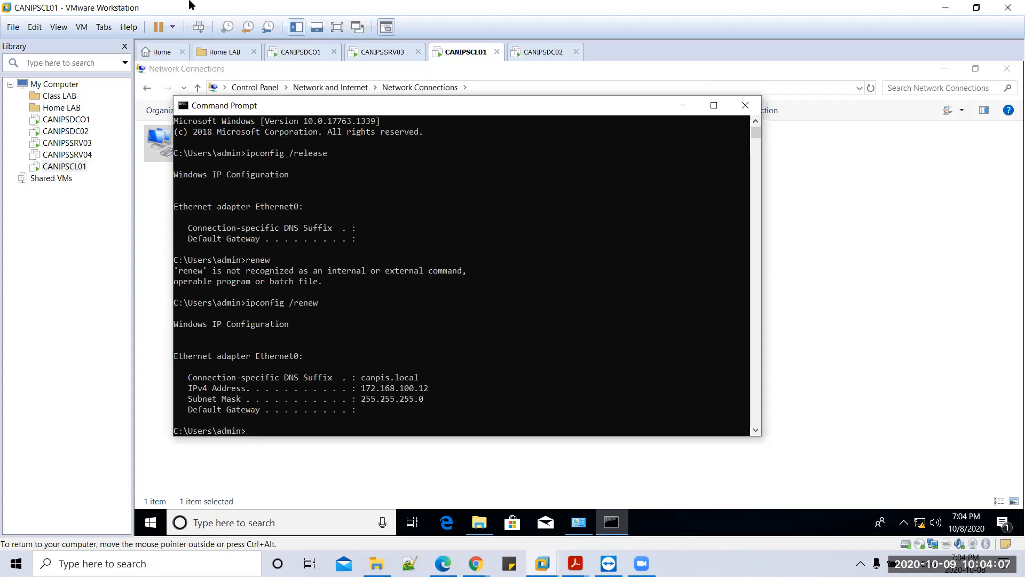
Step: On CANIPSDC02, browse Scope 2 leases plus Scope 1's address leases and address pool
click(543, 52)
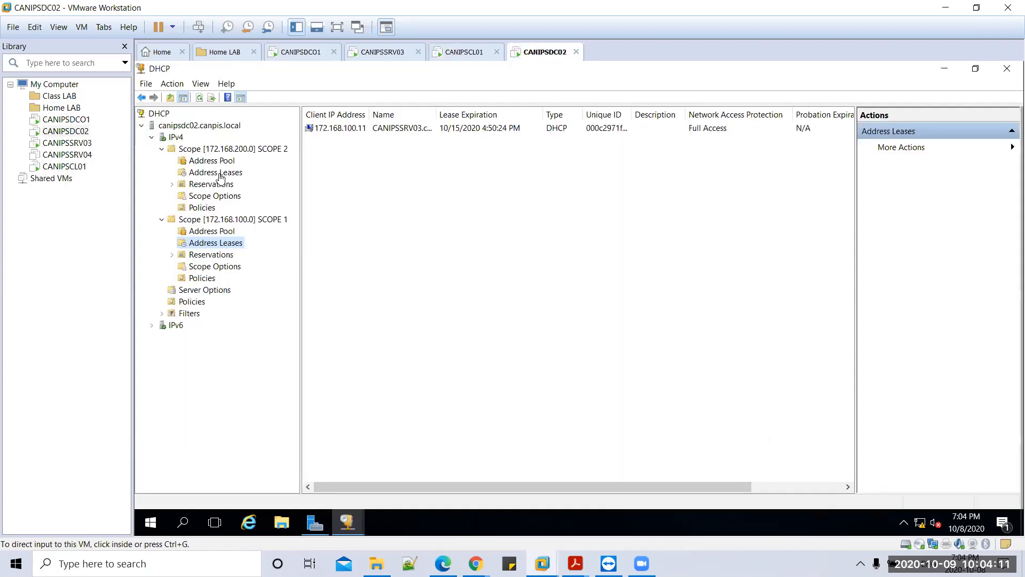
click(218, 172)
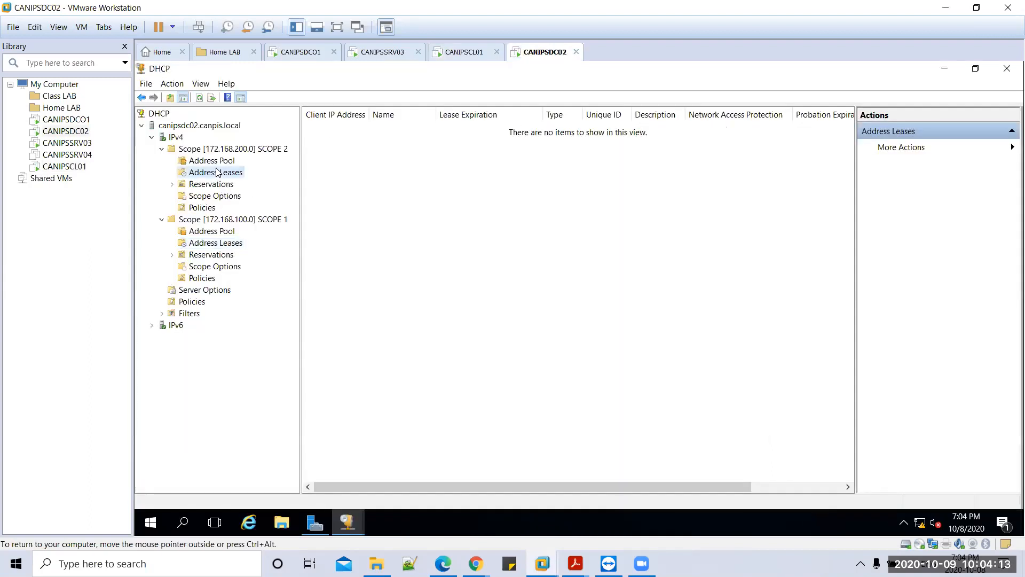
click(224, 244)
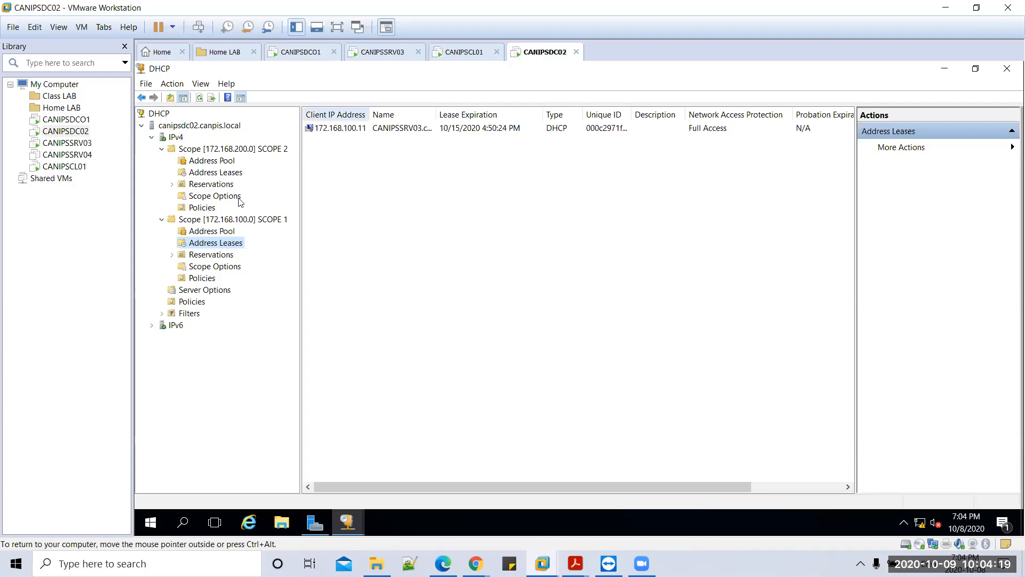
click(218, 233)
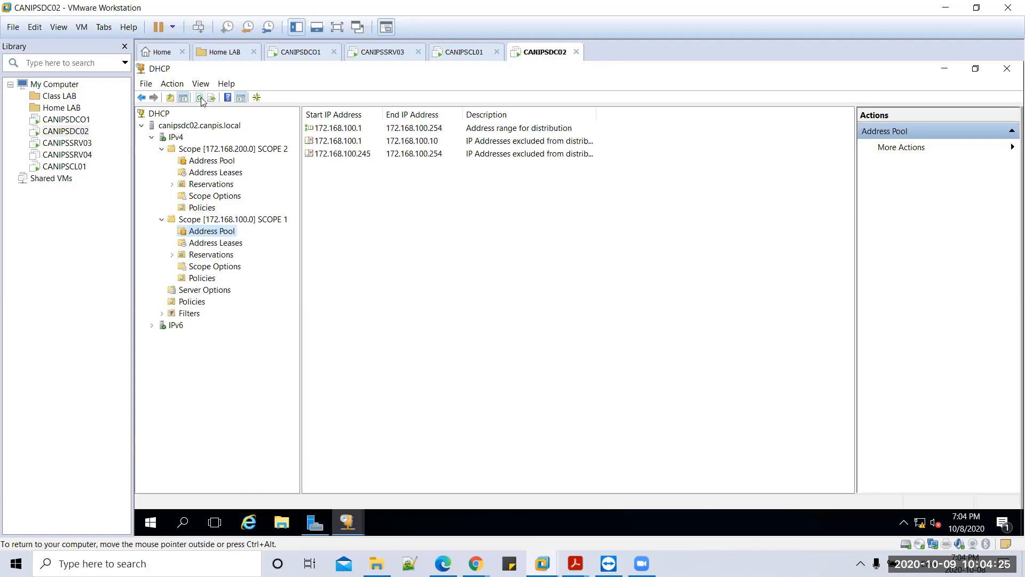
click(218, 244)
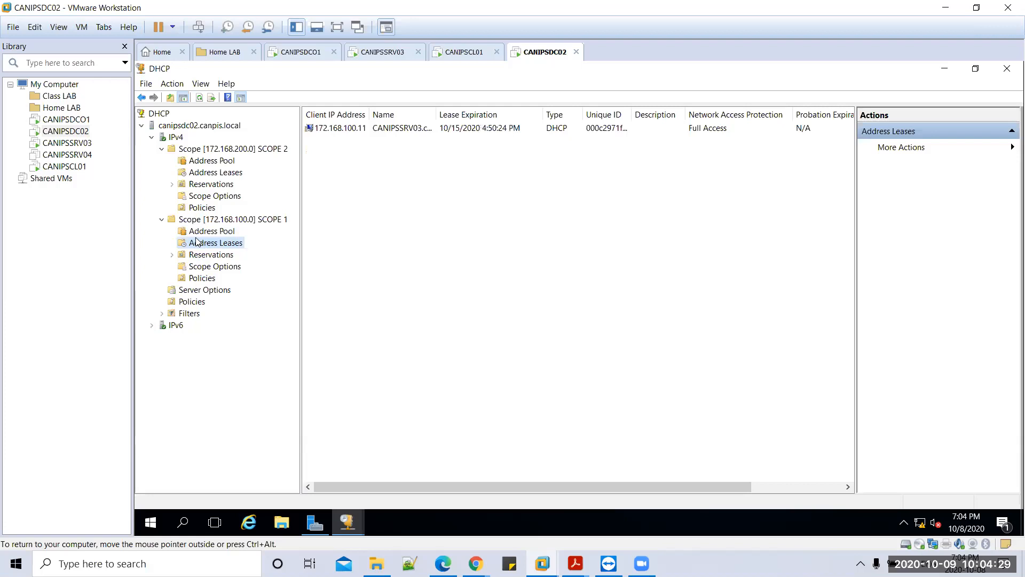
Step: Recheck Scope 1 leases showing only 172.168.100.11, then switch to CANIPSDC01
click(163, 221)
click(162, 221)
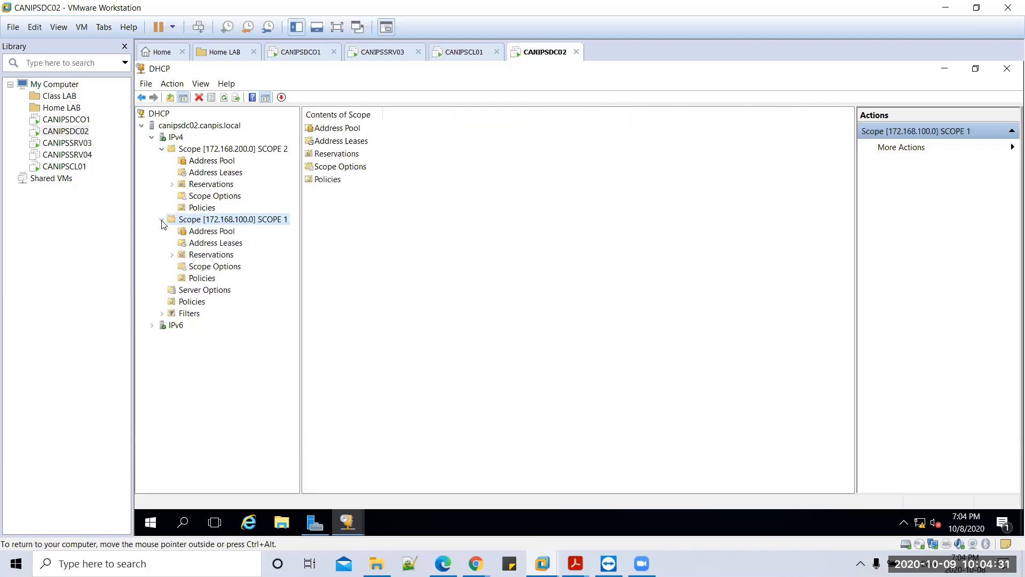
click(208, 245)
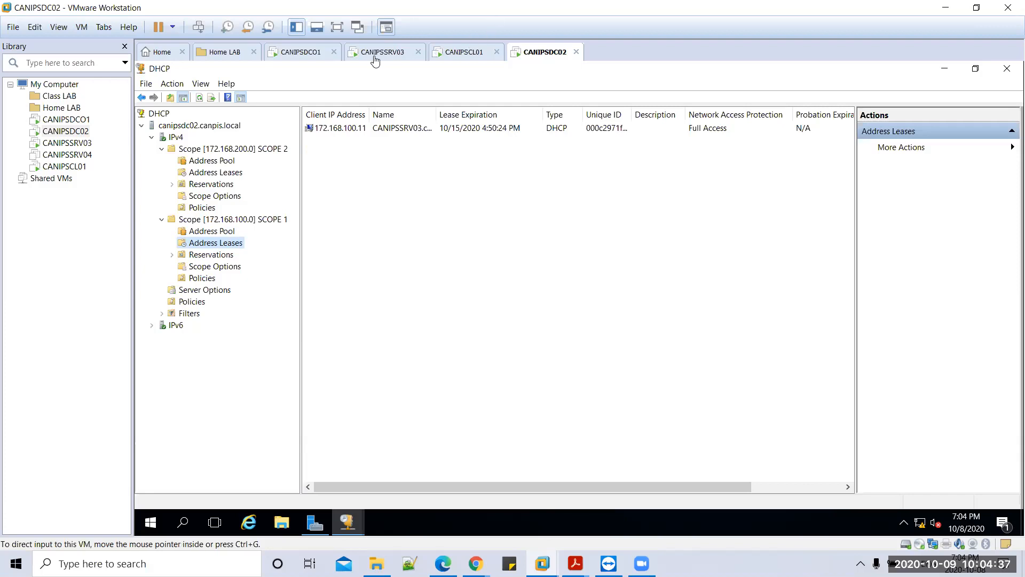
click(300, 56)
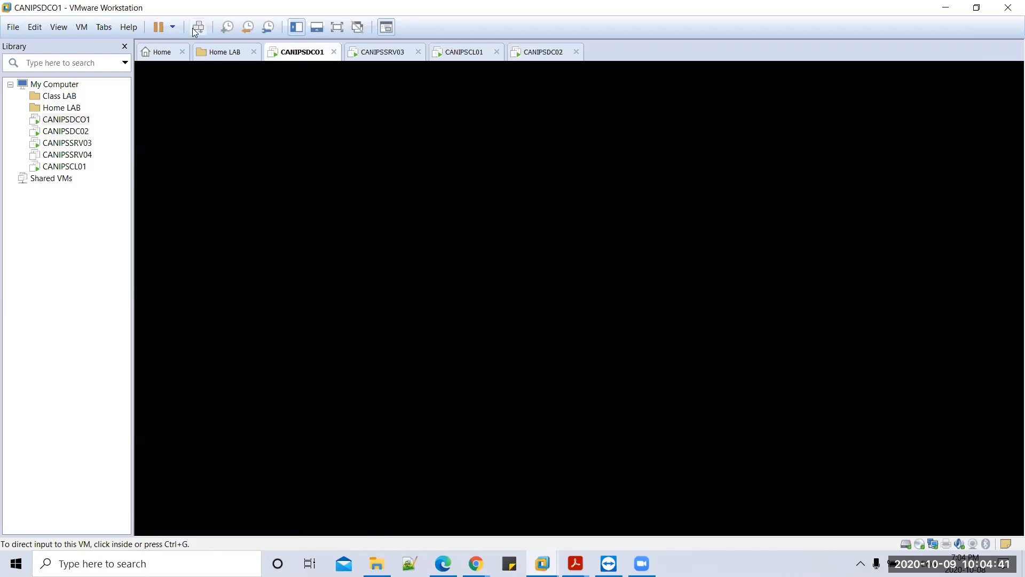
Step: Sign in to CANIPSDC01 with the Administrator password, confirm Scope 2 has no leases, return to CANIPSCL01
click(535, 328)
text(********)
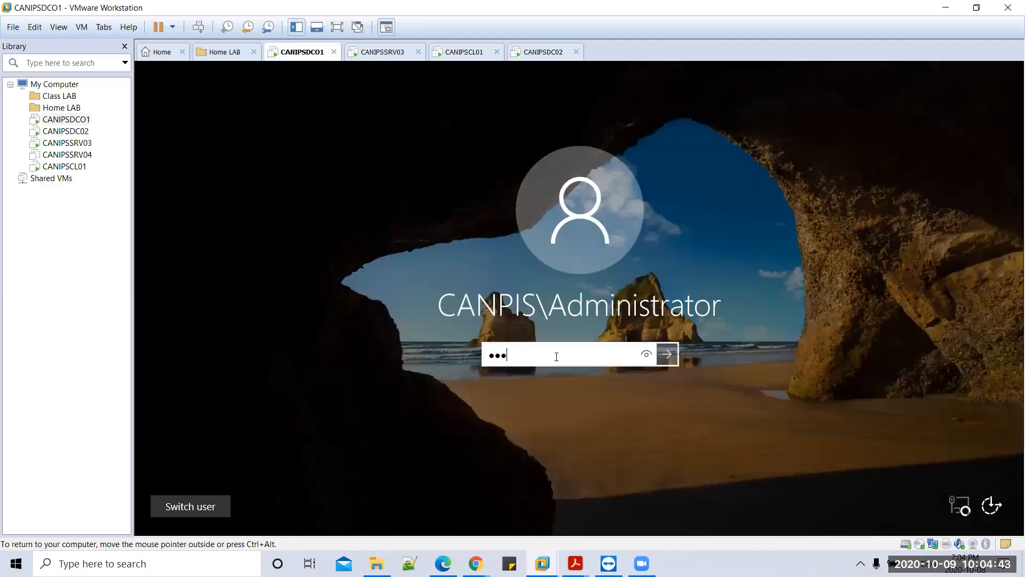
text(*)
key(Return)
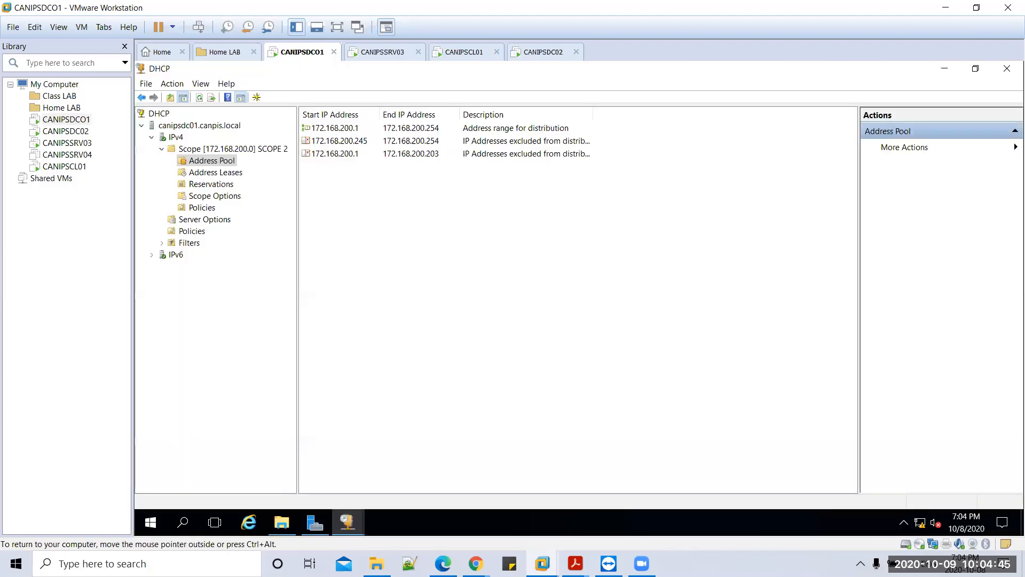
click(216, 176)
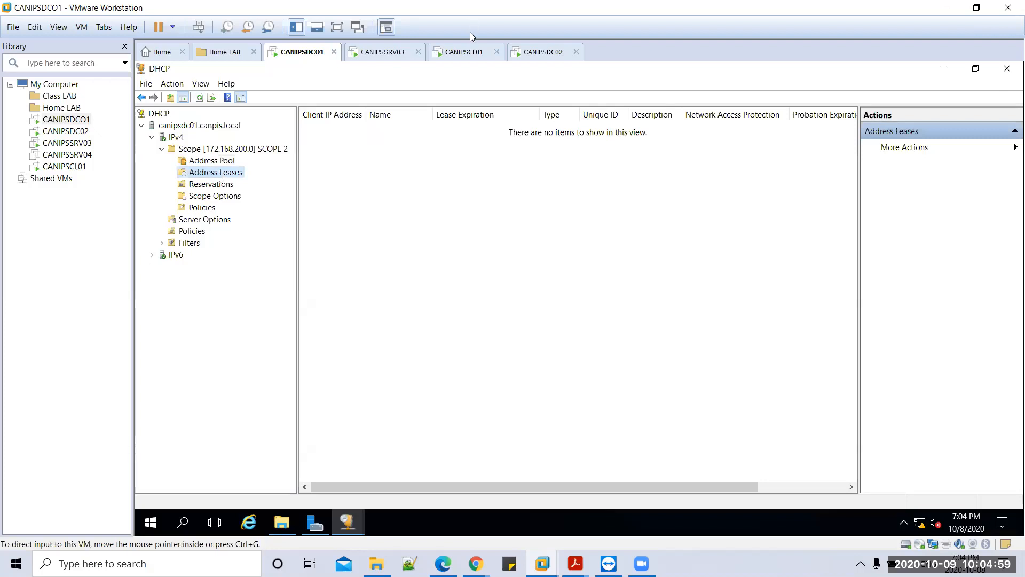
click(468, 52)
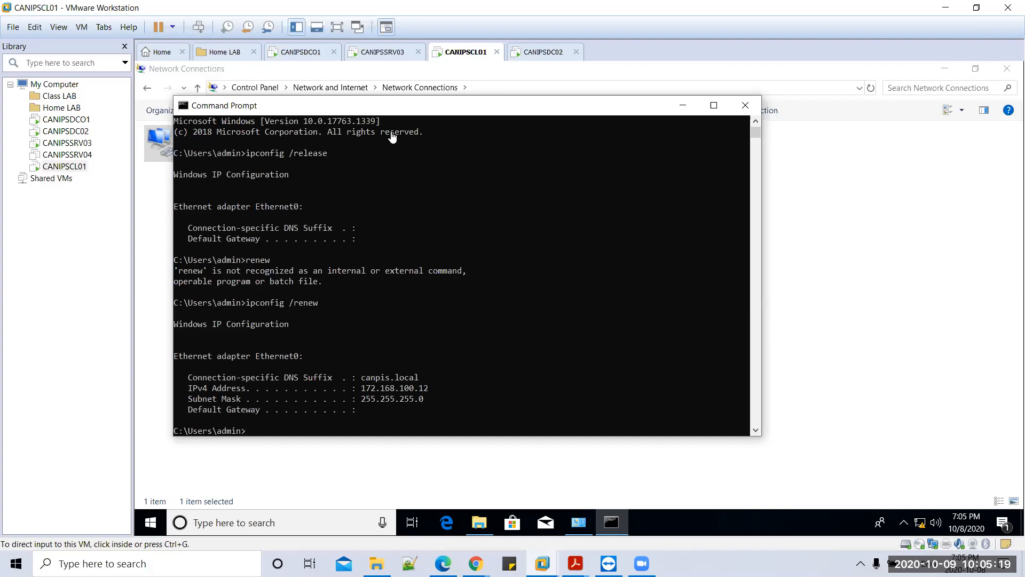
Step: On CANIPSDC01, collapse and re-expand Scope 2 and view its still-empty address leases
click(300, 52)
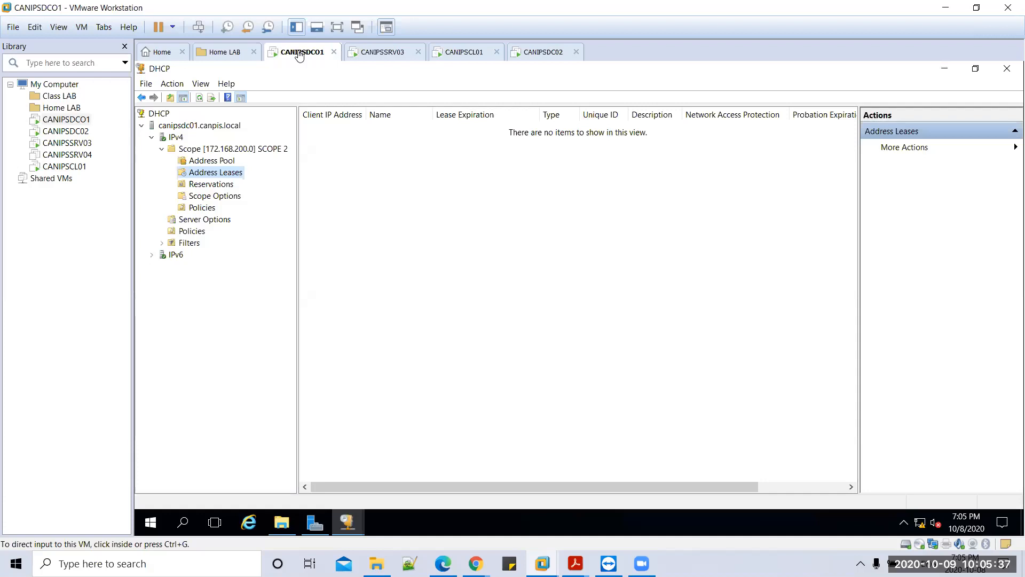
click(162, 151)
click(163, 151)
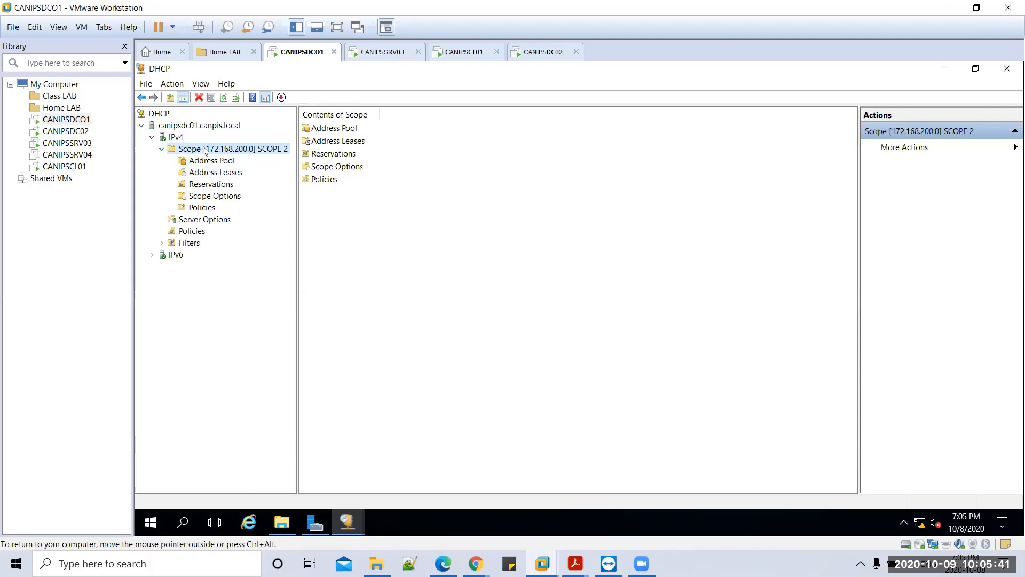
click(222, 173)
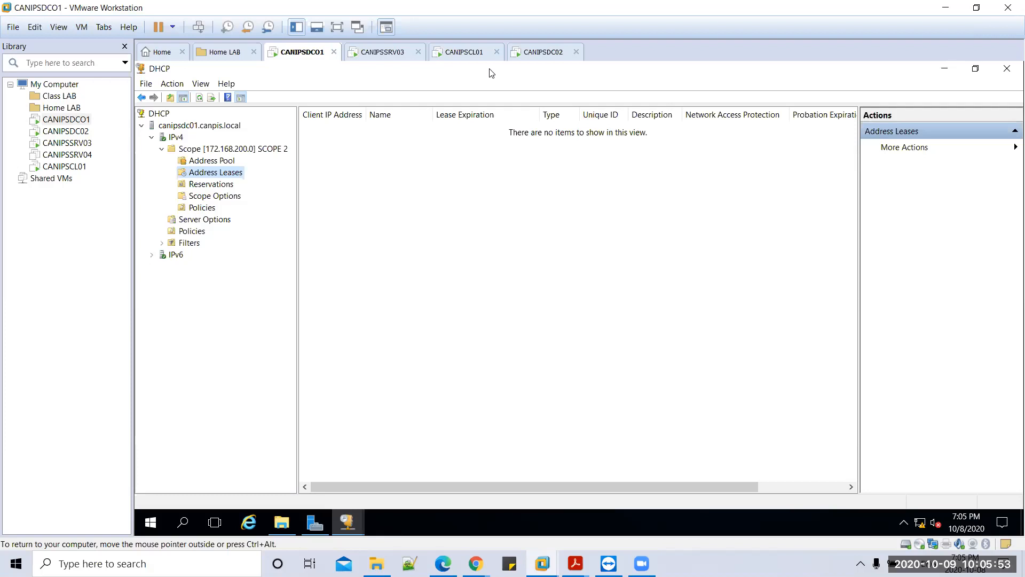
Step: On CANIPSDC02, refresh Scope 1 leases to reveal CANIPSCL01 at 172.168.100.12
click(543, 53)
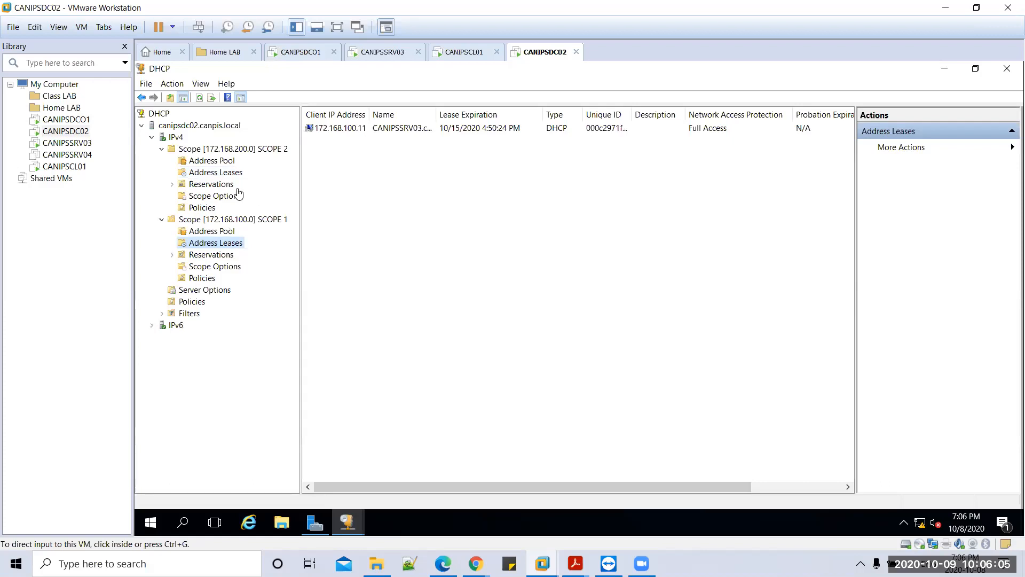
click(202, 100)
click(200, 98)
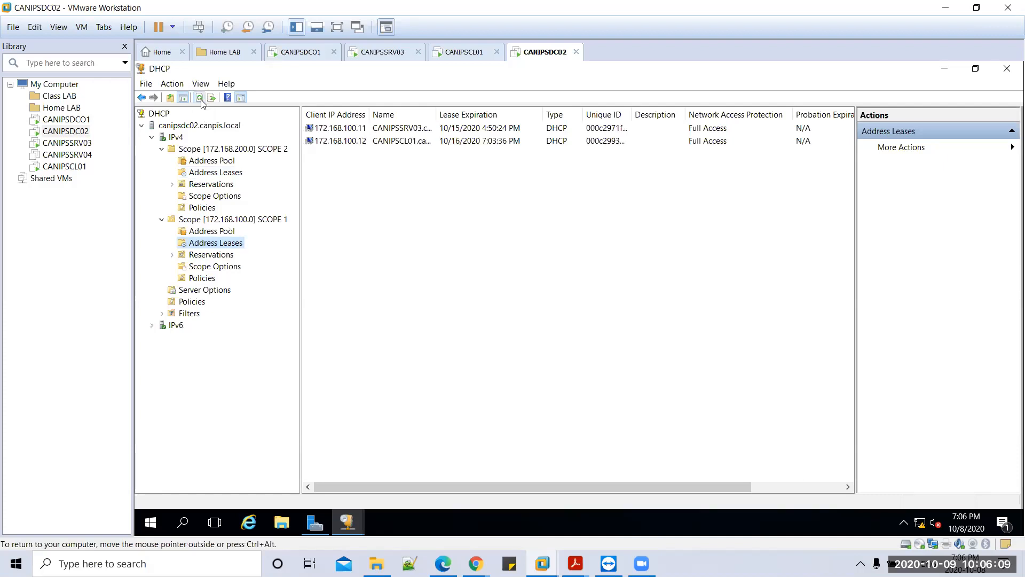
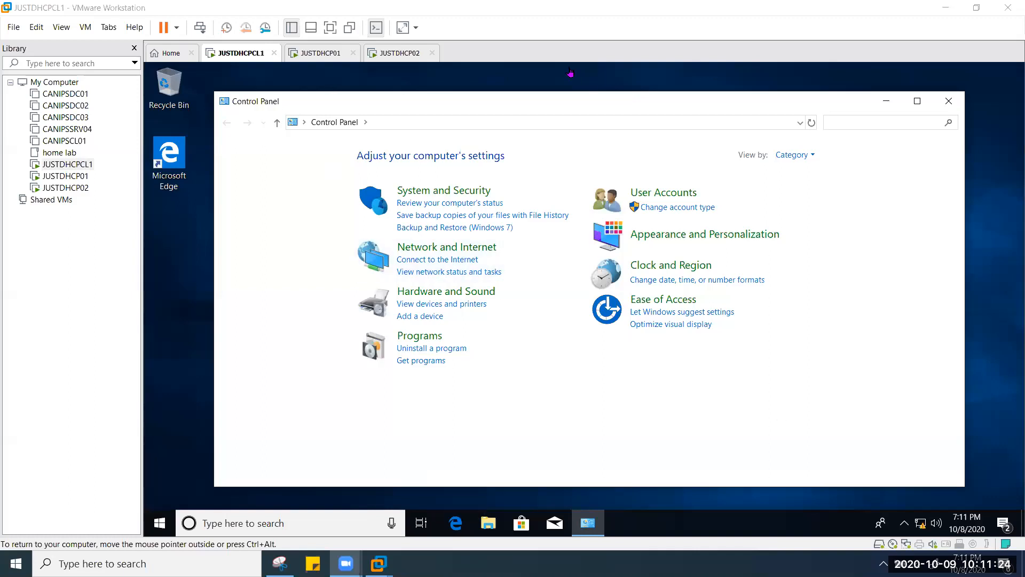
Step: Widen the DHCP tree panes on JUSTDHCP01 and JUSTDHCP02 so full scope names are readable
key(ctrl+alt)
click(321, 56)
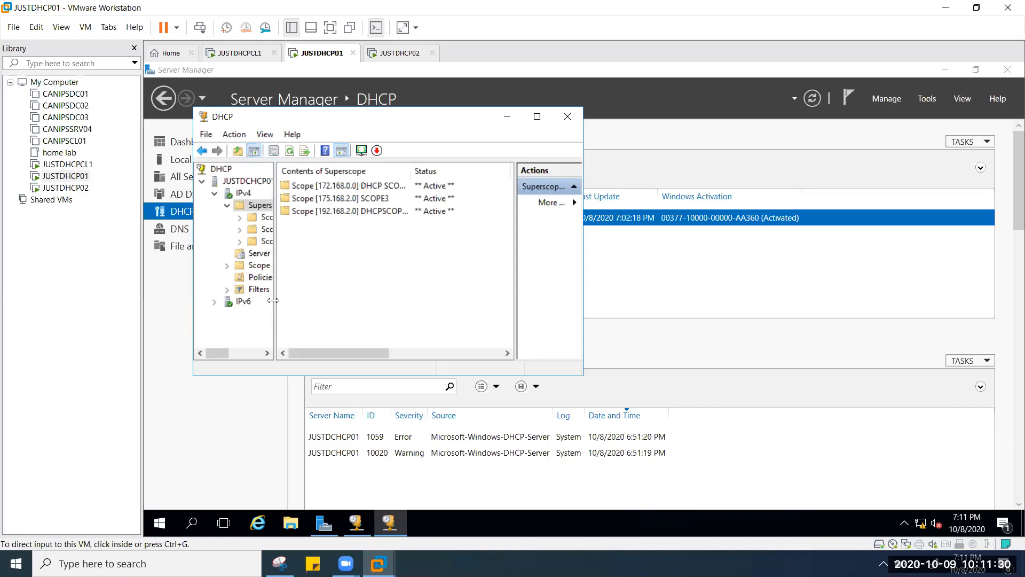
click(286, 302)
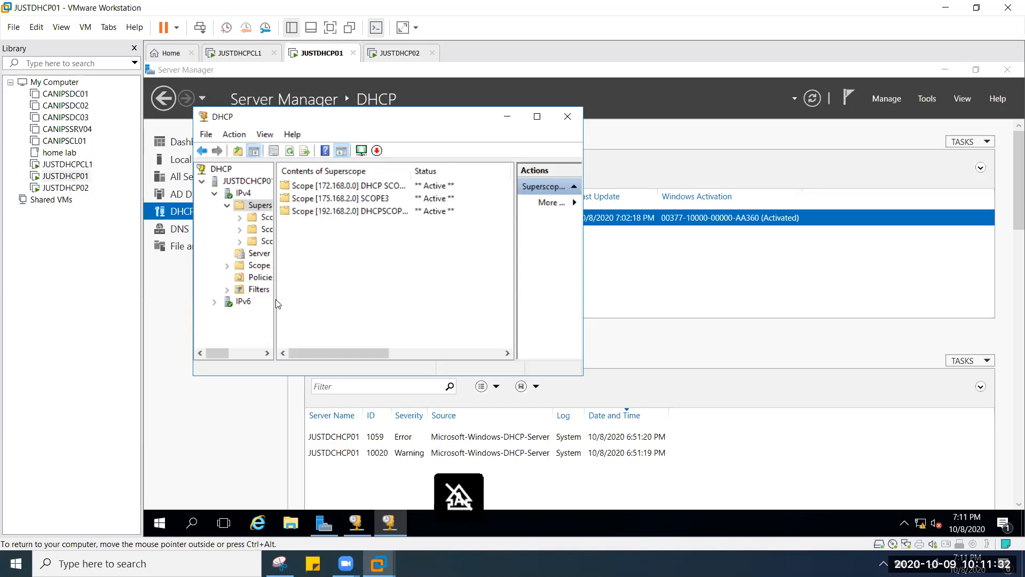
drag(313, 284, 319, 284)
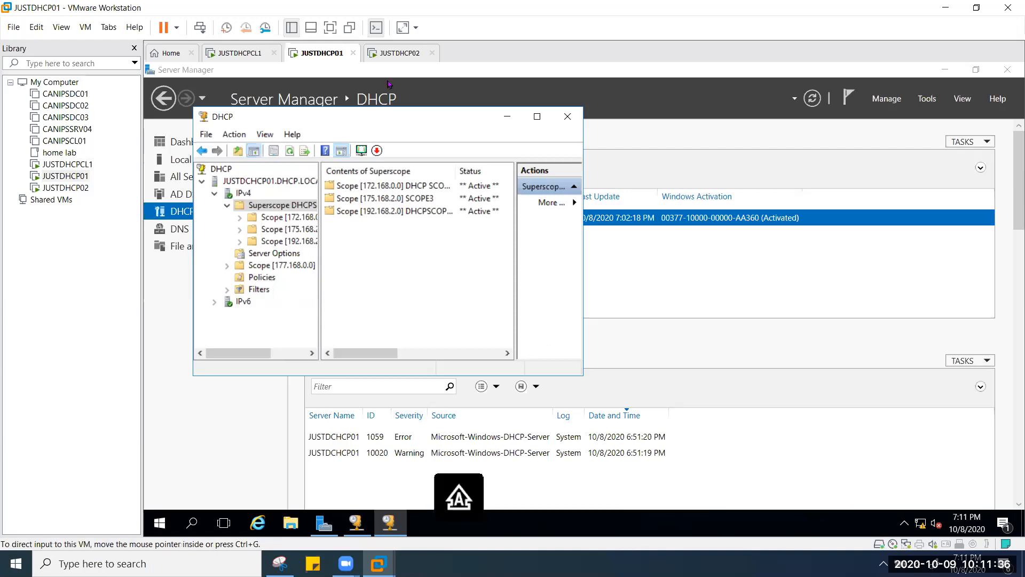
click(405, 53)
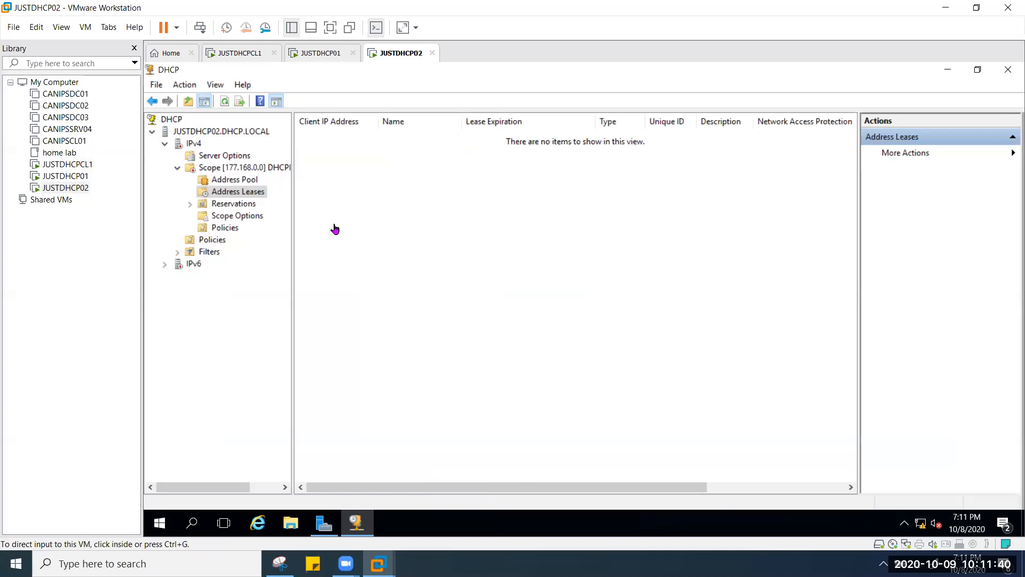
drag(293, 252, 362, 252)
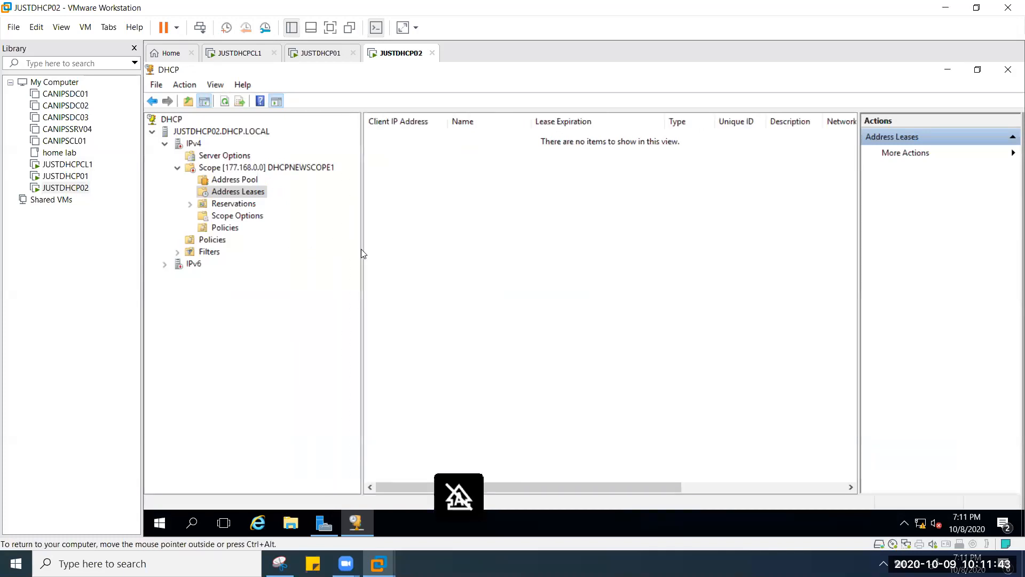
click(337, 60)
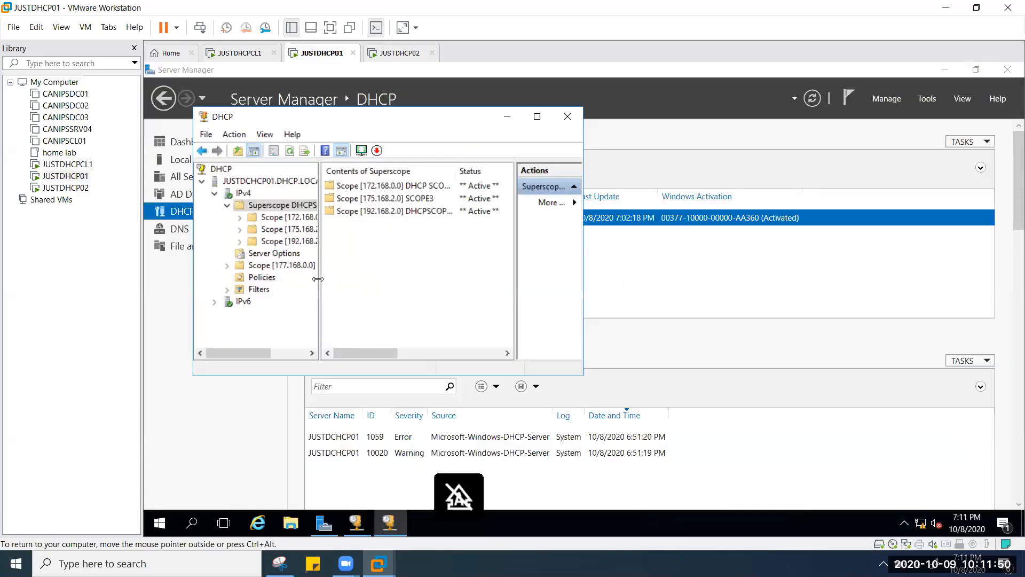
drag(325, 278, 379, 281)
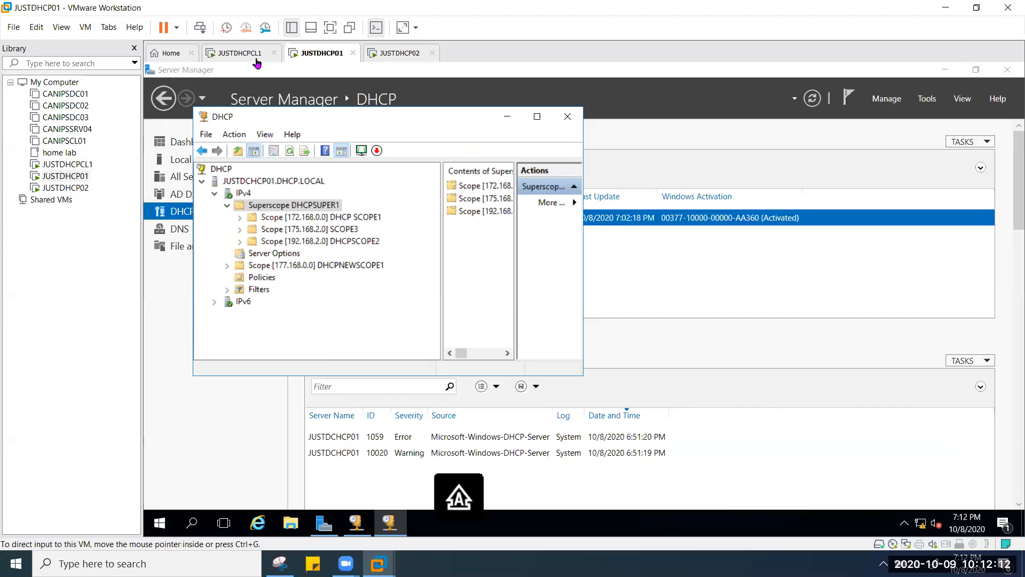
Step: On JUSTDHCPCL1, view the JUST DHCP adapter's lease of 172.168.10.14 from server 172.168.10.10
click(258, 55)
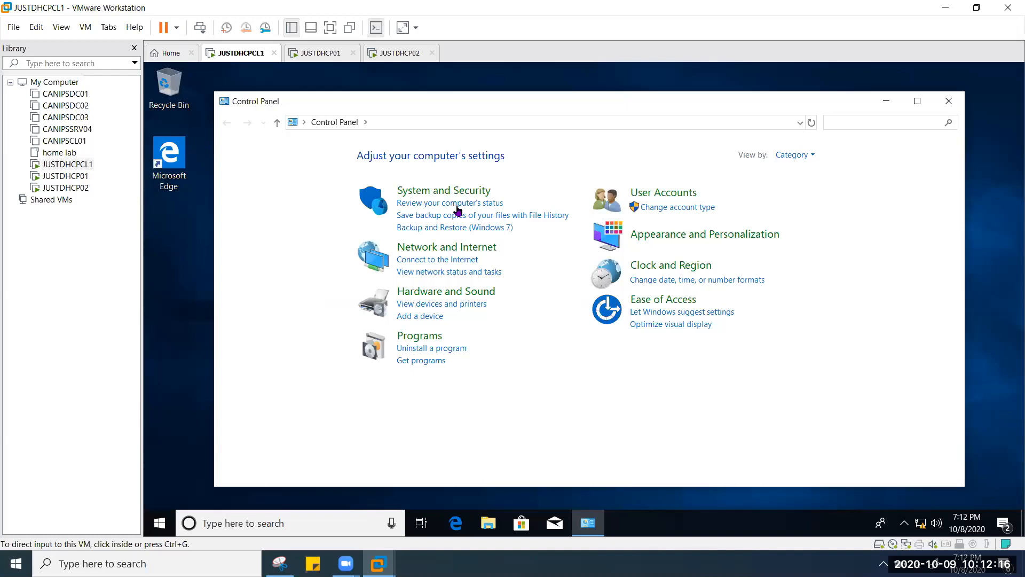
click(460, 251)
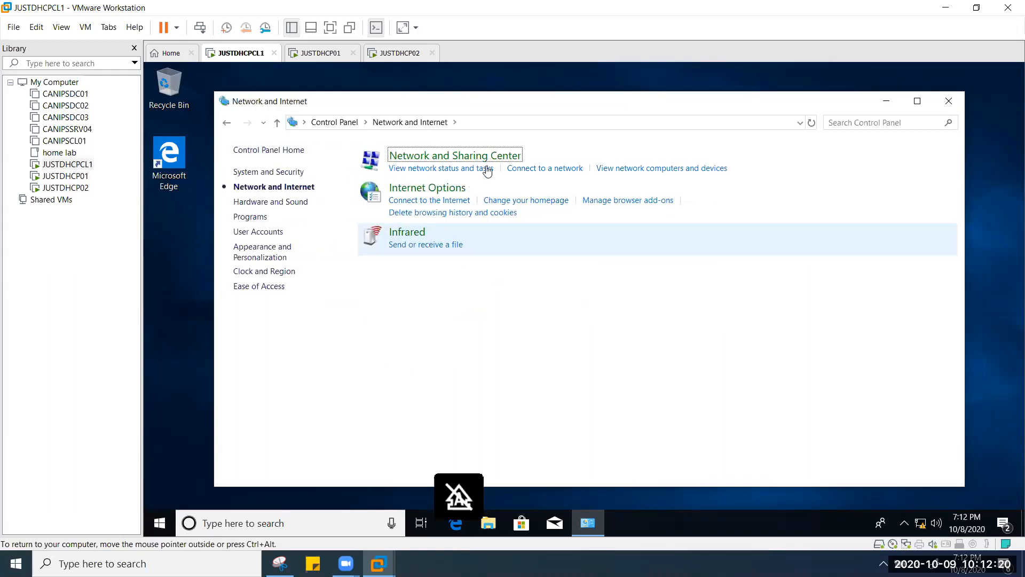
click(467, 160)
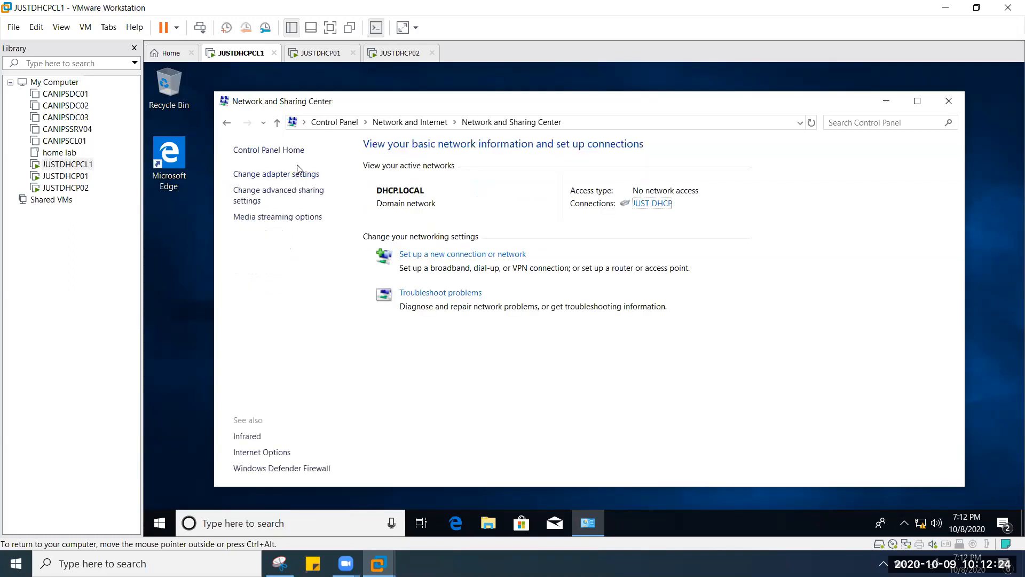
click(301, 177)
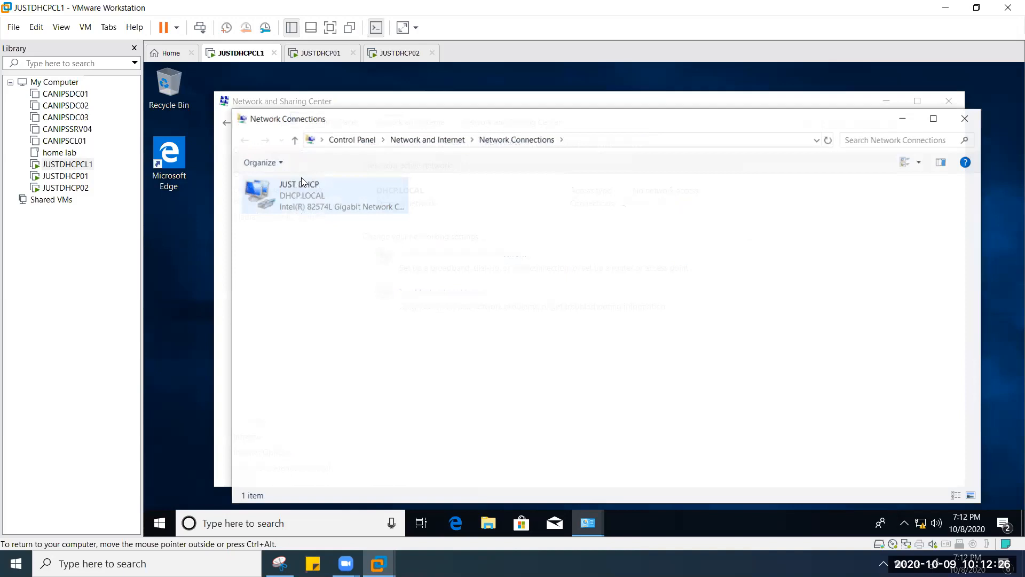
double_click(336, 206)
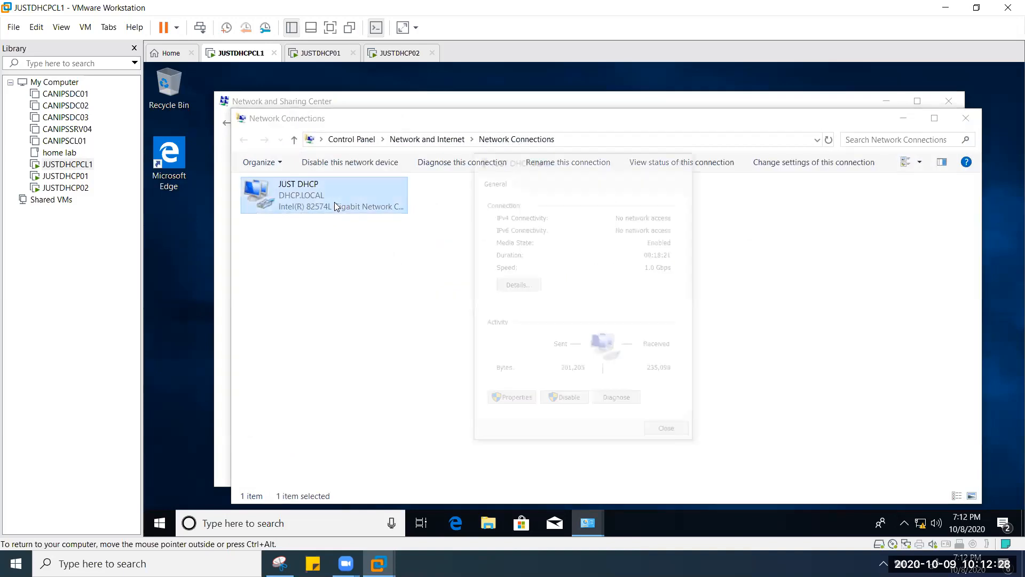
click(527, 287)
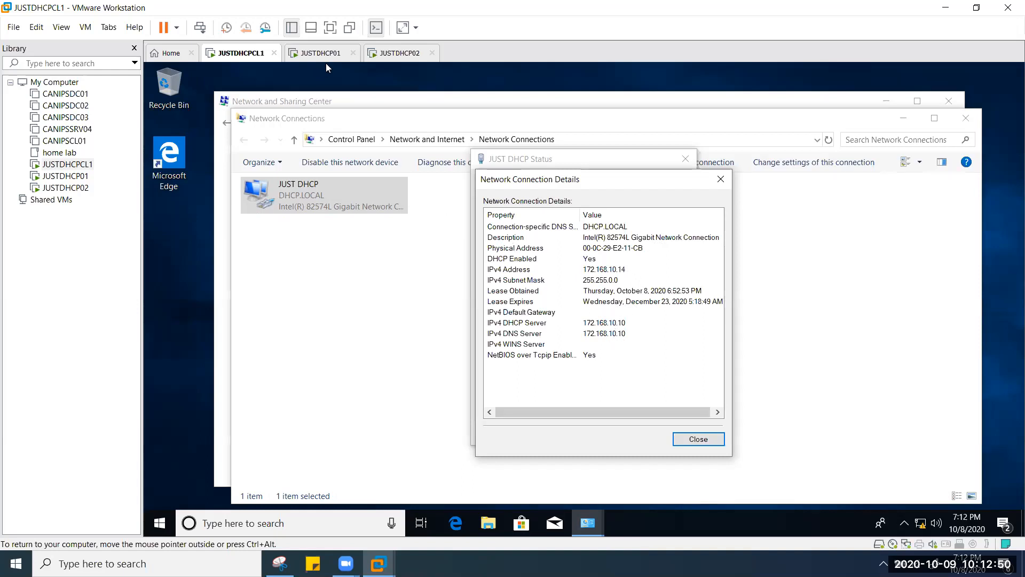
key(ctrl+alt)
key(ctrl+Tab)
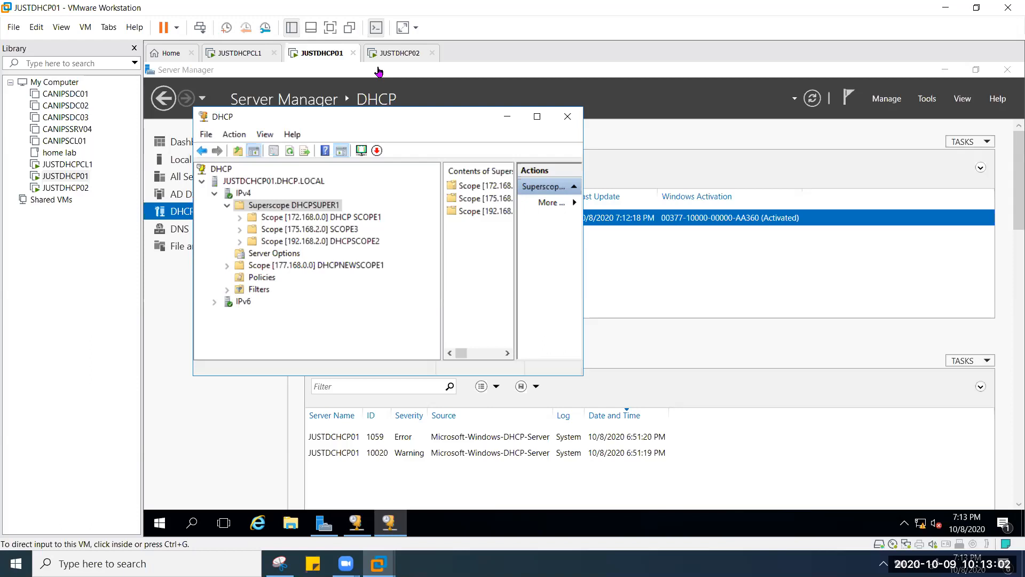
Step: On JUSTDHCP02, view the 177.168.2.1–177.168.2.100 pool with 177.168.2.1–177.168.2.80 excluded
click(394, 54)
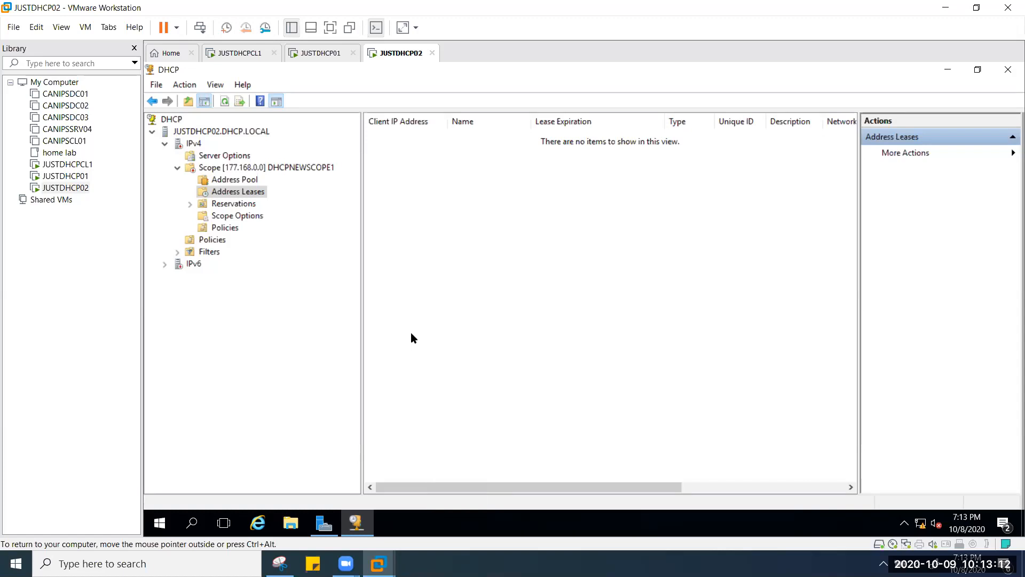
click(255, 183)
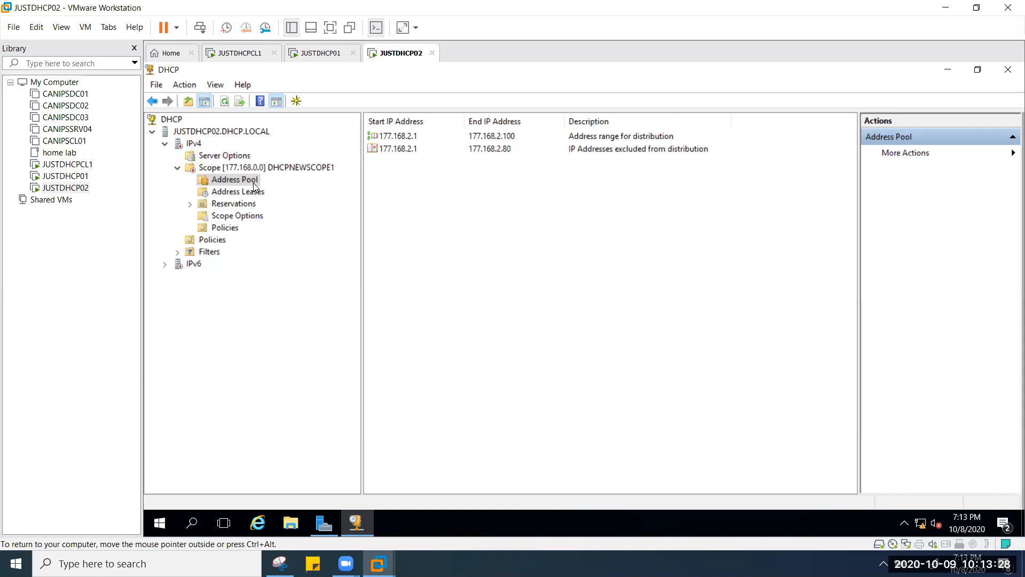
click(317, 53)
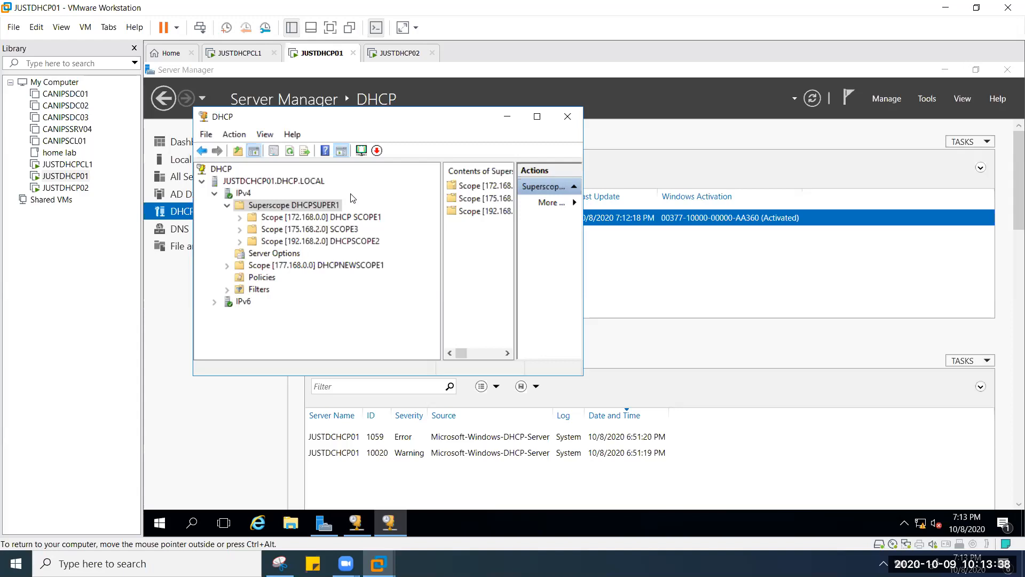
Step: Maximize the DHCP console and expand scopes 172.168.0.0, 175.168.2.0, 177.168.0.0 and 192.168.2.0
click(537, 117)
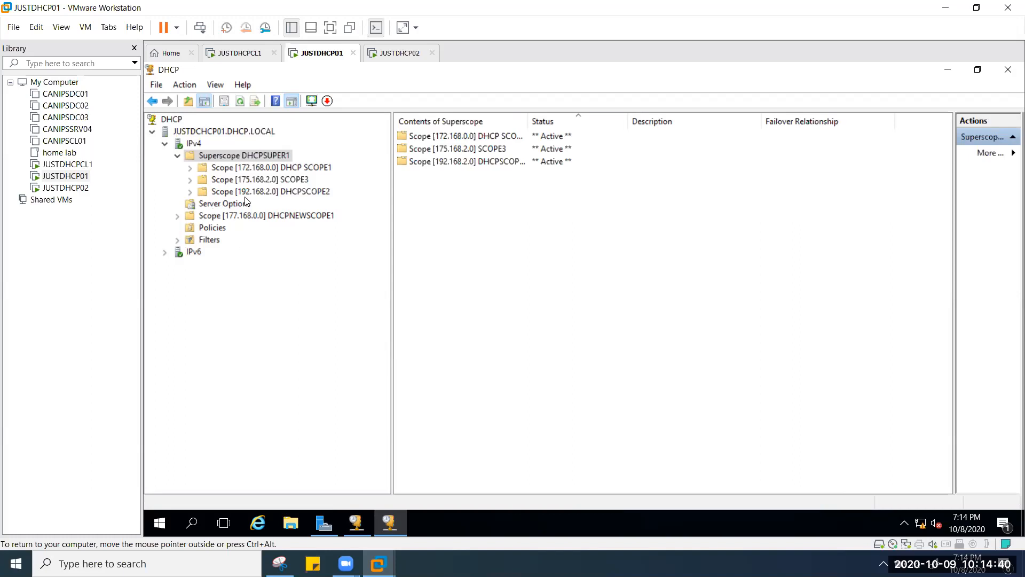
click(190, 168)
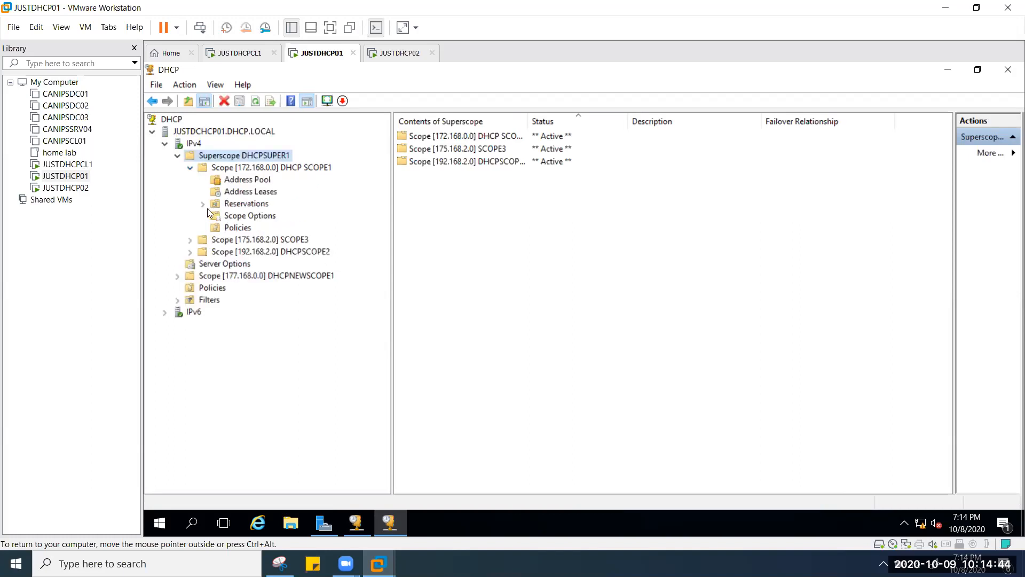
click(191, 240)
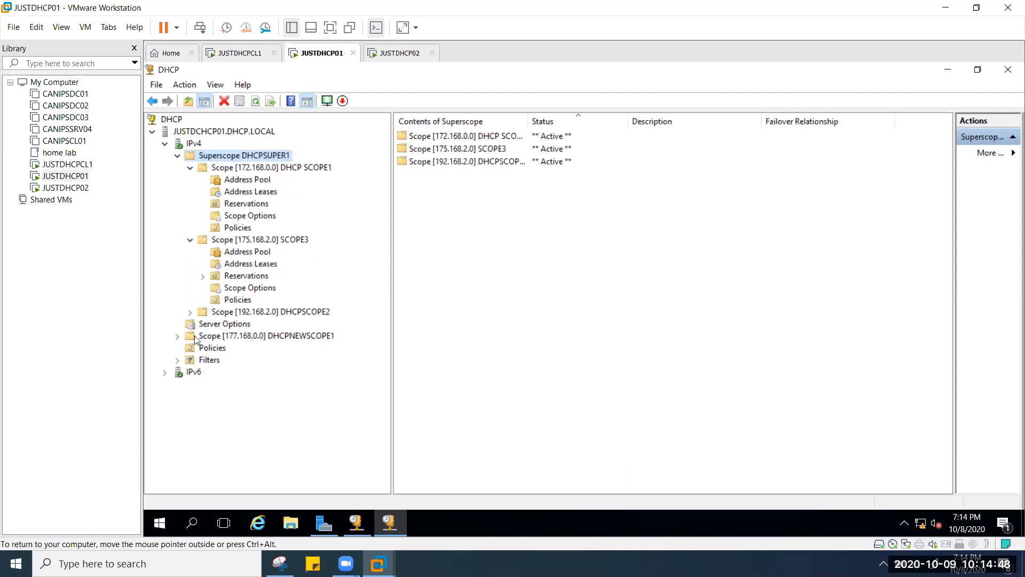
click(178, 336)
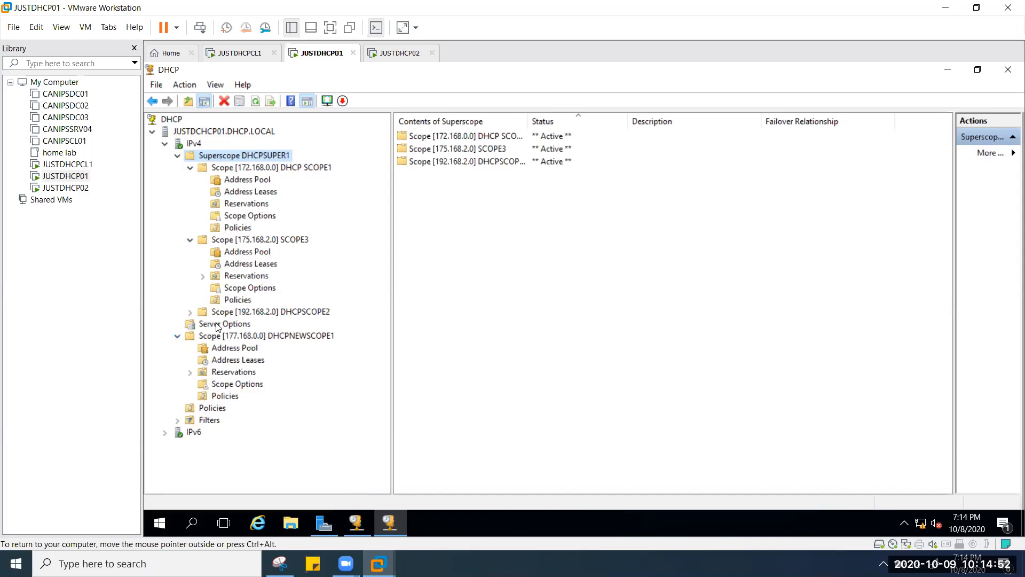
click(190, 312)
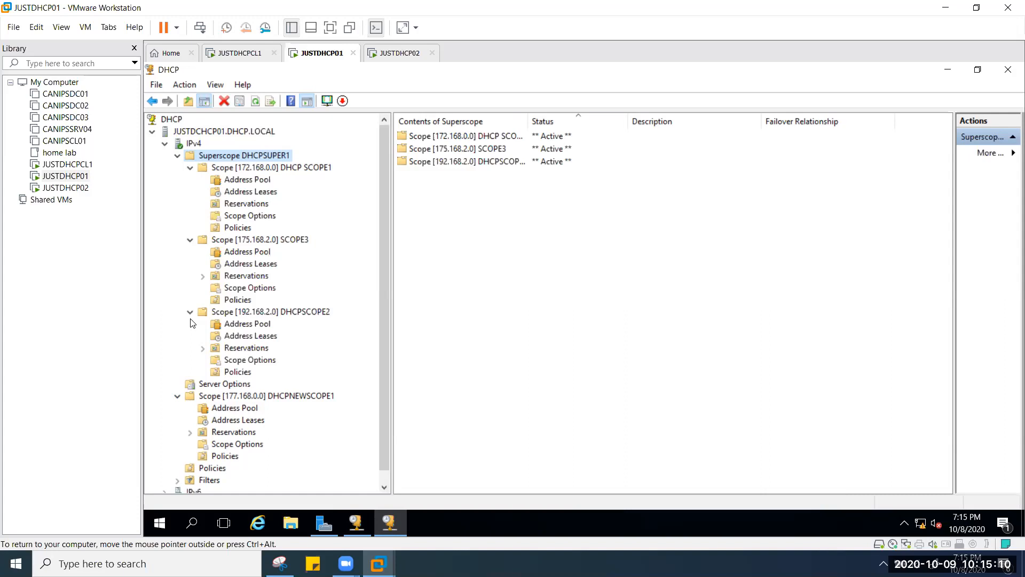
Step: List DHCP SCOPE1's leases 172.168.10.10–172.168.10.14, the first marked BAD_ADDRESS
click(271, 193)
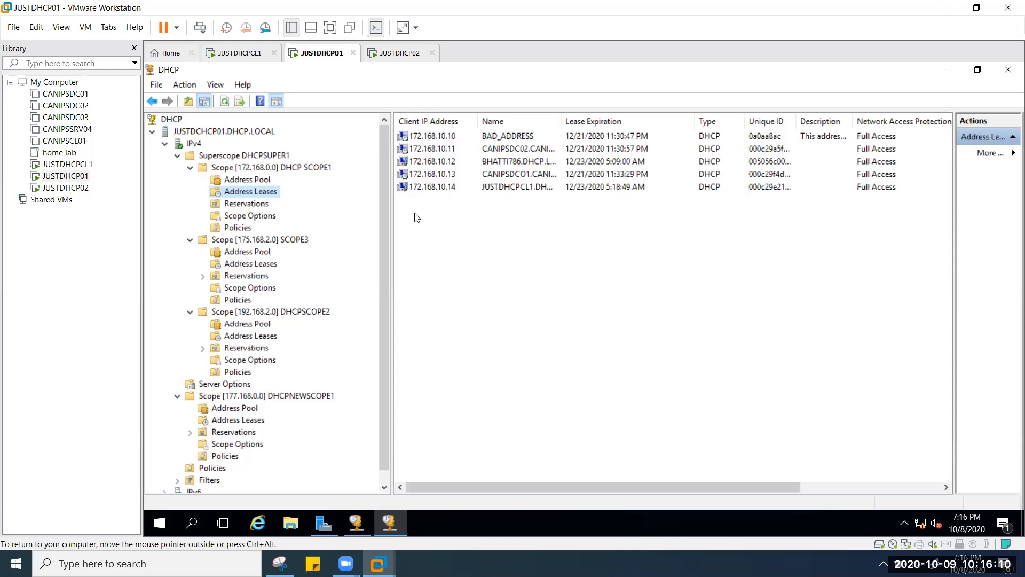
click(241, 54)
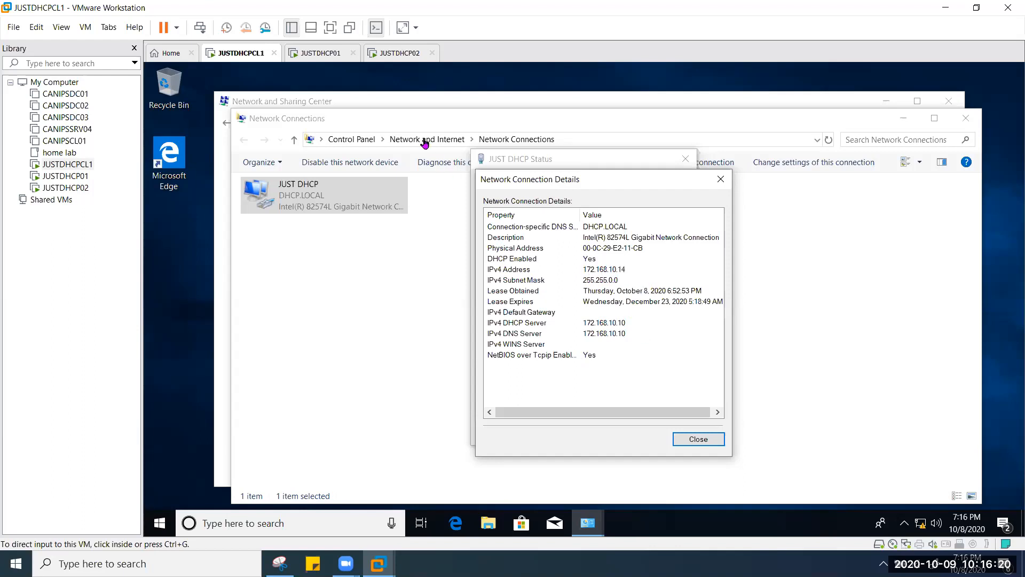
click(333, 56)
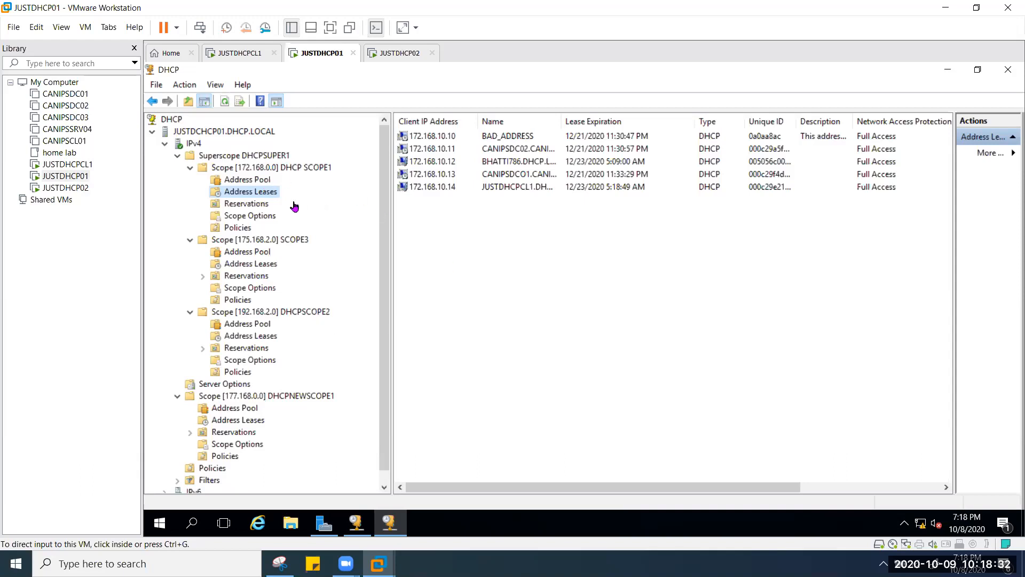
Step: Delete superscope DHCPSUPER1 on JUSTDHCP01, keeping its child scopes under IPv4
right_click(263, 157)
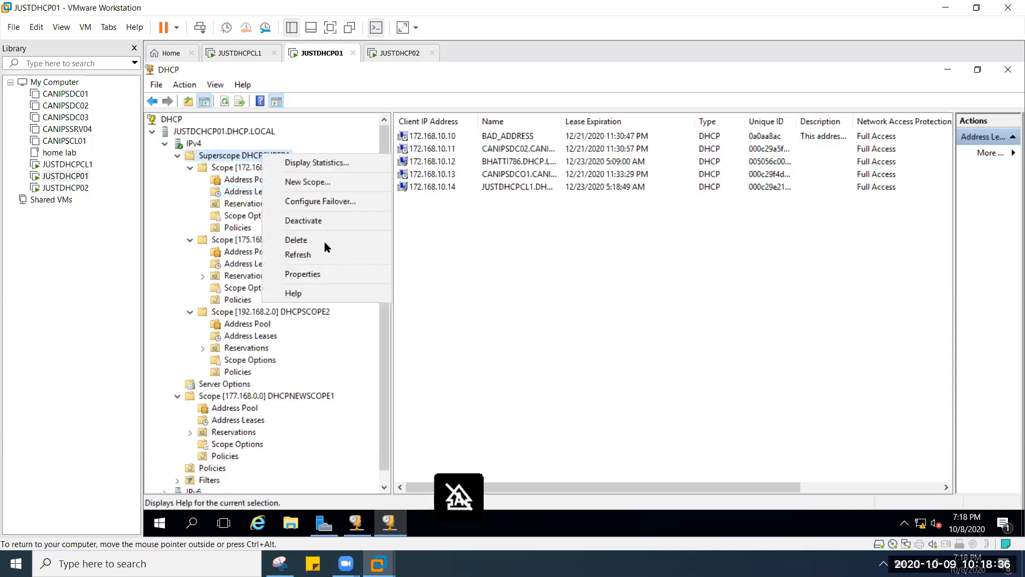
click(288, 293)
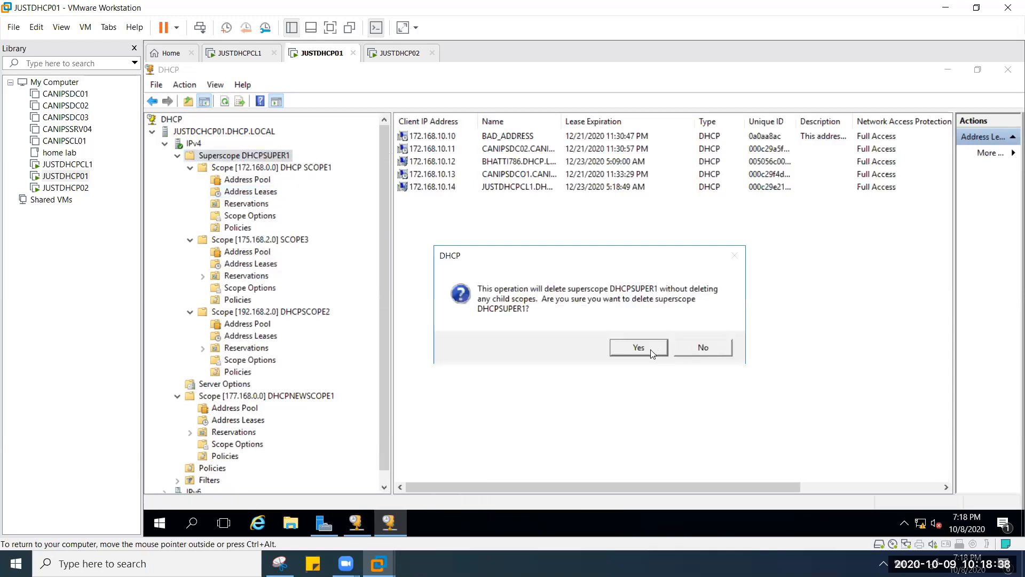
click(641, 349)
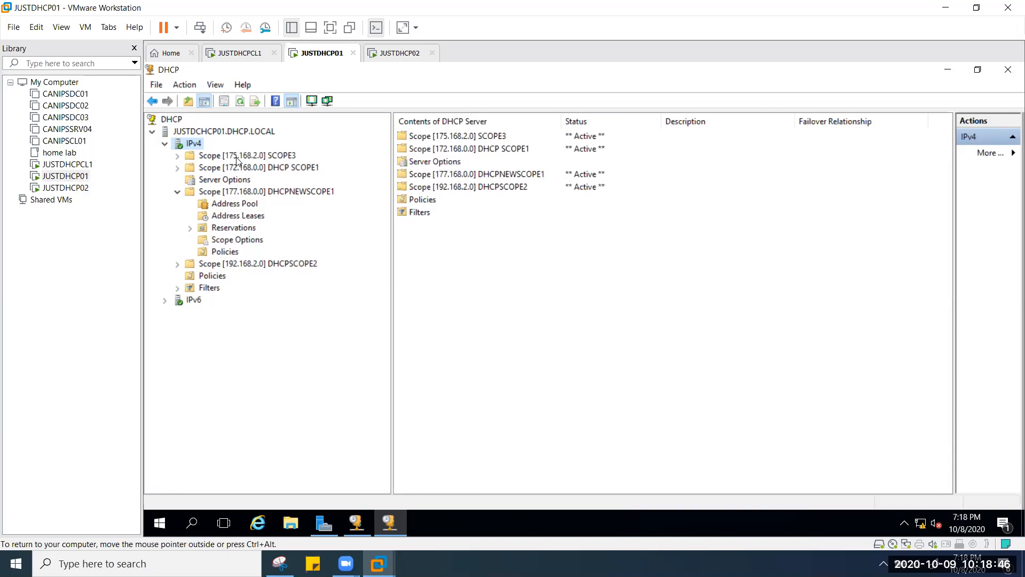
Step: Delete the active scopes SCOPE3 and DHCP SCOPE1, accepting the active-clients warning
right_click(279, 157)
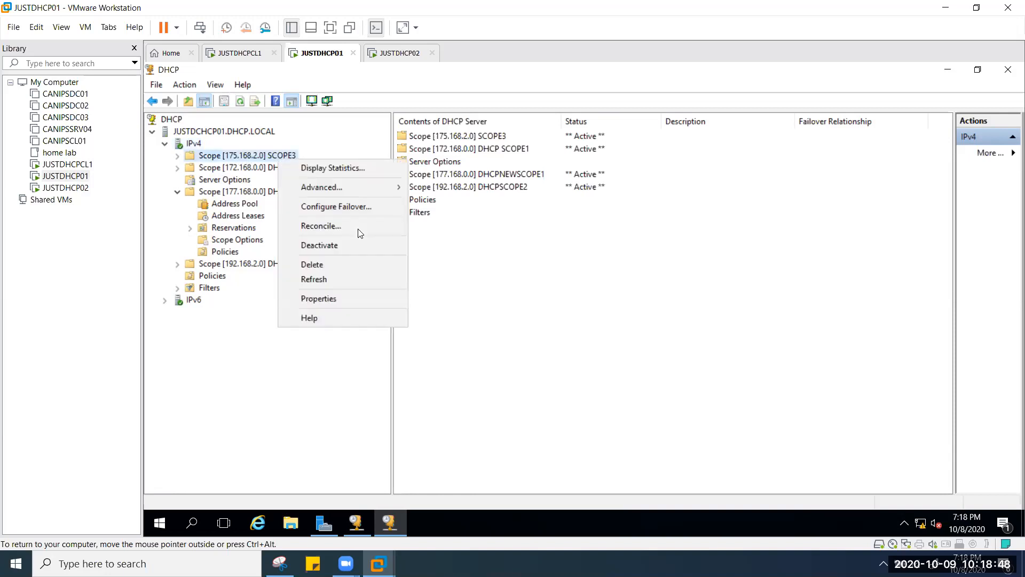
click(349, 266)
click(649, 344)
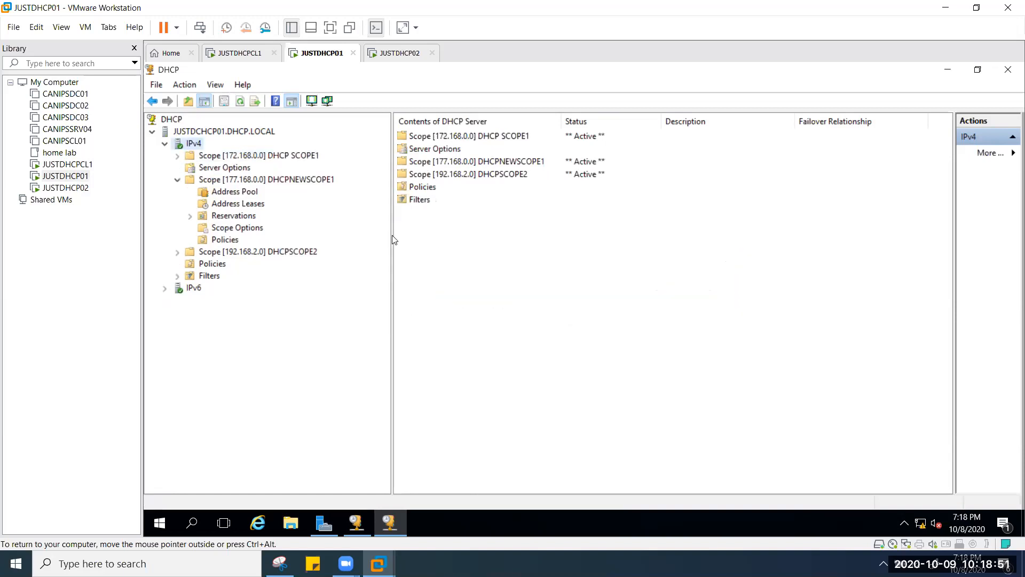
right_click(302, 158)
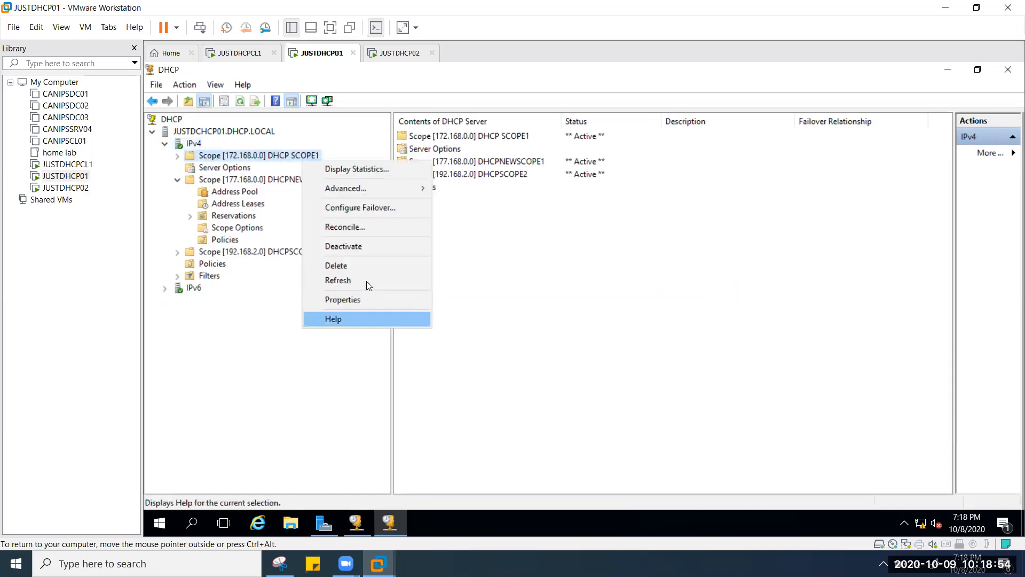
click(363, 266)
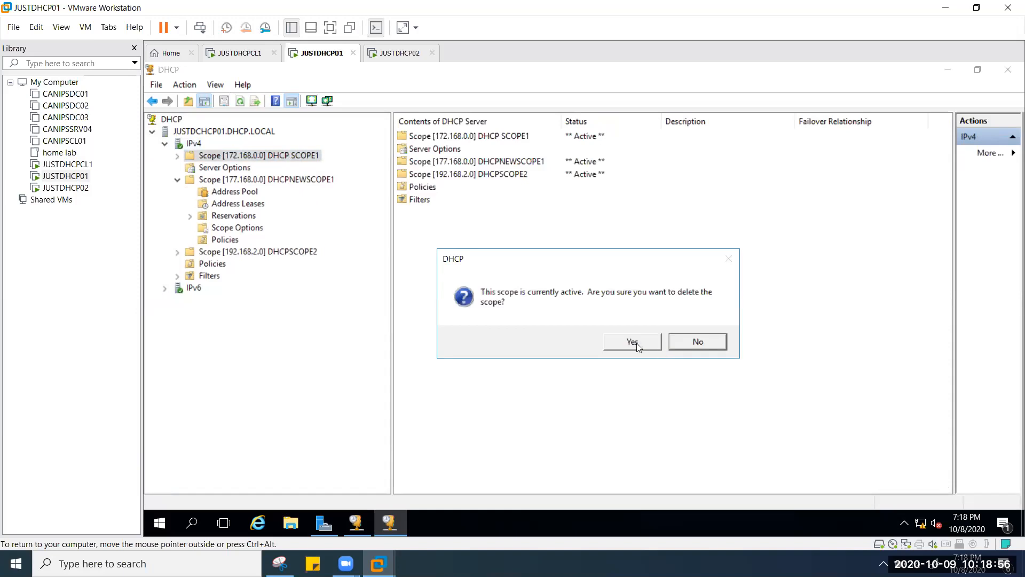
click(635, 345)
click(637, 344)
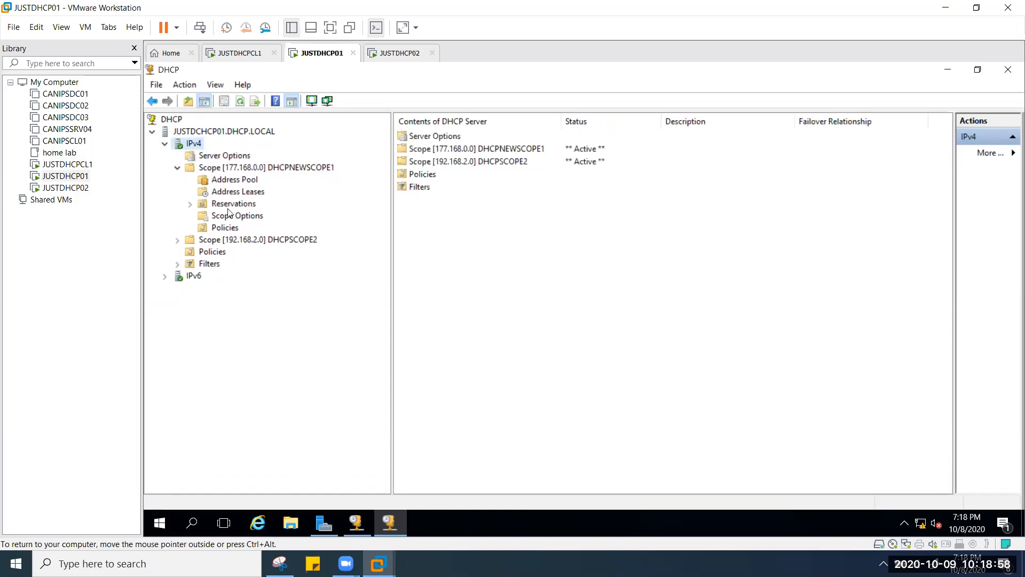
Step: Delete the remaining scopes 177.168.0.0 and 192.168.2.0
right_click(263, 169)
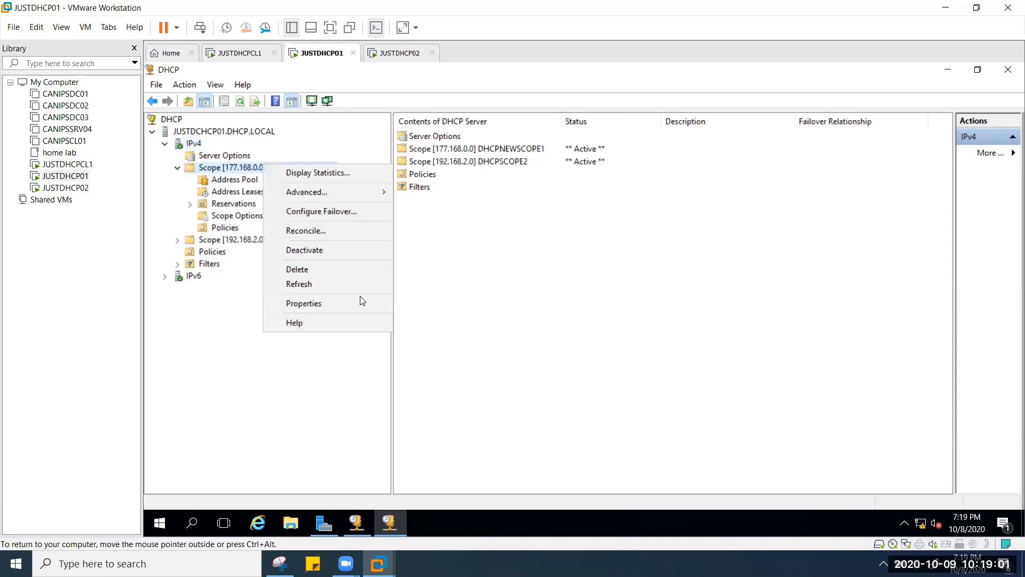
click(345, 271)
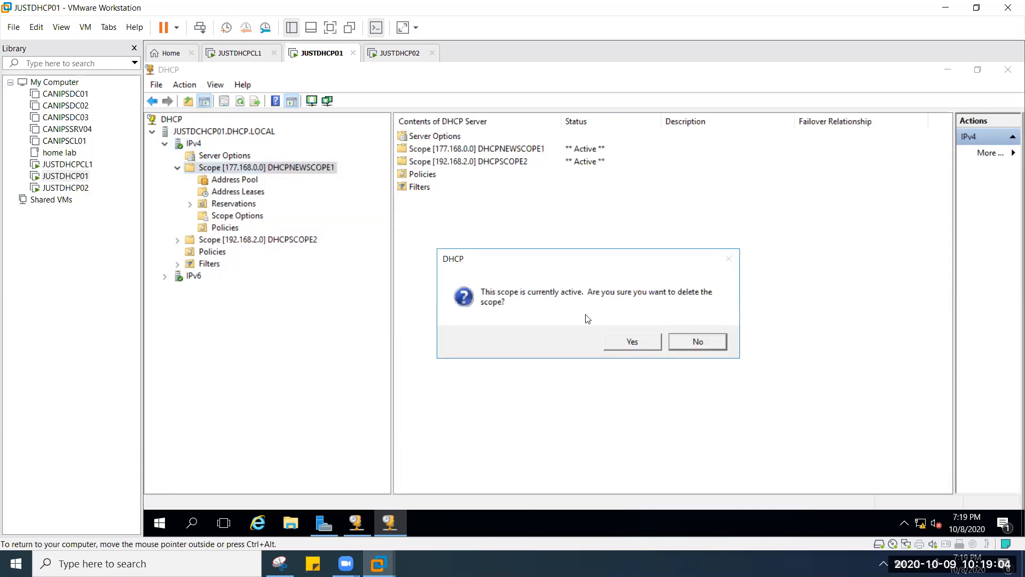
click(636, 342)
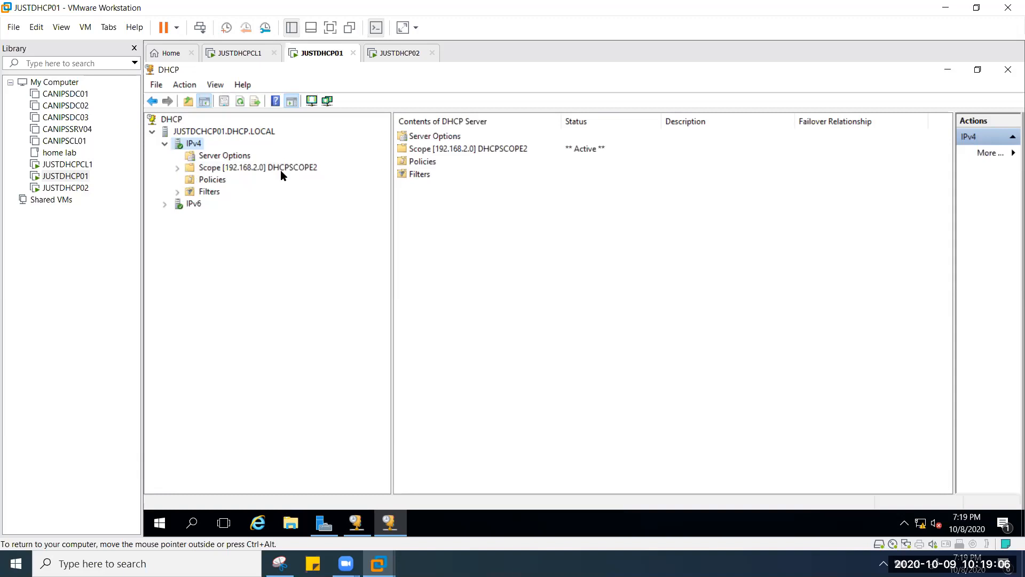
right_click(282, 171)
key(Up)
click(356, 282)
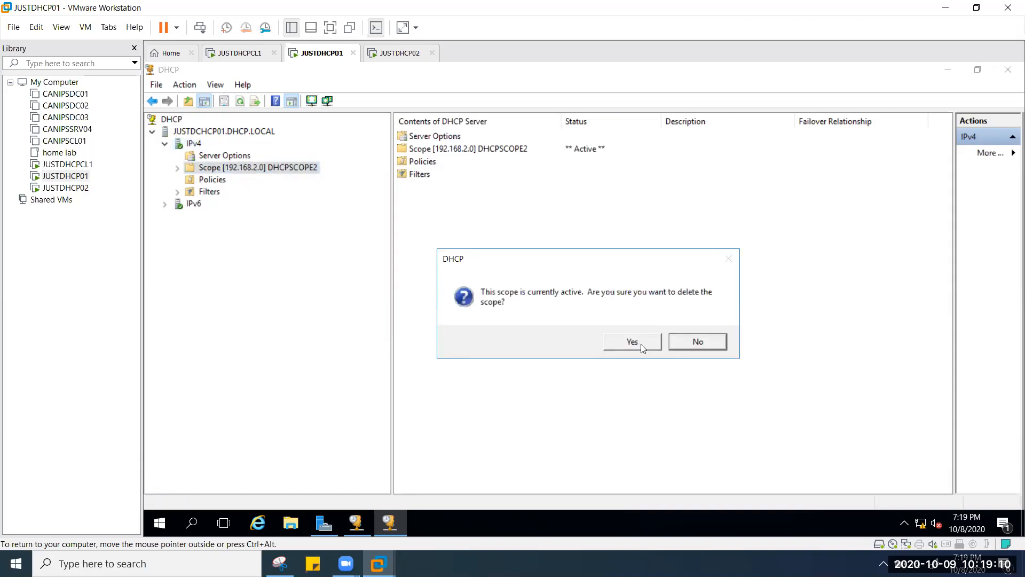
click(641, 344)
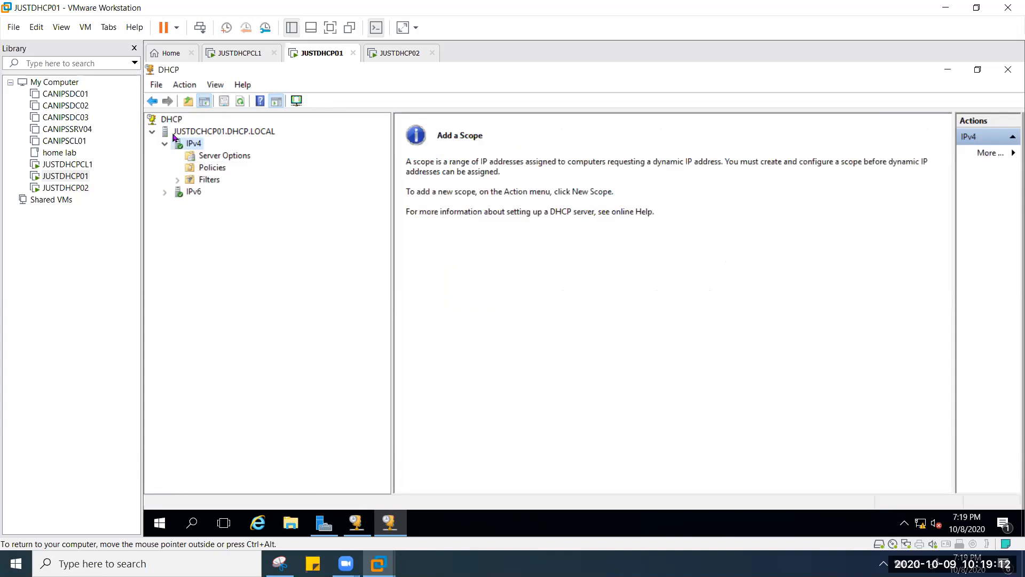
Step: Start the New Scope wizard from JUSTDHCP01's IPv4 node
right_click(187, 144)
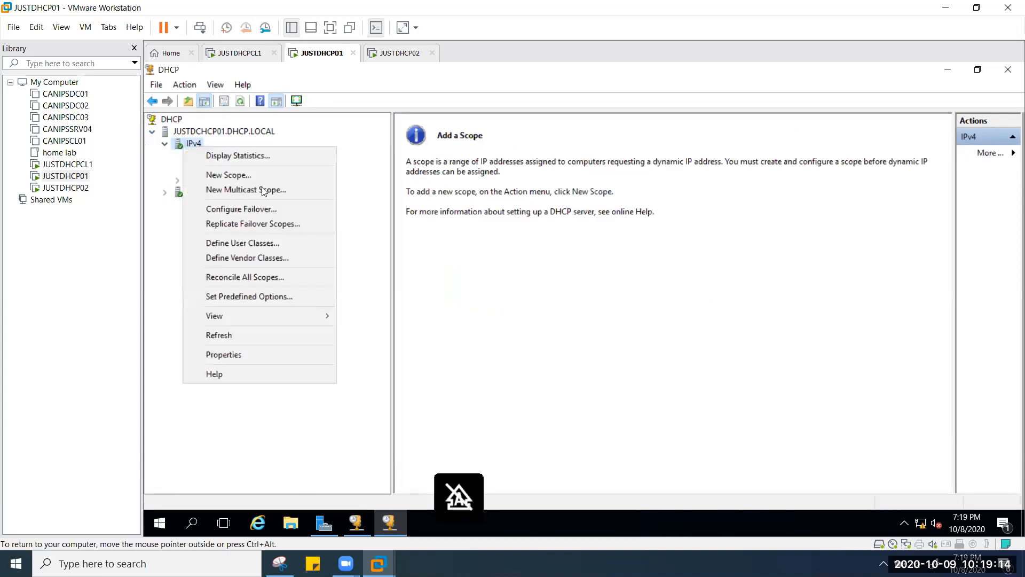
click(272, 176)
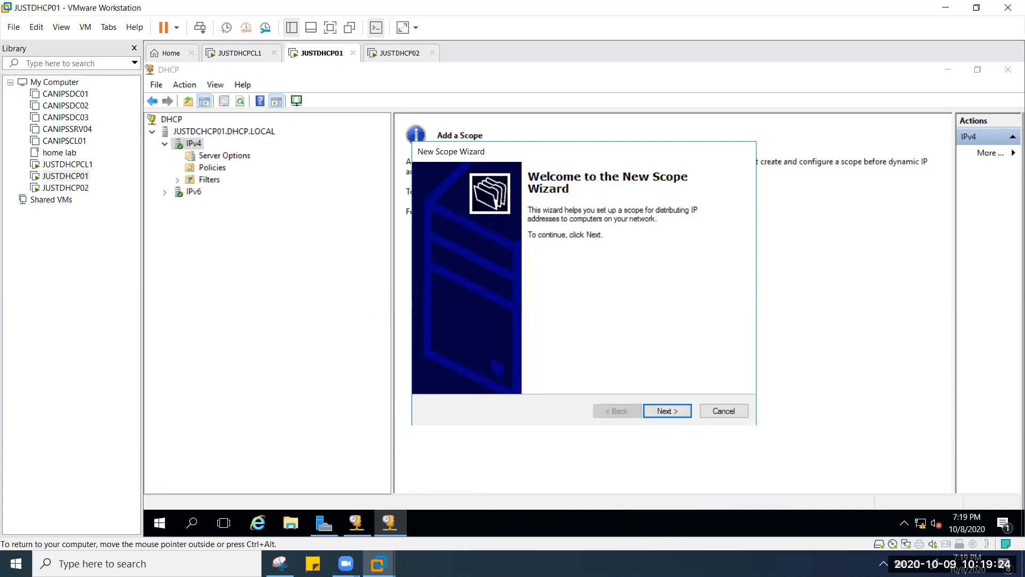
key(Caps_Lock)
Step: Open Server Manager's Local Server page on JUSTDHCP01
click(350, 483)
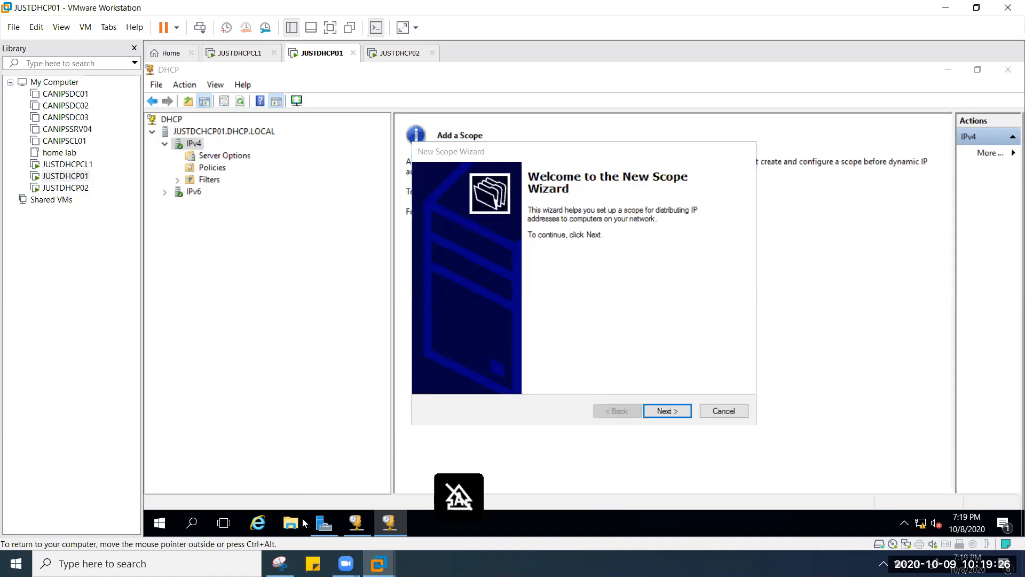
click(169, 523)
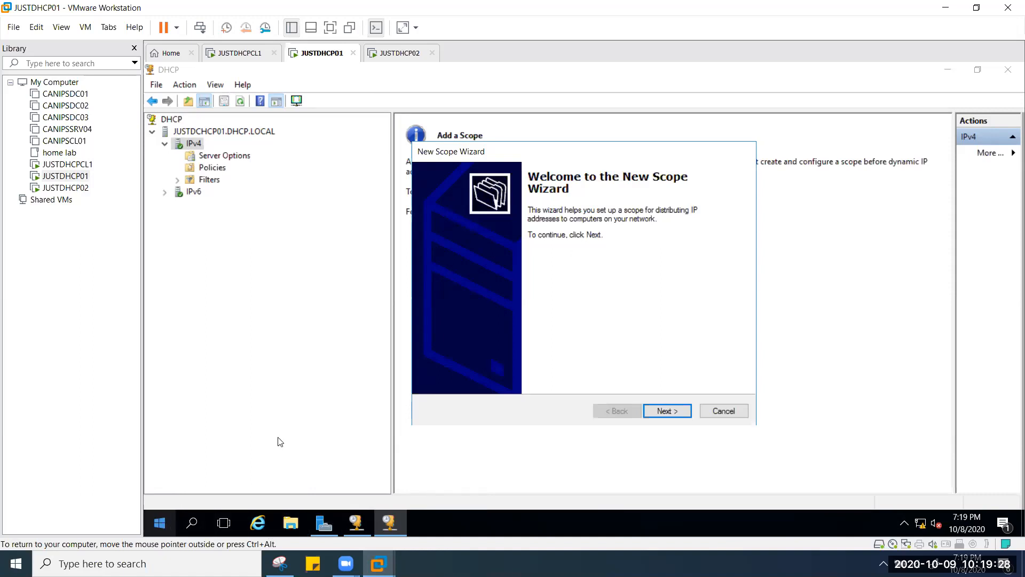
click(382, 225)
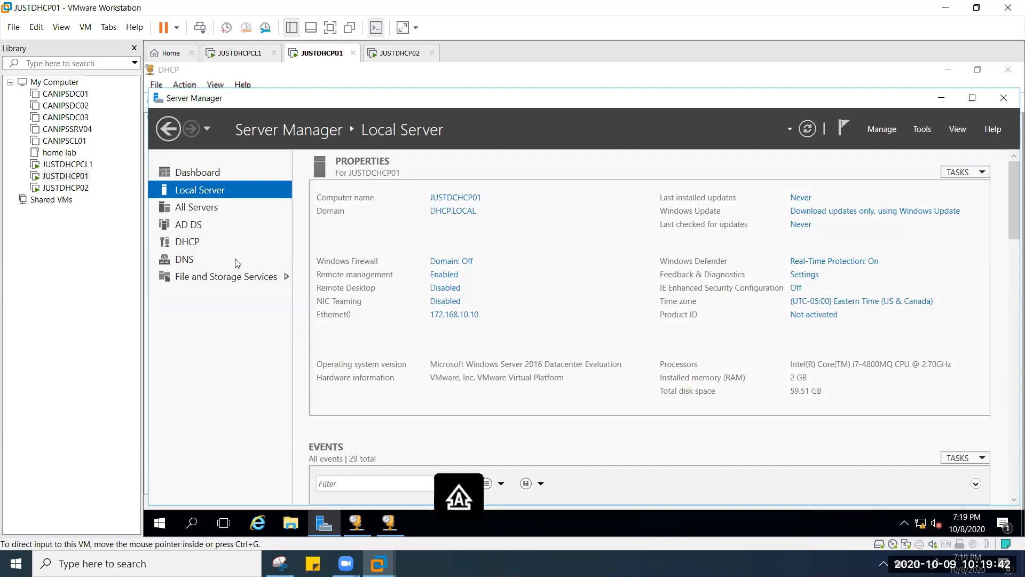
Step: Switch to JUSTDHCP02, showing DHCPNEWSCOPE1's address pool 177.168.2.1–177.168.2.100
click(400, 53)
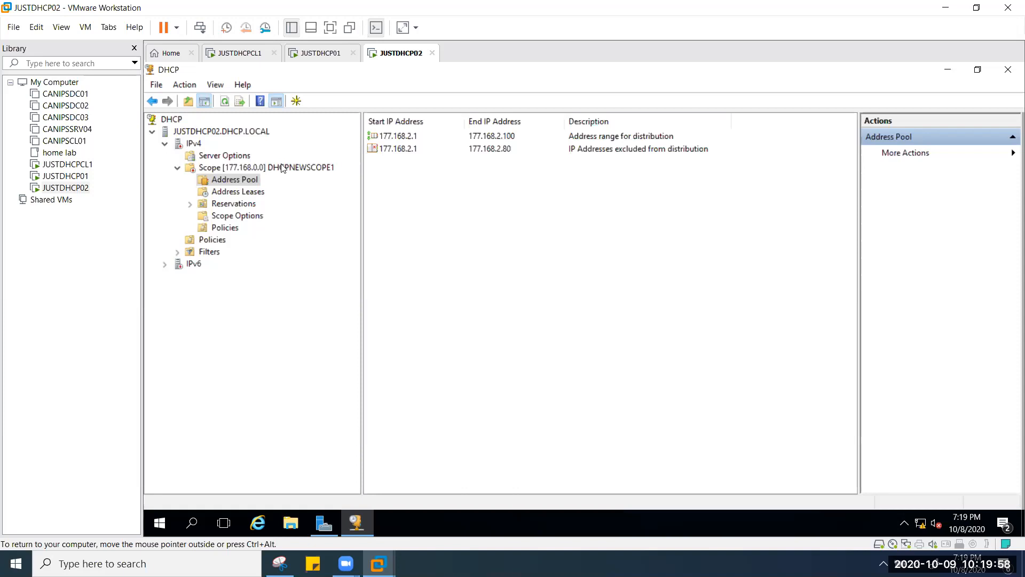
Step: Delete JUSTDHCP02's 177.168.0.0 scope
right_click(283, 169)
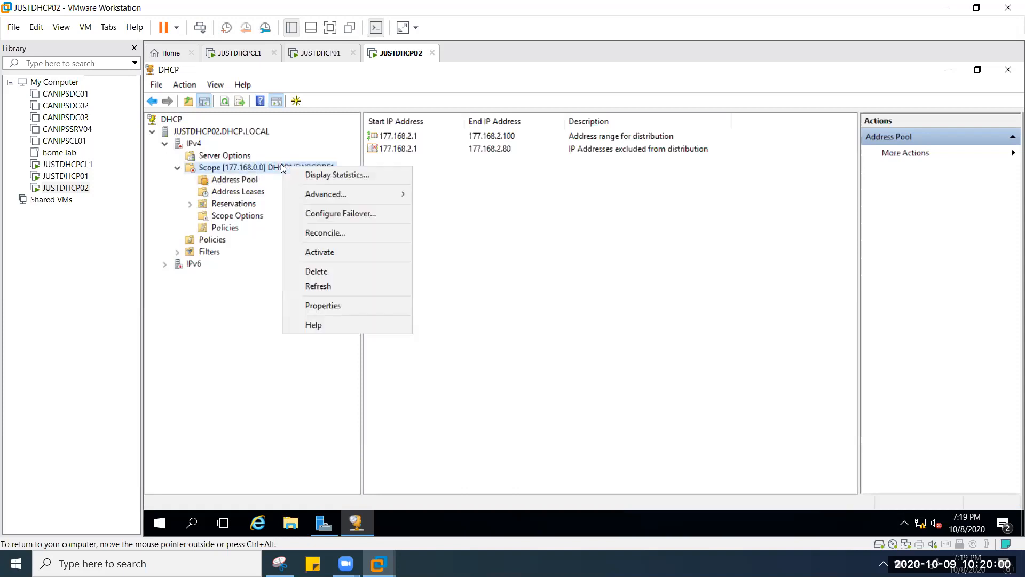
click(357, 271)
click(578, 337)
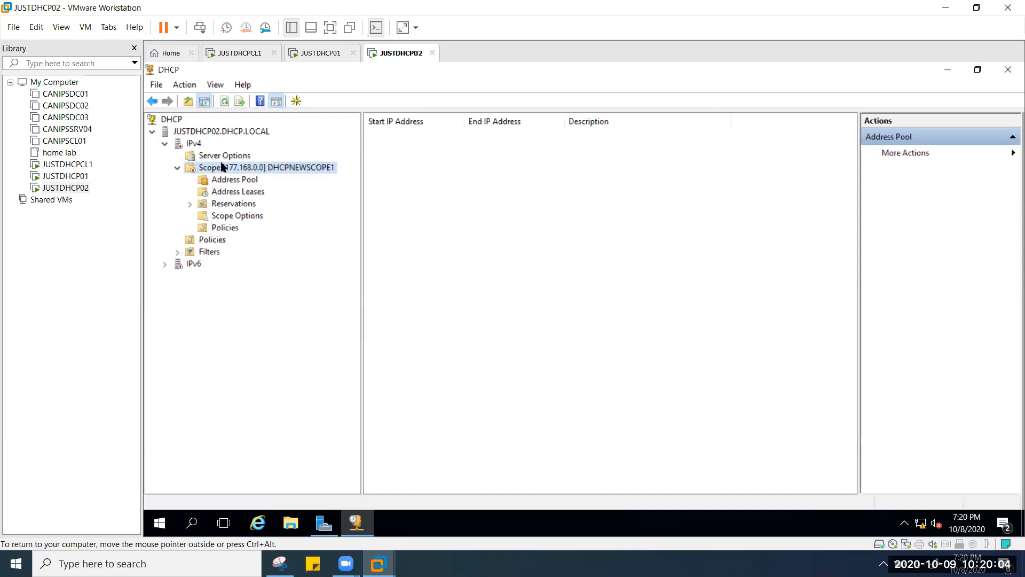
Step: Remove server JUSTDHCP02.DHCP.LOCAL from its DHCP console and return to JUSTDHCP01
right_click(248, 138)
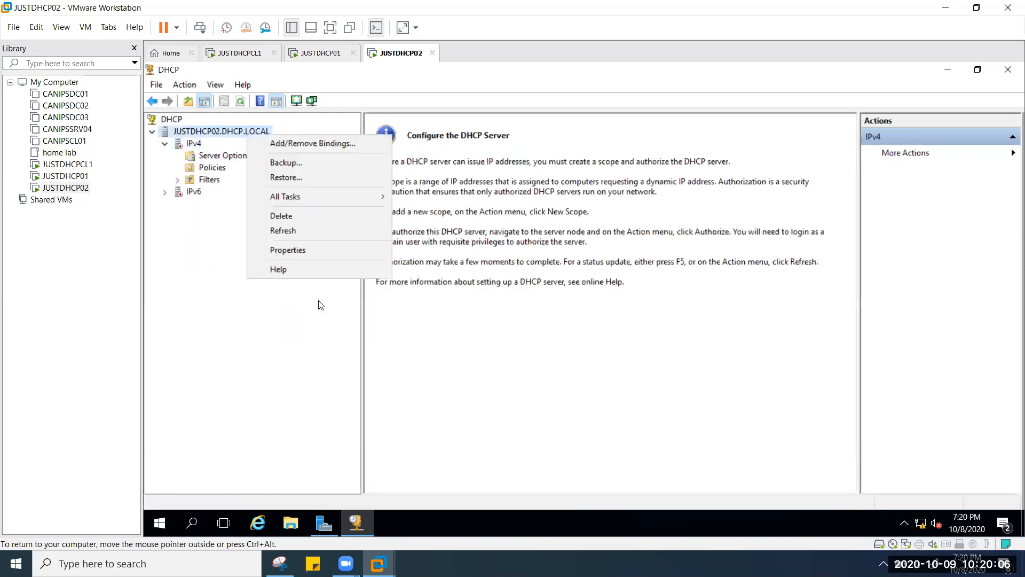
click(326, 216)
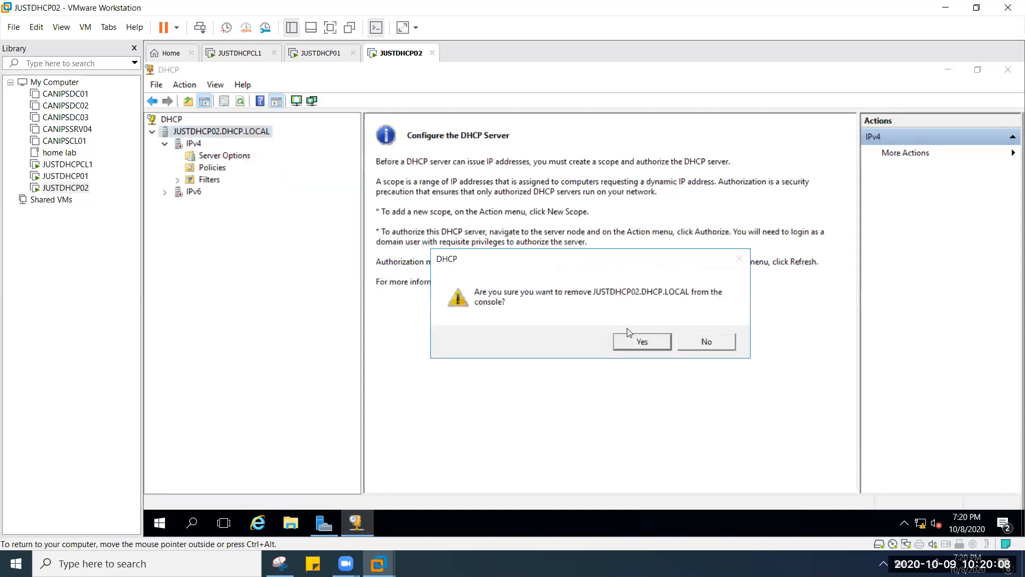
click(633, 341)
click(310, 52)
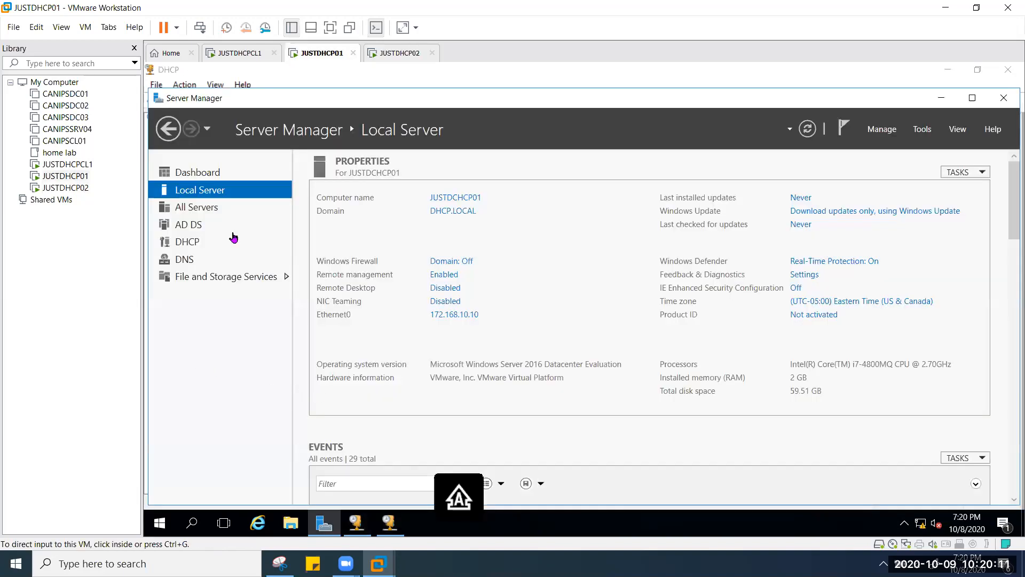
Step: Open Server Manager's DHCP page and launch the DHCP console for server JUSTDHCP01
click(187, 242)
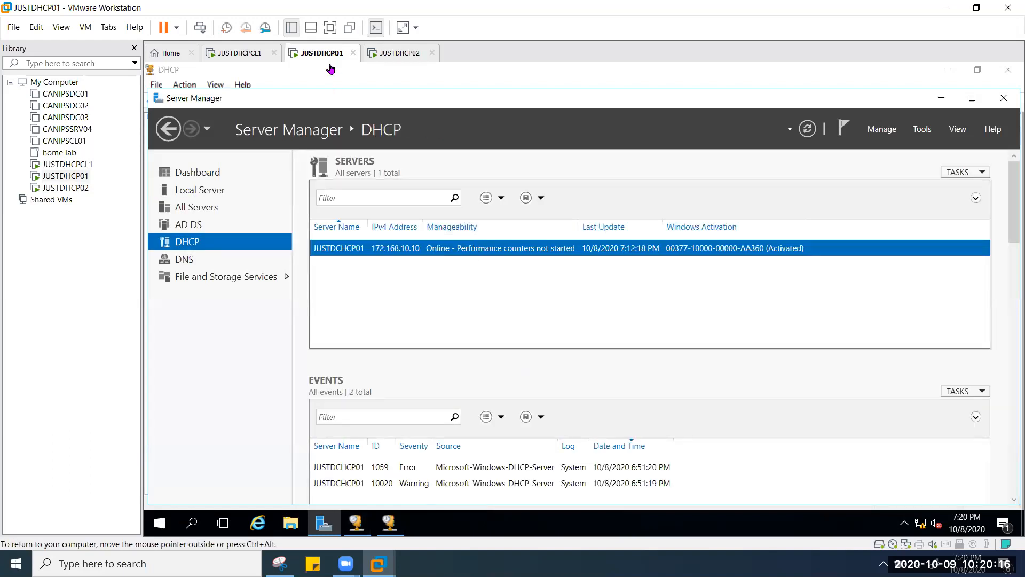
click(507, 248)
right_click(505, 248)
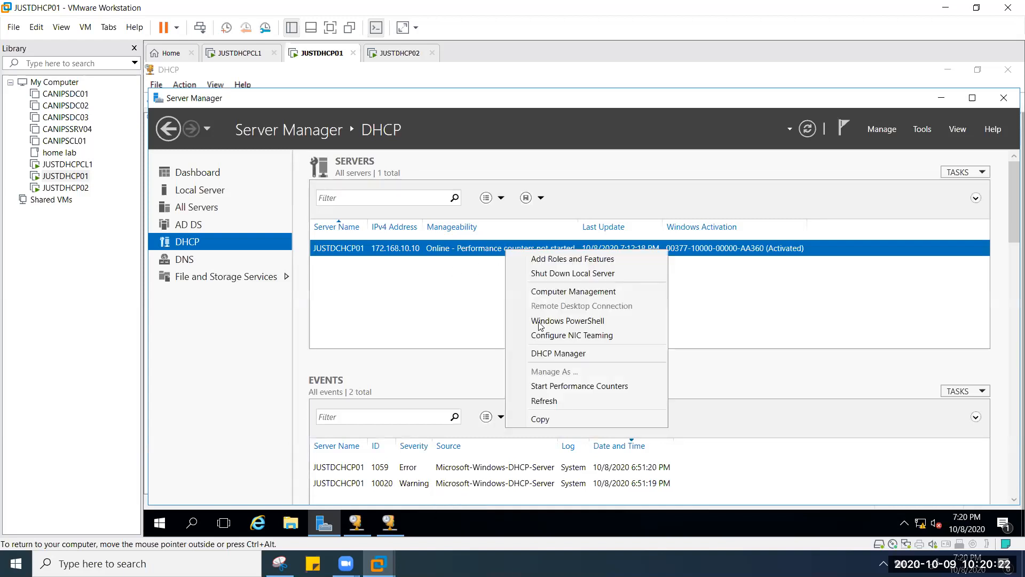
click(575, 353)
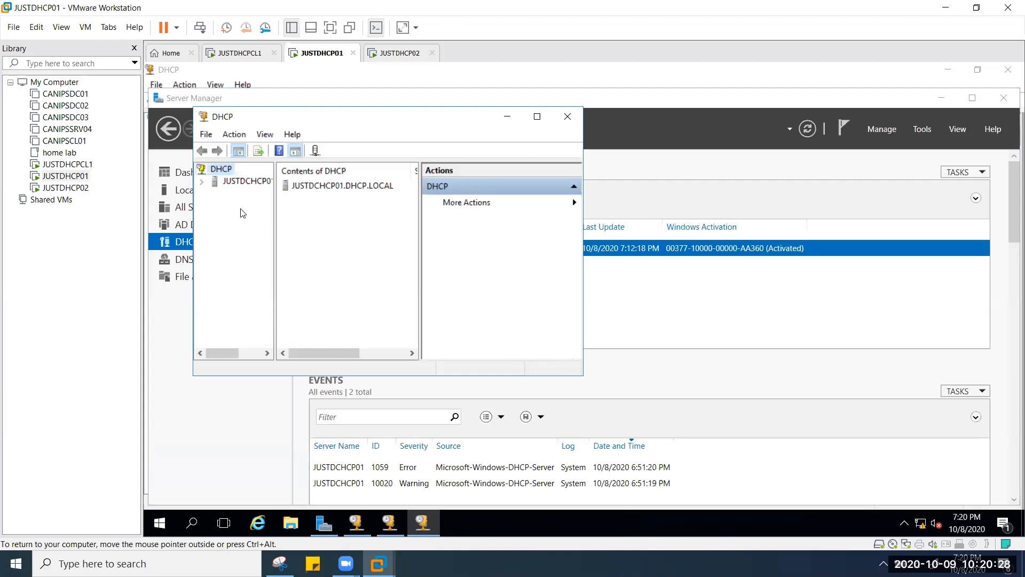
Step: Expand JUSTDHCP01 to reveal its IPv4 and IPv6 nodes, then close that console
click(203, 182)
right_click(239, 193)
click(221, 295)
click(580, 119)
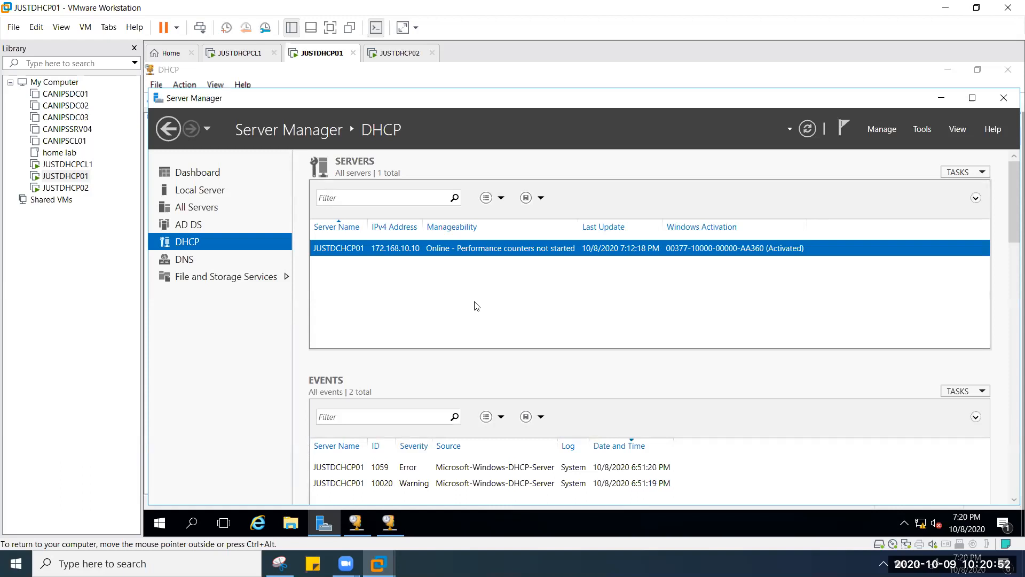
Step: Refresh superscope DHCPSUPER1, accept its removal, and refresh IPv4 to confirm no scopes remain
click(395, 521)
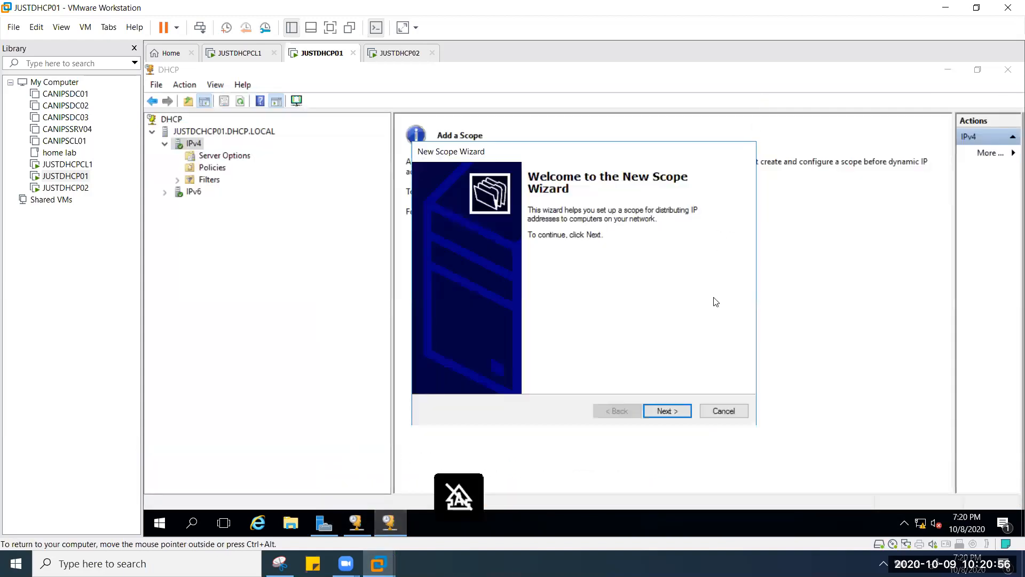
click(356, 522)
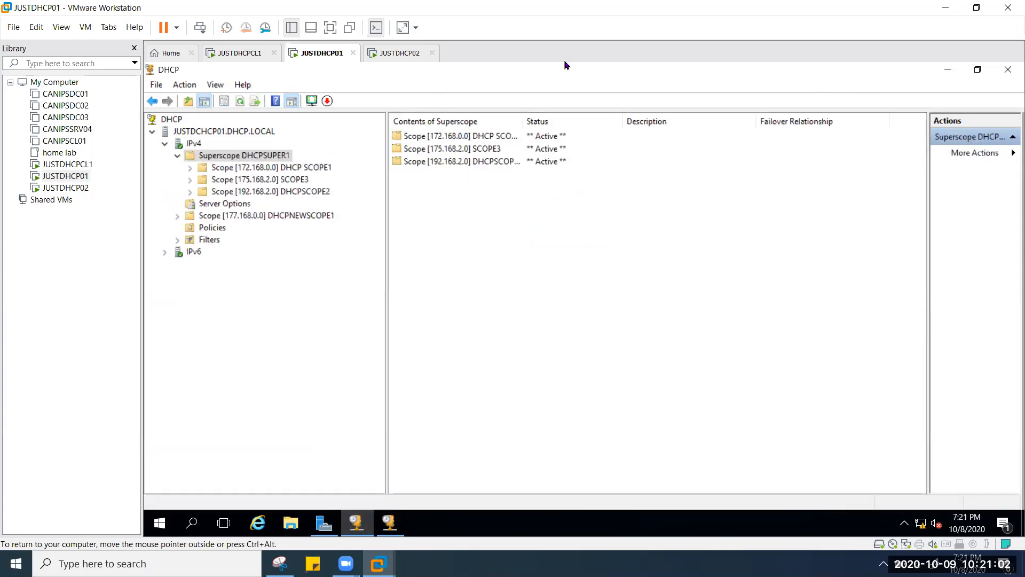
click(240, 102)
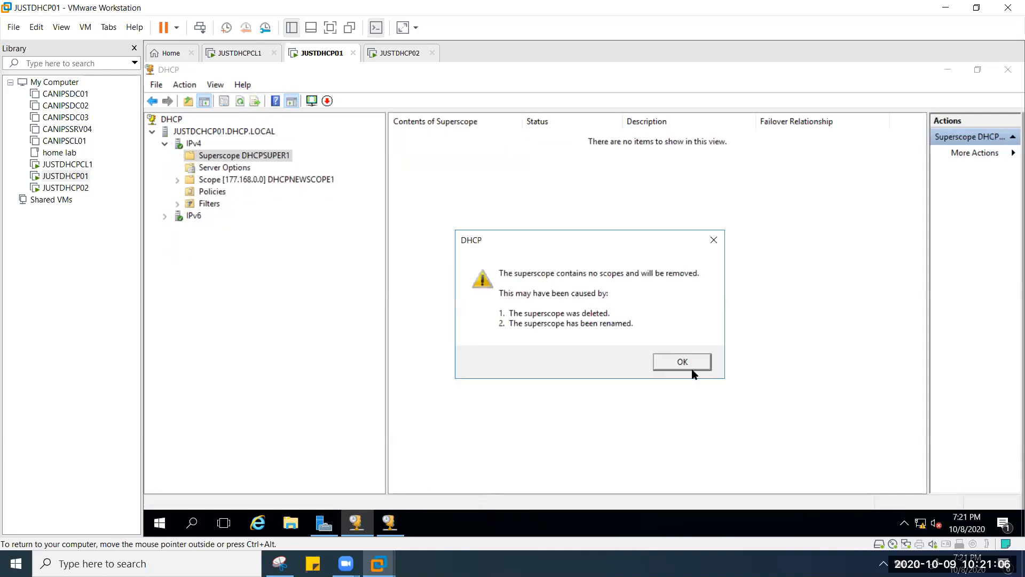
key(Return)
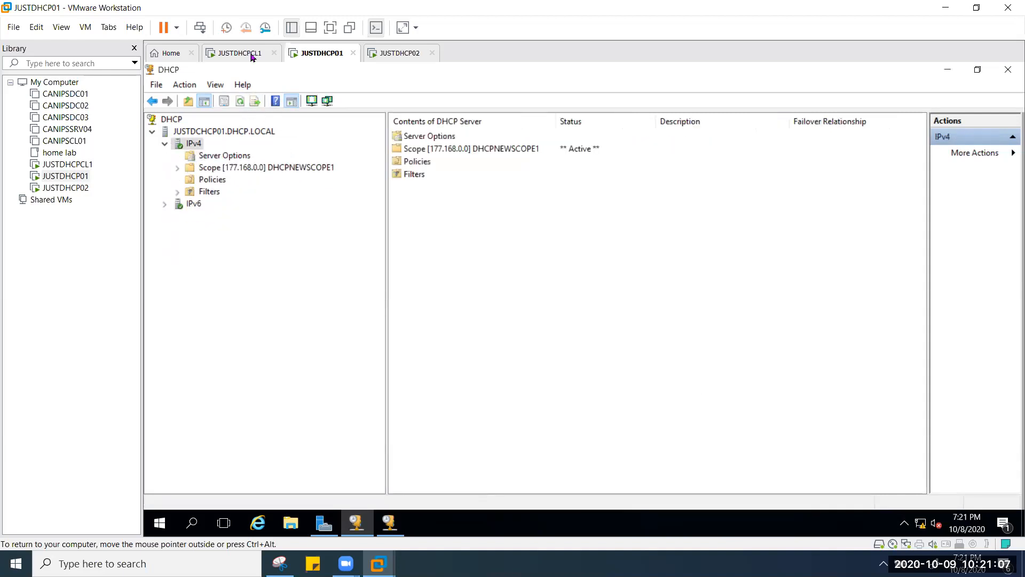
click(241, 104)
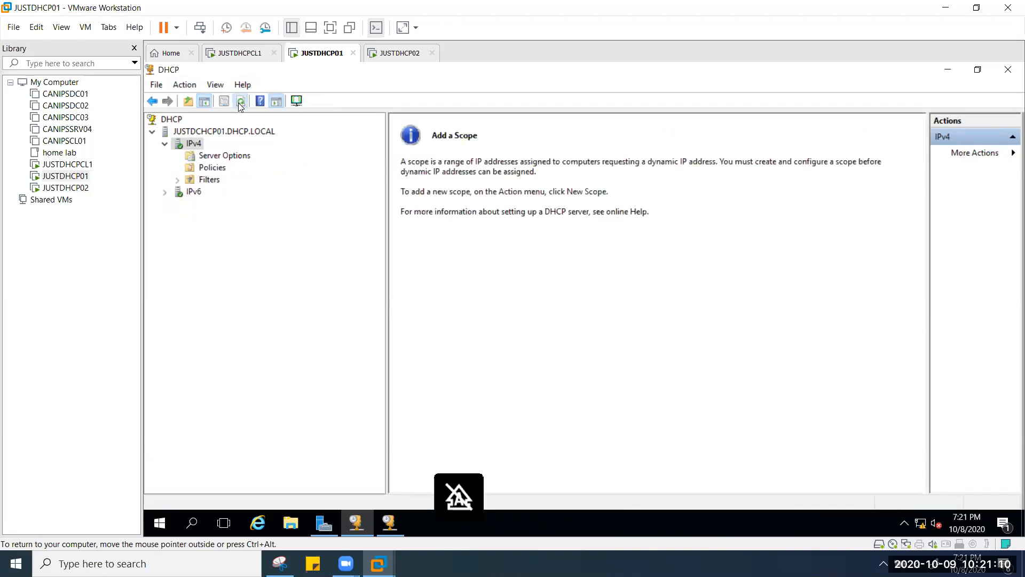
Step: Start the New Scope Wizard from IPv4 on JUSTDHCP01 and pass its welcome page
click(222, 135)
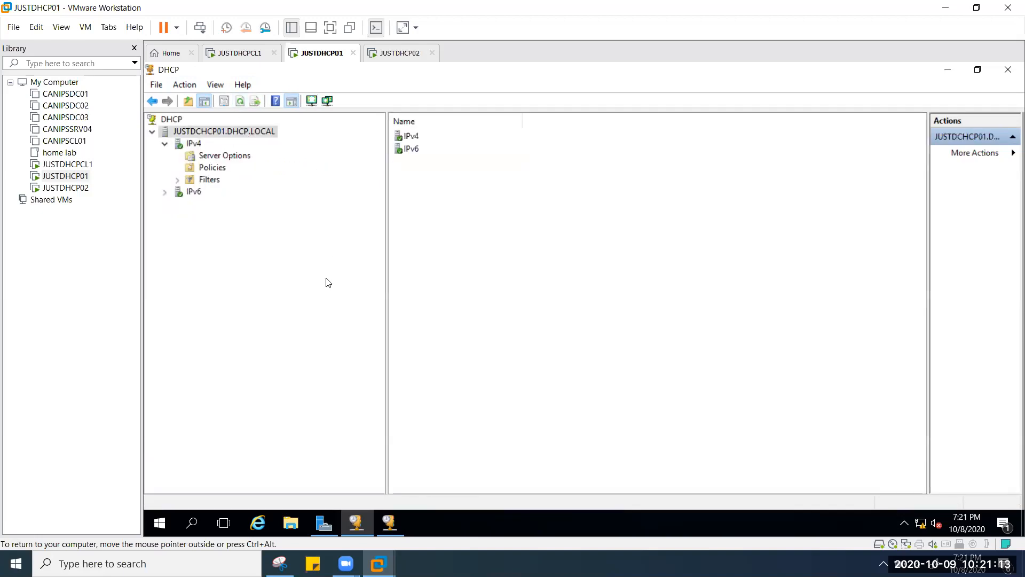
click(165, 145)
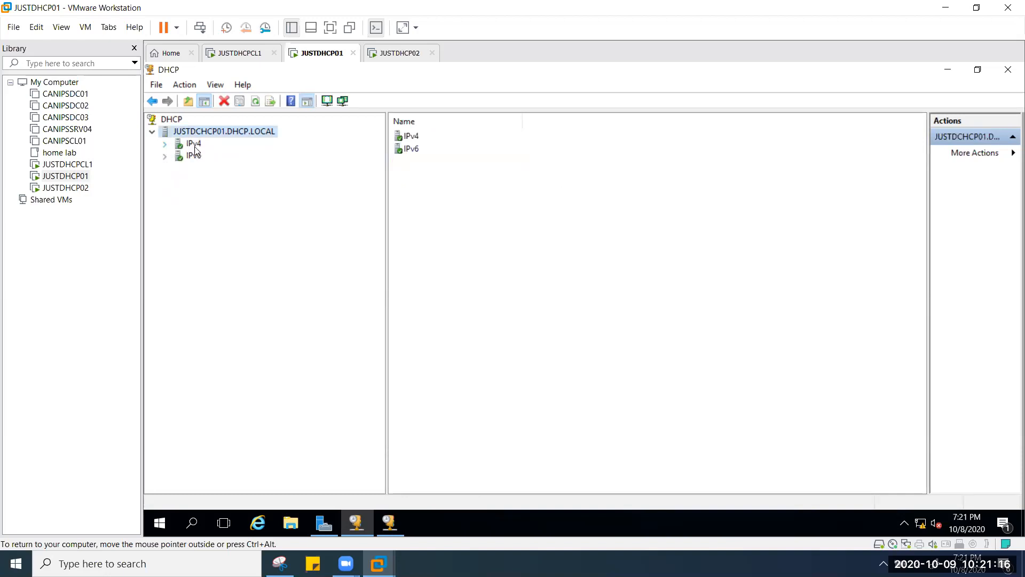
right_click(192, 147)
click(271, 173)
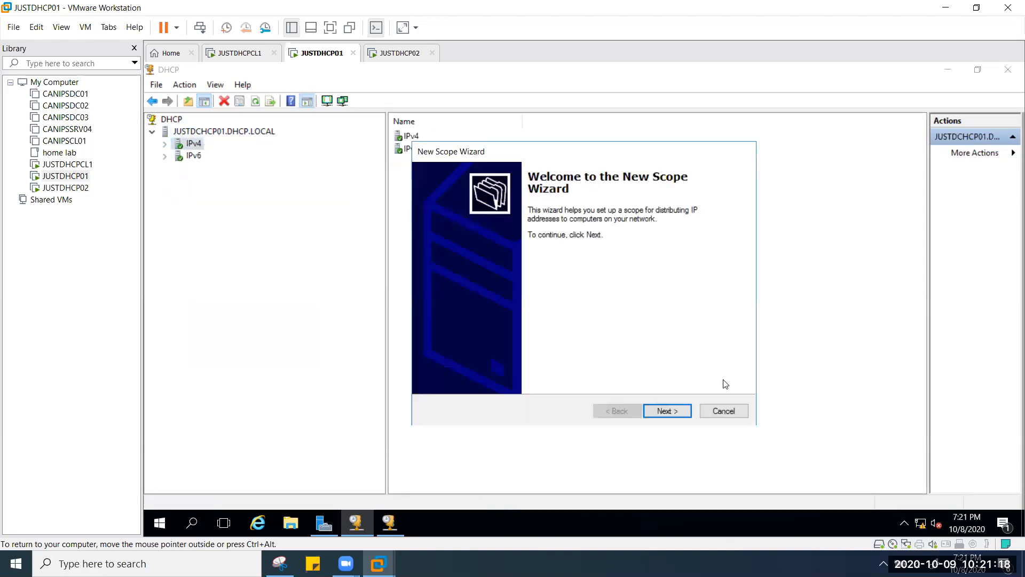
click(668, 409)
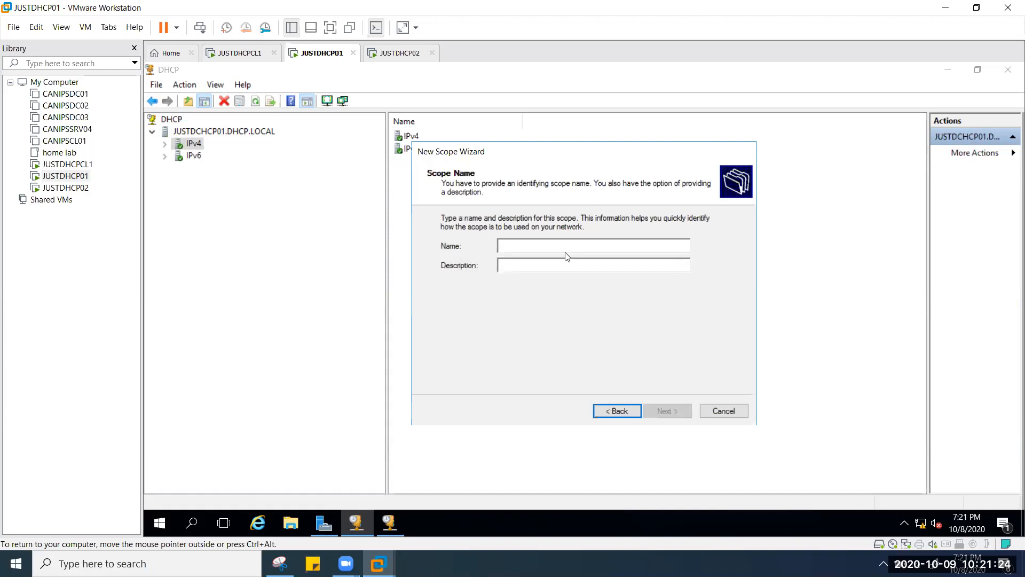
Step: Name the scope 'building 1floor1' and advance to the IP address range page
text(d)
key(BackSpace)
text(bui)
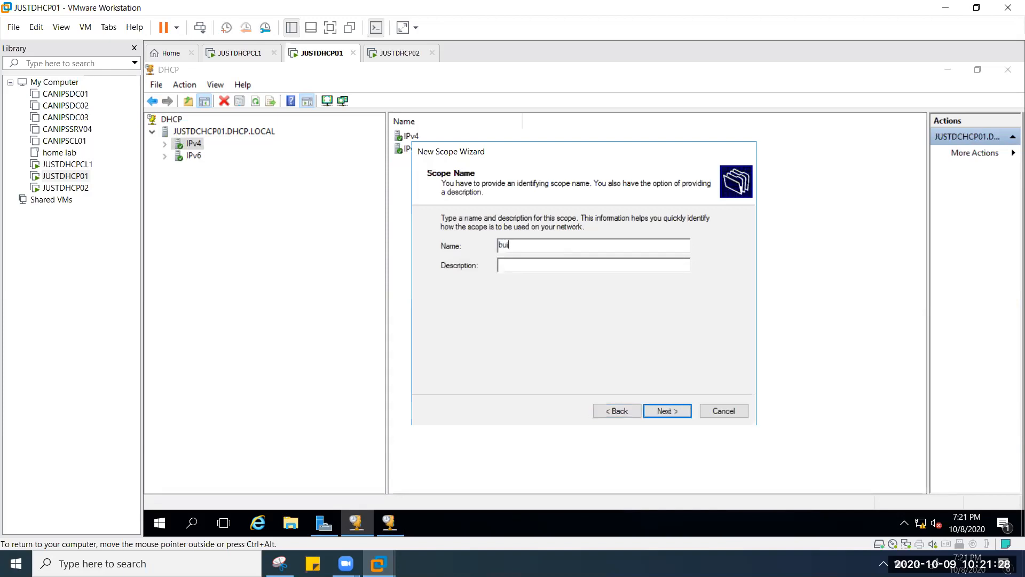
text(lding 1floor1)
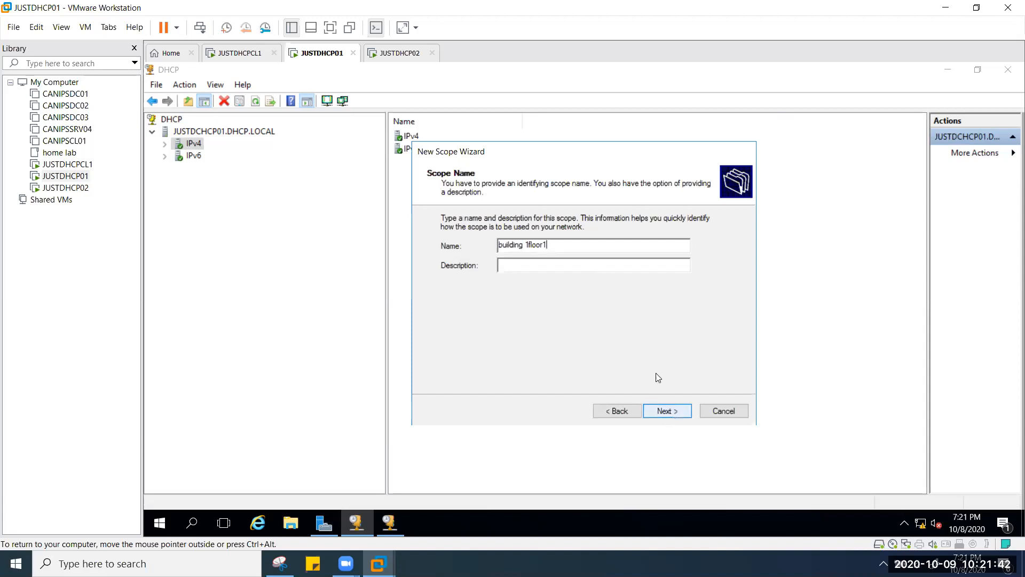
click(581, 265)
click(667, 417)
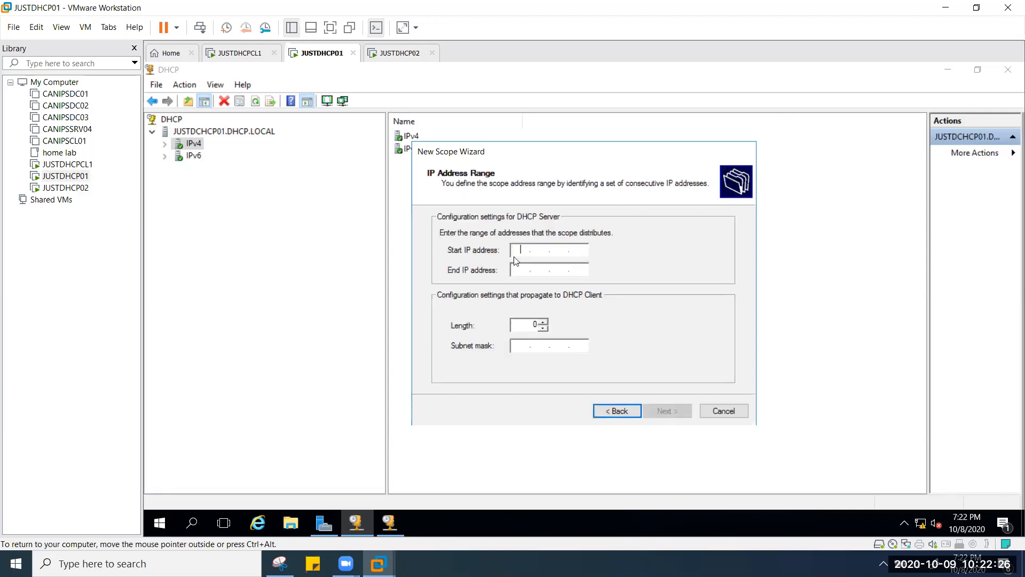
Step: Enter start address 172.168.10.1 and end address 172.168.10.254, giving mask 255.255.0.0
text(172 . 168)
text(10)
text(1)
key(BackSpace)
click(584, 247)
text(1)
click(522, 270)
text(172 . )
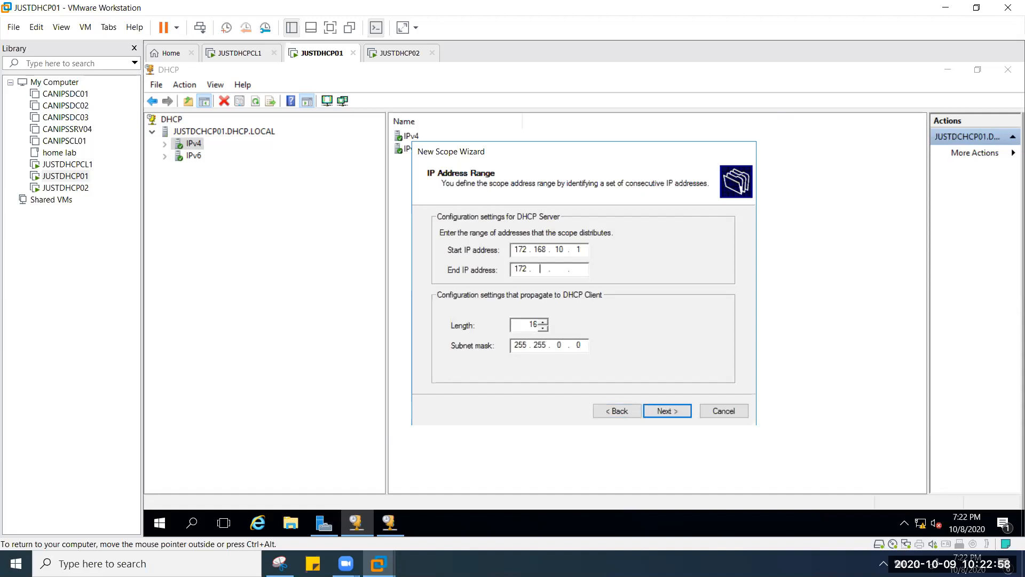
text(168 . 10)
text(254)
Step: Go back to the address range page to adjust the prefix length, then return to exclusions
click(676, 414)
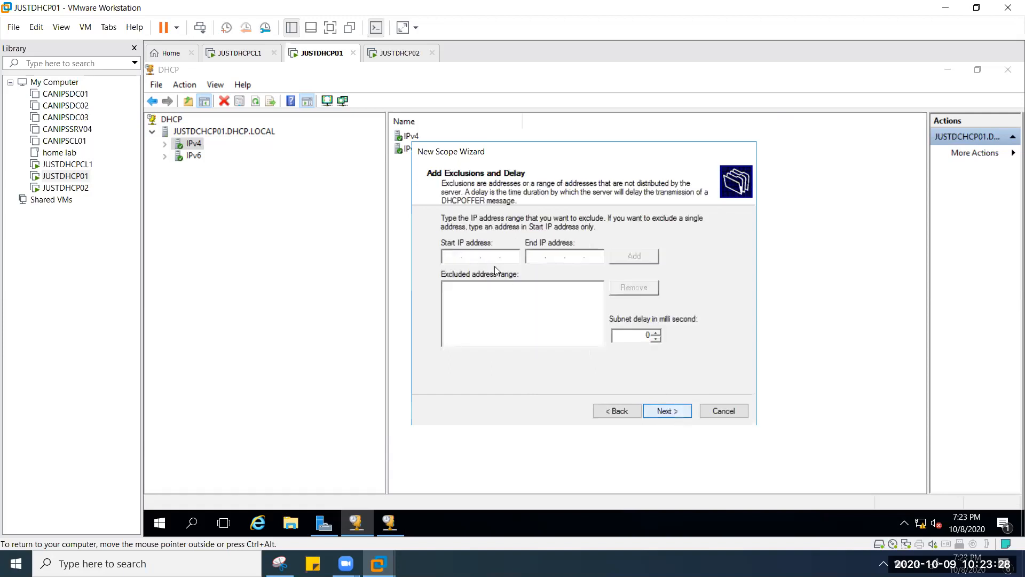
text(1)
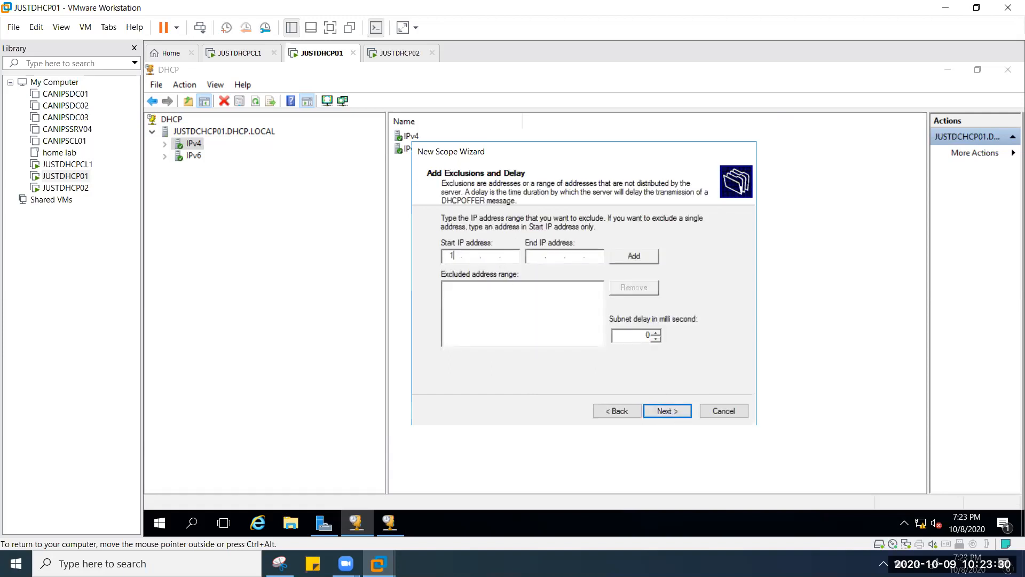
text(72 . 16)
click(615, 411)
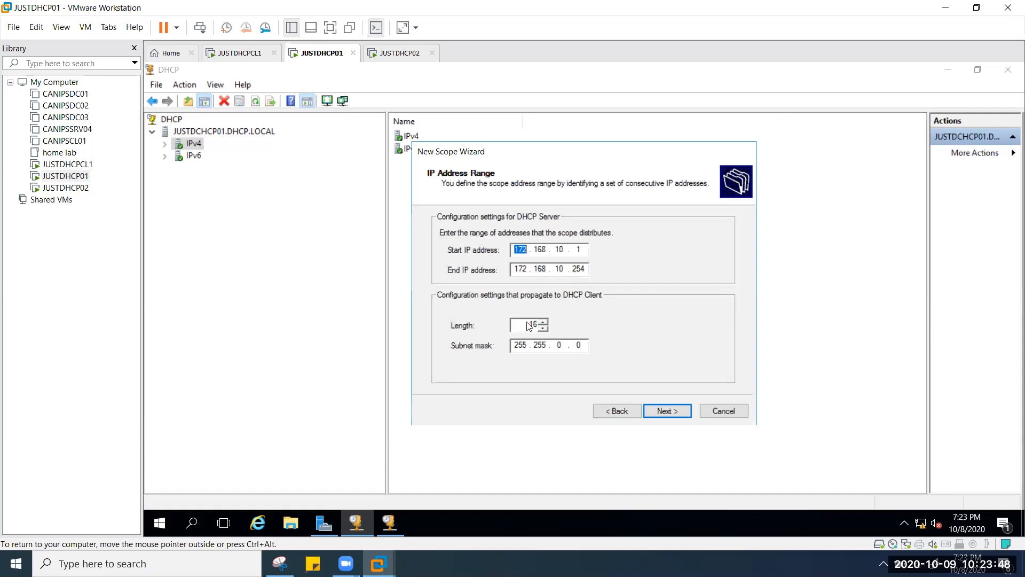
click(544, 321)
click(544, 322)
click(544, 321)
click(544, 321)
click(544, 321)
click(544, 323)
click(544, 321)
click(677, 417)
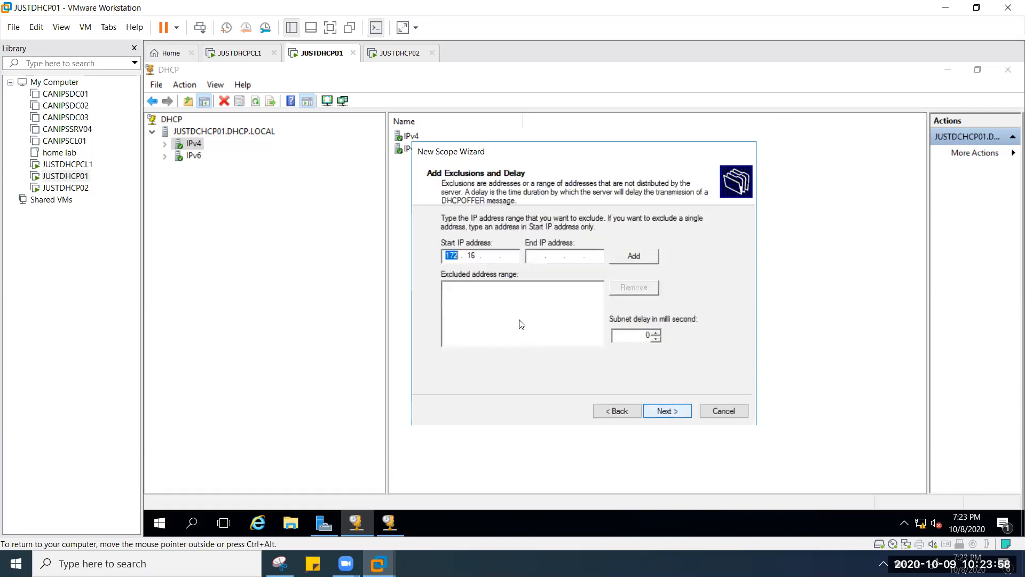
Step: Enter the exclusion range 172.168.10.1 to 172.168.10.20
text(172 . 168 . 1)
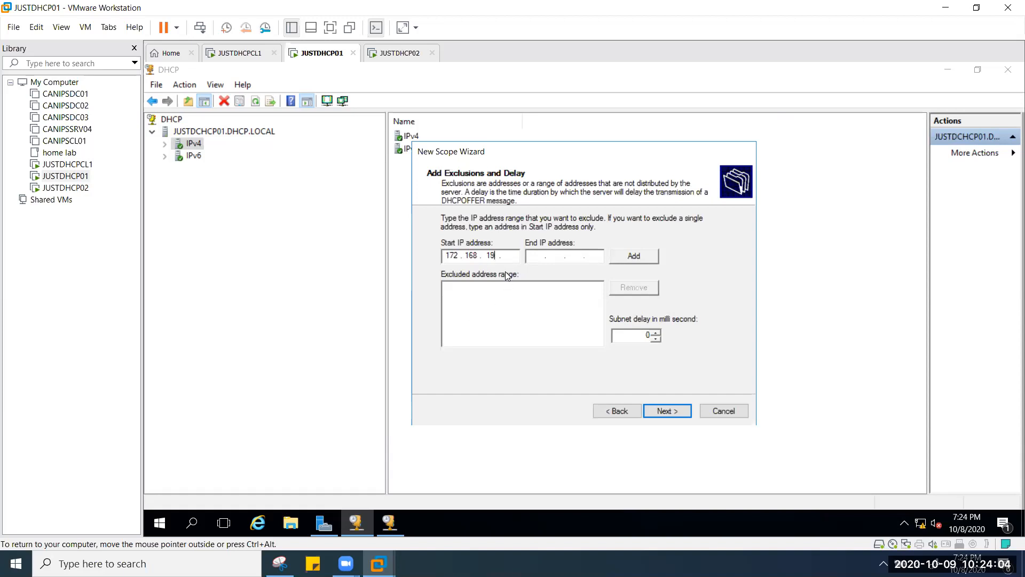
text(0 . 10)
click(531, 255)
key(BackSpace)
text(0)
key(BackSpace)
click(537, 260)
text(172 . 168 . 10 . 20)
Step: Add the 172.168.10.1–172.168.10.20 exclusion and enter 172.168.10.240 as the next start address
click(647, 257)
text(1)
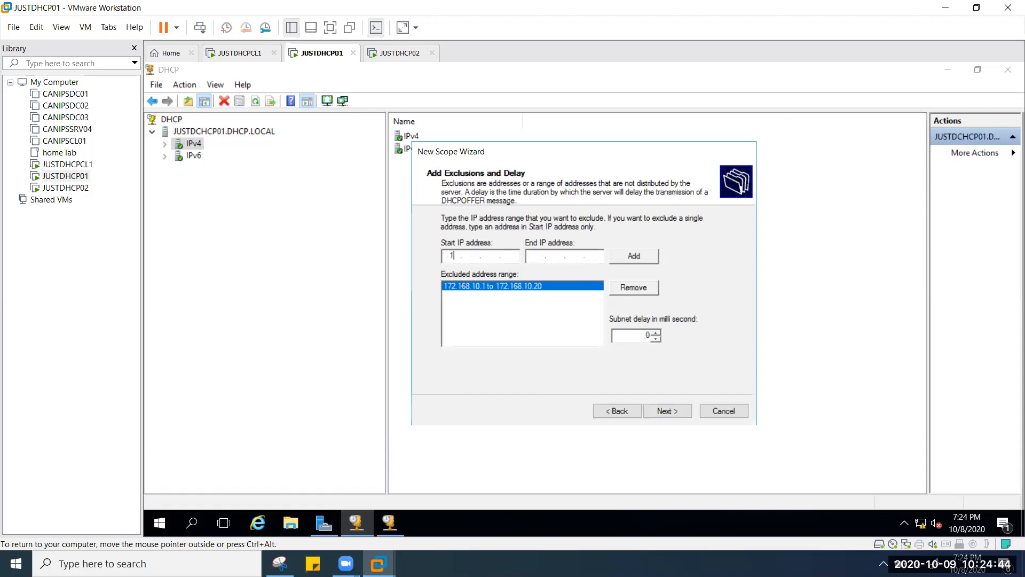
text(72 . 168 . 10)
click(511, 257)
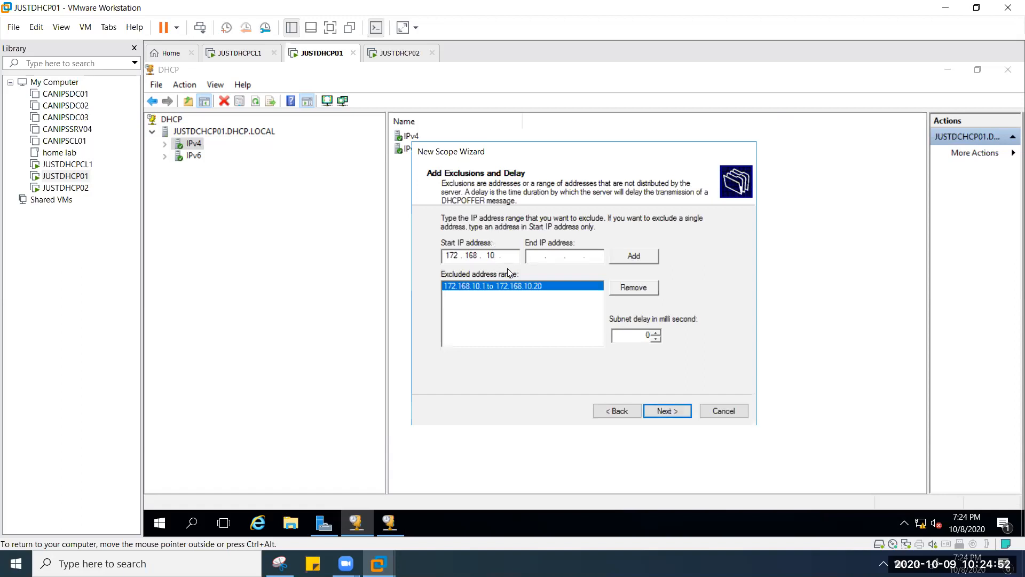
text(39)
click(537, 257)
text(172 . 168)
click(508, 259)
text(2)
click(518, 255)
click(517, 290)
key(BackSpace)
key(BackSpace)
text(40)
Step: Set end address 172.168.10.254, add this second exclusion, and move to lease duration
click(577, 259)
text(10)
text(254)
key(Return)
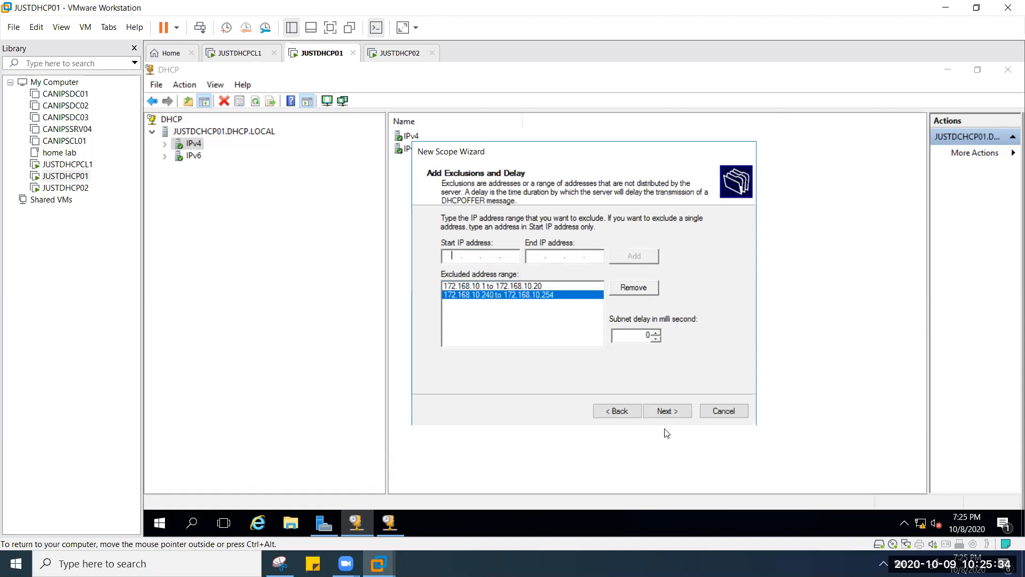
click(668, 411)
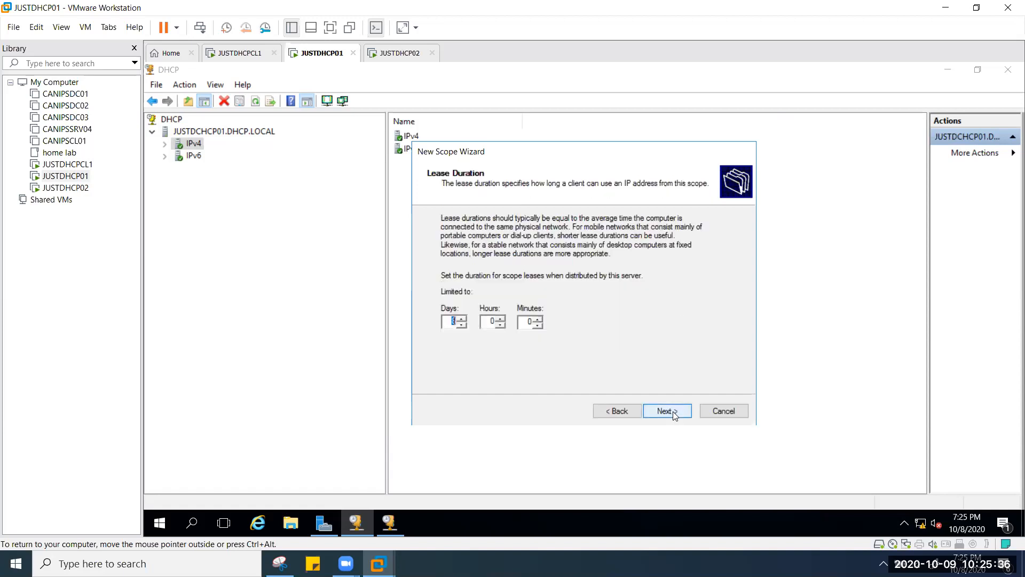
Step: Adjust the scope's lease duration in days and accept it
text(555)
key(BackSpace)
text(5)
key(BackSpace)
key(BackSpace)
text(8)
click(668, 414)
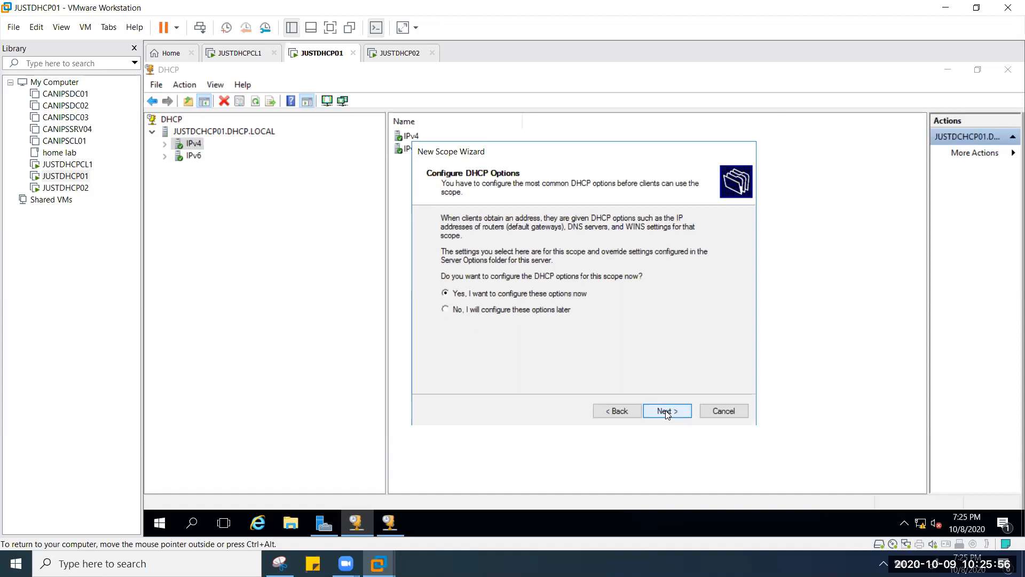
Step: Skip the gateway, keep DNS server 172.168.10.10 for DHCP.LOCAL, and pass WINS and activation pages
click(667, 414)
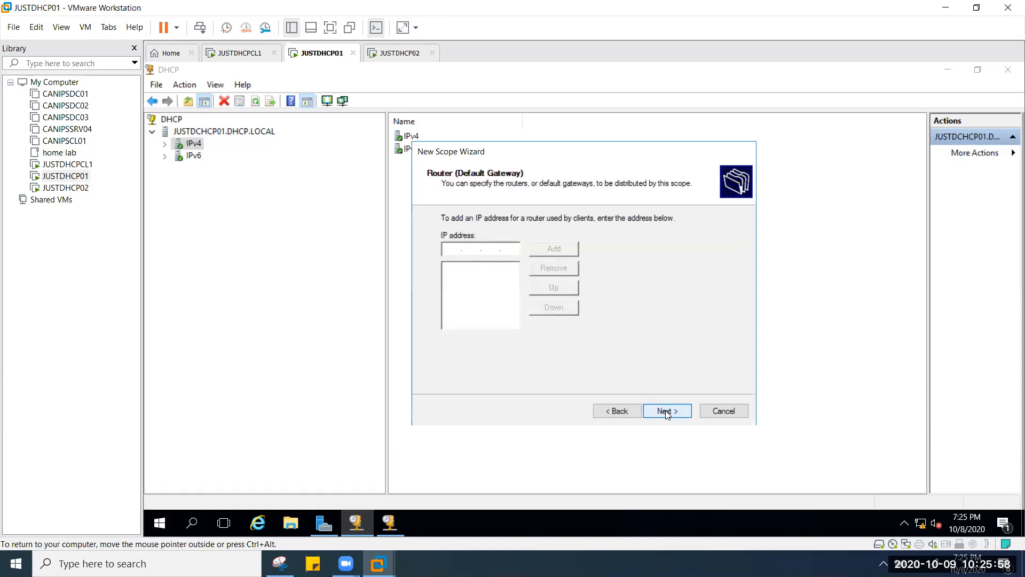
click(668, 414)
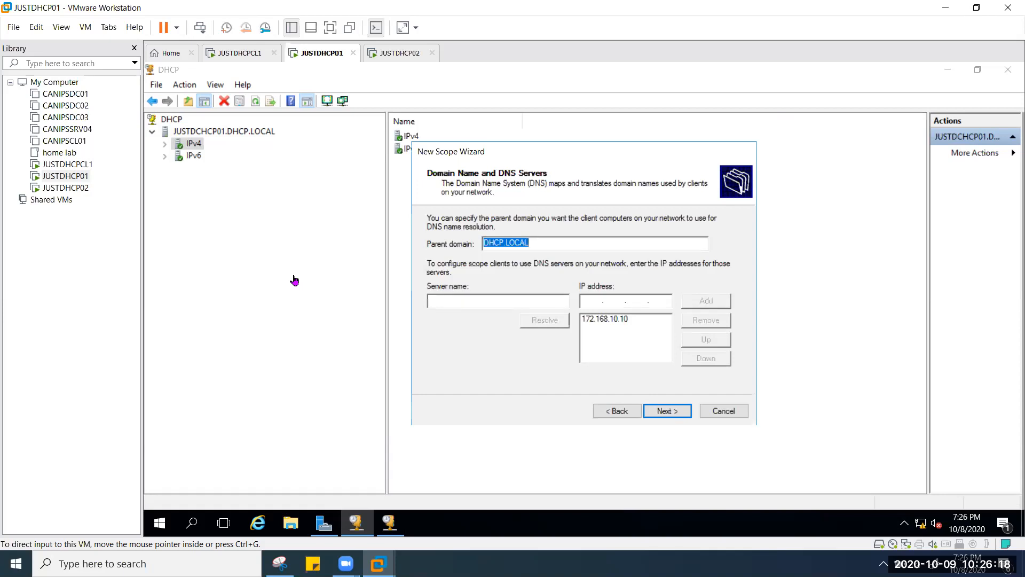
click(432, 363)
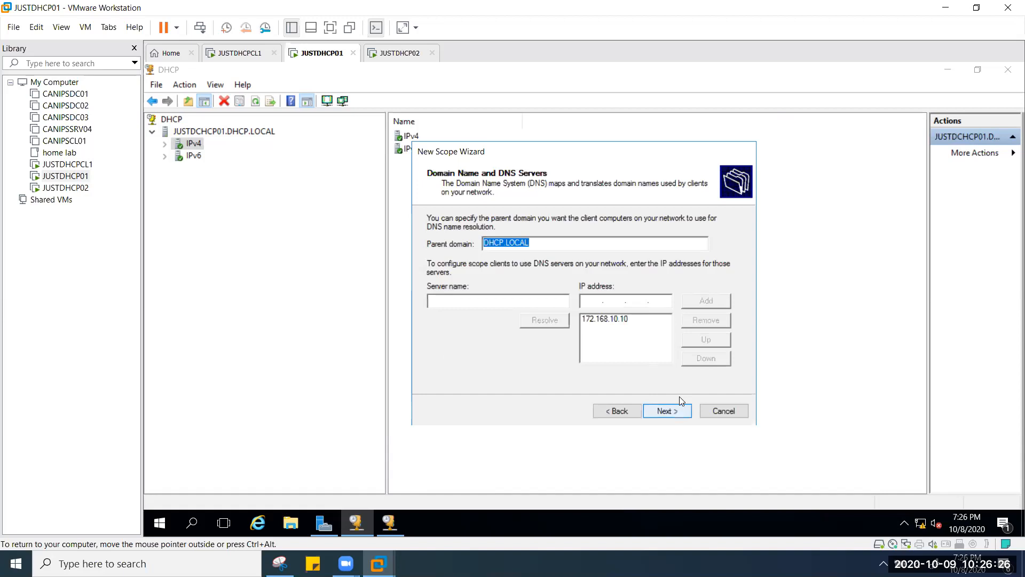
click(667, 411)
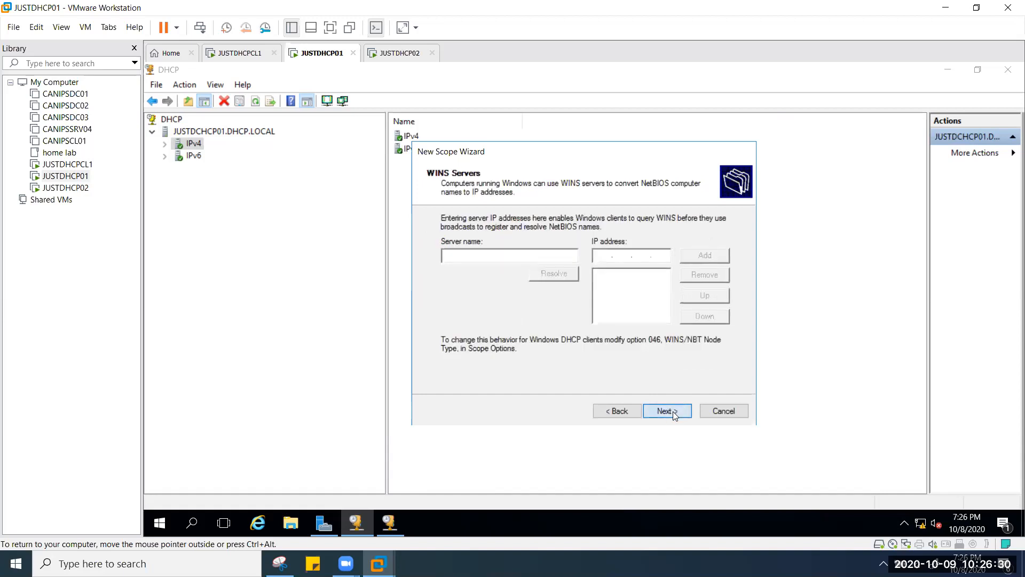
click(674, 414)
click(673, 412)
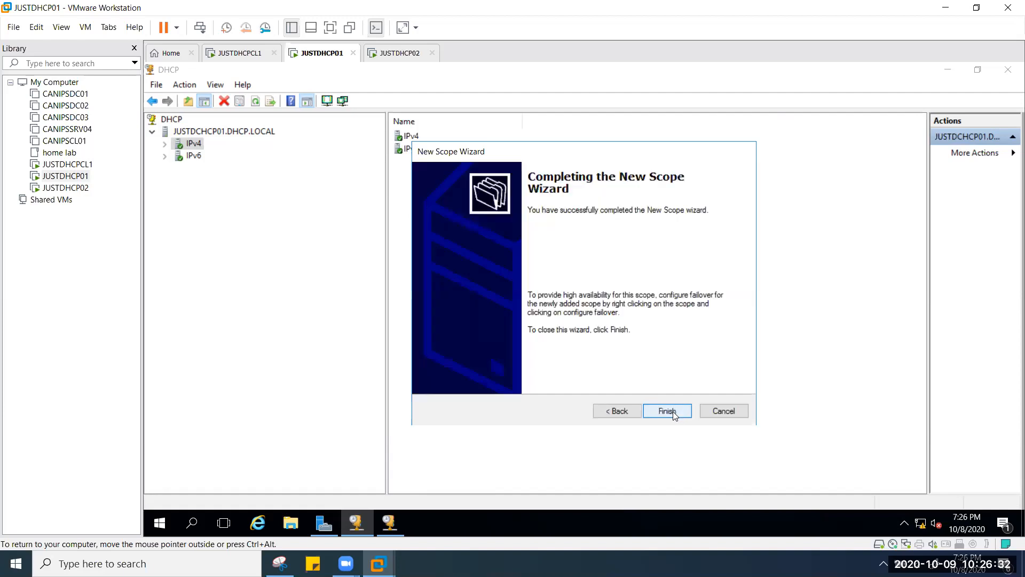
Step: Finish the wizard and refresh IPv4 so the new 172.168.10.0 scope appears
click(673, 411)
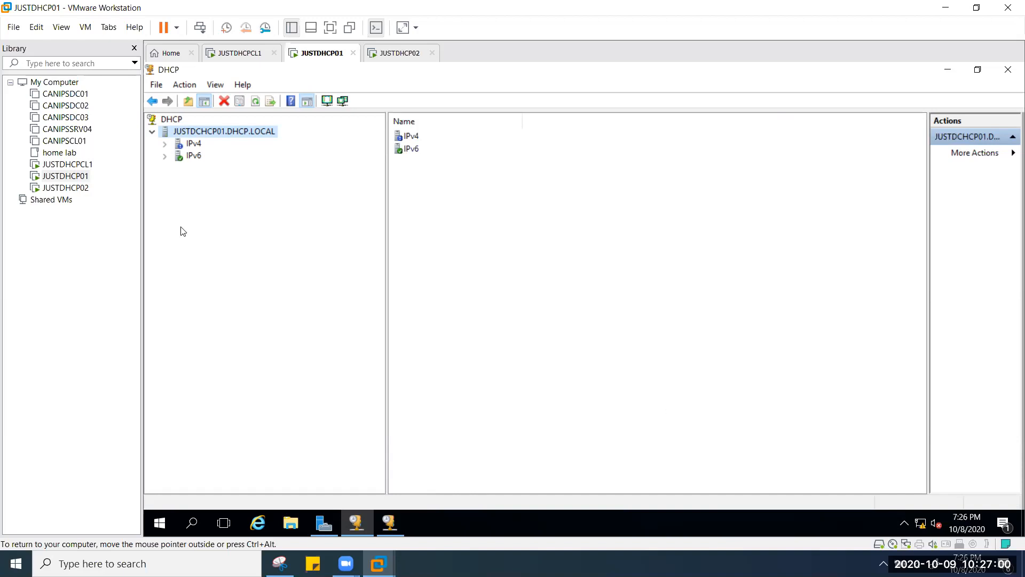
click(165, 143)
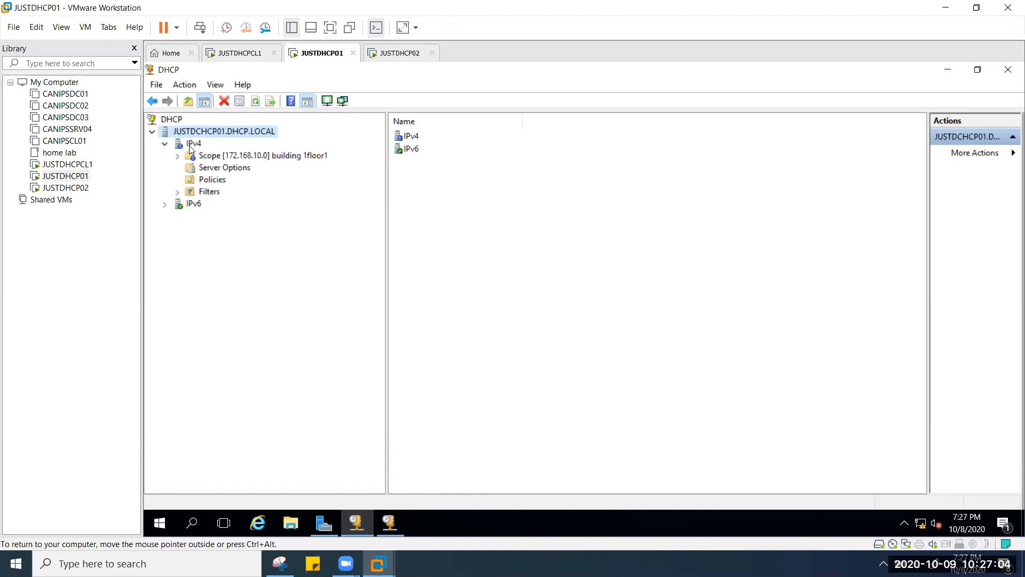
click(256, 101)
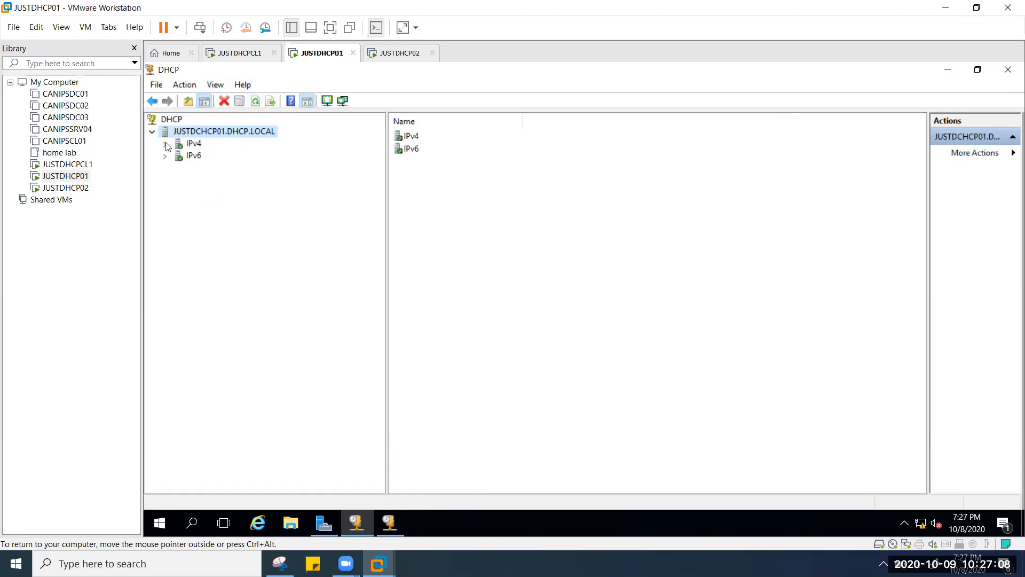
click(165, 145)
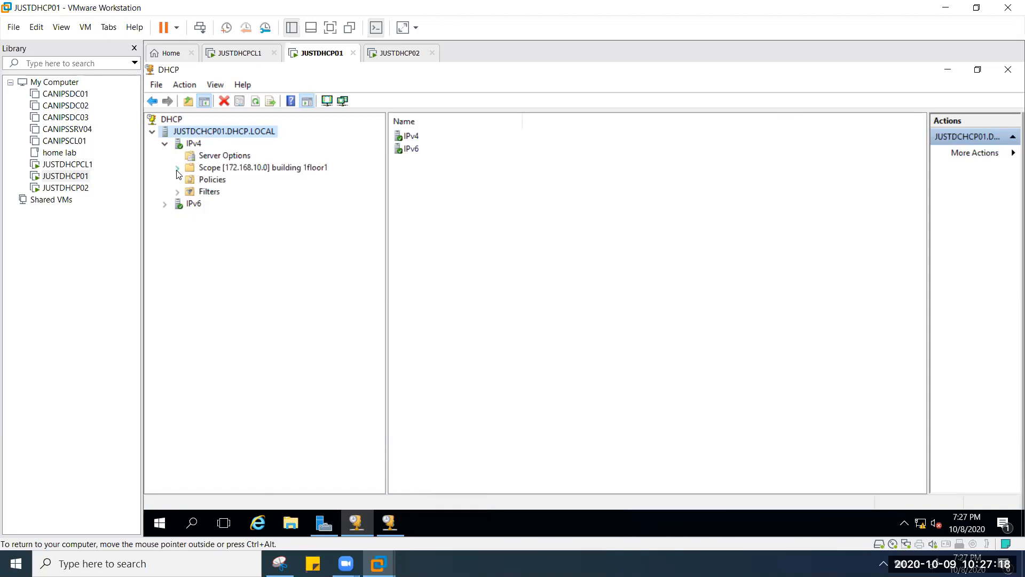
Step: Review the scope's address pool and exclusions, then refresh its still-empty address leases list
click(178, 168)
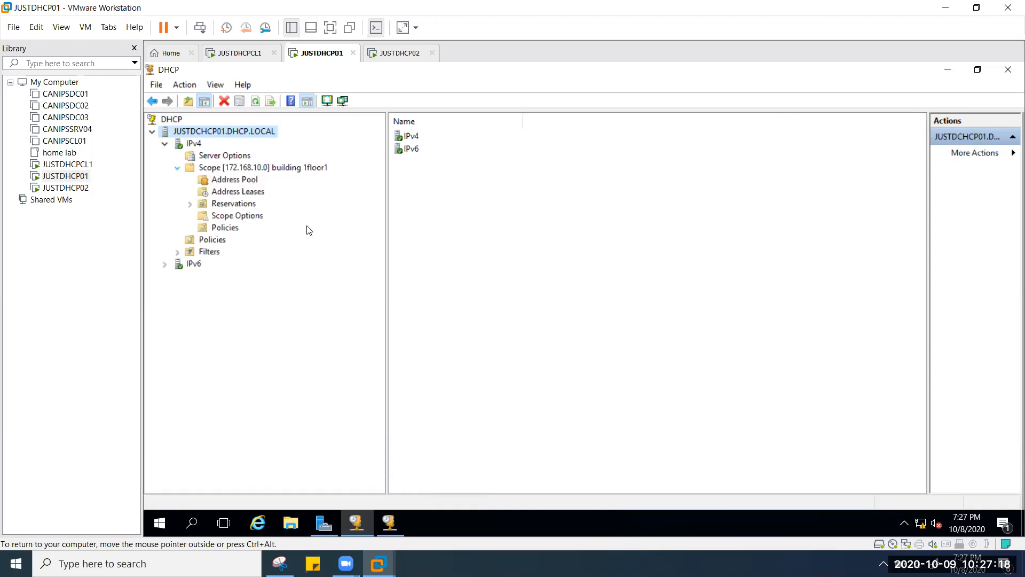
click(255, 183)
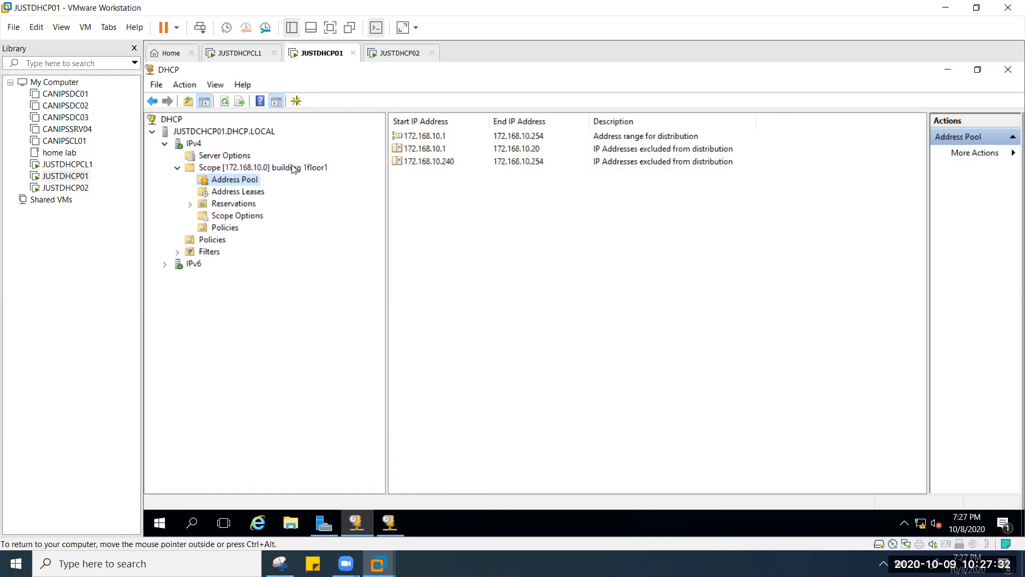
click(238, 193)
right_click(537, 154)
click(570, 160)
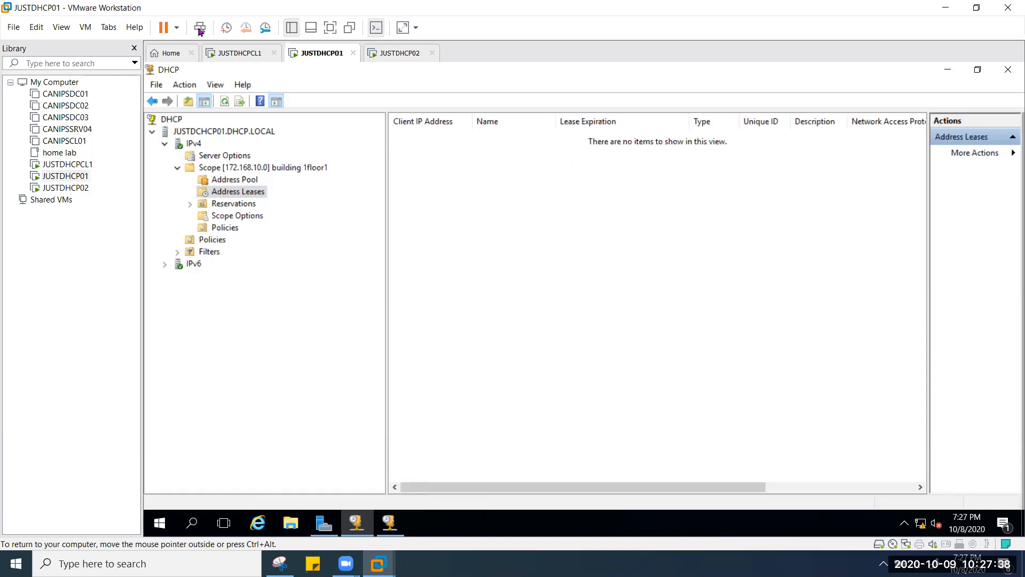
Step: Switch to client VM JUSTDHCPCL1 and close the connection details and status windows
click(246, 54)
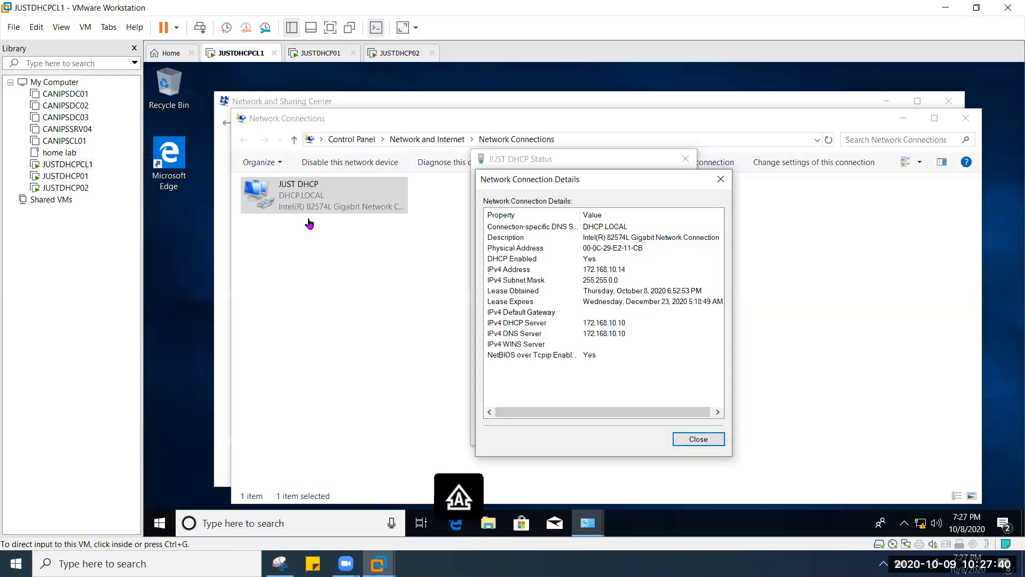
click(721, 179)
click(371, 226)
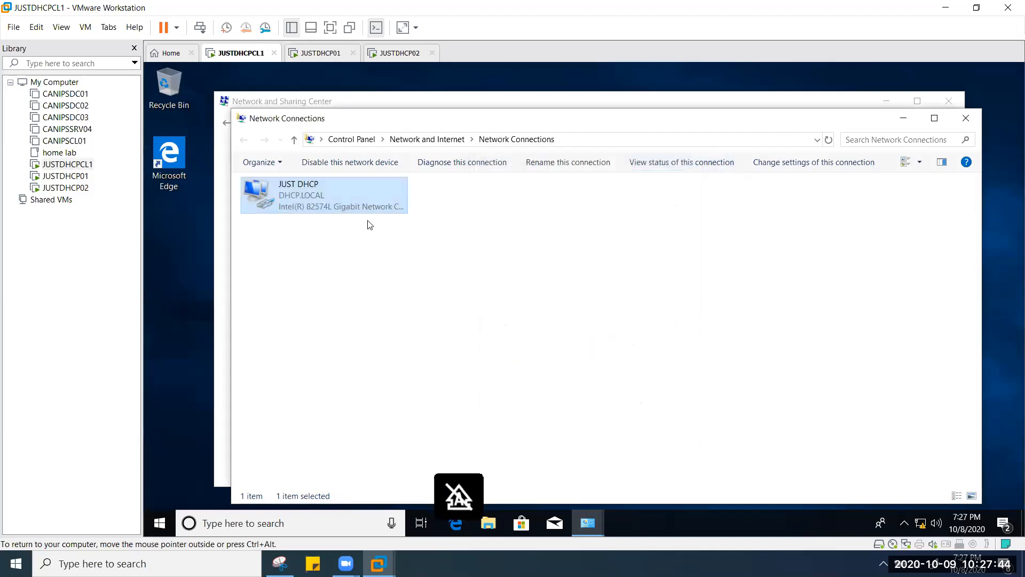
right_click(370, 225)
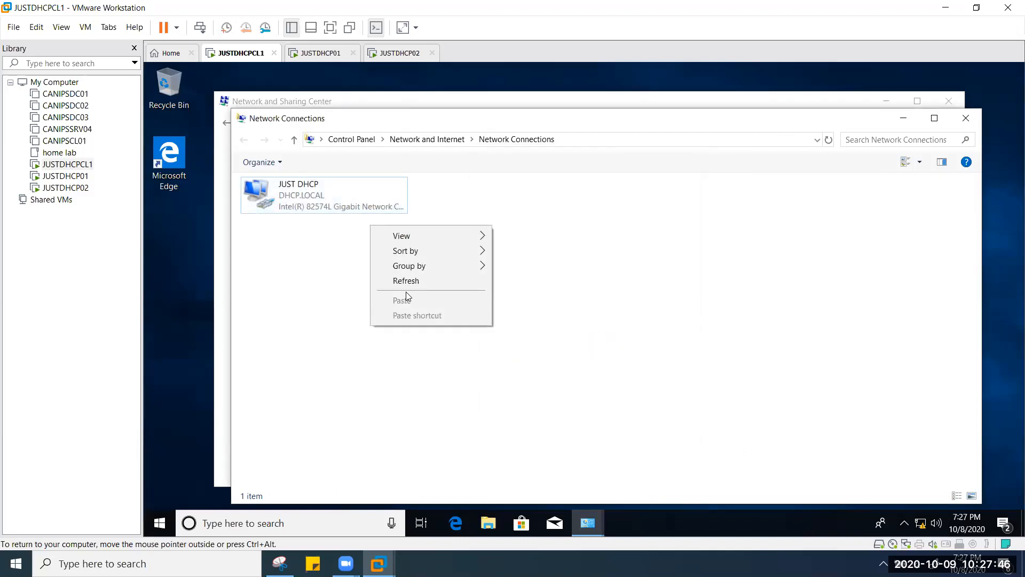
Step: Confirm the JUST DHCP adapter's IPv4 settings obtain addresses automatically, then search for cmd
right_click(400, 197)
click(425, 325)
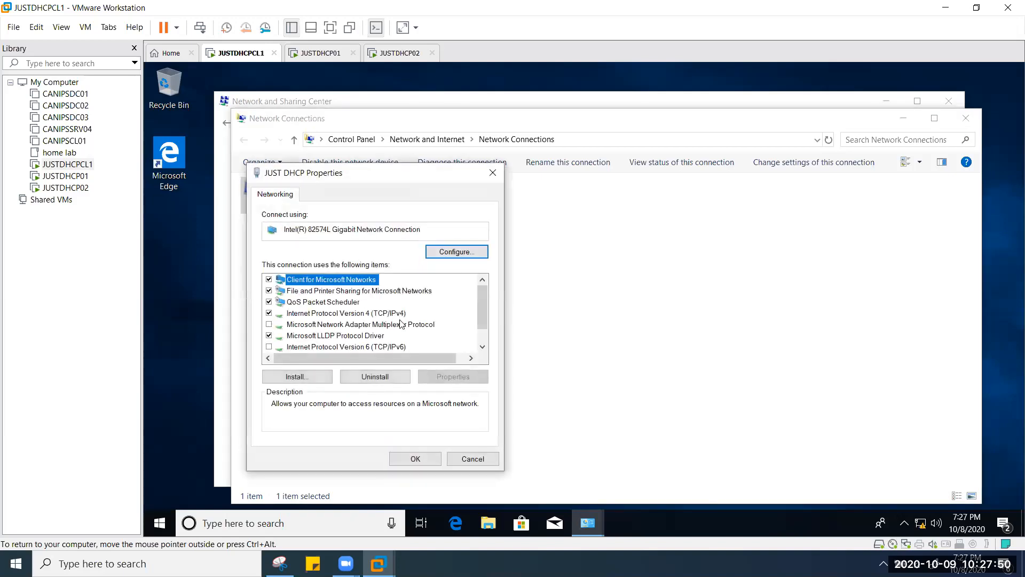
click(401, 323)
click(394, 315)
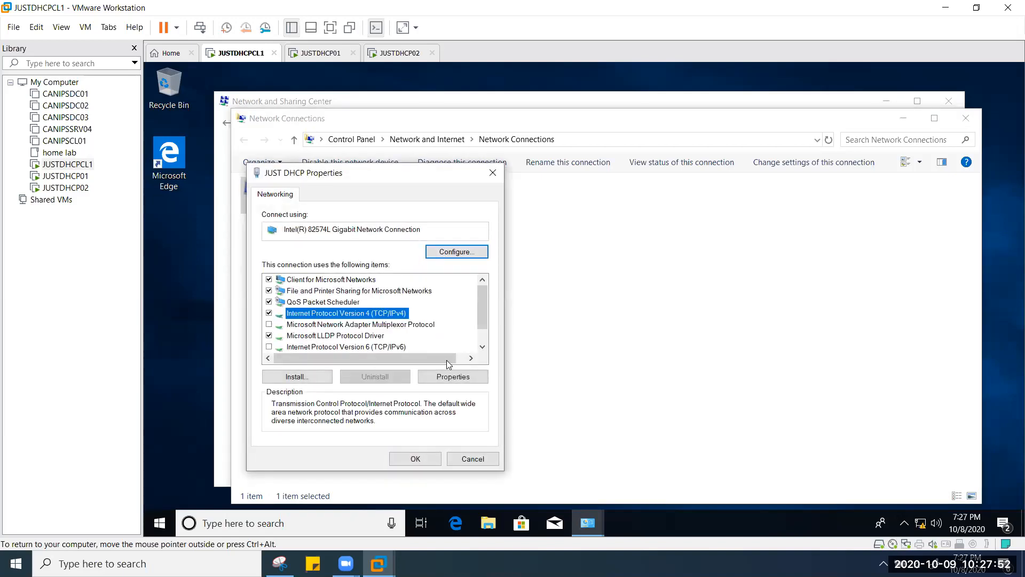
click(450, 376)
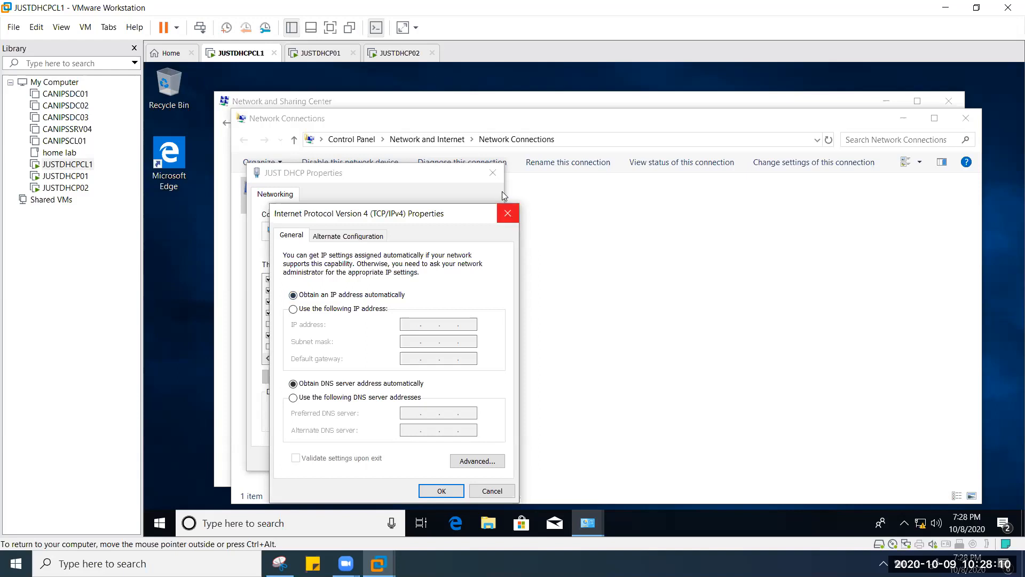
click(508, 214)
click(493, 173)
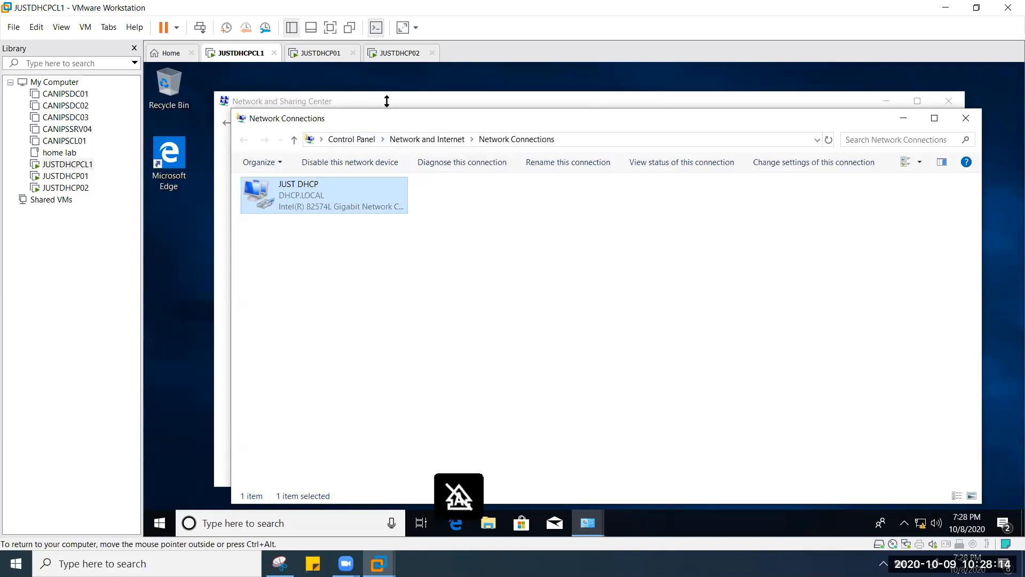
click(212, 527)
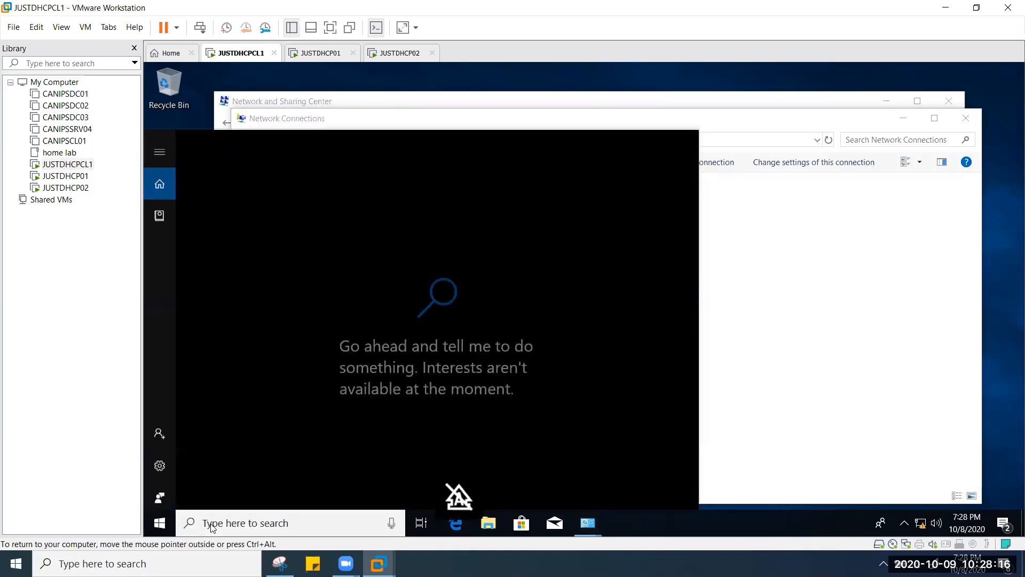
text(cmd)
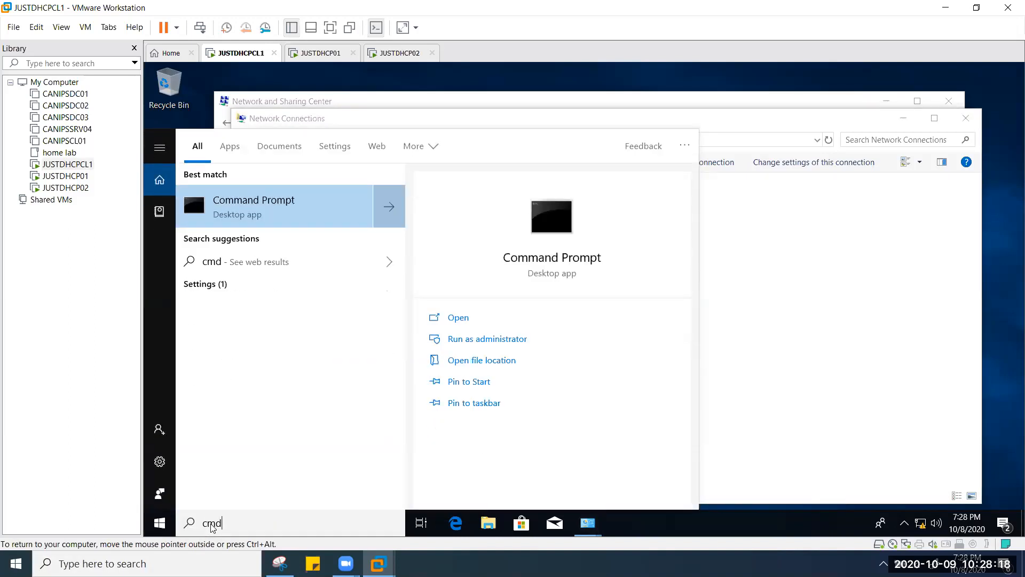
Step: Run ipconfig /renew in an administrator Command Prompt, see it time out, and return to JUSTDHCP01
key(ctrl+shift+Return)
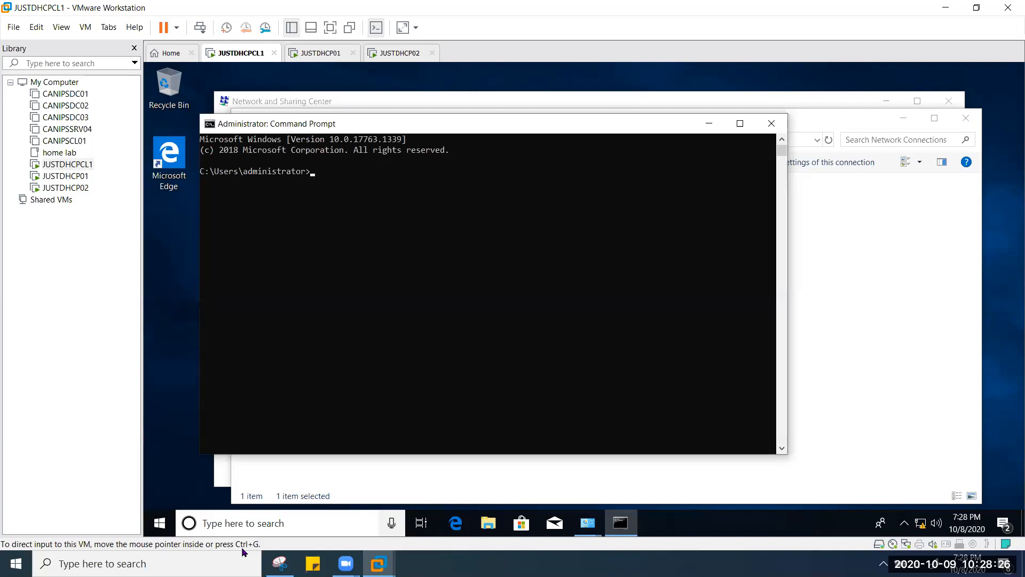
click(336, 181)
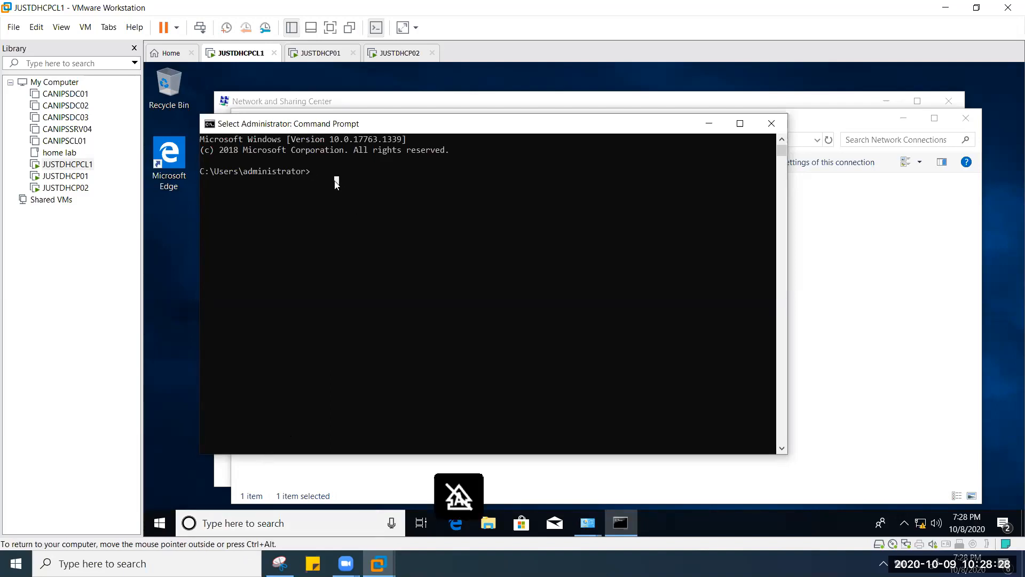
text(ipconfig /)
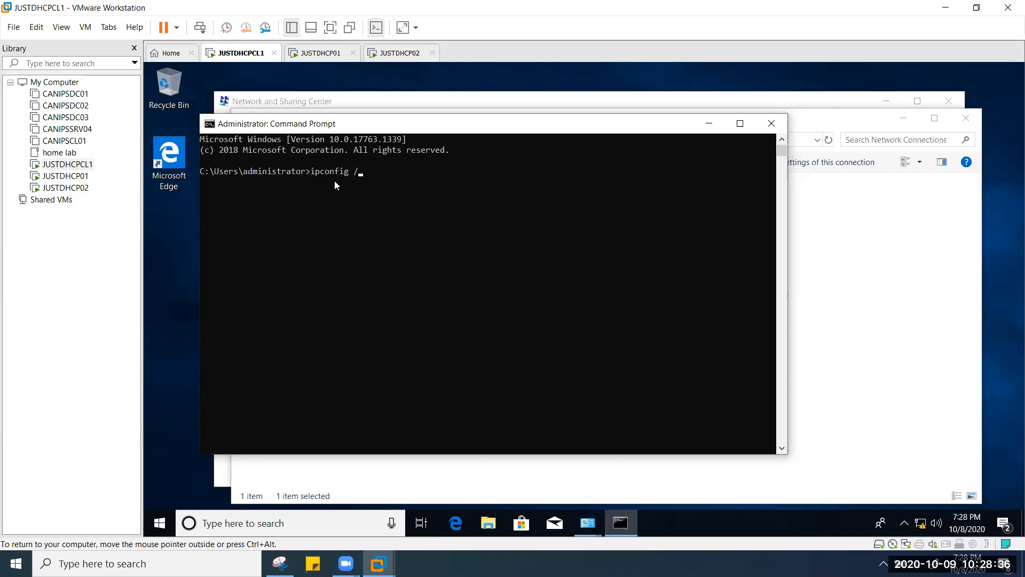
text(renew)
key(Return)
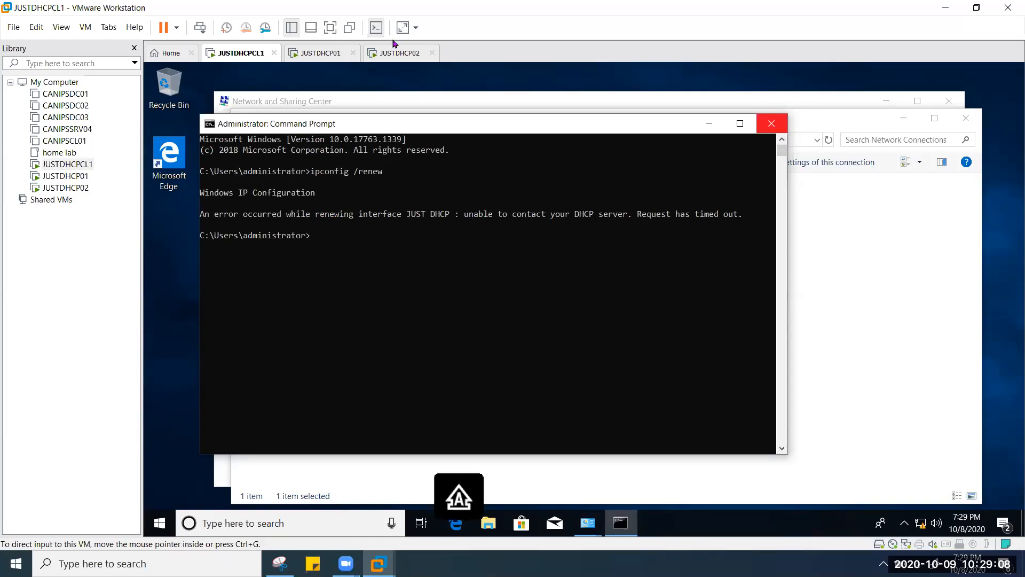
click(322, 53)
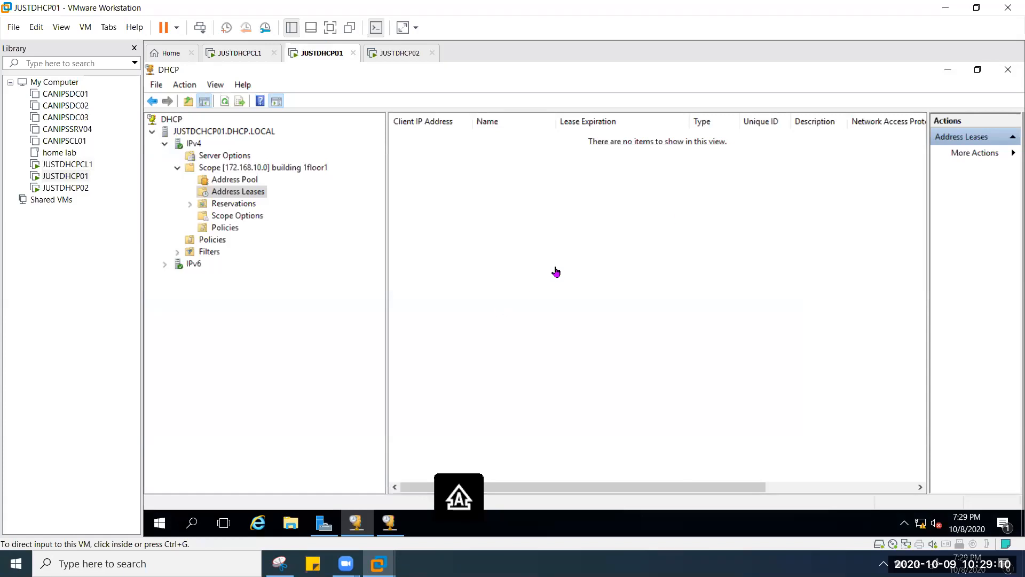
Step: Close the extra DHCP console and open Server Manager's Local Server page on JUSTDHCP01
click(994, 85)
click(1009, 70)
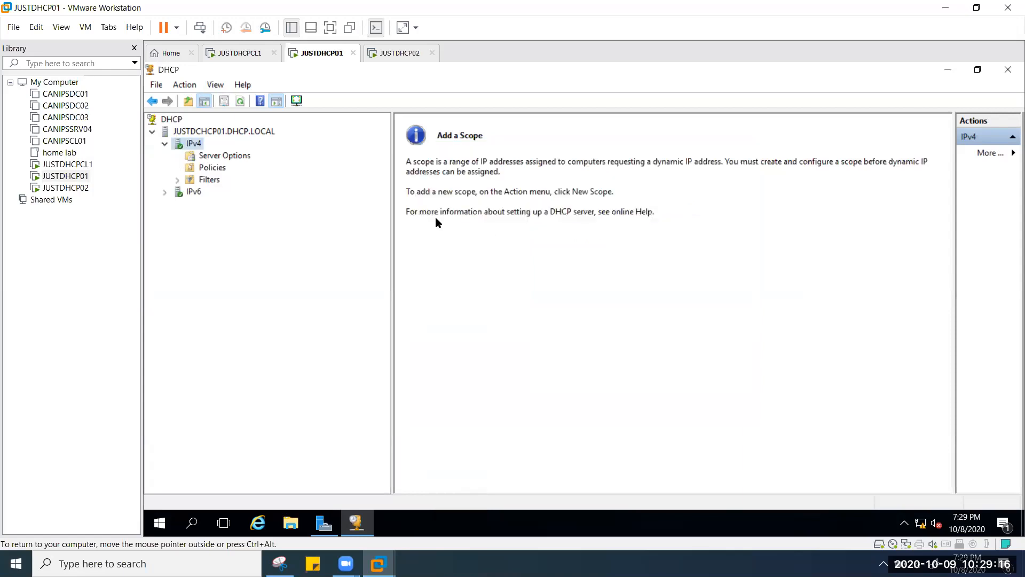
key(super)
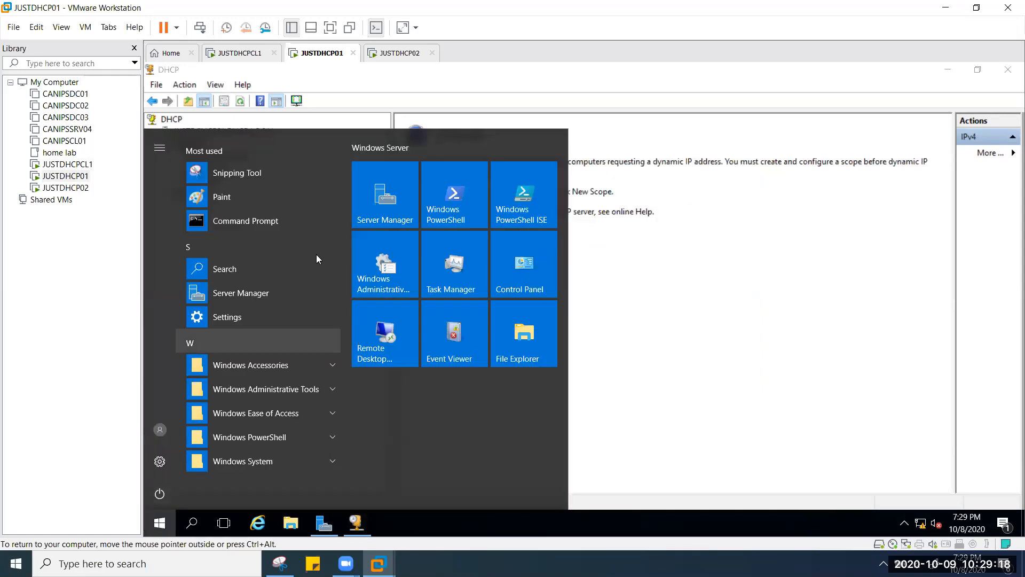
click(411, 193)
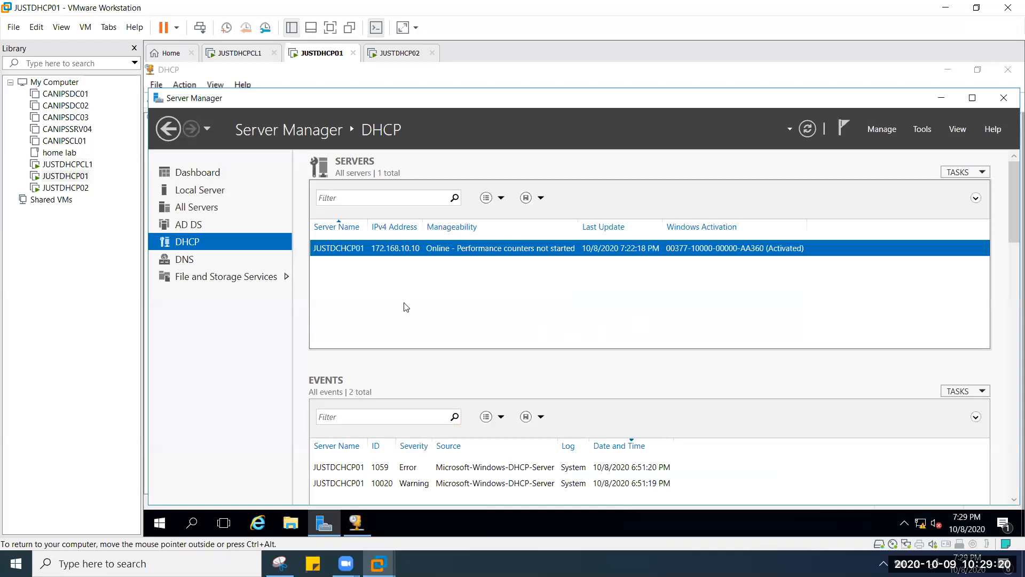
click(218, 192)
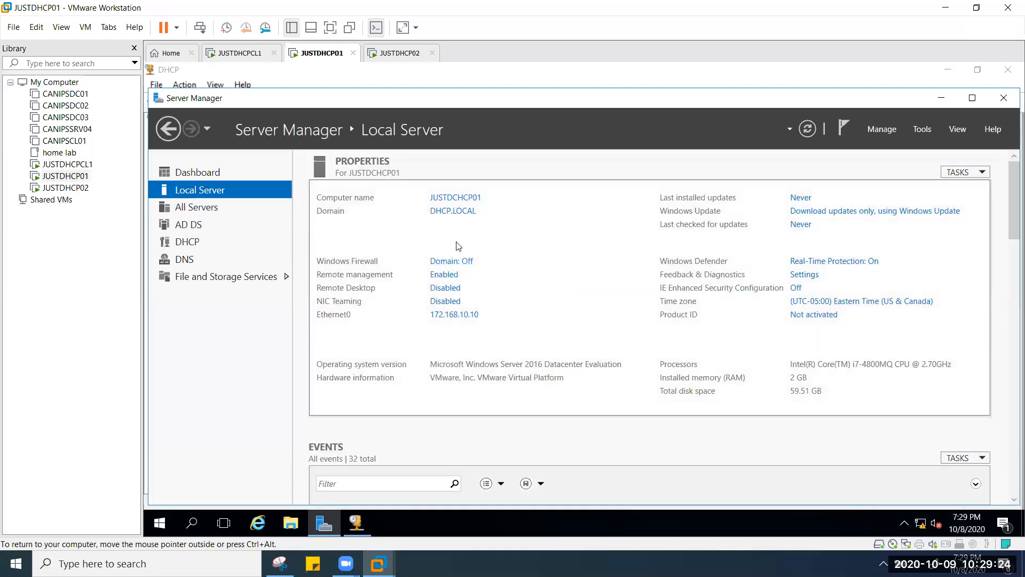
Step: Confirm the server's Windows Firewall shows Domain: Off, then switch to client VM JUSTDHCPCL1
click(458, 262)
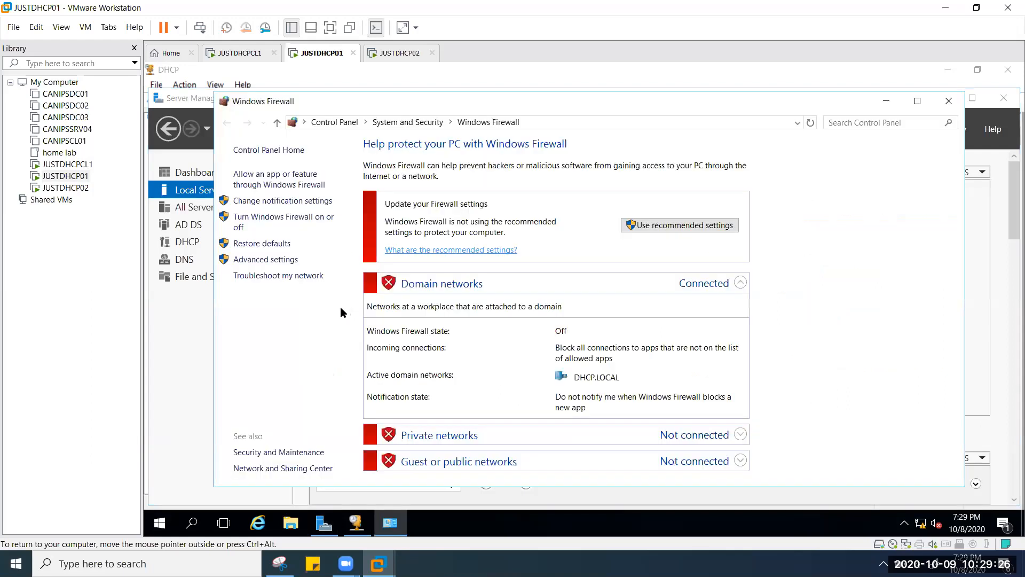
click(949, 101)
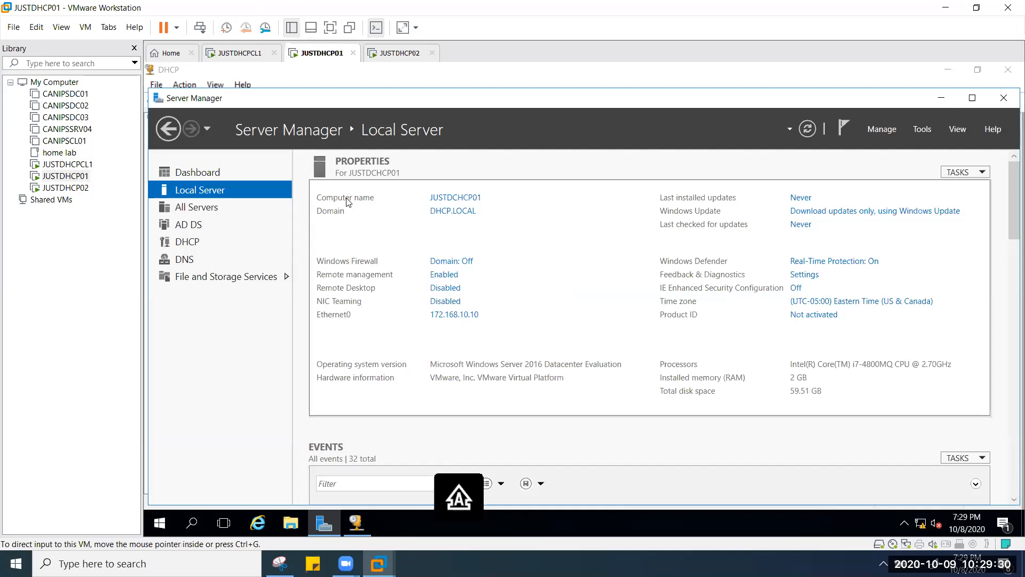
click(239, 53)
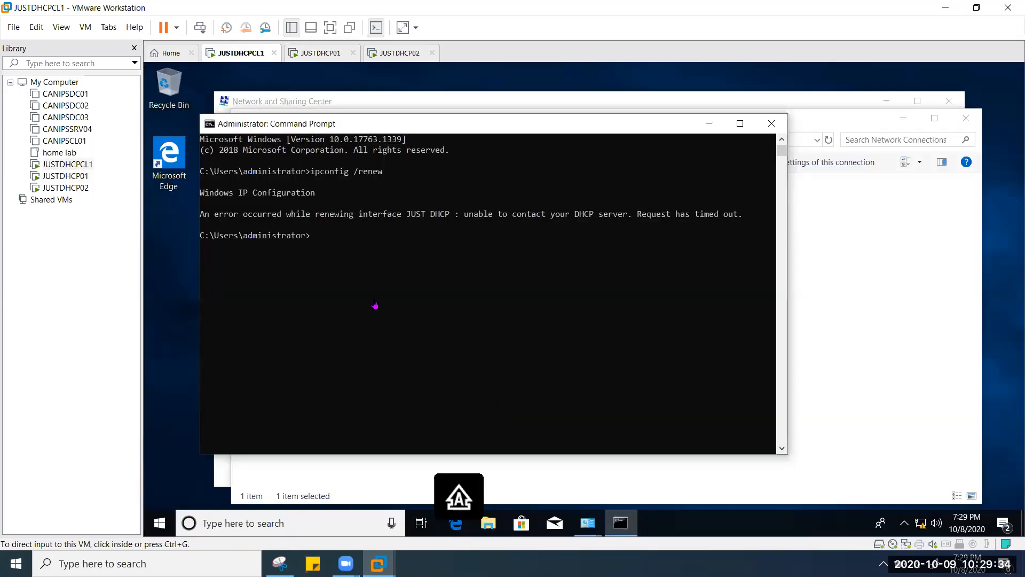
Step: Search 'fire' and turn off the client's Windows Defender Firewall for domain networks
click(230, 525)
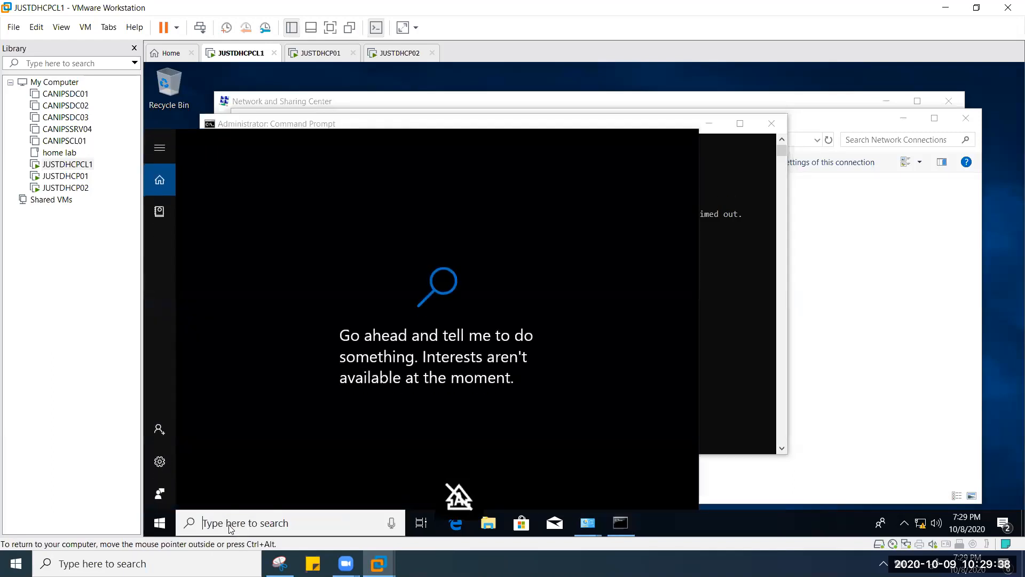
text(fire)
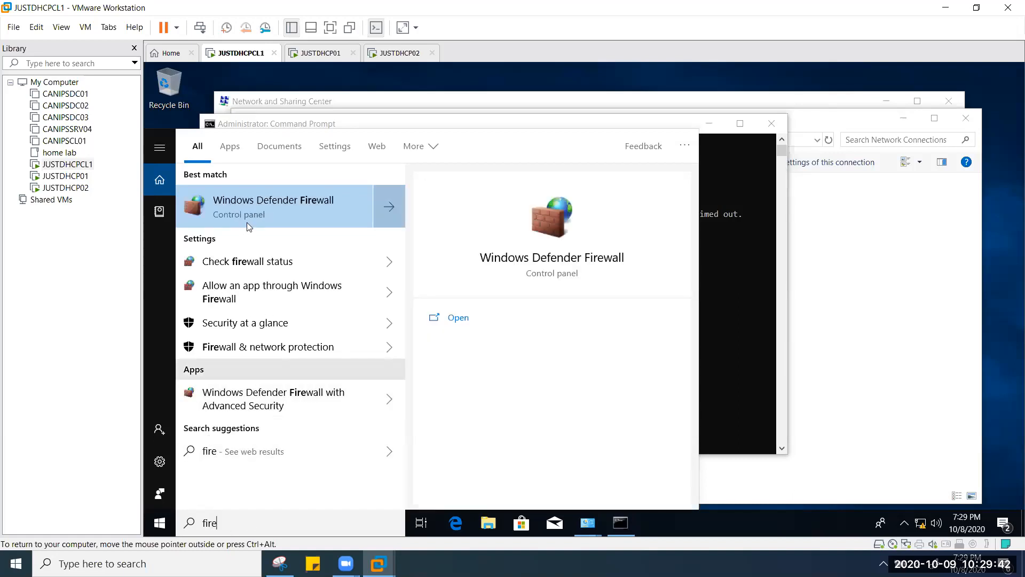
click(384, 215)
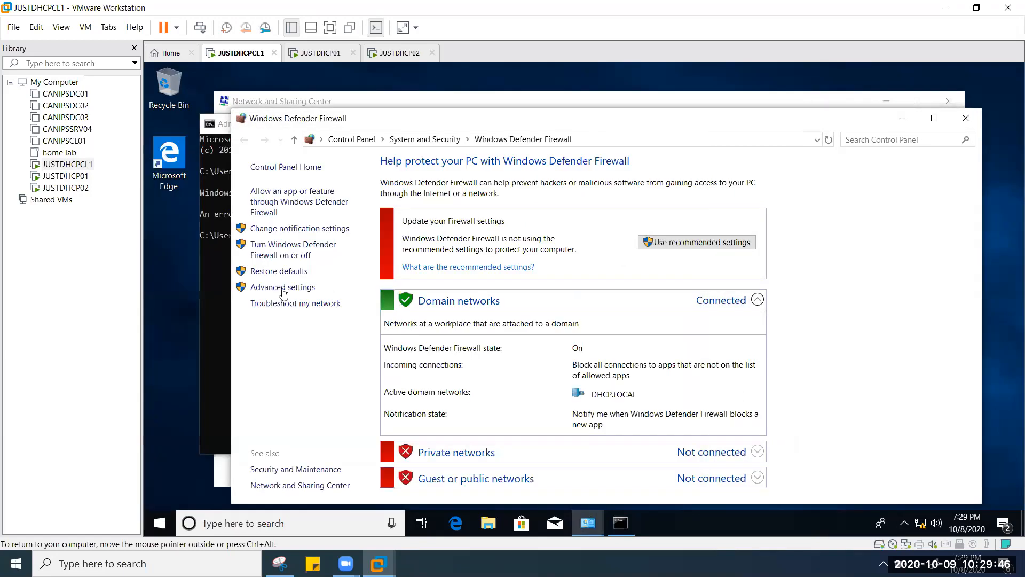
click(314, 256)
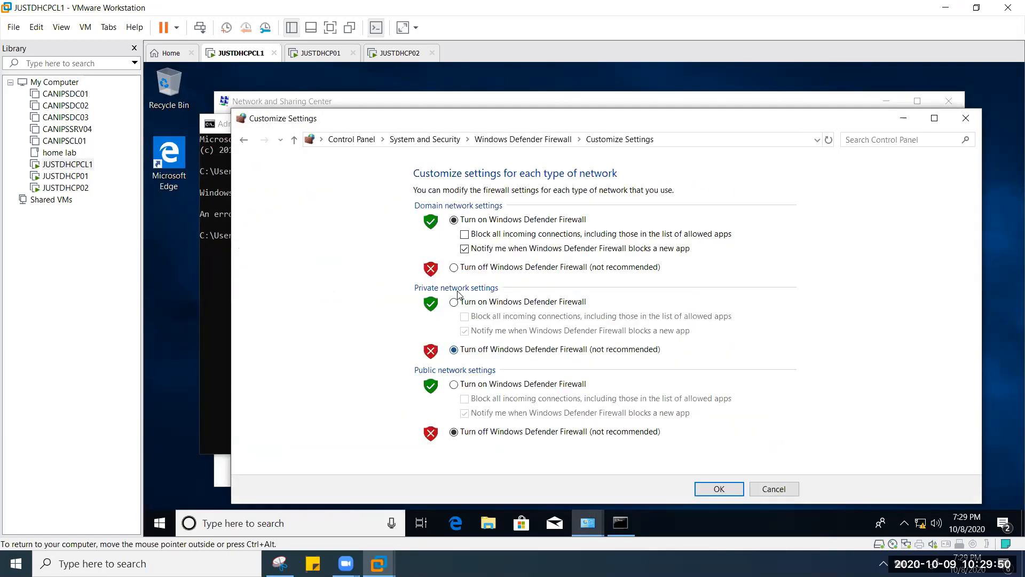
click(454, 267)
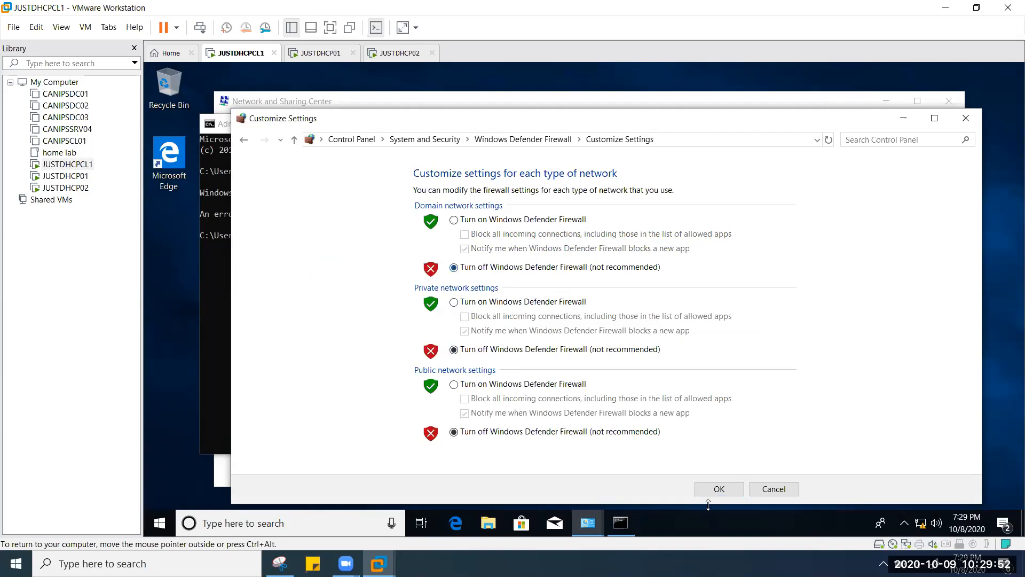
click(719, 486)
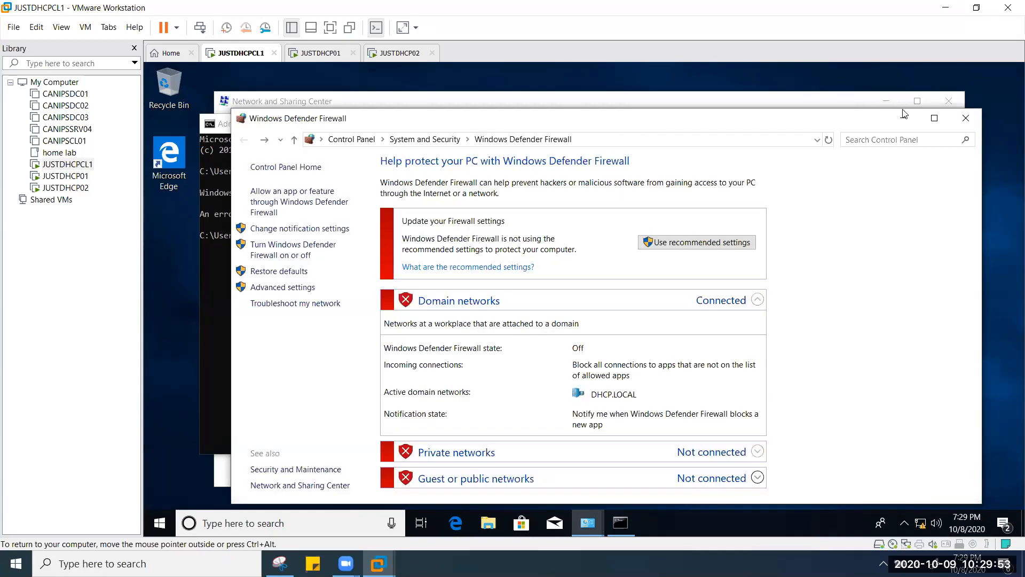
click(966, 117)
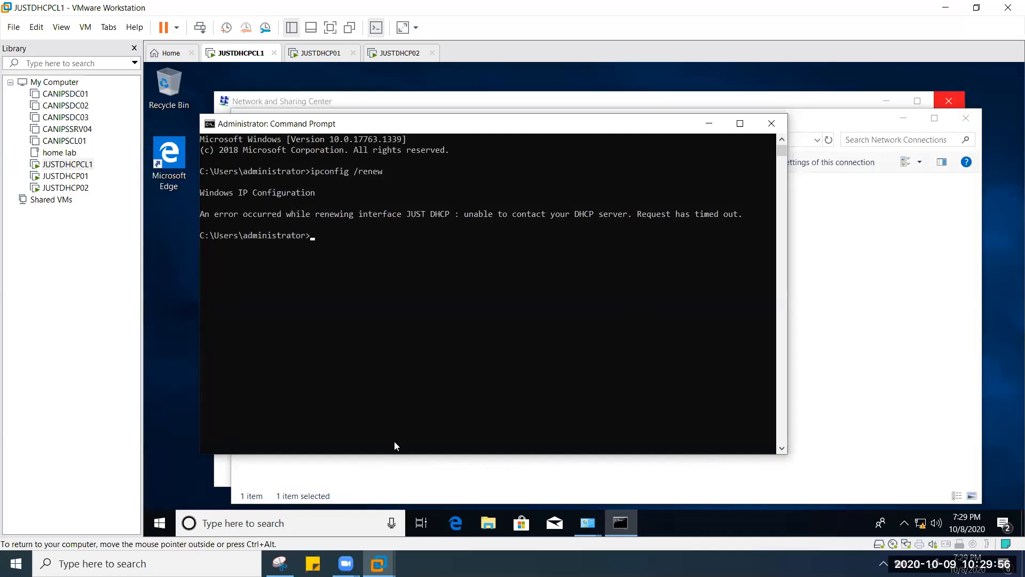
Step: Run ipconfig /renew on the client, watch it time out, then close the Command Prompt
text(i)
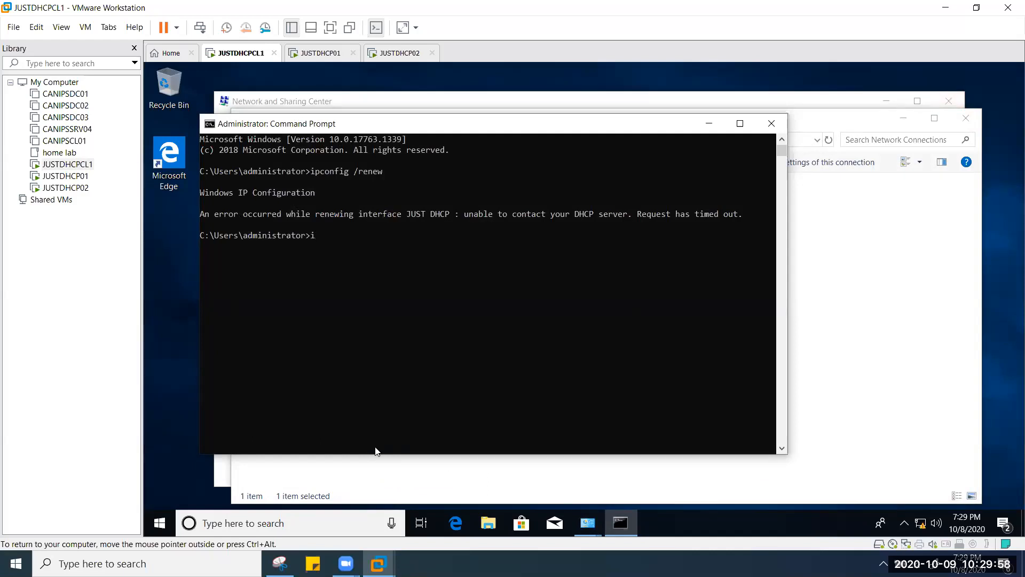
text(pcon)
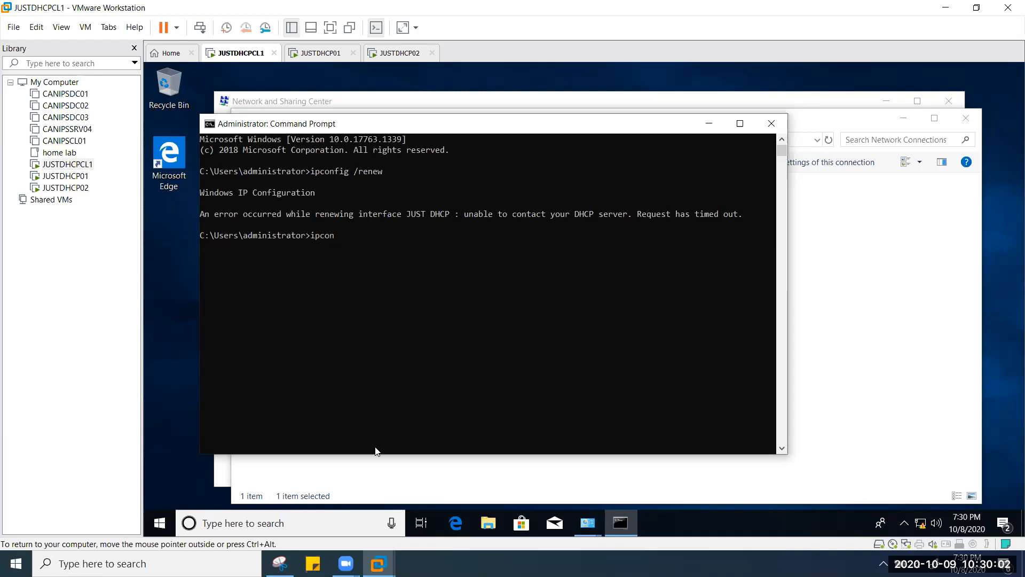
text(fig /renew)
key(Return)
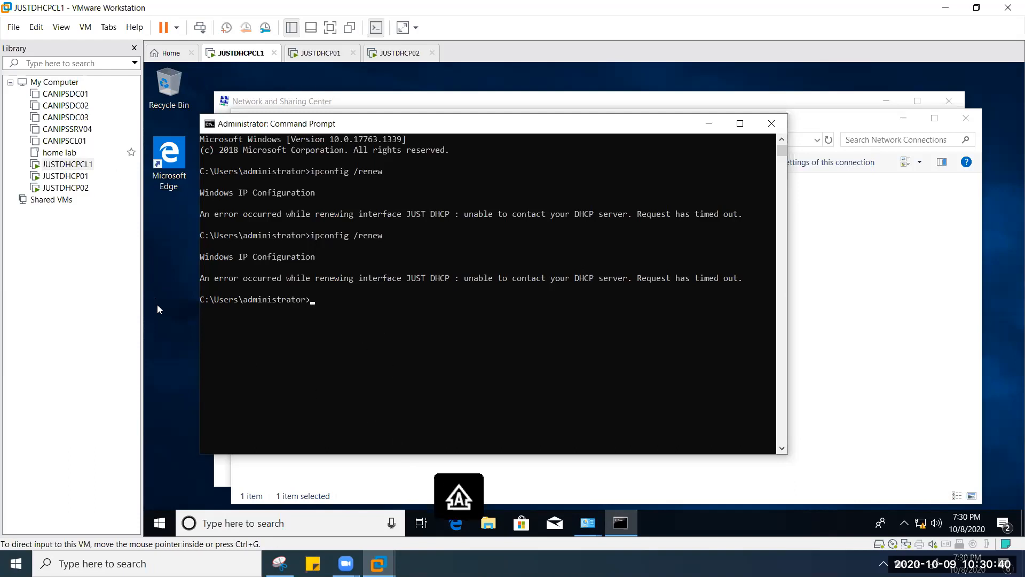
click(768, 127)
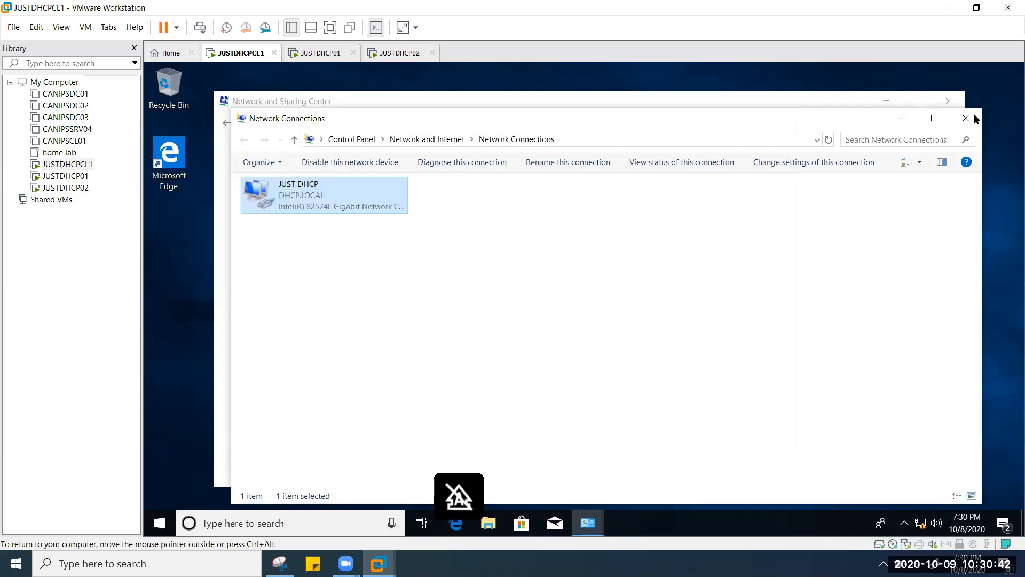
Step: Close the network windows and restart client VM JUSTDHCPCL1 from Start > Power > Restart
click(967, 118)
click(953, 102)
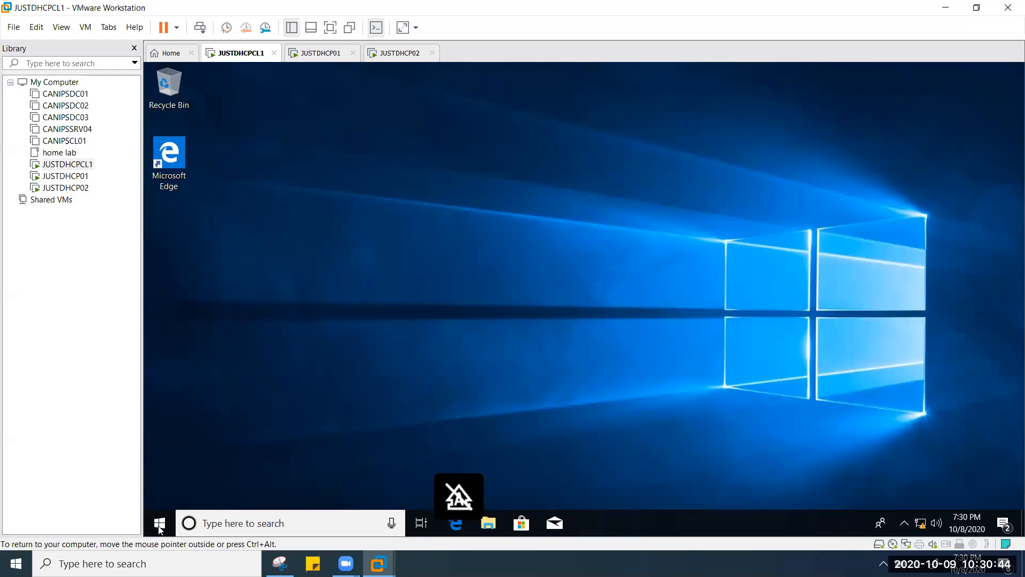
click(161, 524)
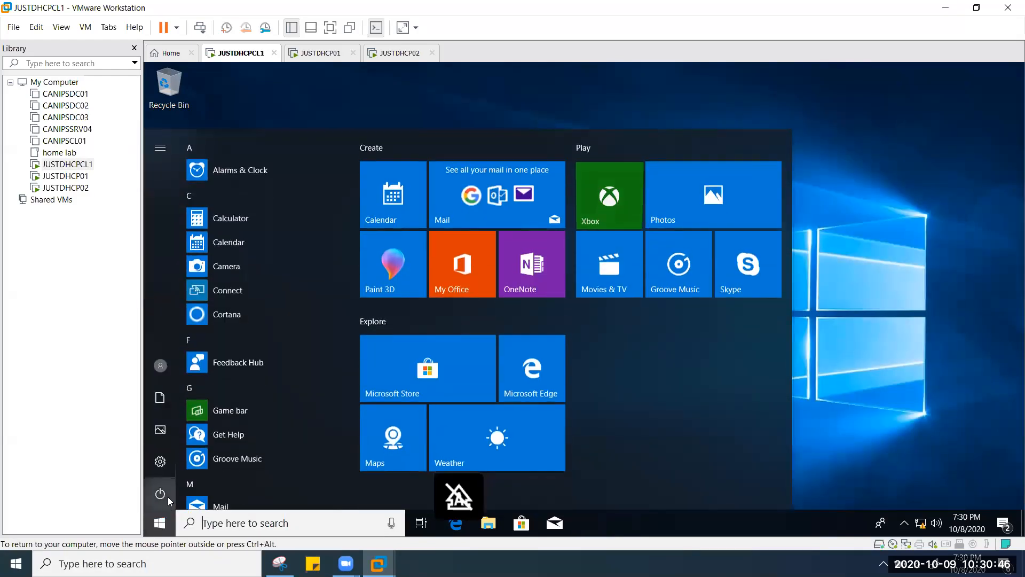
click(166, 496)
click(447, 431)
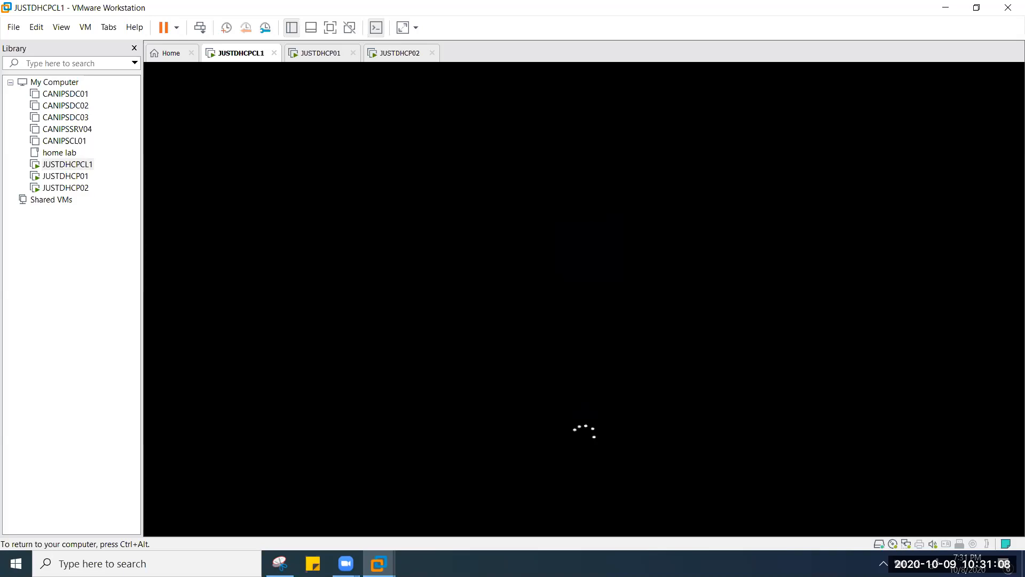
Step: Cancel closing VMware Workstation at the powered-on machines warning and release input with Ctrl+Alt
key(ctrl+alt)
mouse_move(344, 562)
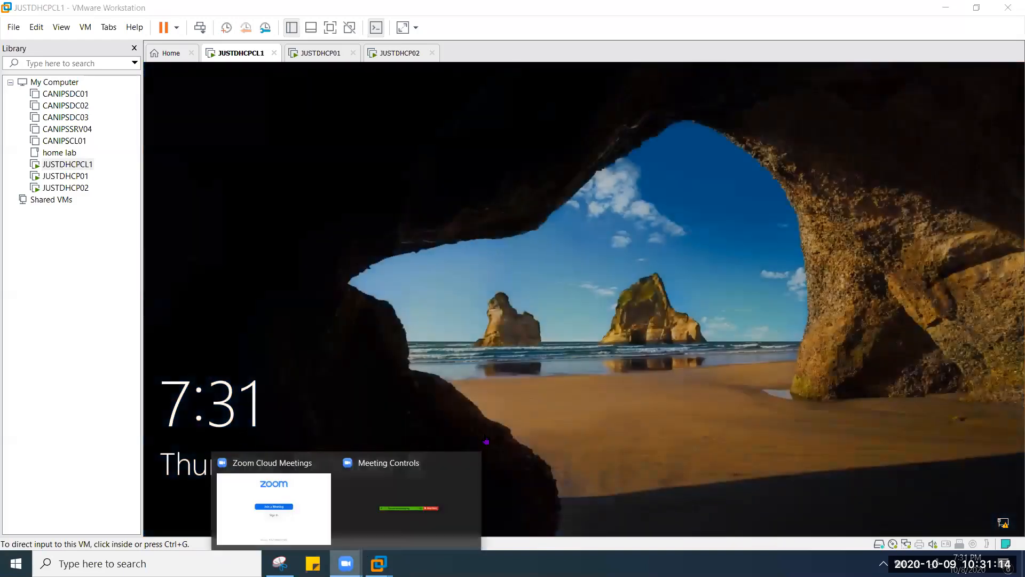
click(278, 491)
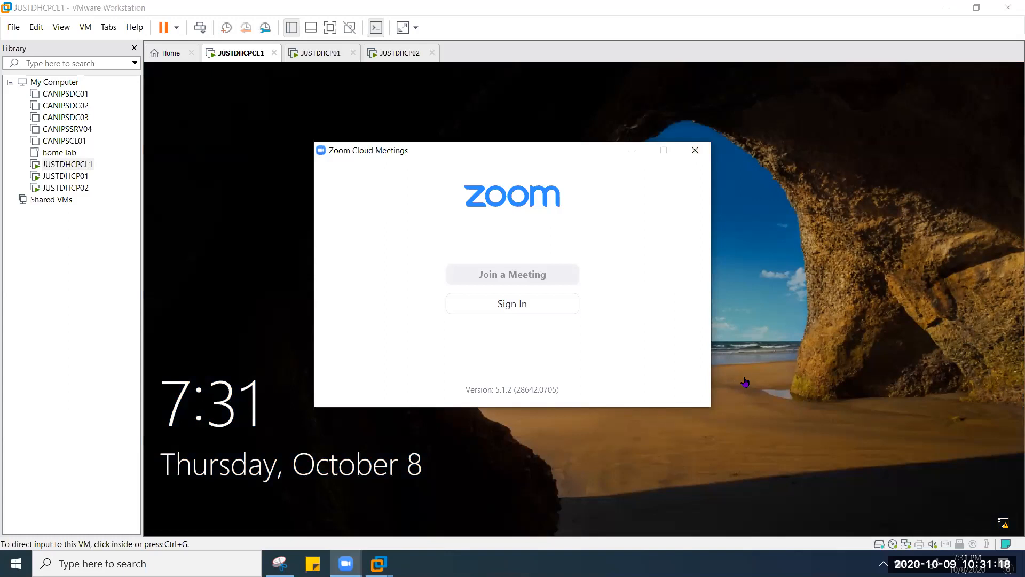
click(474, 532)
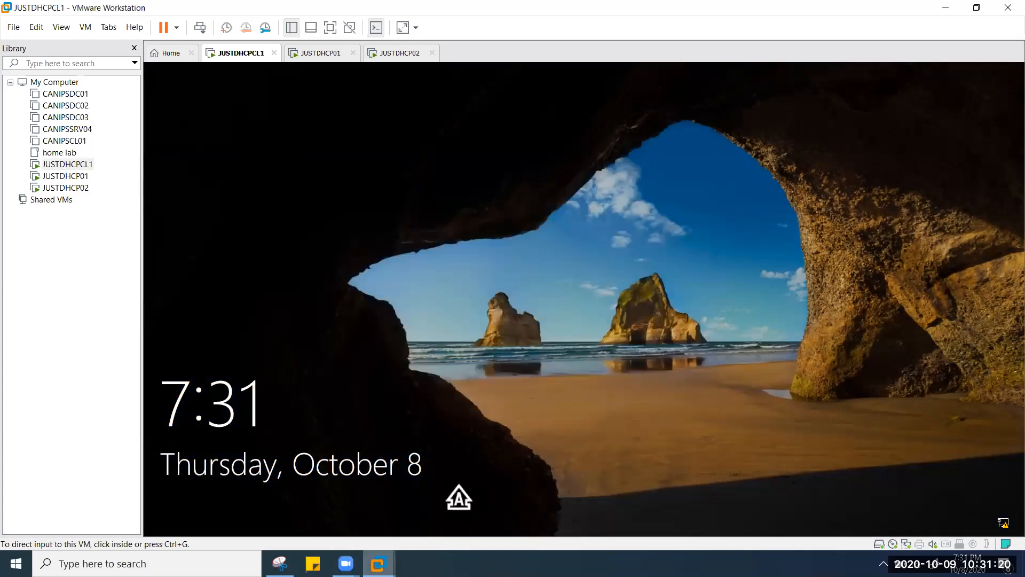
mouse_move(378, 563)
mouse_move(346, 563)
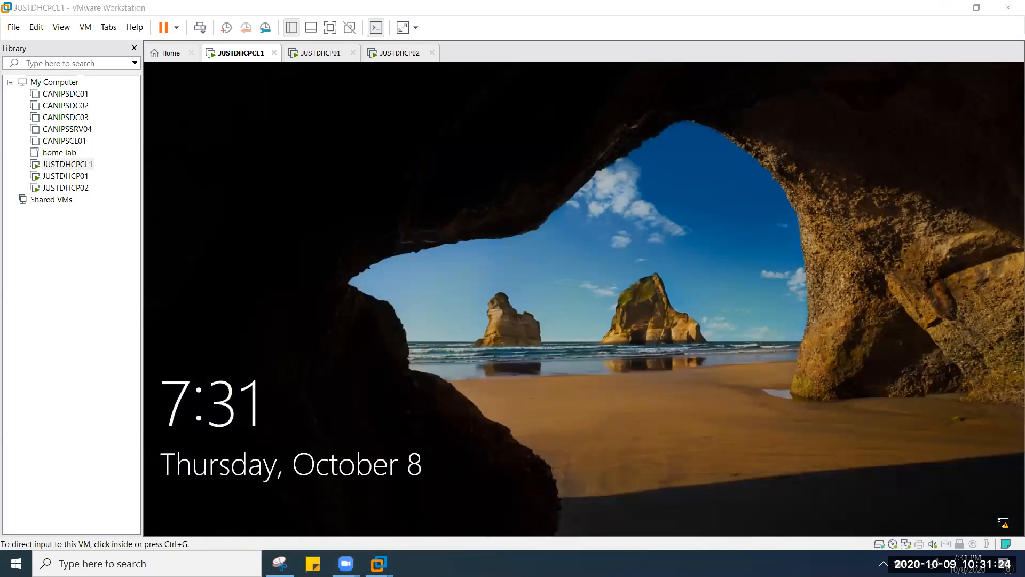
click(1008, 14)
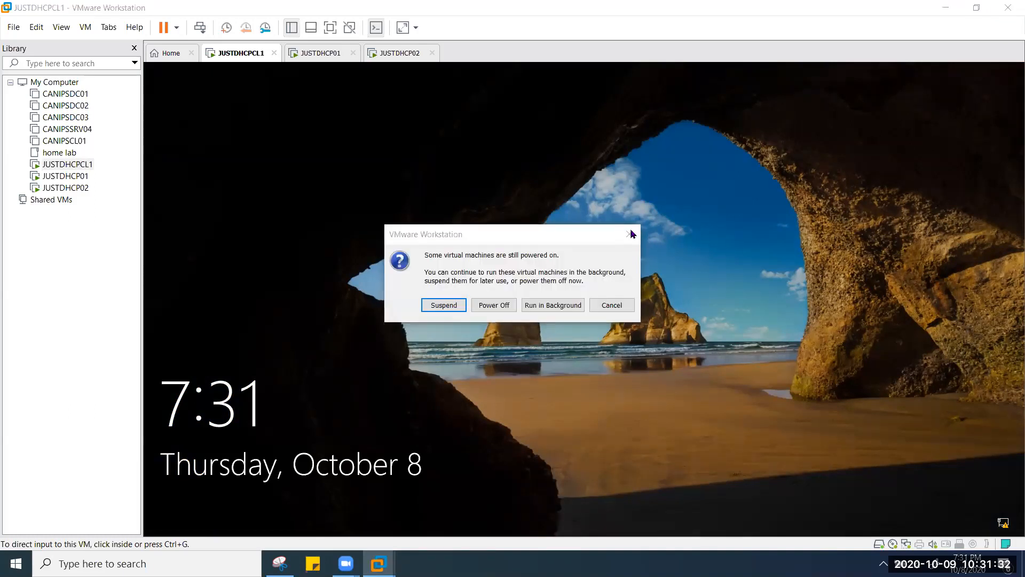
click(631, 234)
key(ctrl+alt)
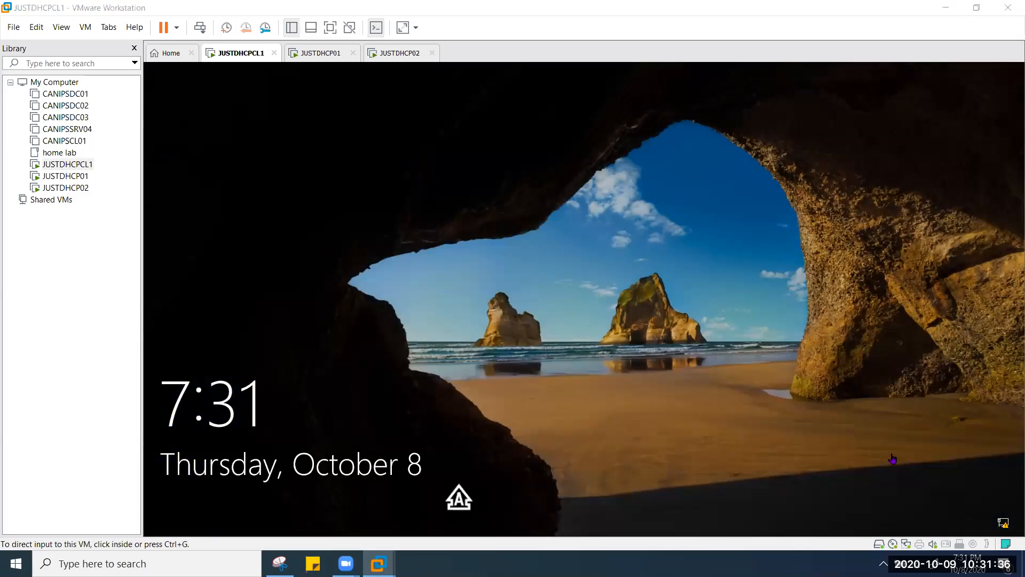
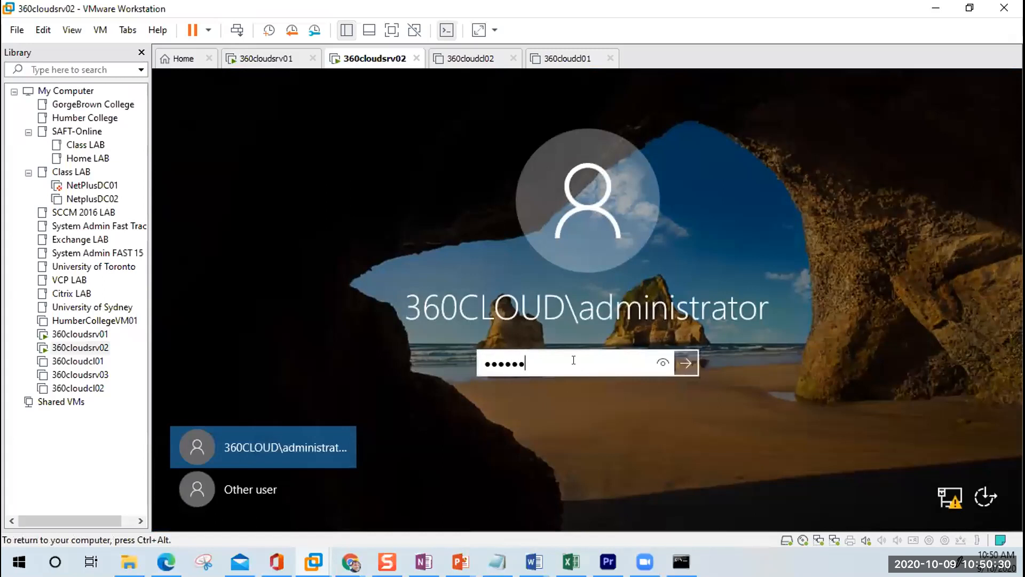
Step: Submit the administrator password on 360cloudsrv02, then switch to the 360cloudsrv01 tab
key(Return)
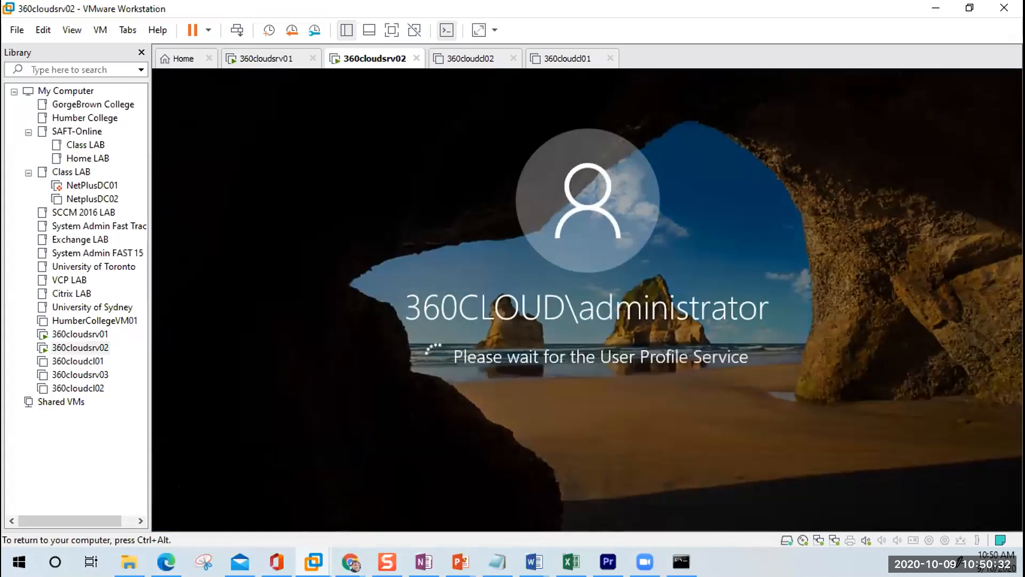
key(ctrl+alt)
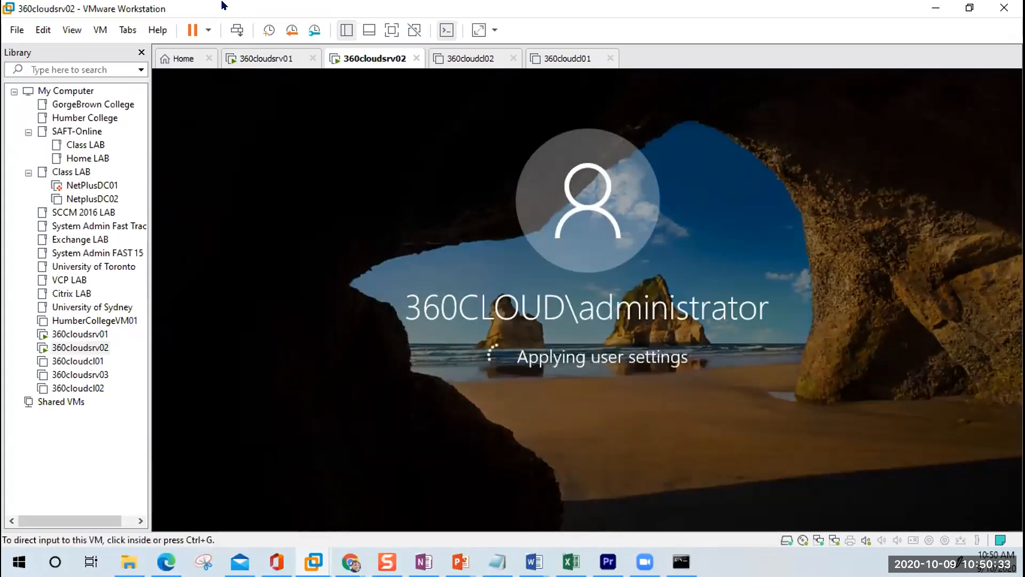
click(270, 59)
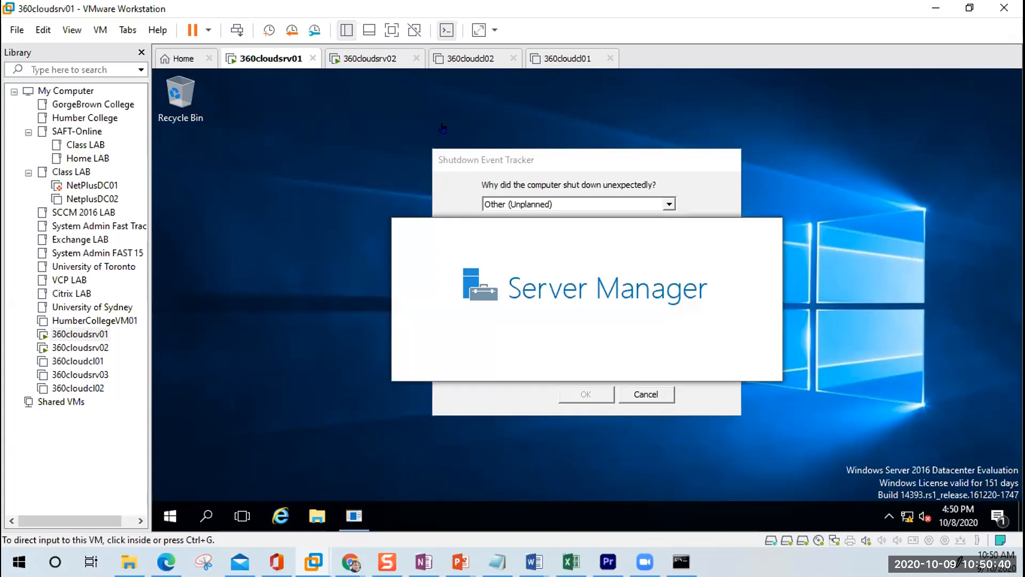
Step: Check Server Manager's Local Server page on both servers, ending on 360cloudsrv01 (360cloud.local, 192.168.10.10)
click(391, 57)
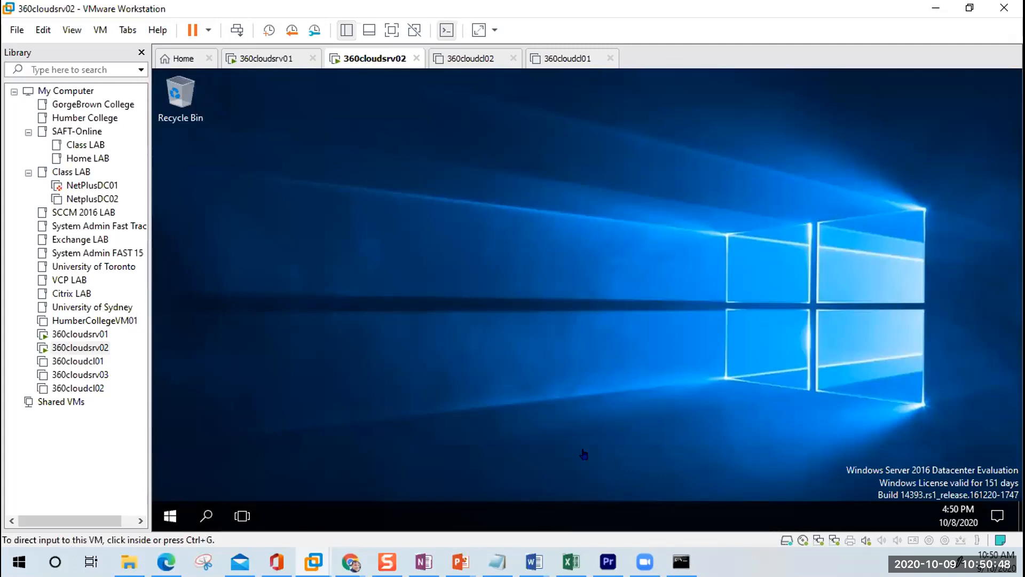
click(253, 60)
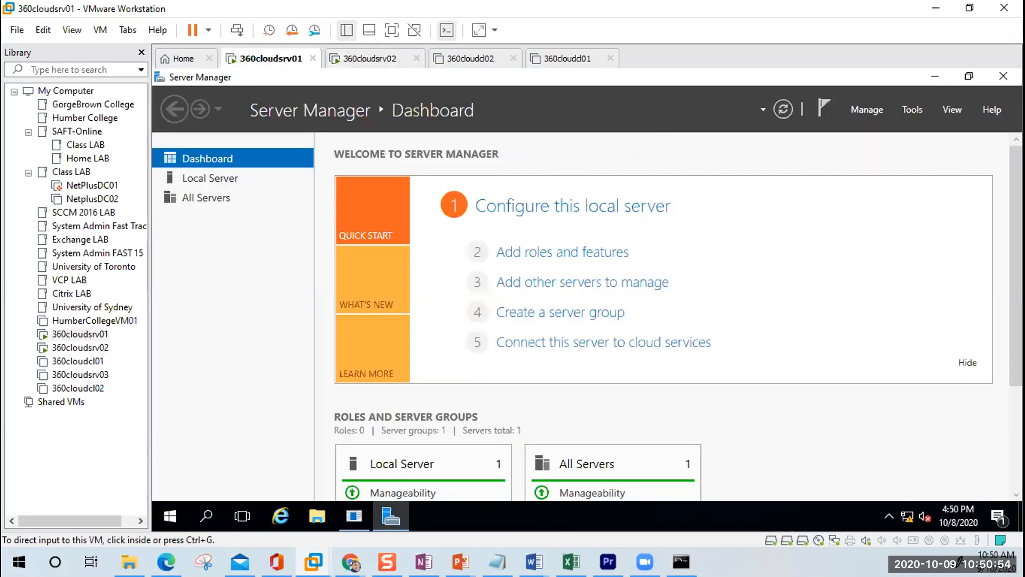
key(alt+space)
click(212, 162)
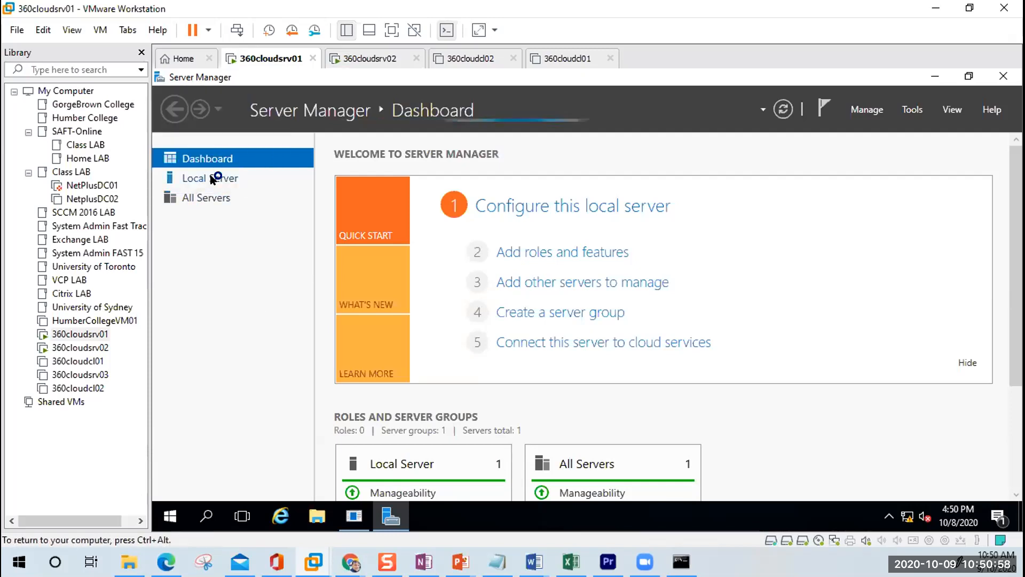
click(212, 179)
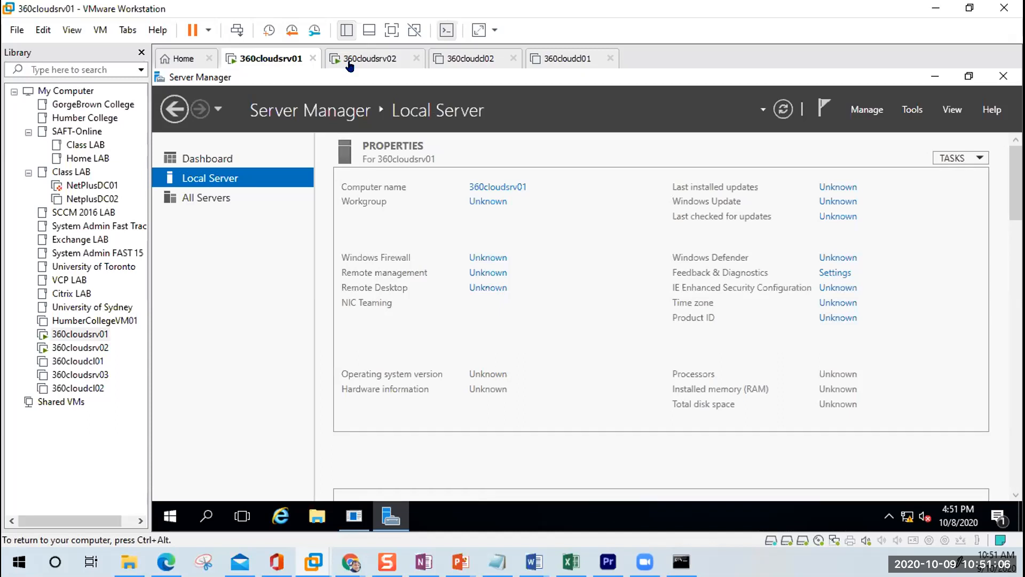
click(367, 60)
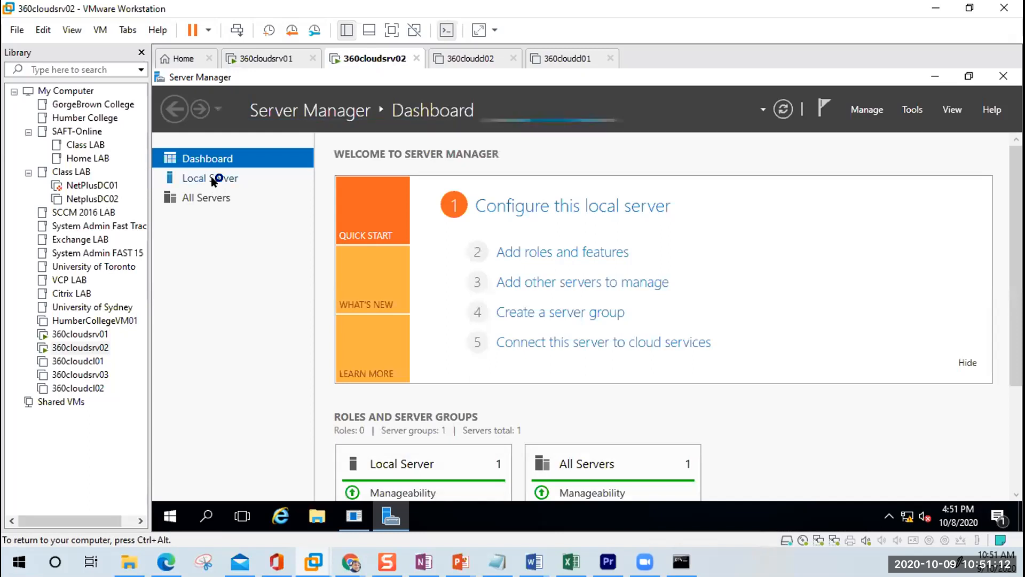
click(269, 62)
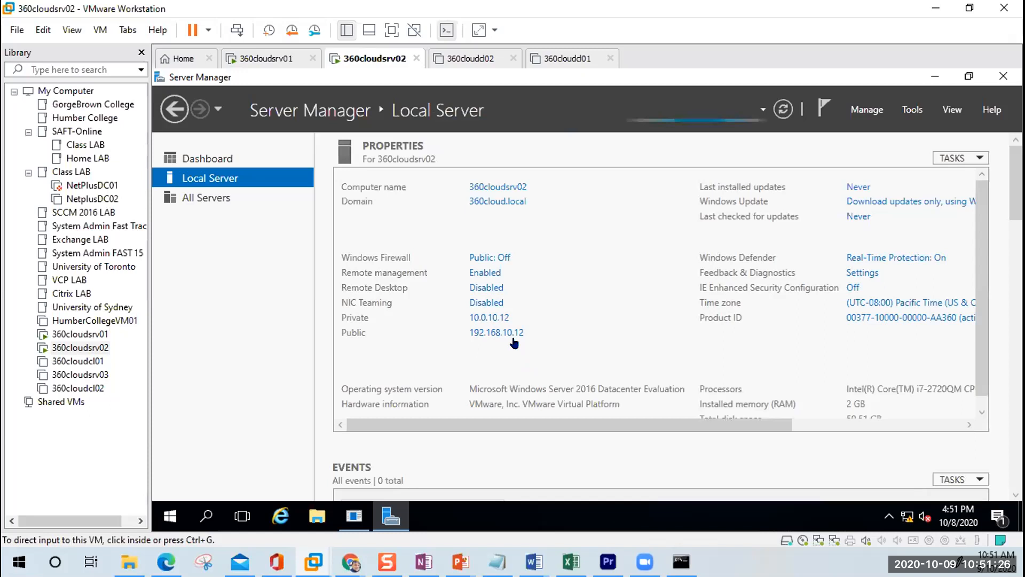
click(265, 59)
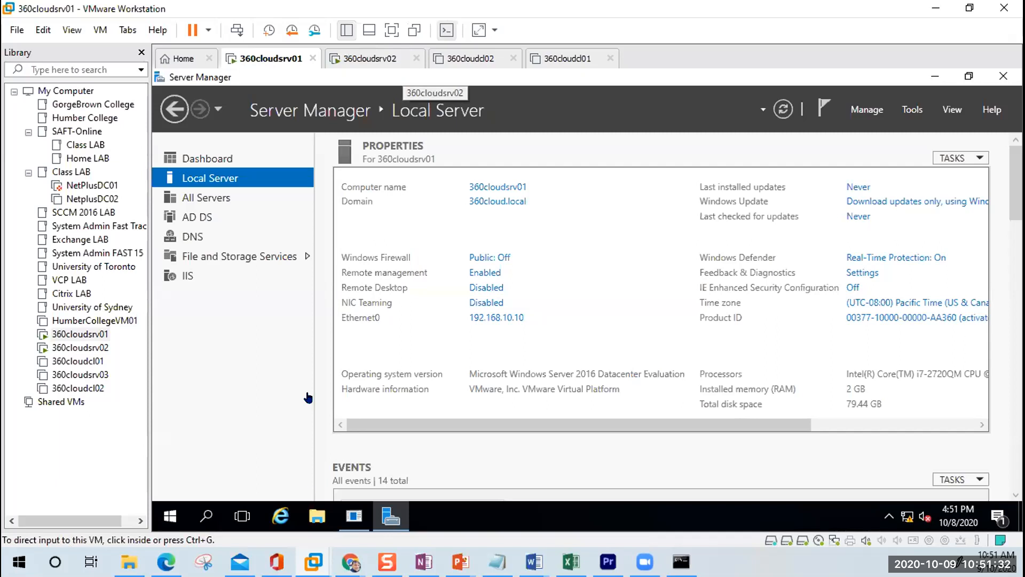
click(170, 517)
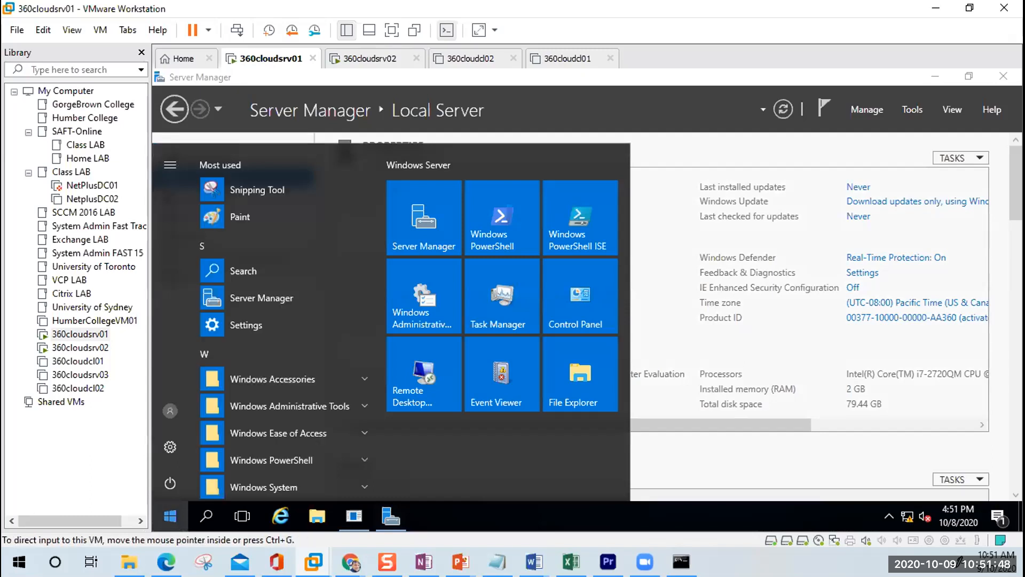
click(169, 517)
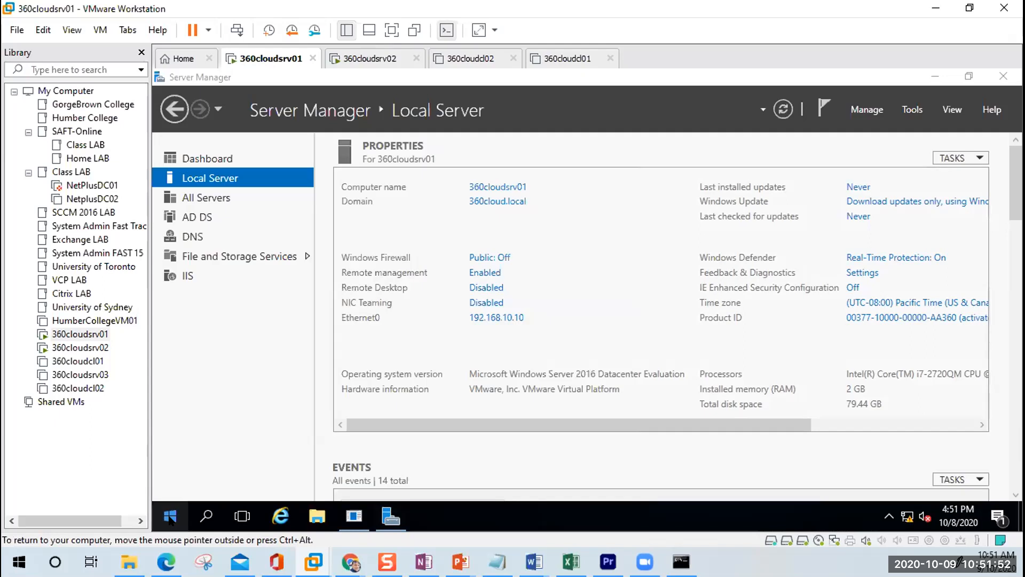
click(170, 517)
text(\\)
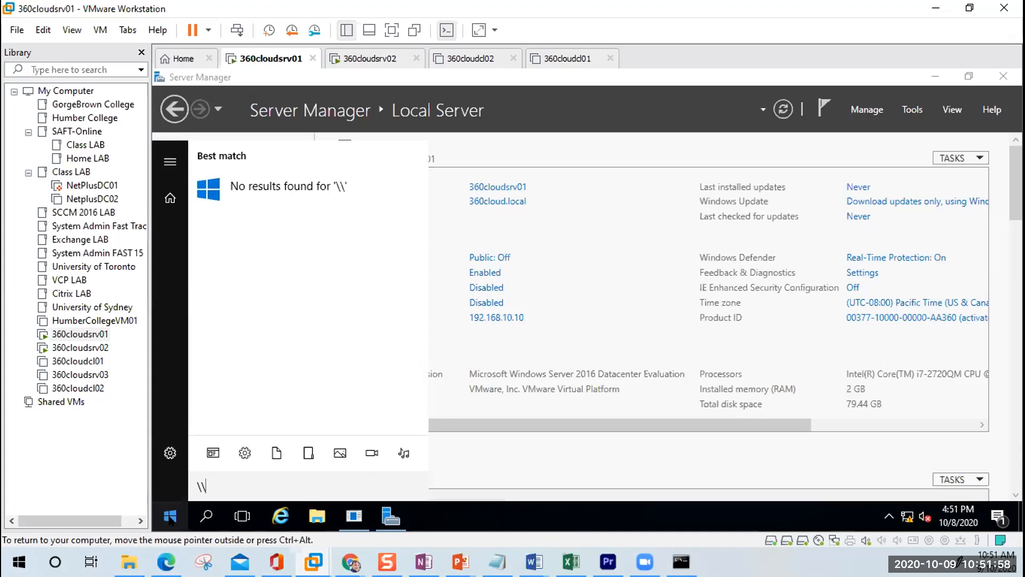
text(192.168.)
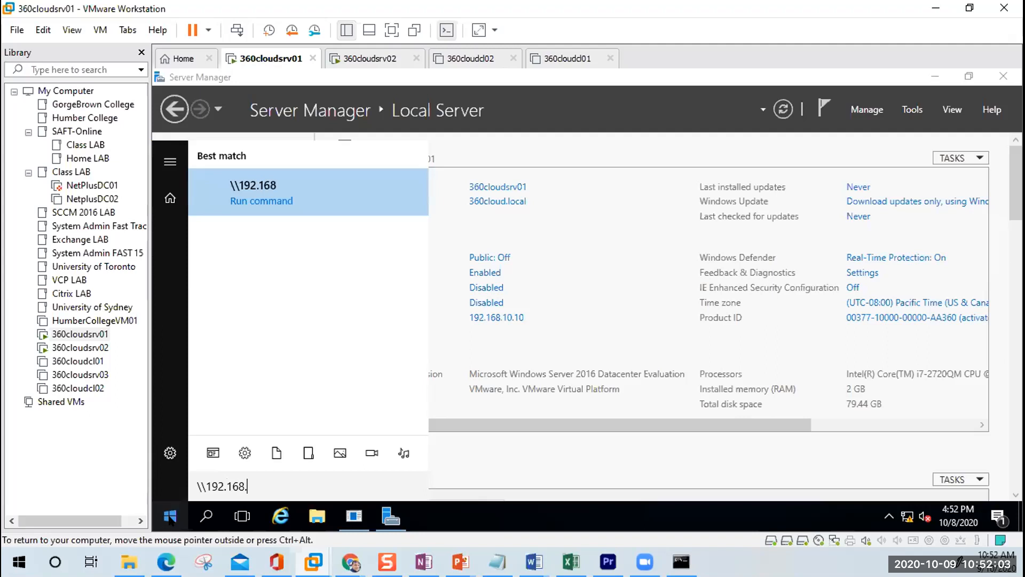
key(Return)
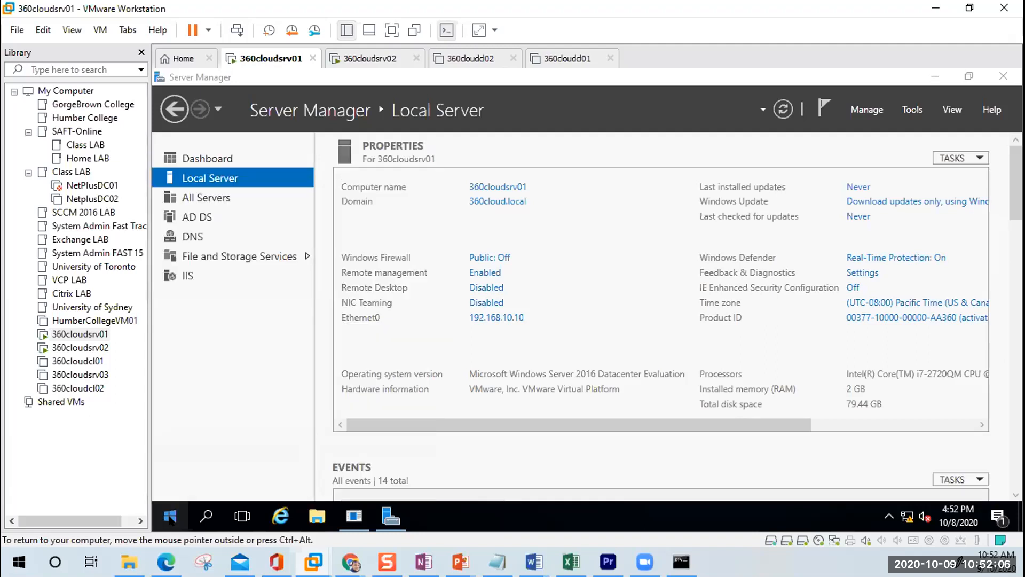
click(170, 518)
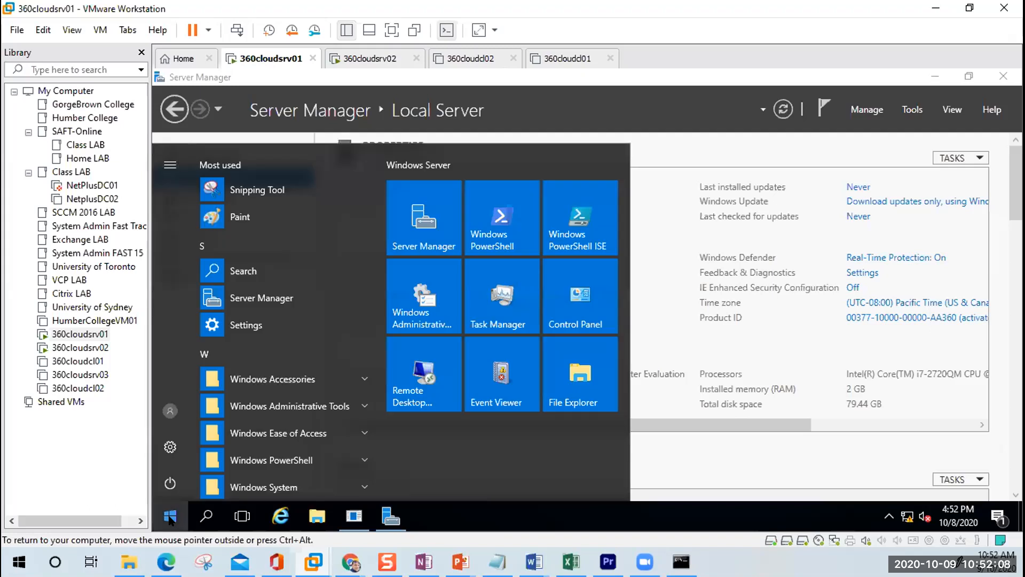
text(\\)
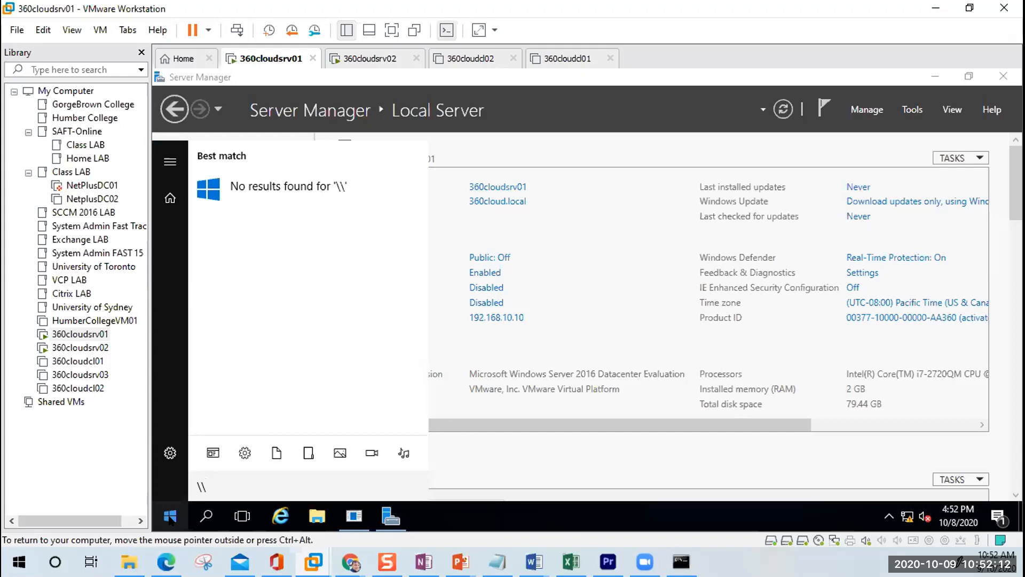
text(192.1)
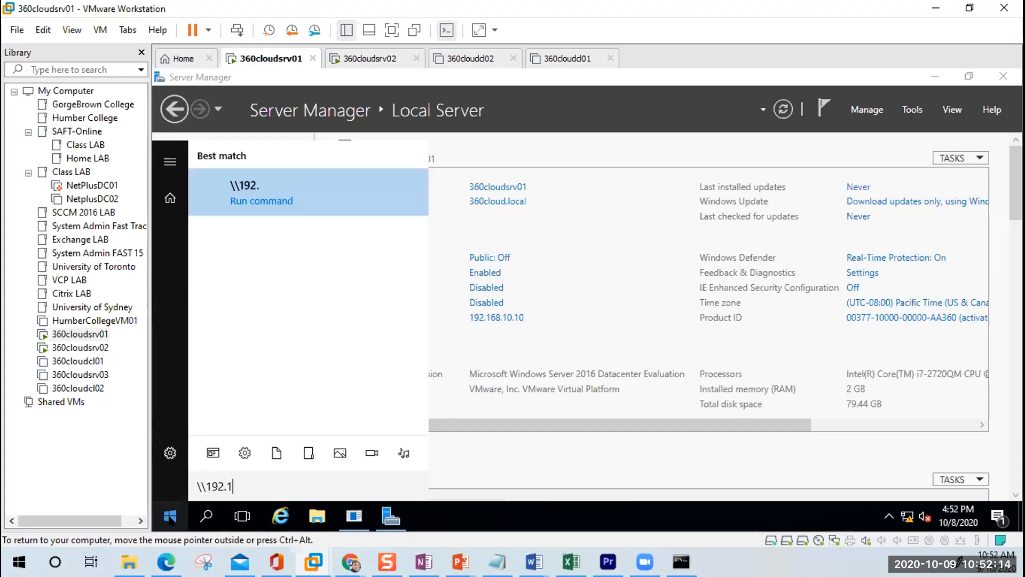
key(Return)
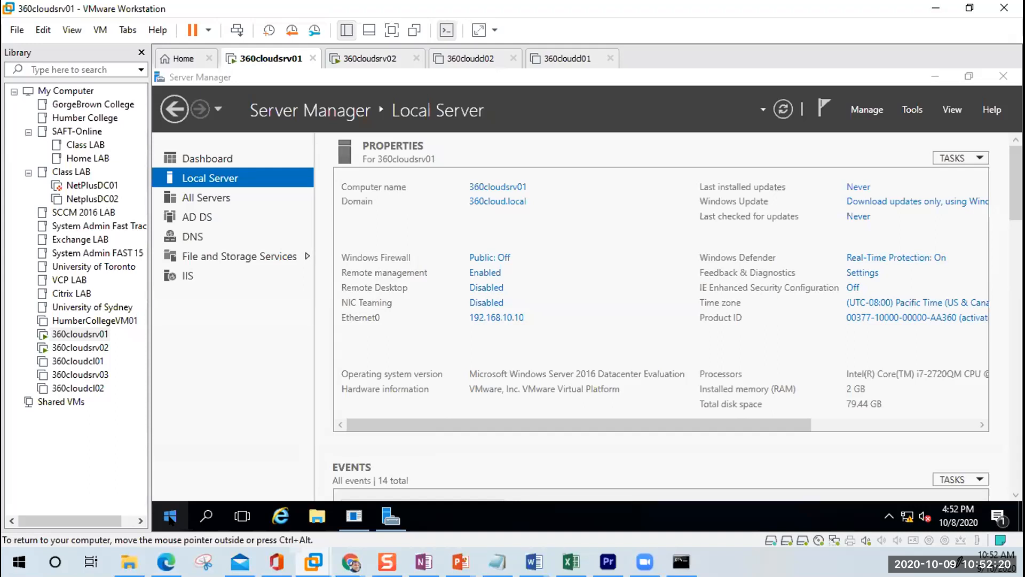
click(170, 517)
text(\)
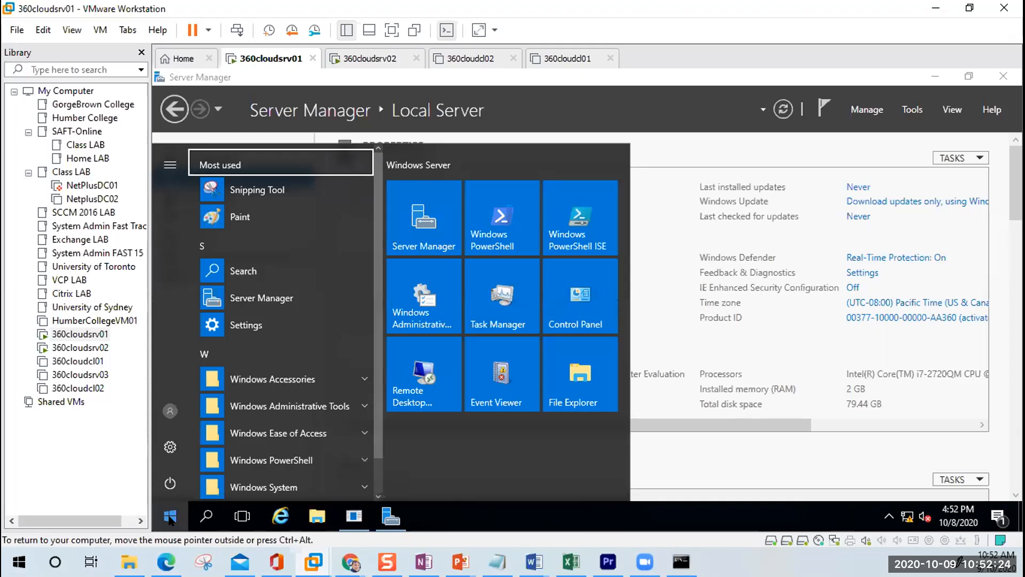
click(170, 518)
click(170, 518)
text(\)
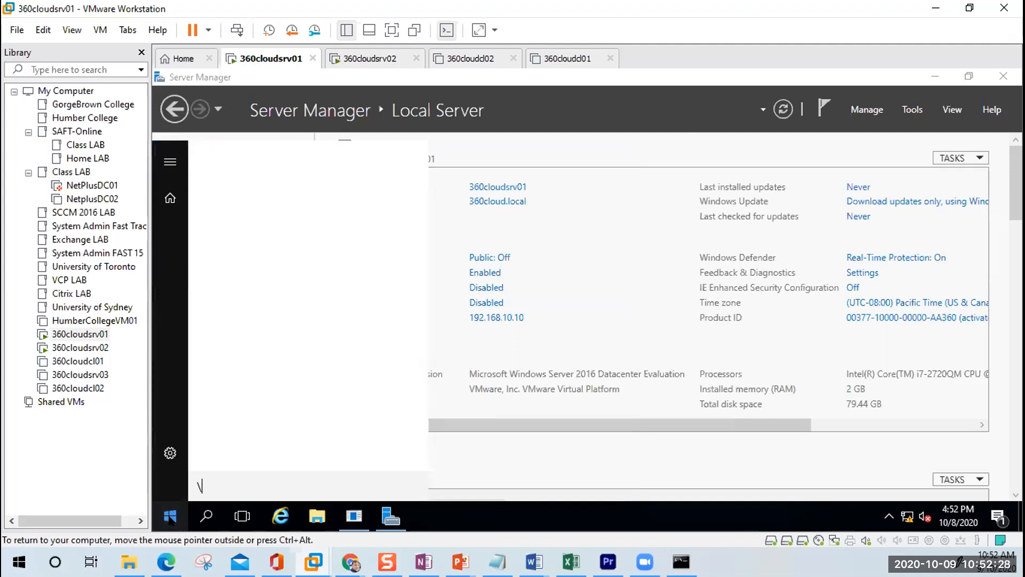
text(\)
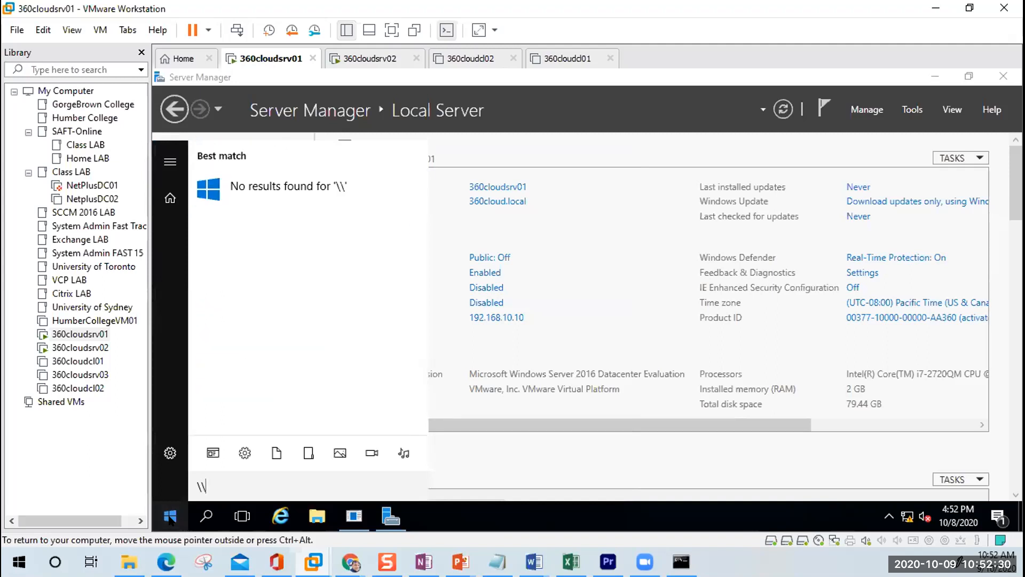
text(192)
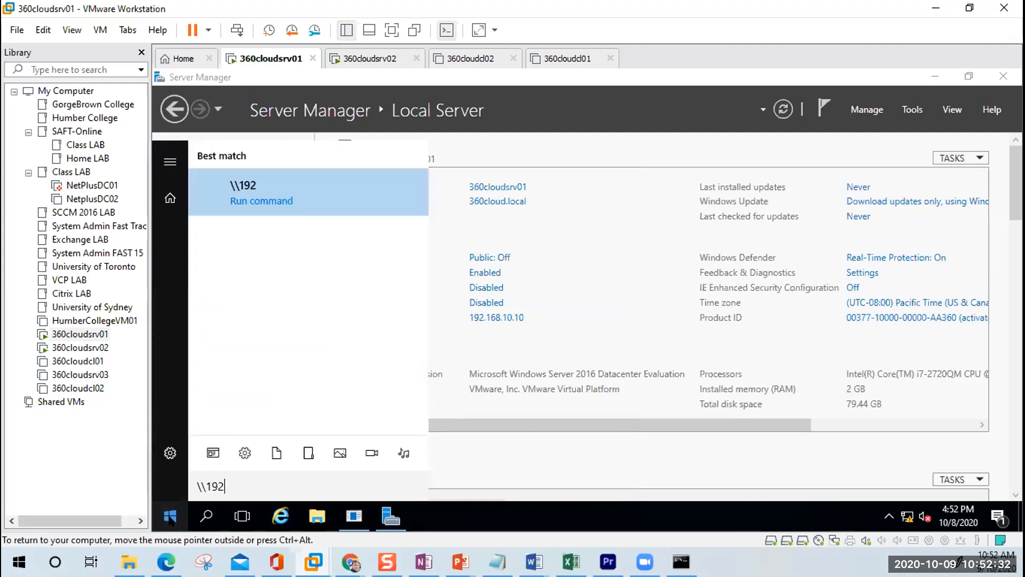
click(171, 521)
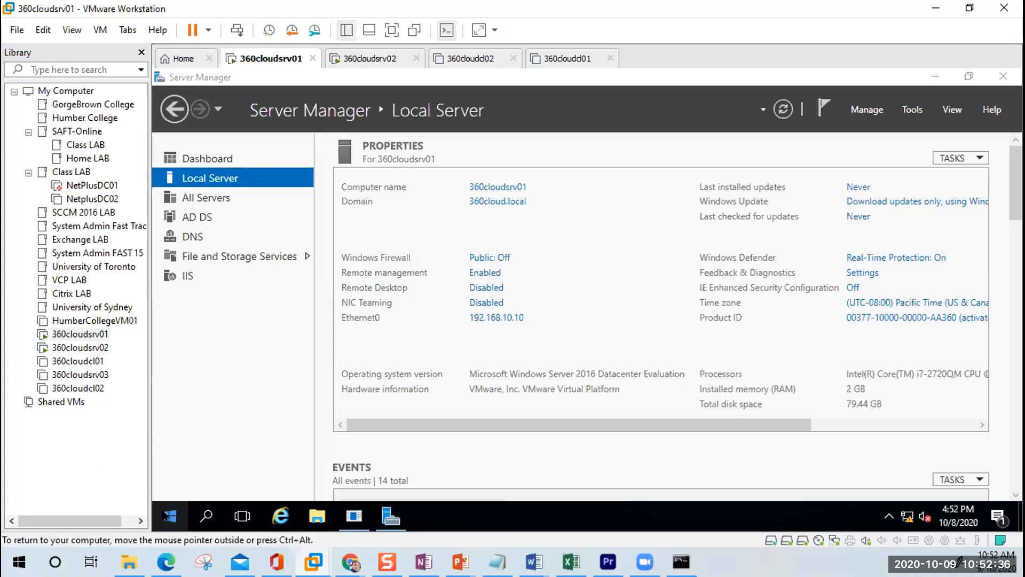
click(169, 517)
click(206, 516)
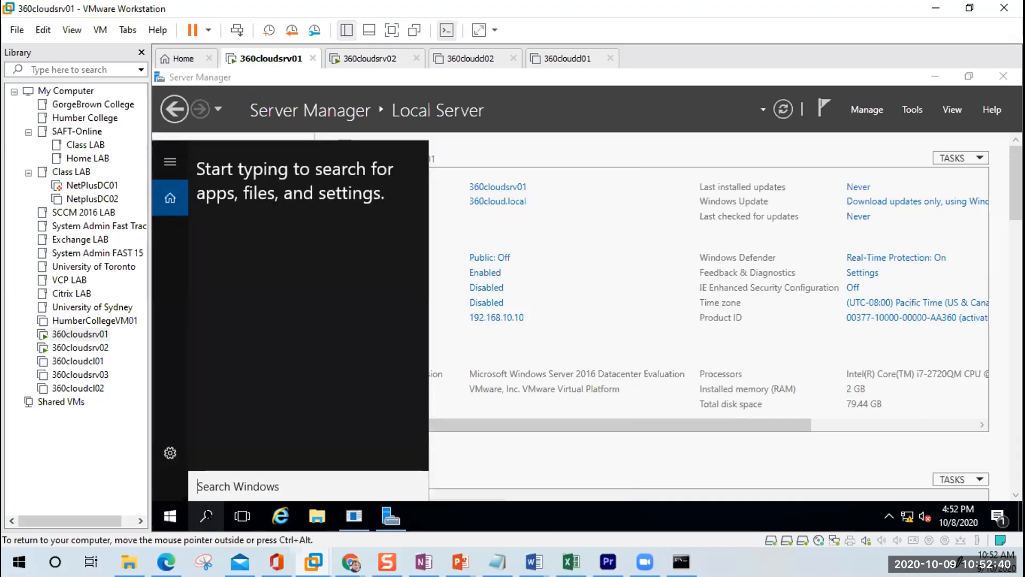
text(\)
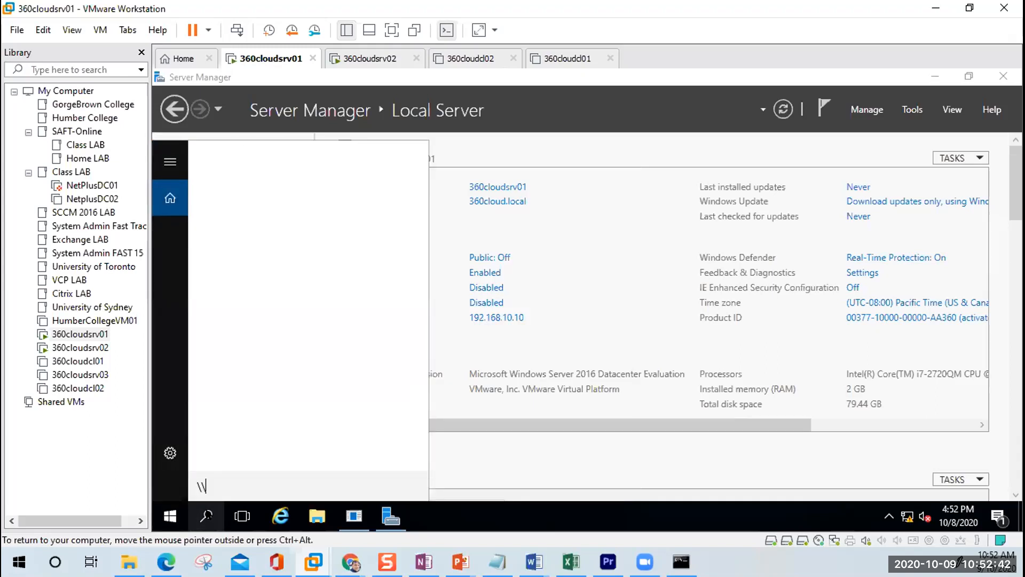
text(\)
key(BackSpace)
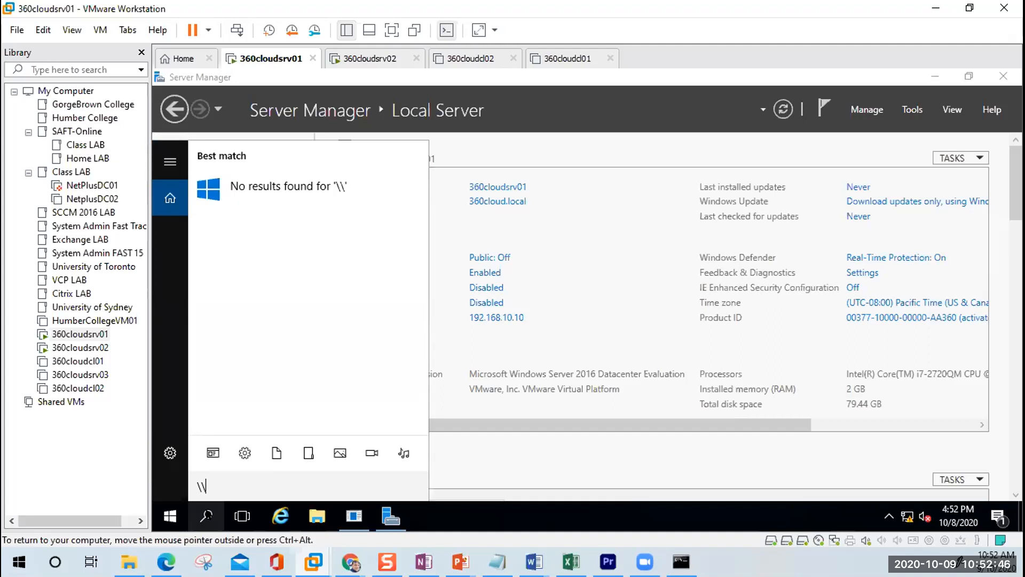
text(192.168)
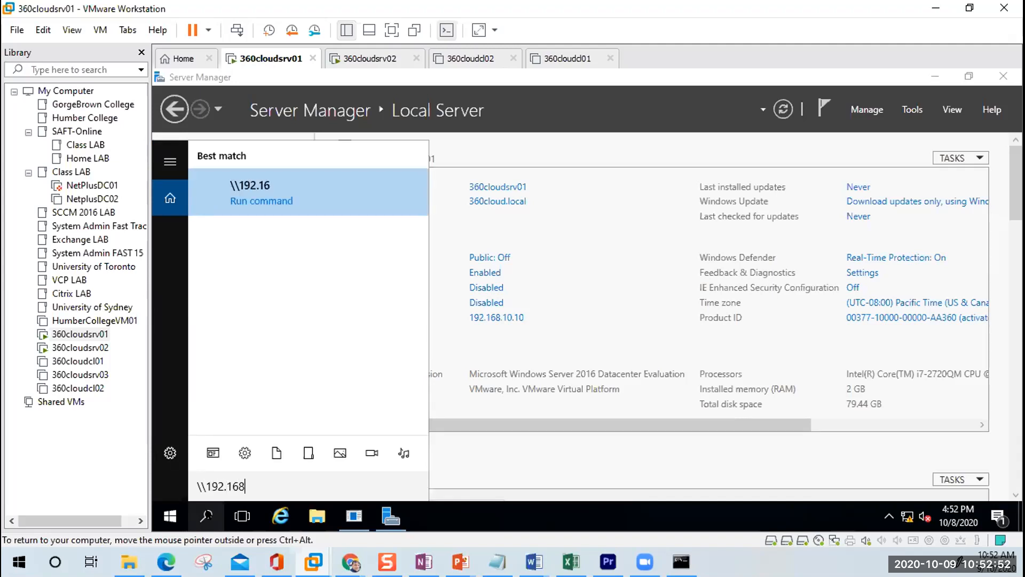
key(Escape)
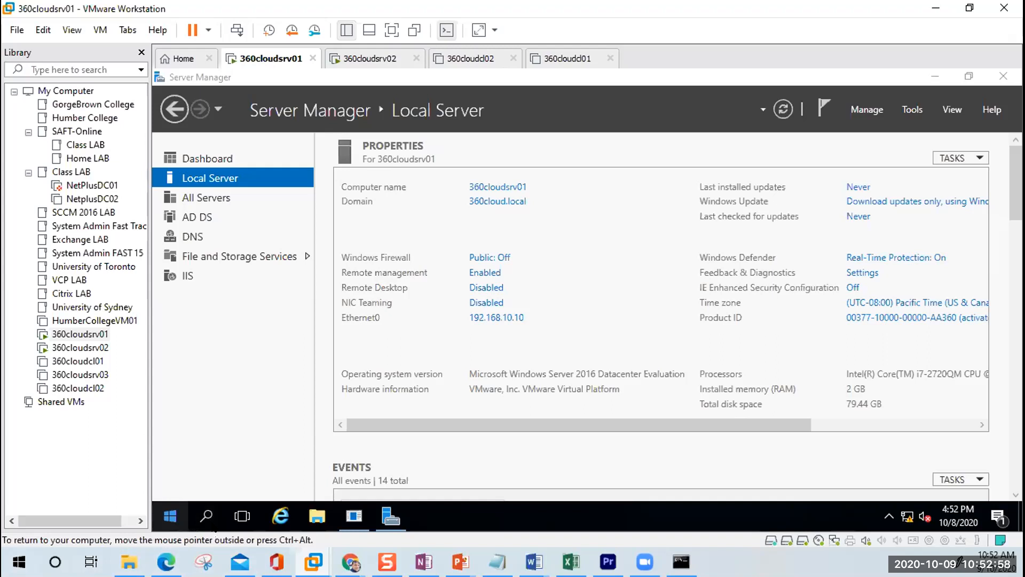
click(208, 516)
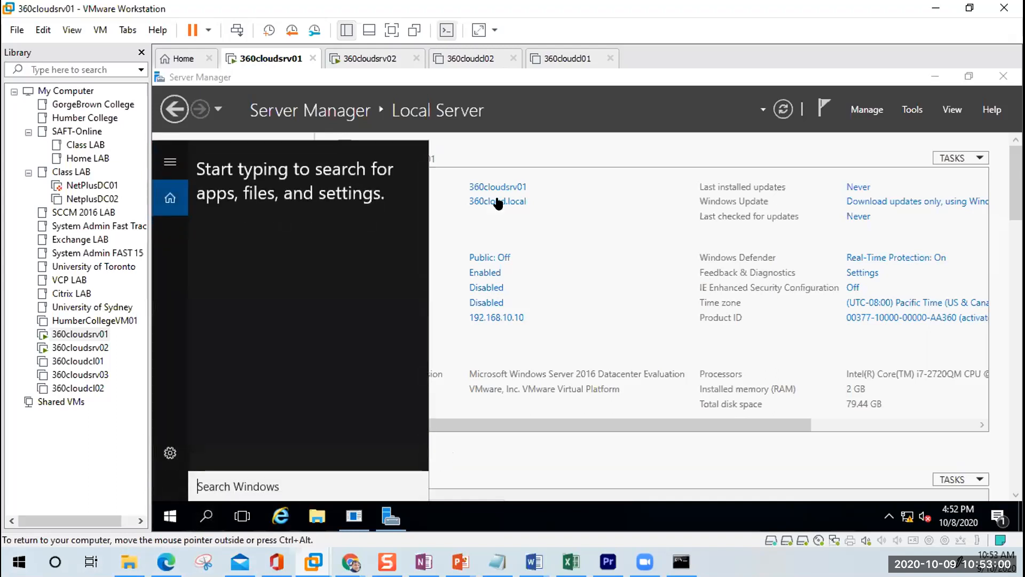
Step: Enter \\192.168.10.12 in Internet Explorer's address bar and select it for copying
click(280, 516)
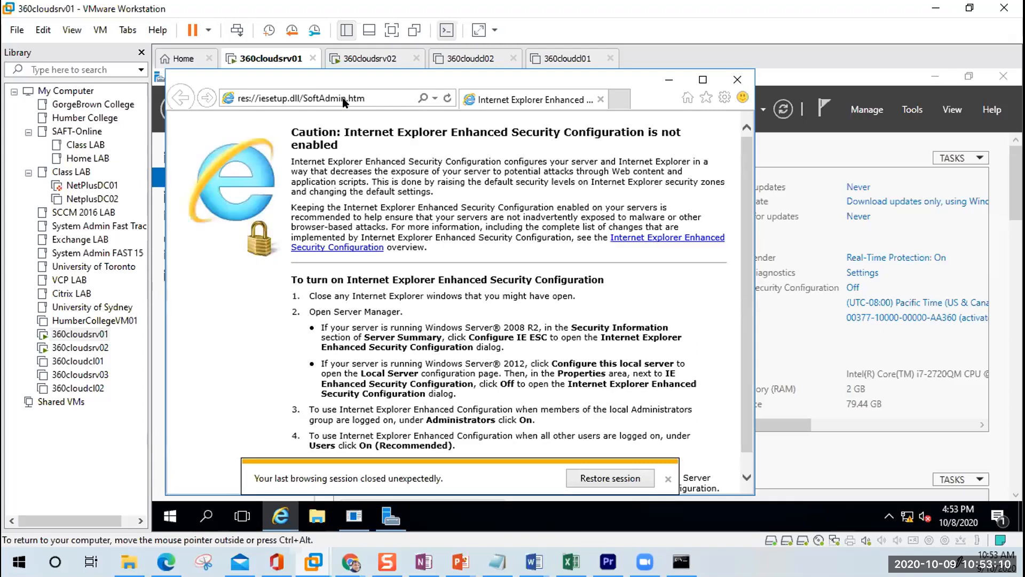
click(374, 95)
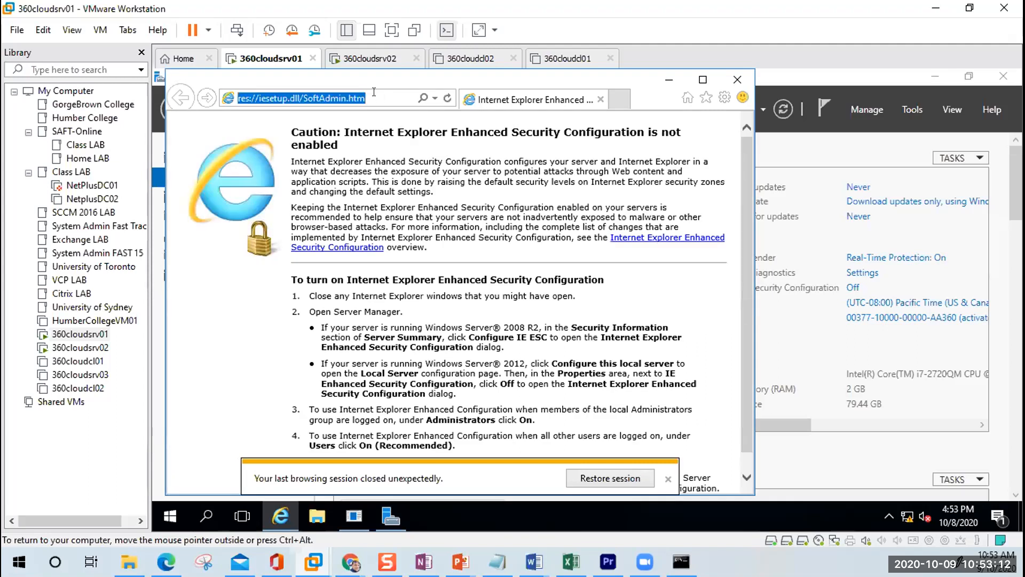
text(\)
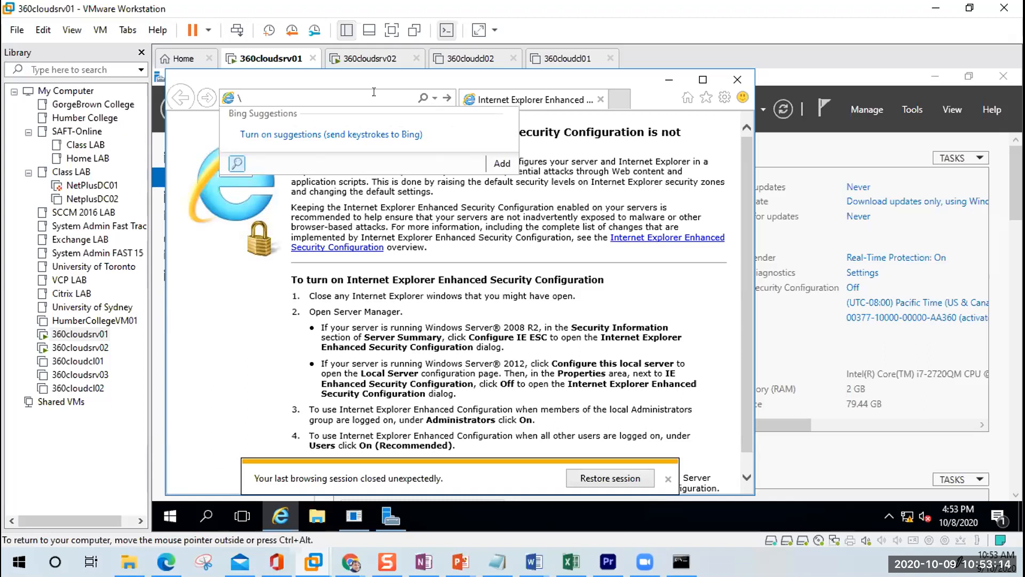
text(\10.)
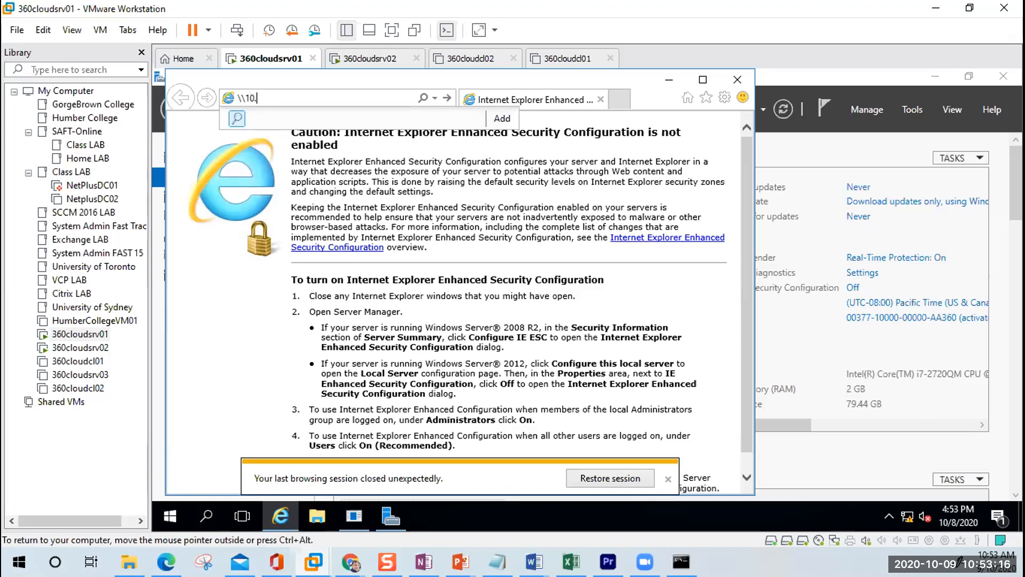
key(BackSpace)
key(BackSpace)
text(92.168.10.12)
drag(309, 95, 194, 97)
key(ctrl+c)
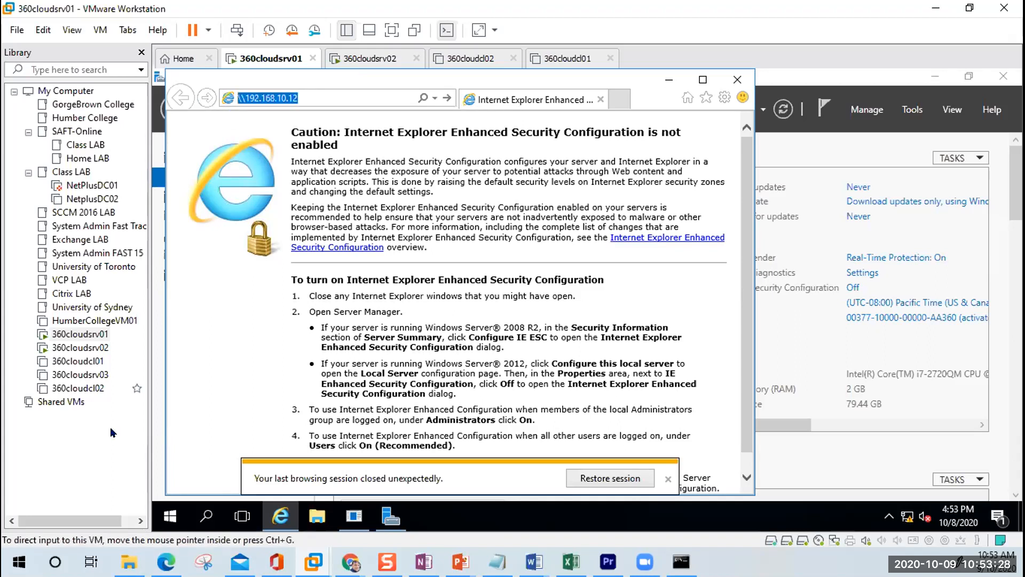
Step: Paste \\192.168.10.12 into Windows Search and run it to open the share in File Explorer
click(206, 515)
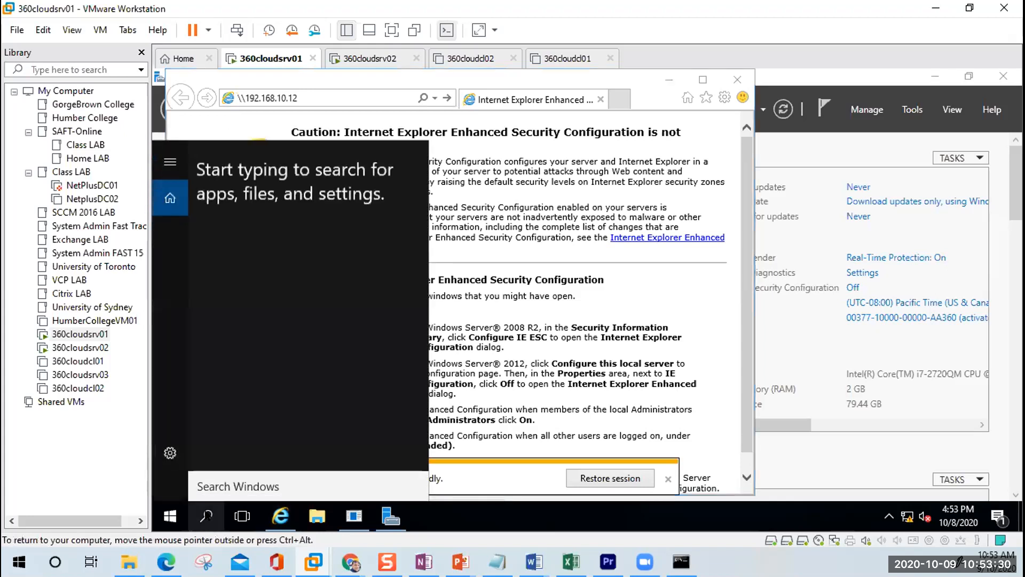
key(ctrl+v)
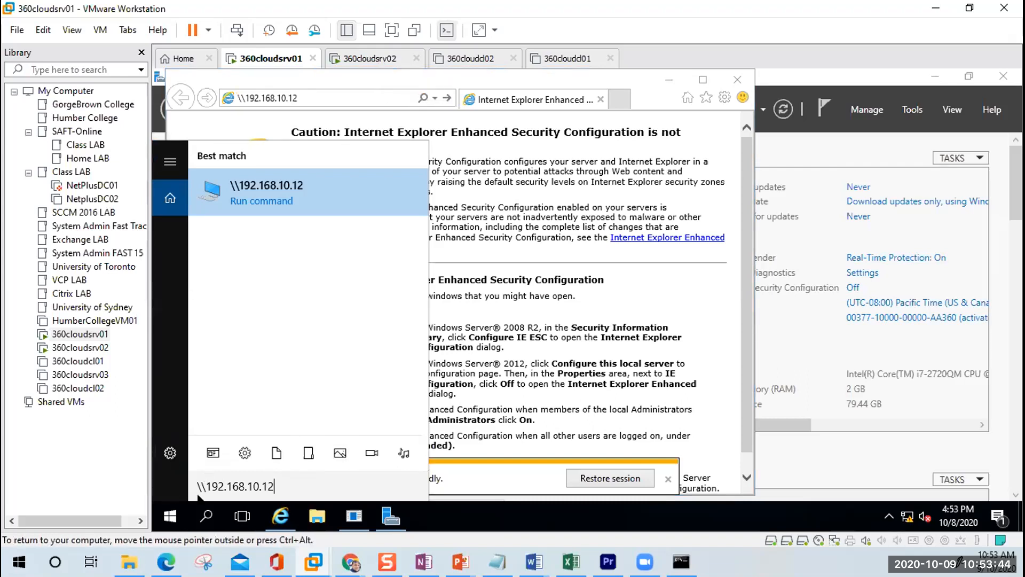
drag(203, 482, 194, 485)
click(287, 480)
key(Return)
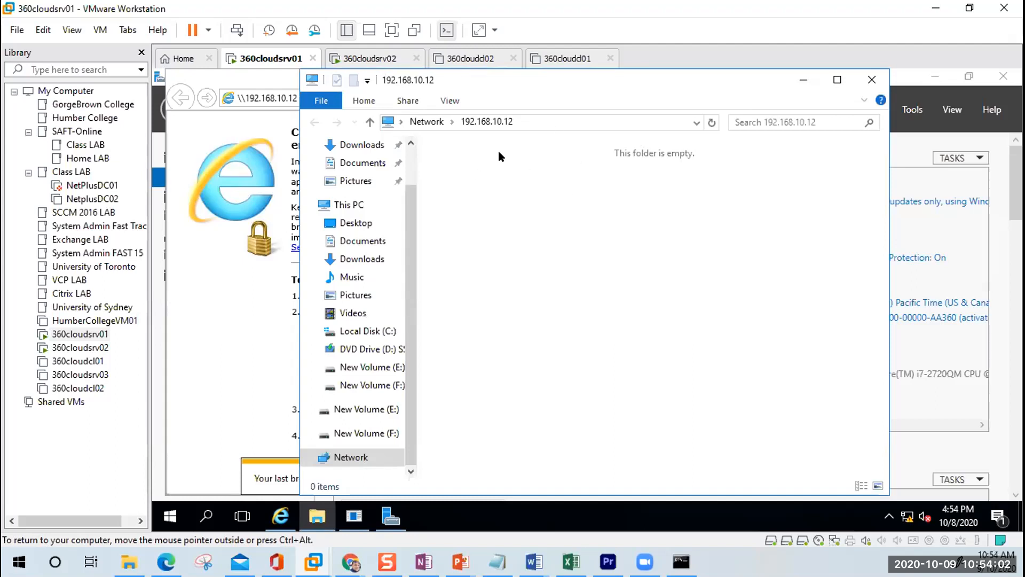
Step: On Whiteboard slide 72, duplicate the laptop picture and place the copy beside PC2
click(460, 562)
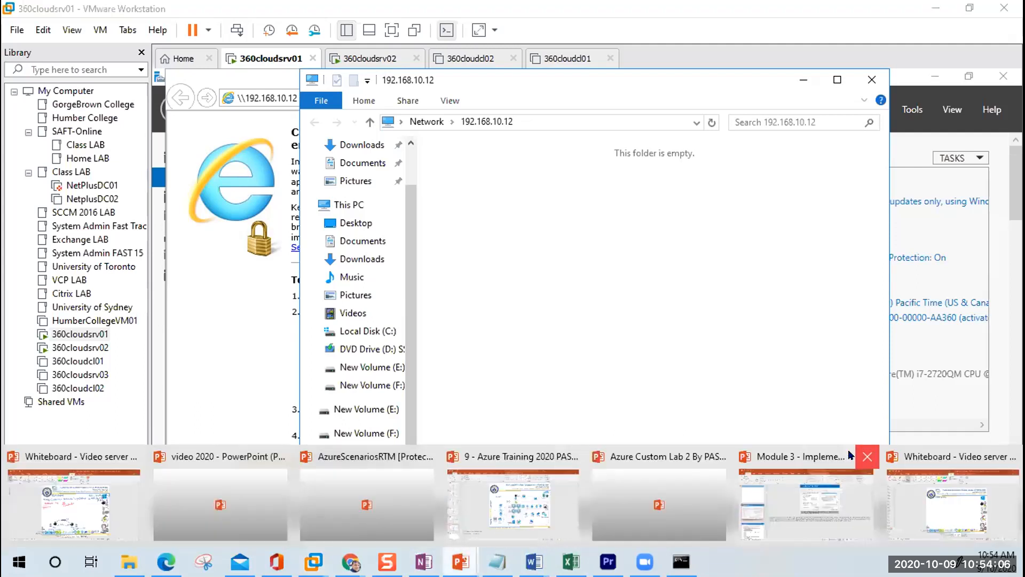
click(81, 515)
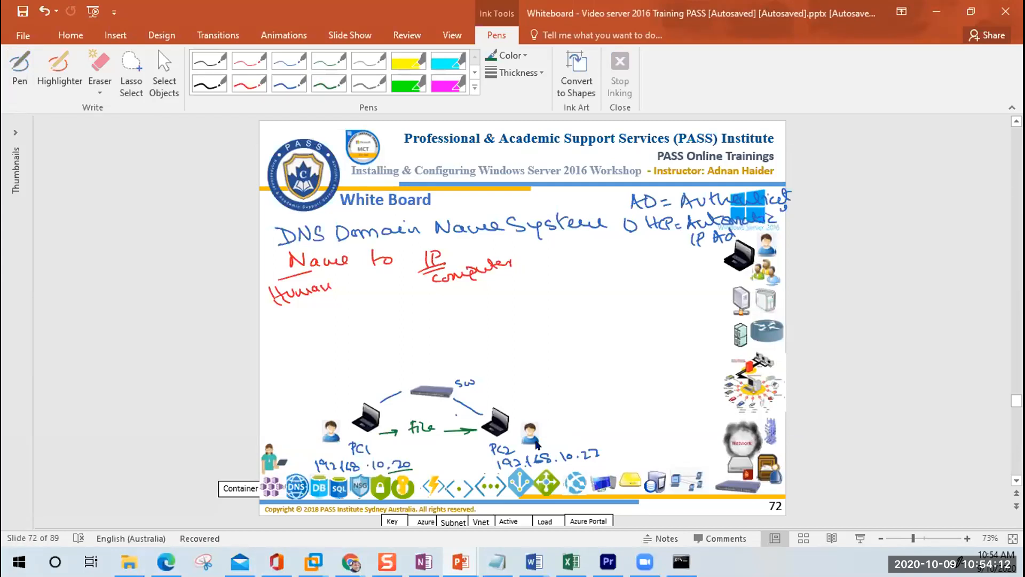
ctrl+scroll(537, 445, up, 1)
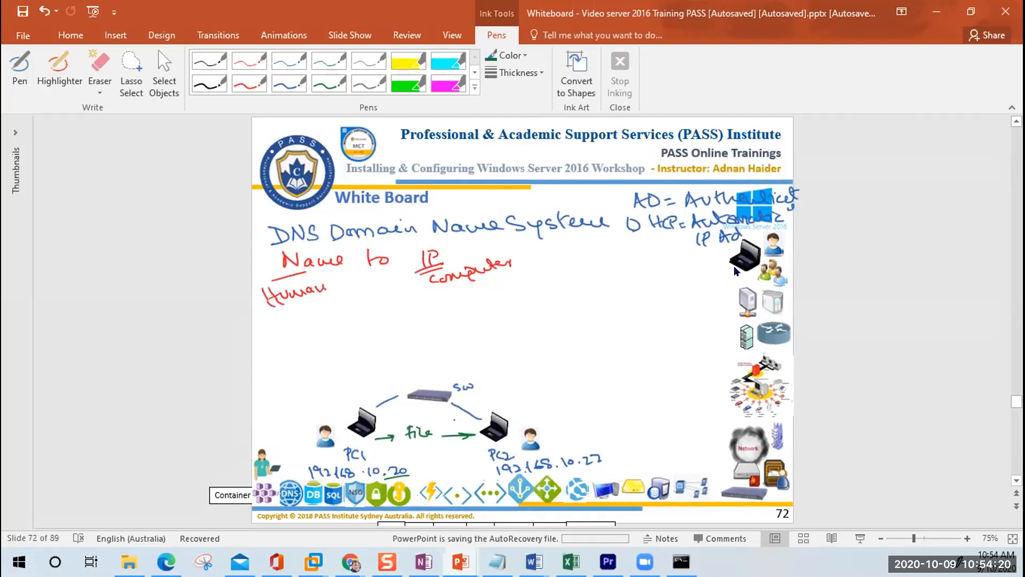
drag(736, 272, 577, 430)
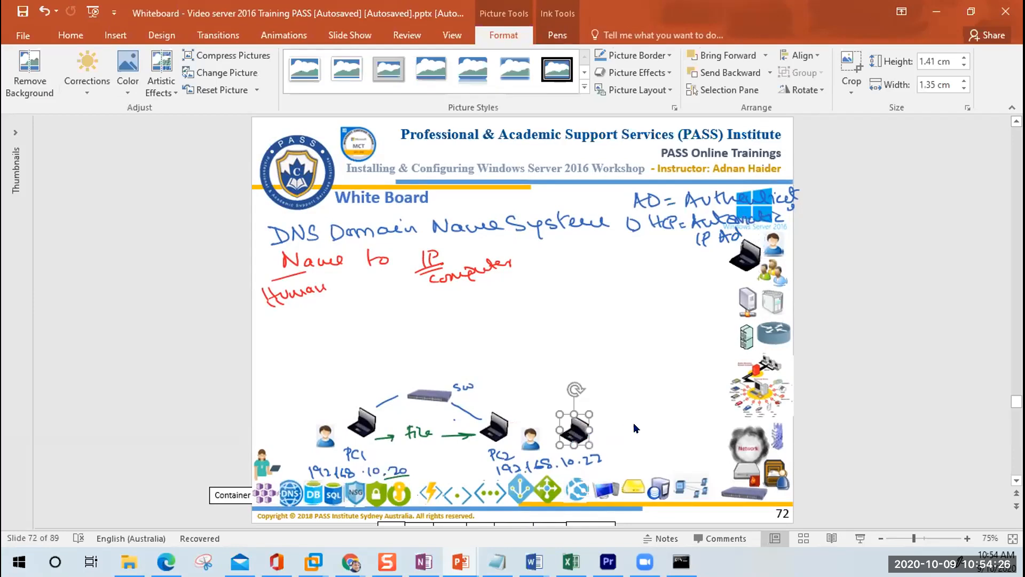
click(636, 428)
click(580, 432)
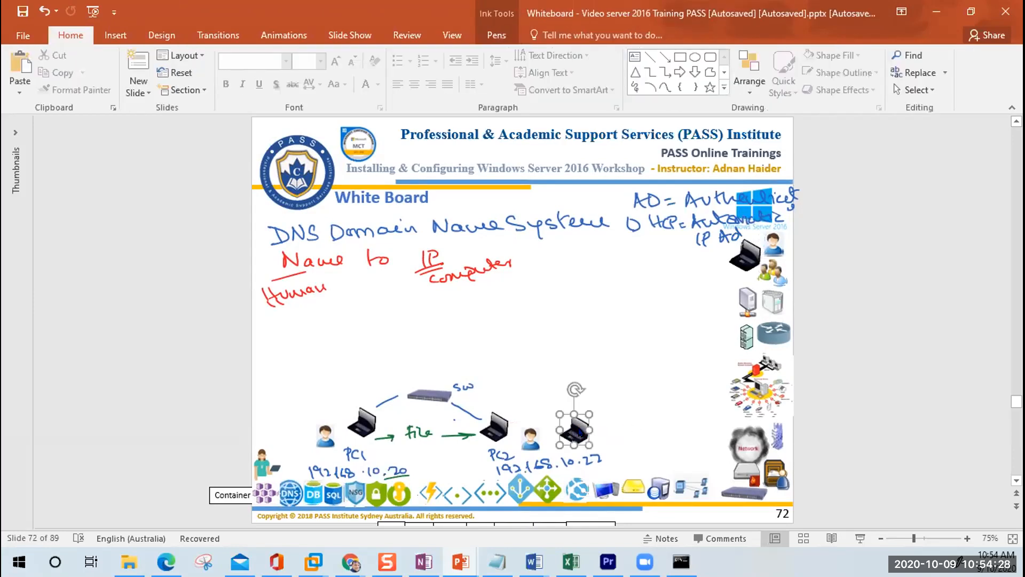
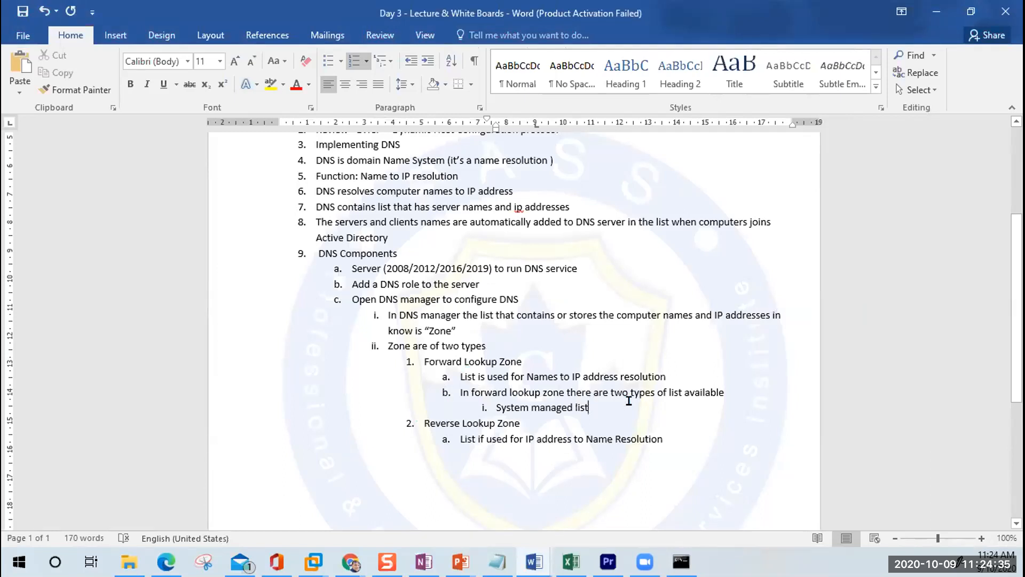
Step: Add 'The domain list "360cloud.local"' with the sub-point 'Domain list the one that we work with'
key(Return)
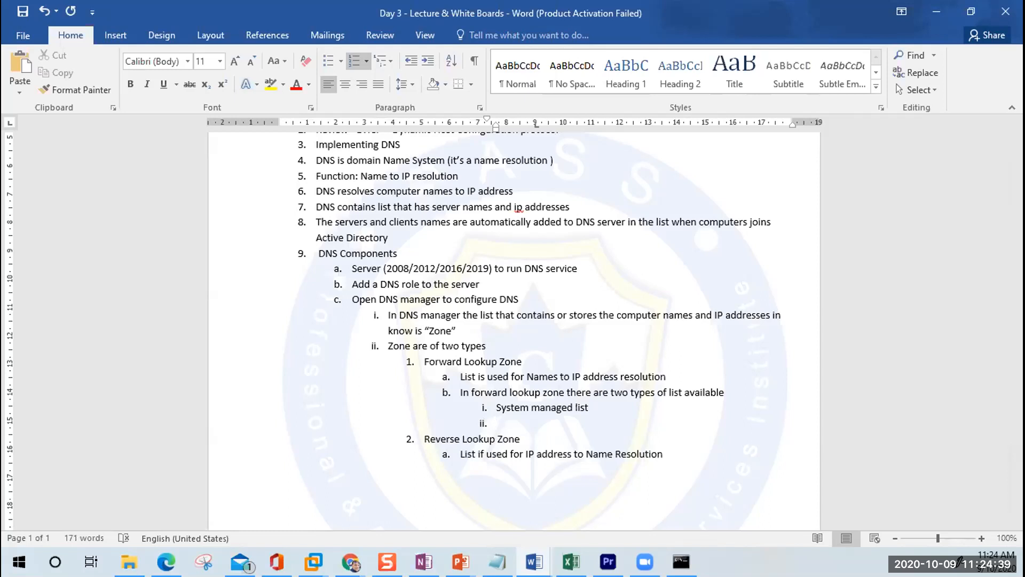
text(The domain)
text( list)
text("c)
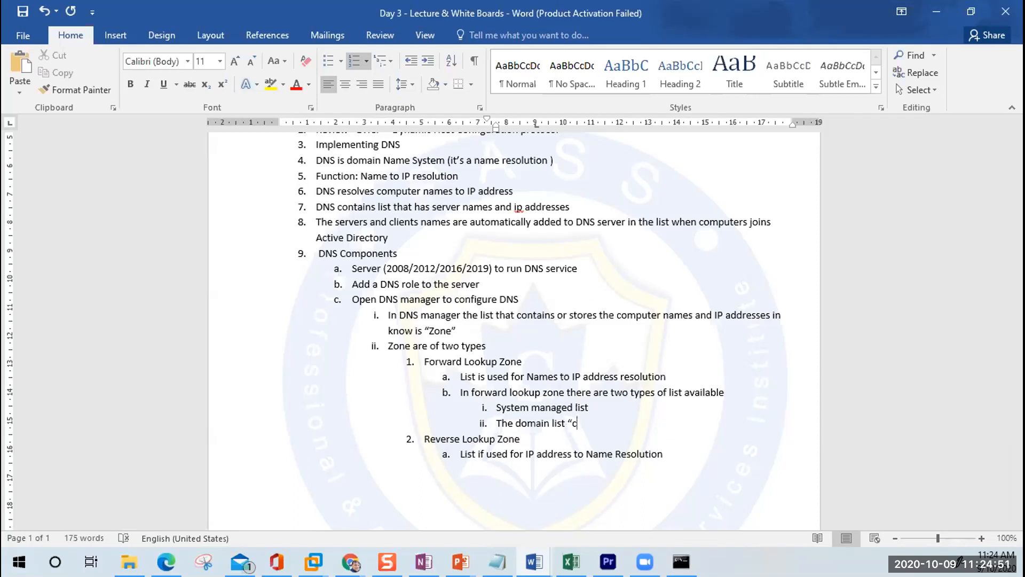
key(BackSpace)
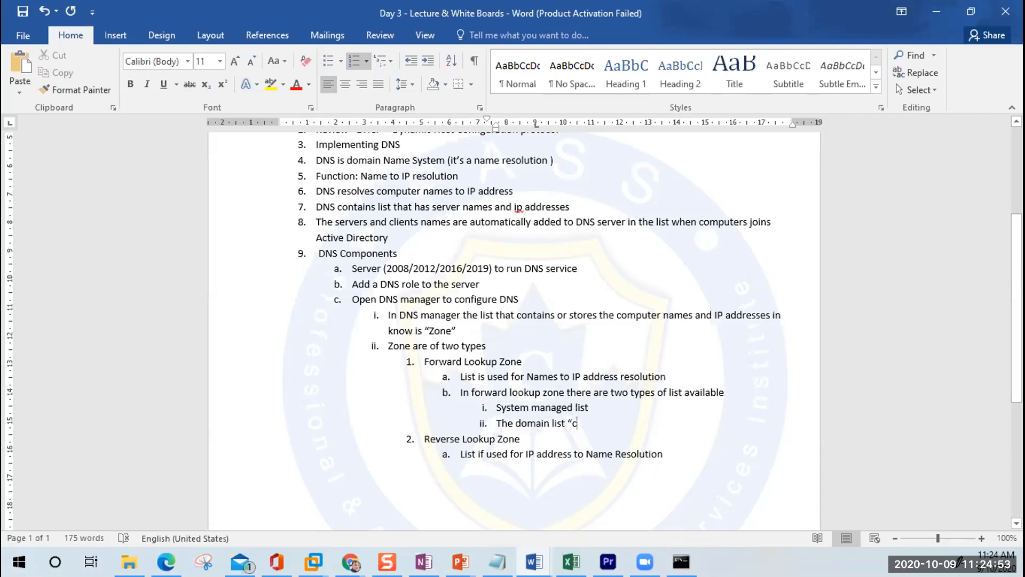
text(360)
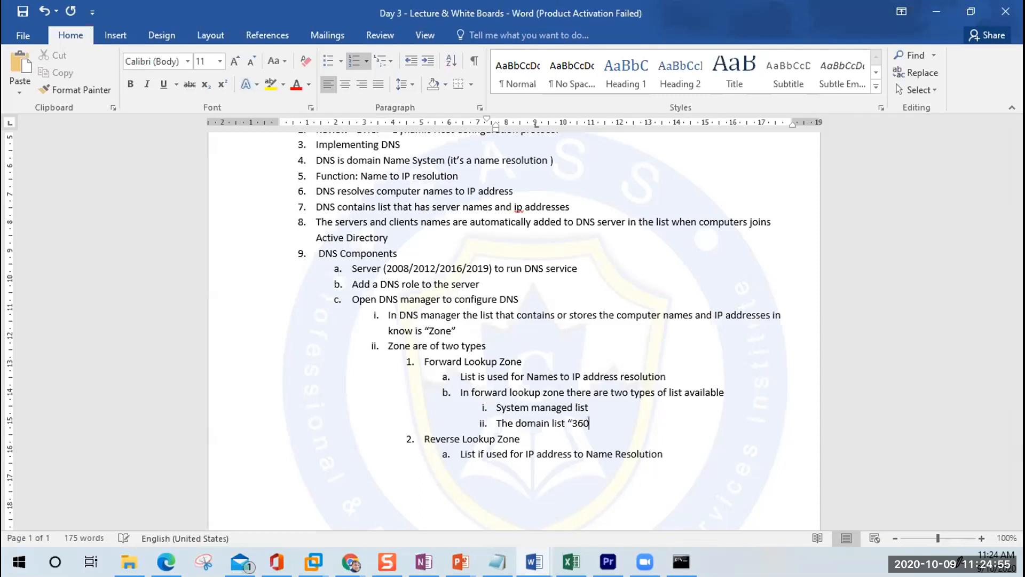
text(cloud.local)
text(")
key(Return)
key(Tab)
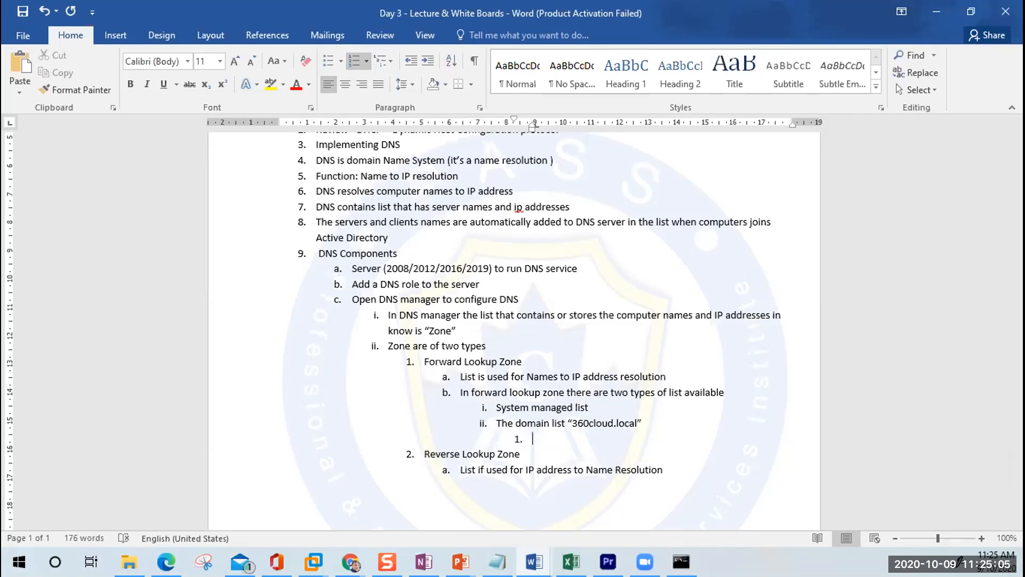
text(Domain list the o)
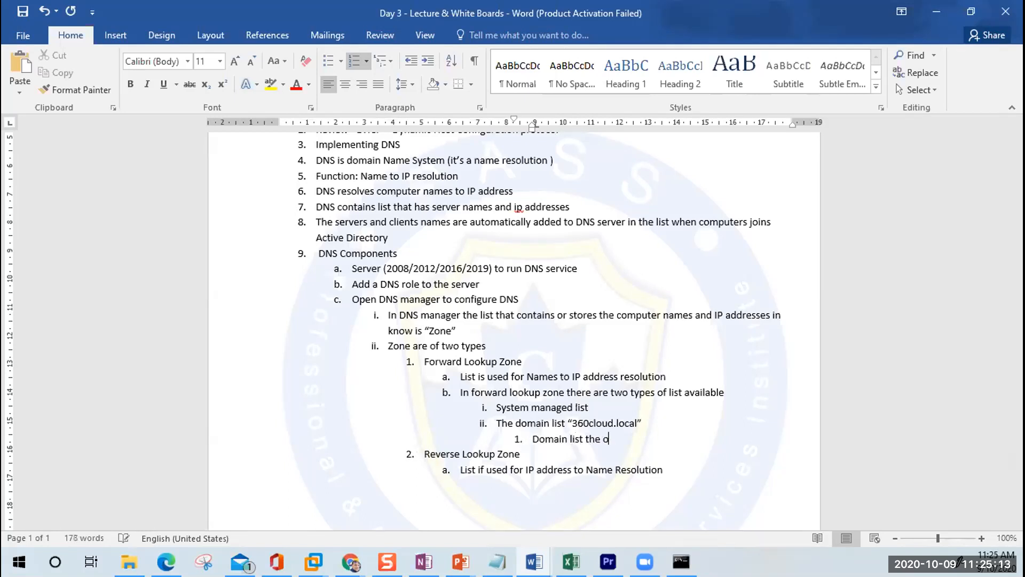
text(ne that we work with)
Step: Under System managed list, add 'This list is automatically maintained and we don't make any changes to this'
key(Up)
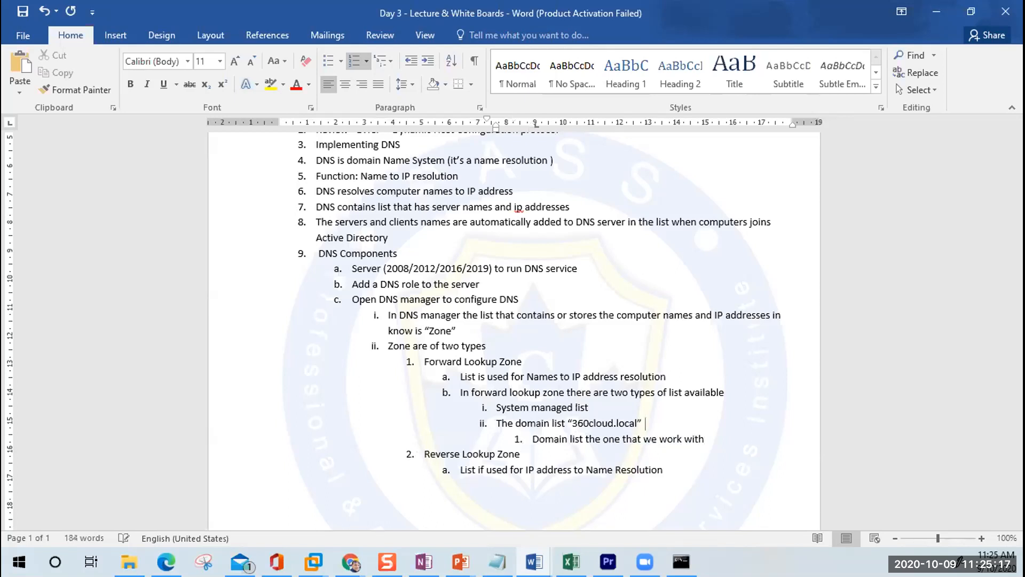
key(Return)
key(Tab)
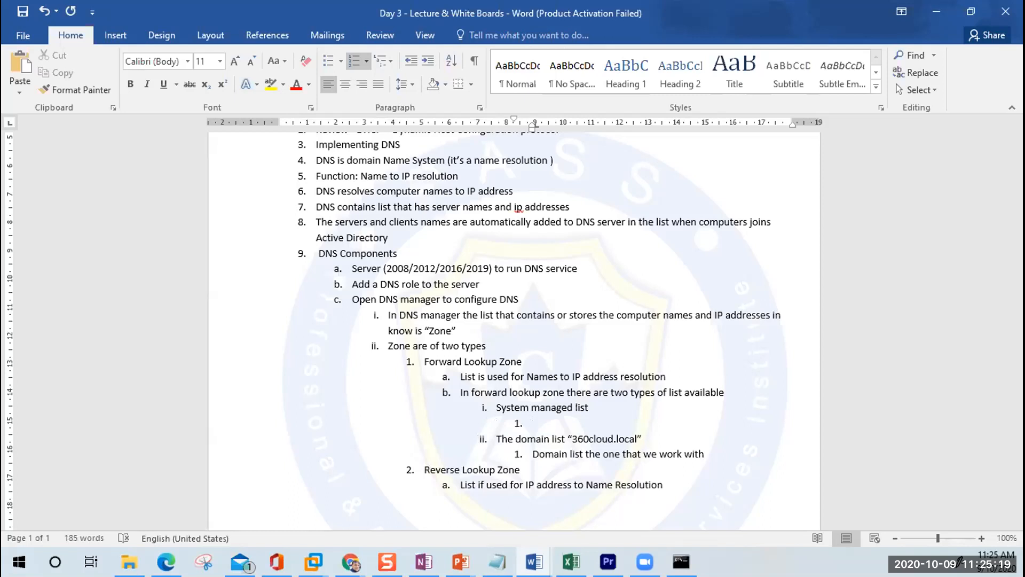
text(This ilist)
key(Left)
key(Left)
key(Left)
key(Left)
key(Left)
key(Delete)
click(628, 419)
text(is automat)
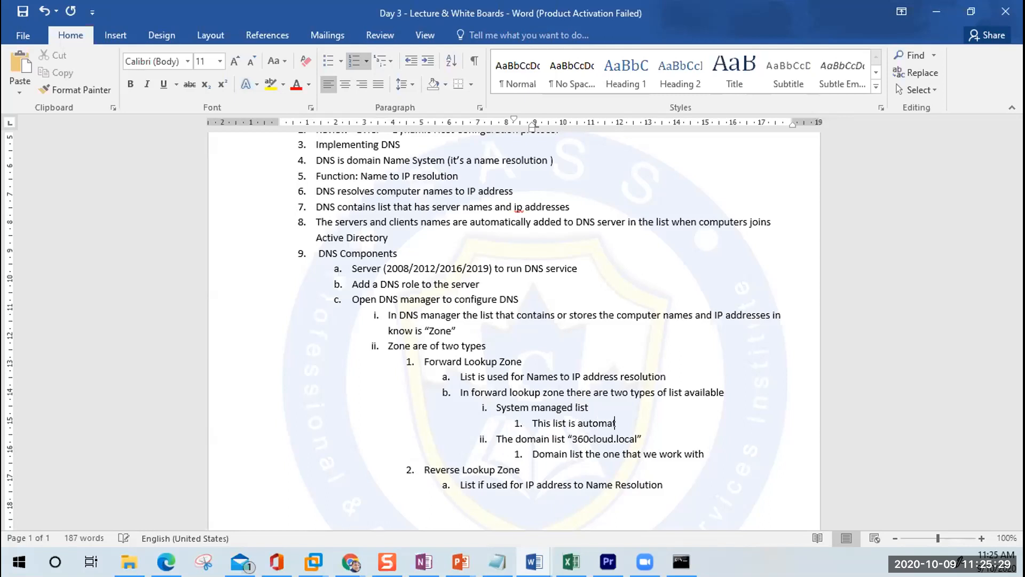
text(ically man)
key(BackSpace)
key(BackSpace)
text(aintained and we don't make)
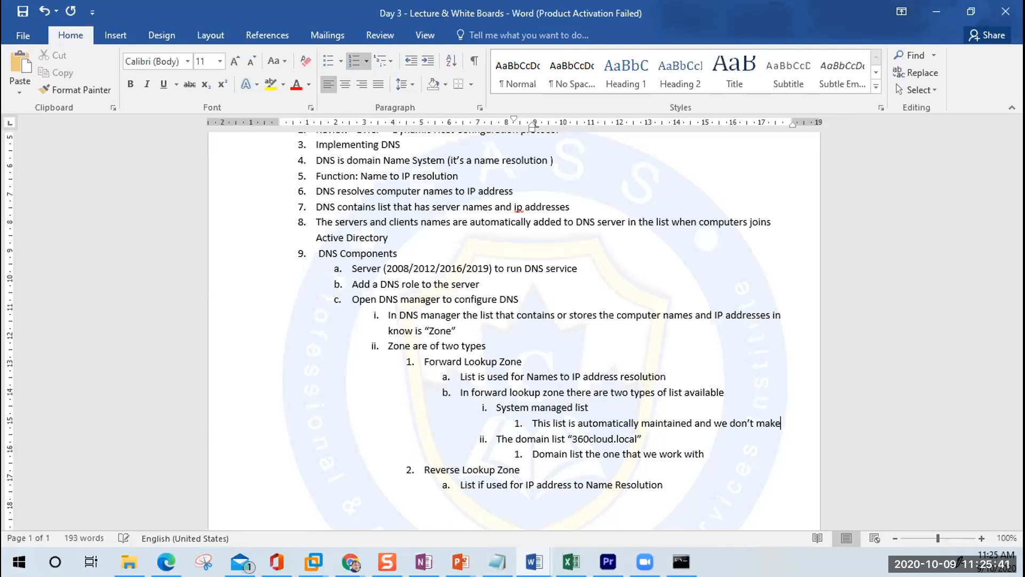
text( any changes to this)
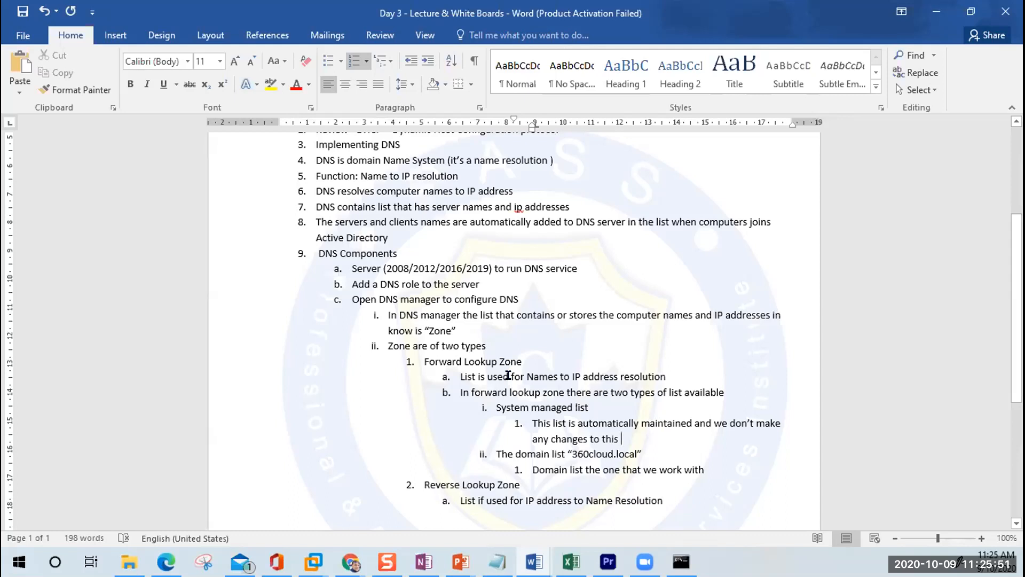
Step: Append 'service' after 'a name resolution' in item 4
scroll(508, 376, up, 3)
scroll(508, 376, down, 1)
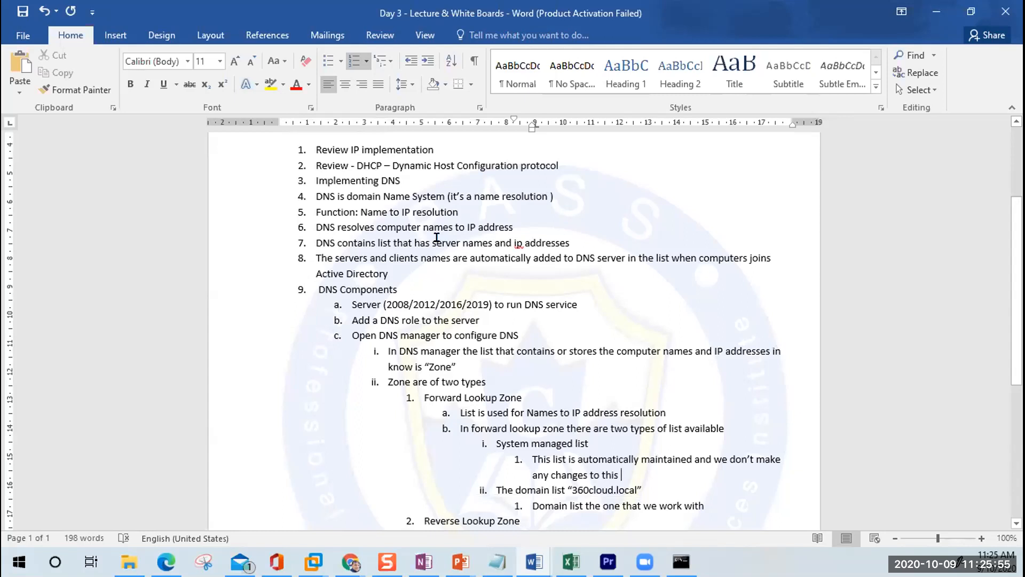
drag(311, 190, 418, 198)
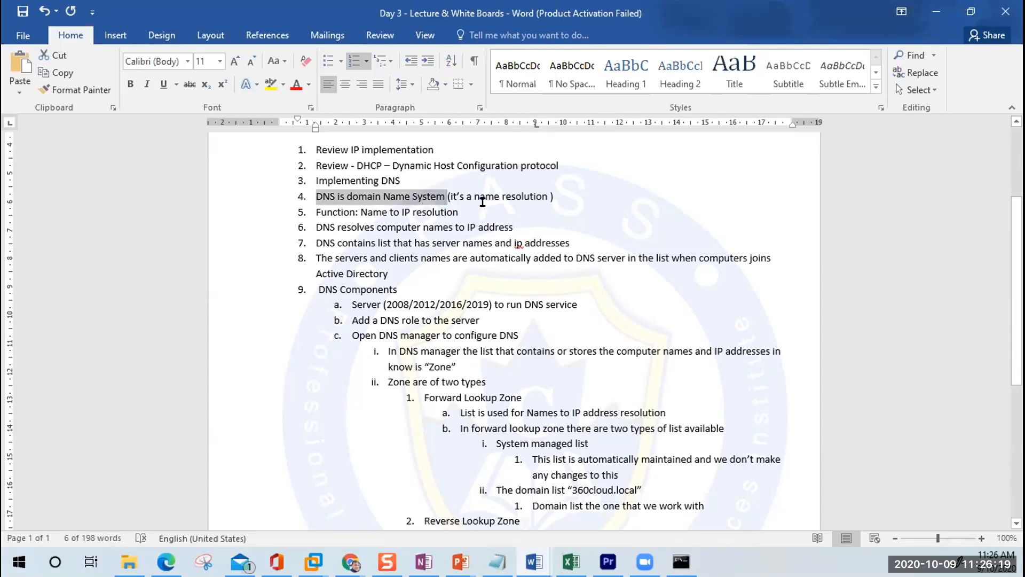
drag(470, 195, 548, 196)
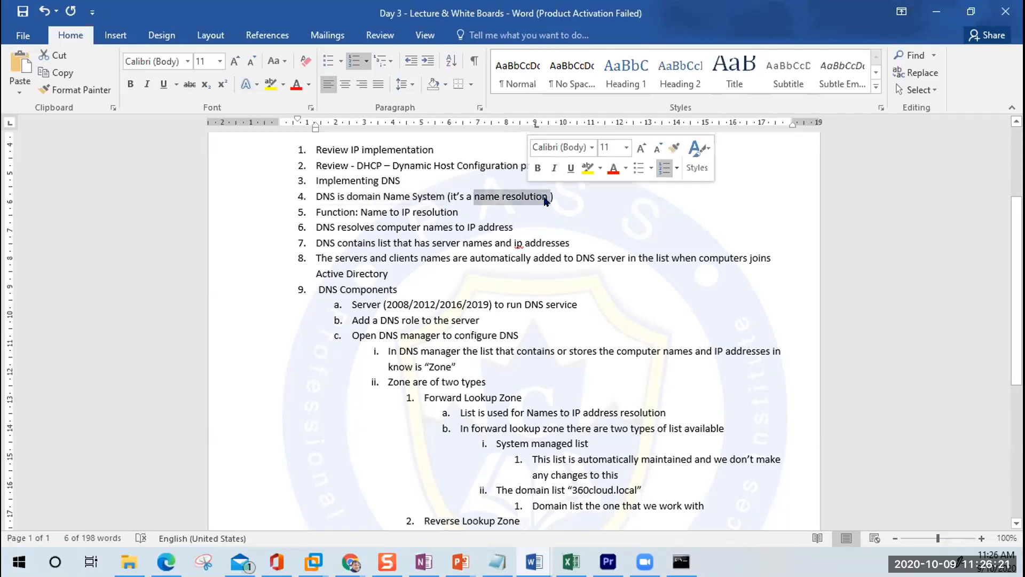
click(544, 194)
text(s )
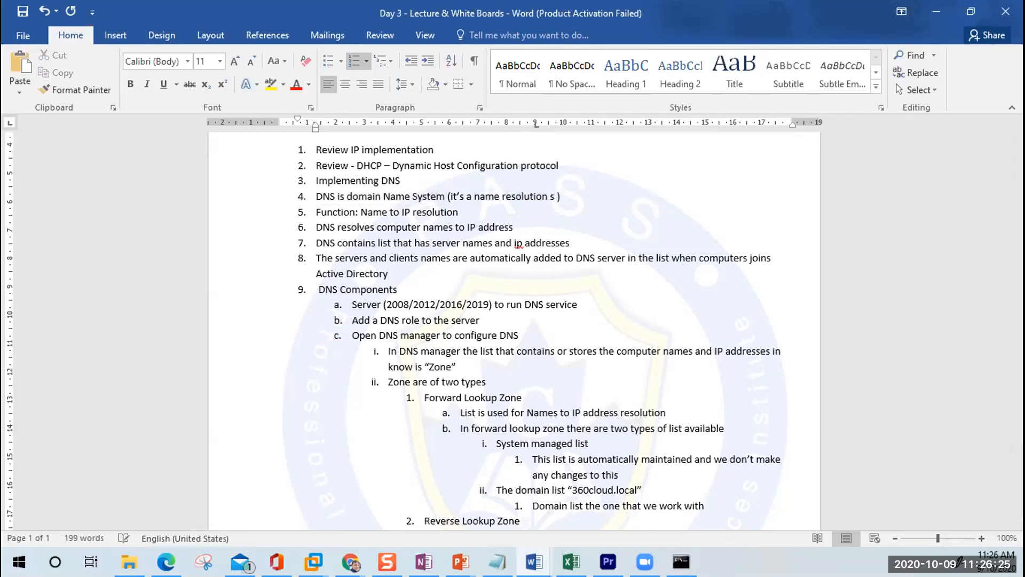
text(ervice)
Step: Change item 5's 'Function' to 'Functionality' and start an indented sub-point under item 6
click(354, 211)
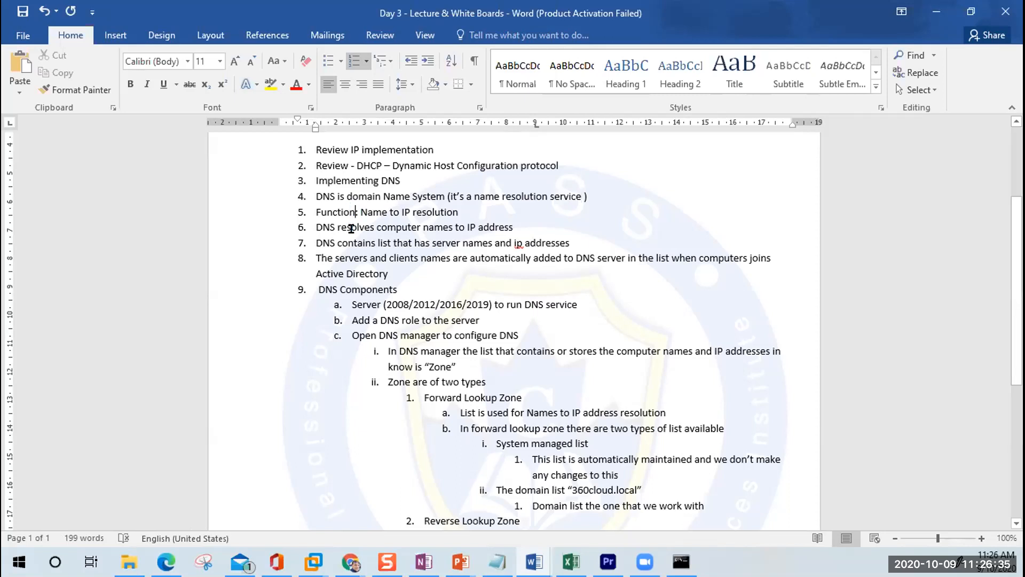
text(ality)
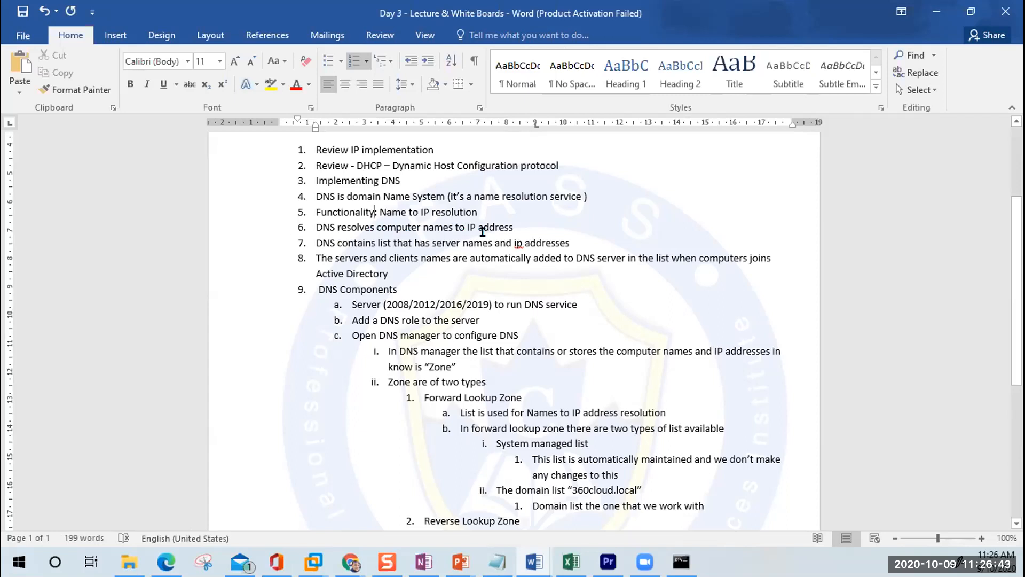
click(518, 226)
key(Return)
key(Tab)
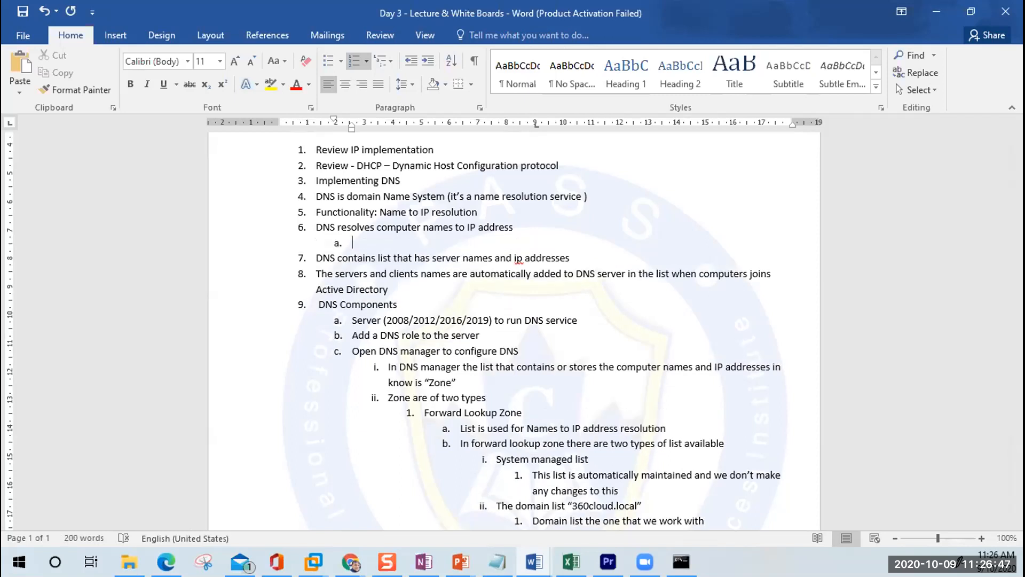
Step: Type 'Why do we need this service' with the nested answer 'Because computers understand ip'
text(Why do we need)
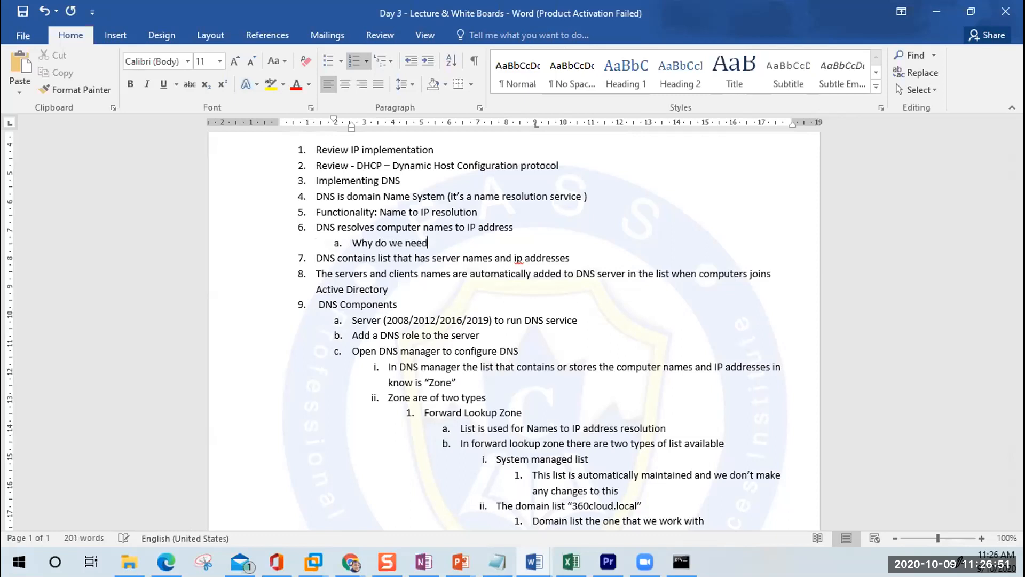
text( this service)
key(Return)
key(Tab)
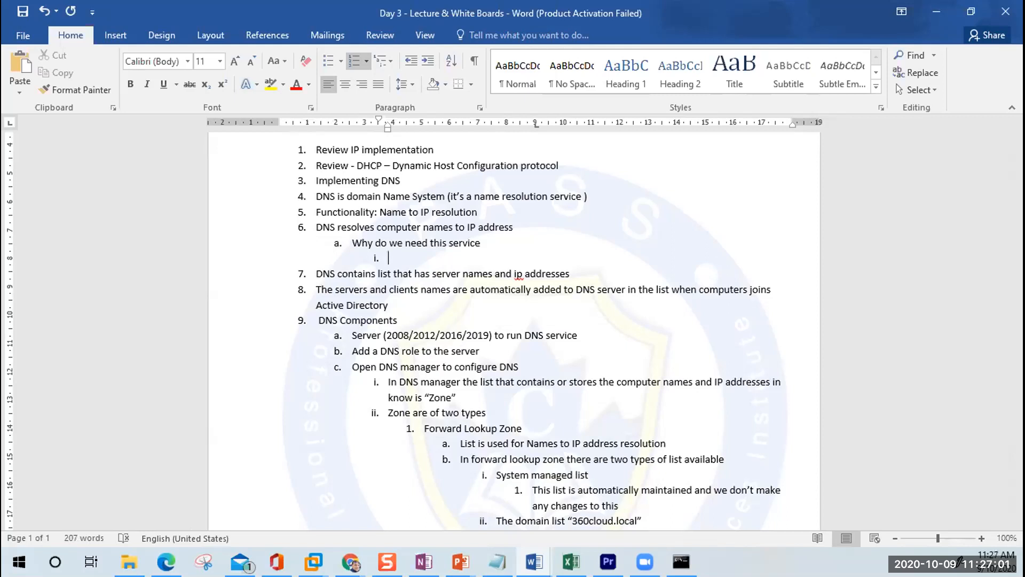
text(Because computers)
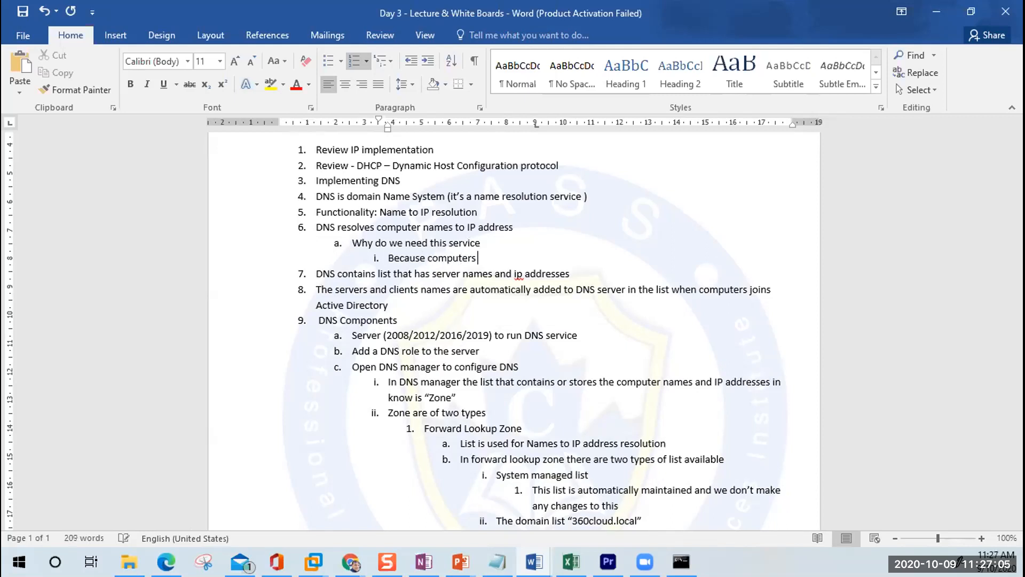
text( understand ip)
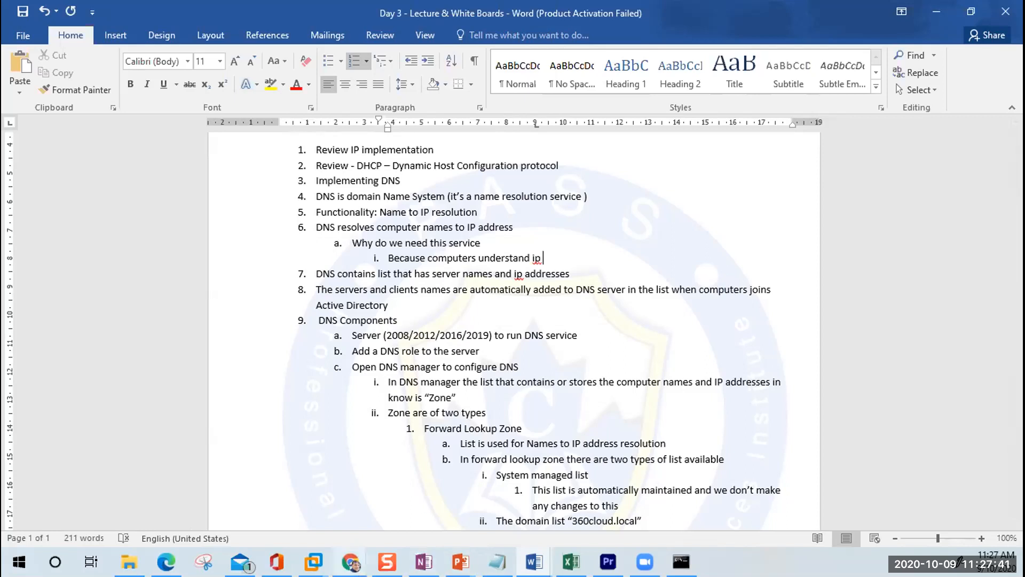
Step: Search 'trsut point dns' in a new Chrome tab and scroll the trust-anchor results
mouse_move(350, 558)
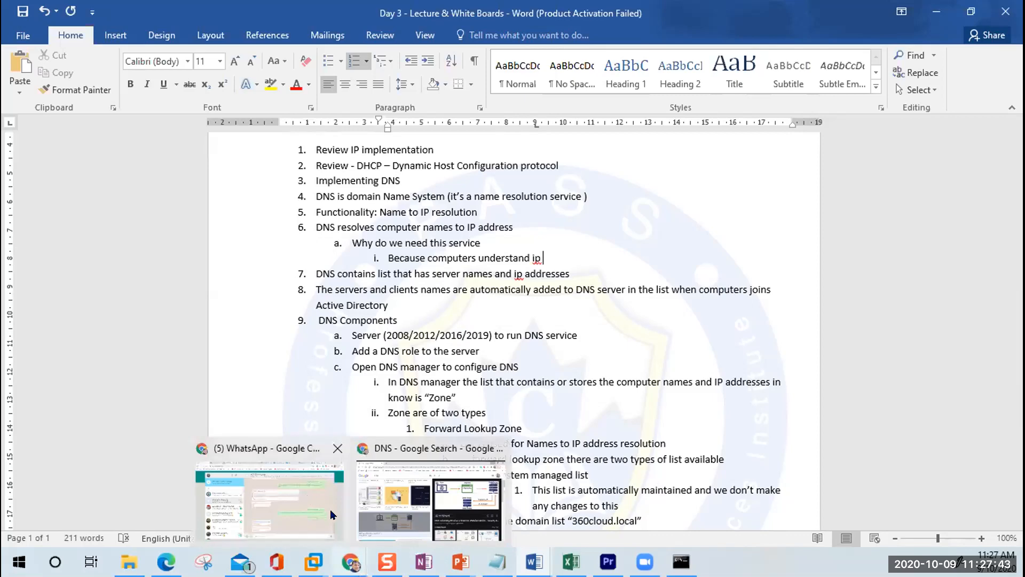
click(438, 499)
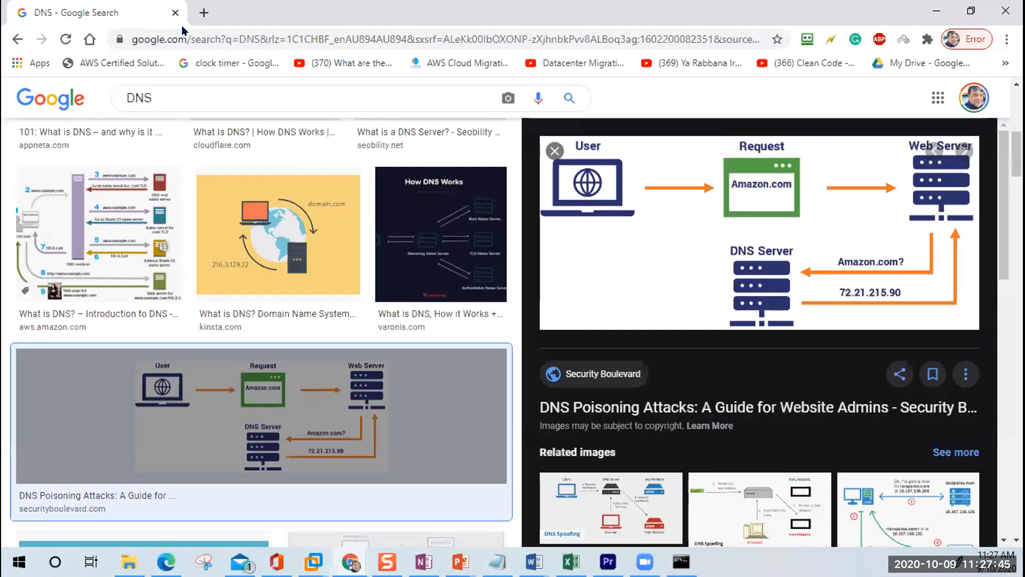
click(203, 12)
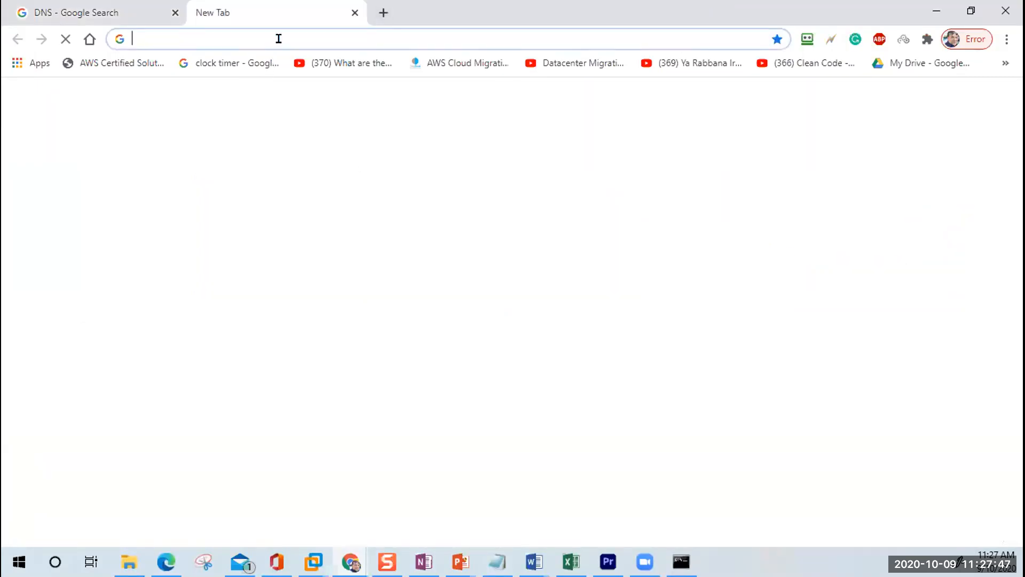
click(278, 39)
text(trsut)
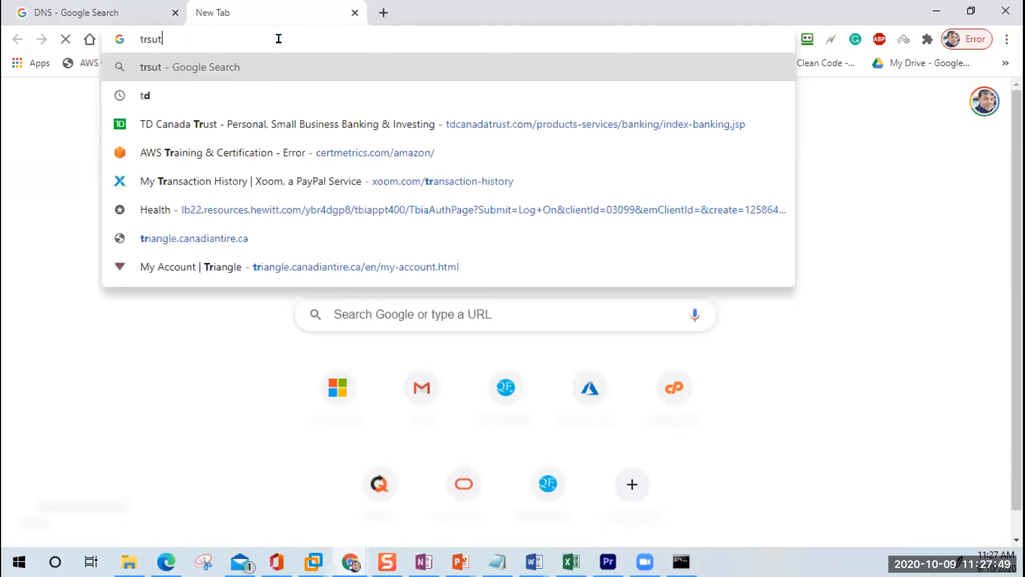
text( point)
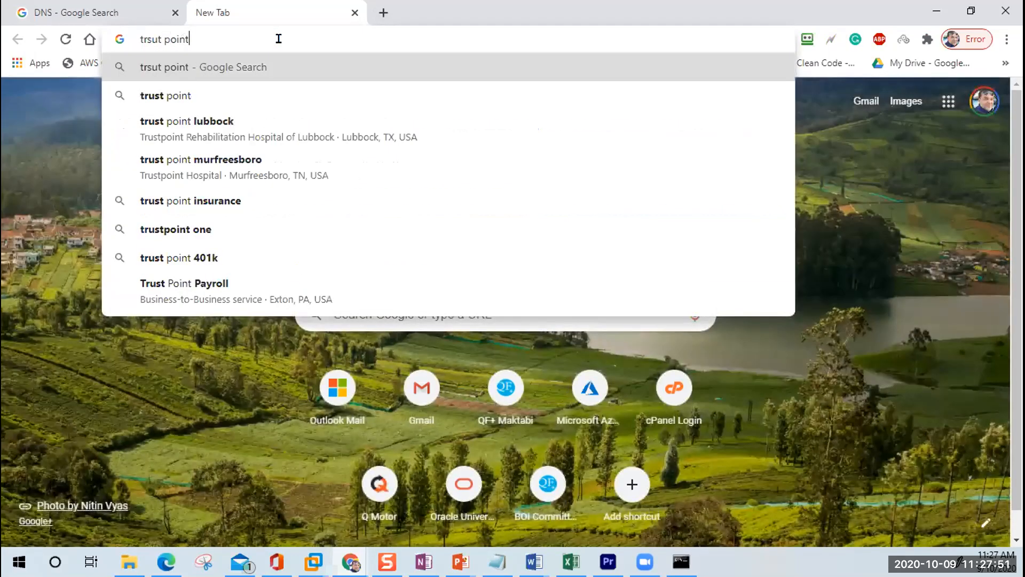
text(dns)
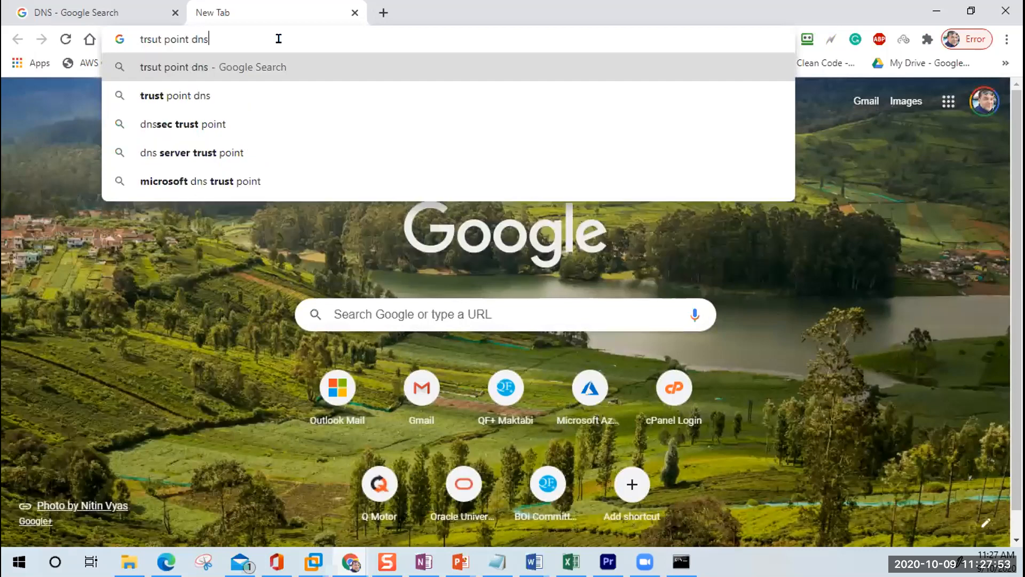
key(Return)
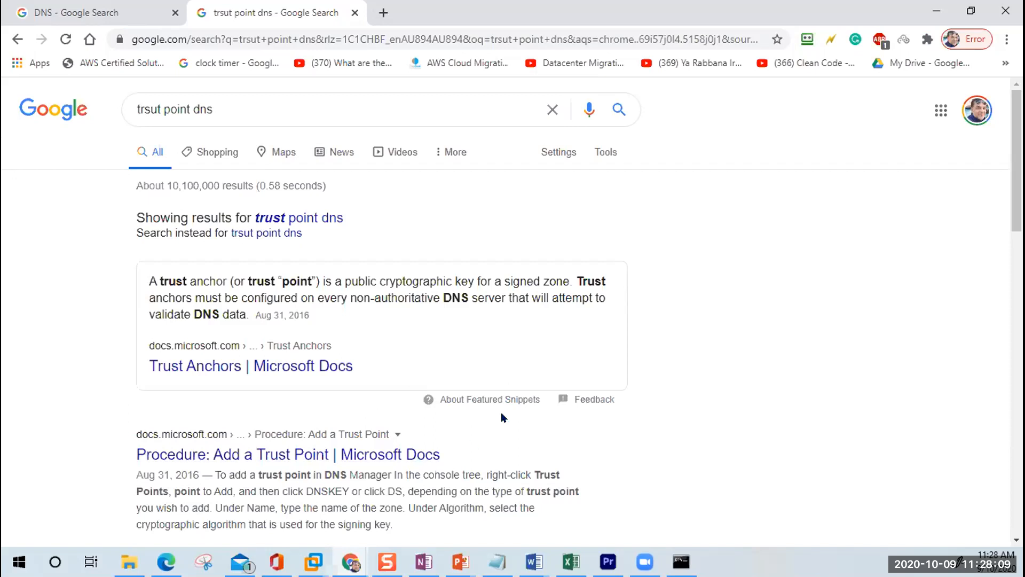
scroll(502, 415, down, 4)
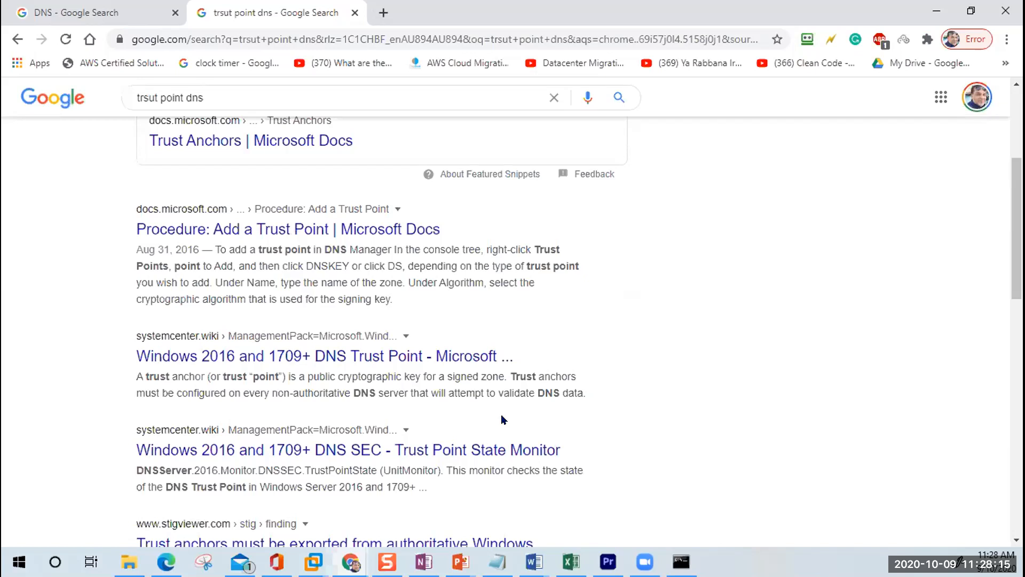
Step: Back in Word, finish 'ip addresses' and add 'And human can easily remember computer' below it
click(941, 12)
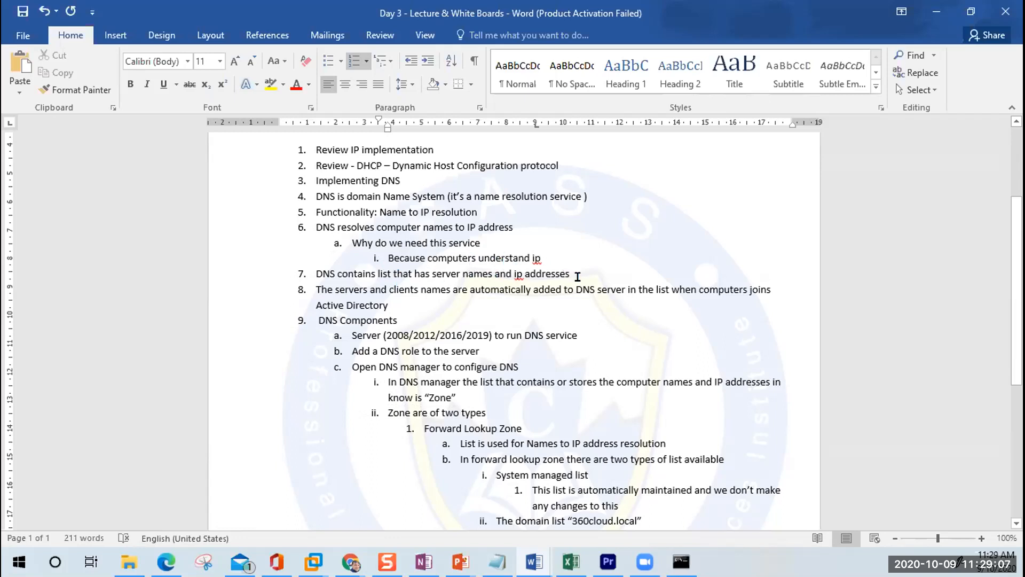
text(address)
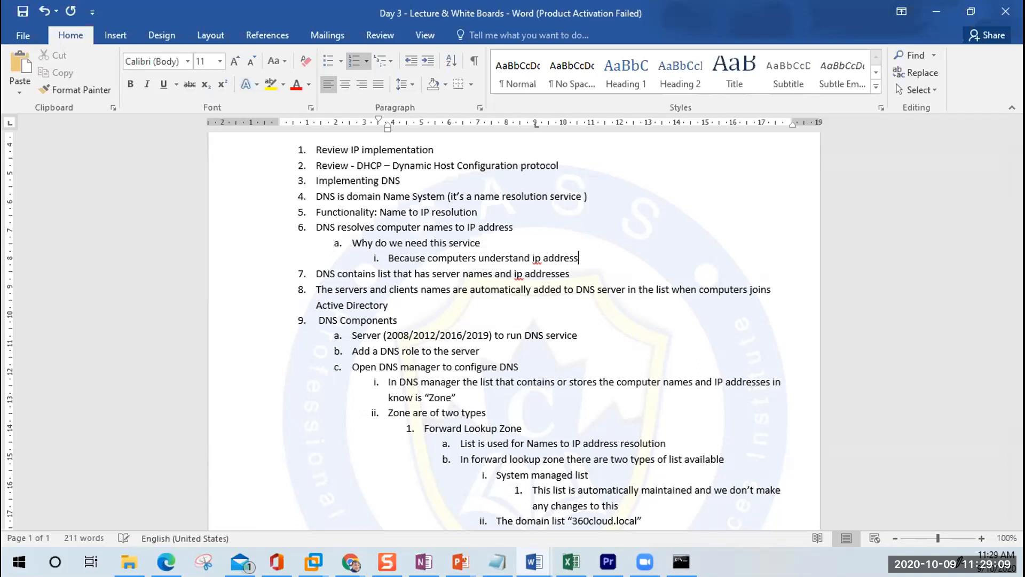
key(BackSpace)
text(es)
key(Return)
text(And hum)
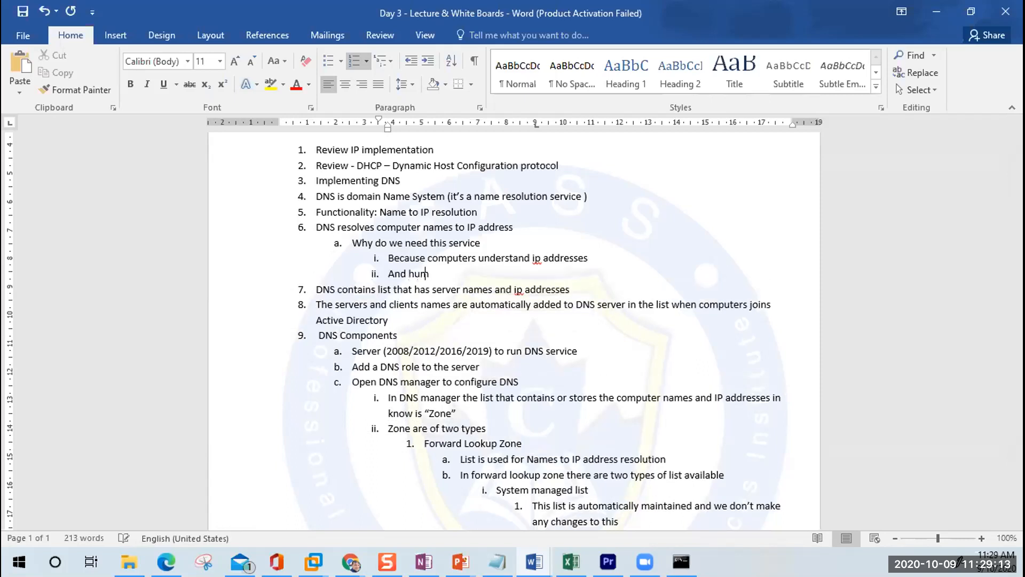
text(an un)
key(BackSpace)
key(BackSpace)
text(can easily remember )
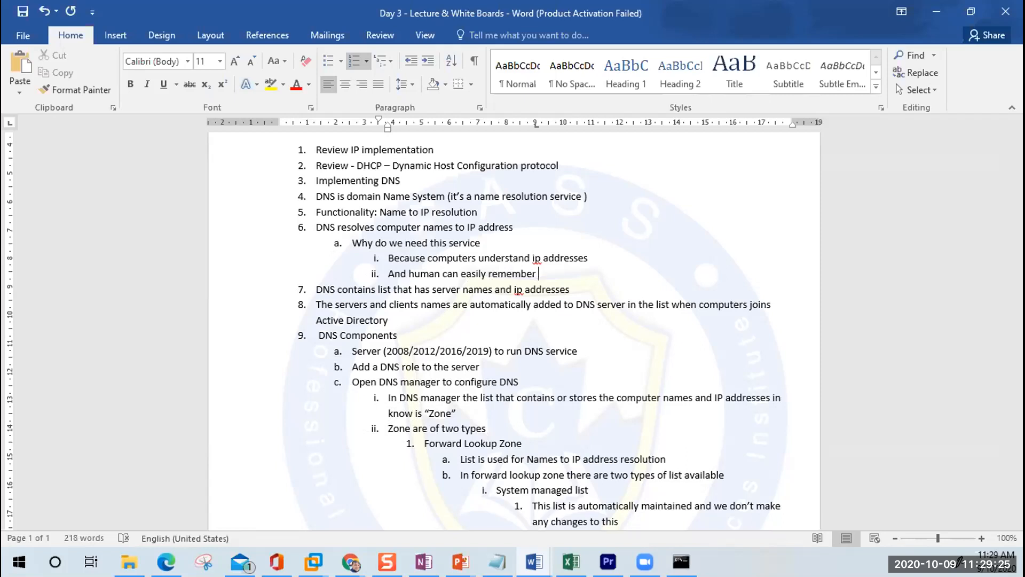
text(computer)
Step: Add 'So we need DNS service to translates computer names to ip address', correcting its typos
key(Return)
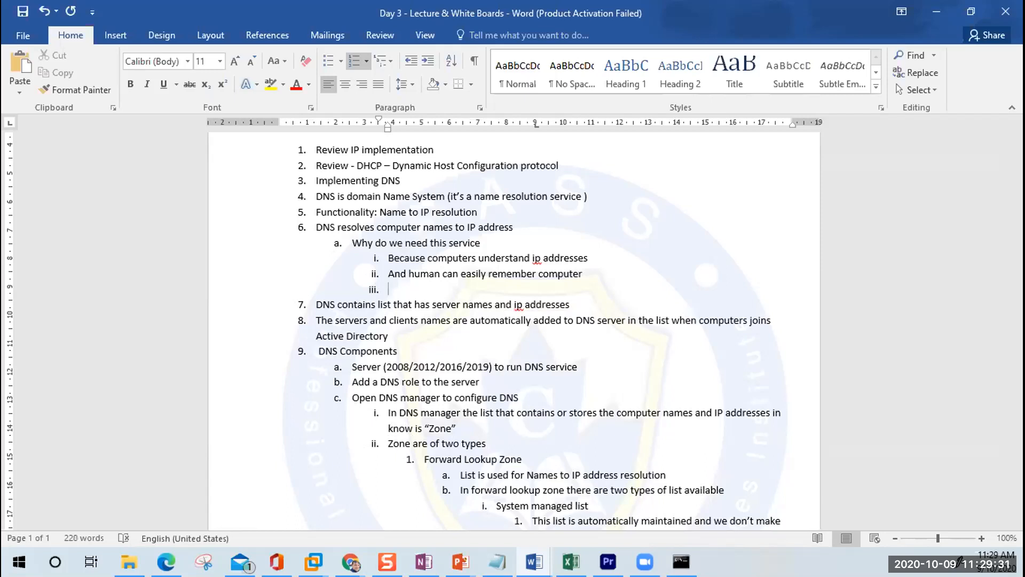
text(So we need DNS service to)
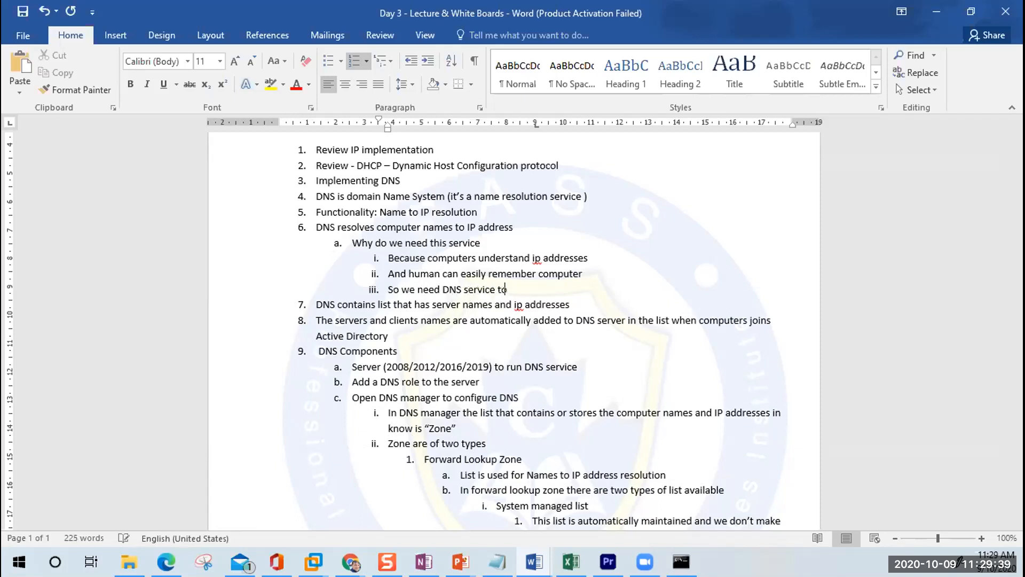
text( tanslates computer )
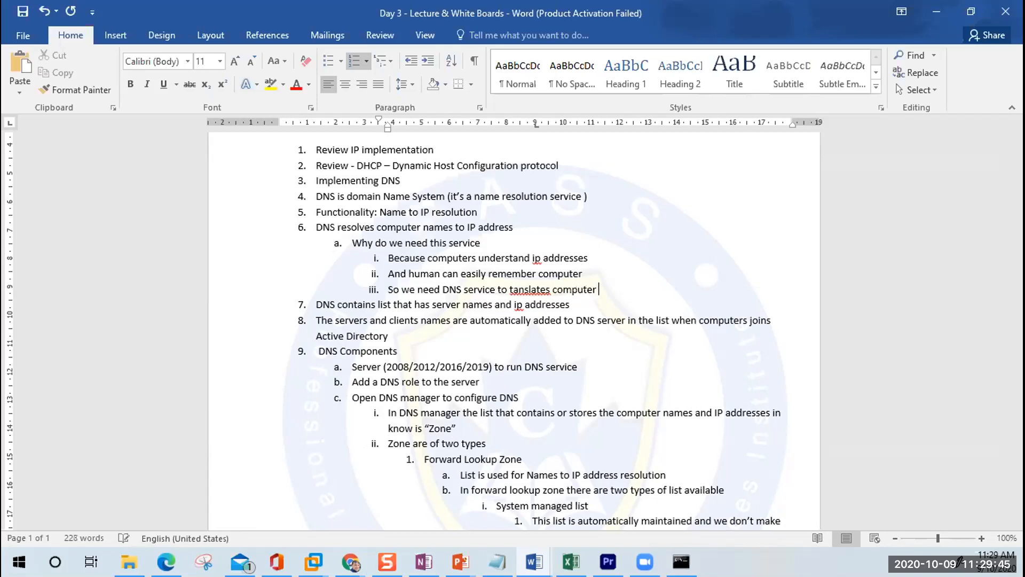
text(names to iup ade)
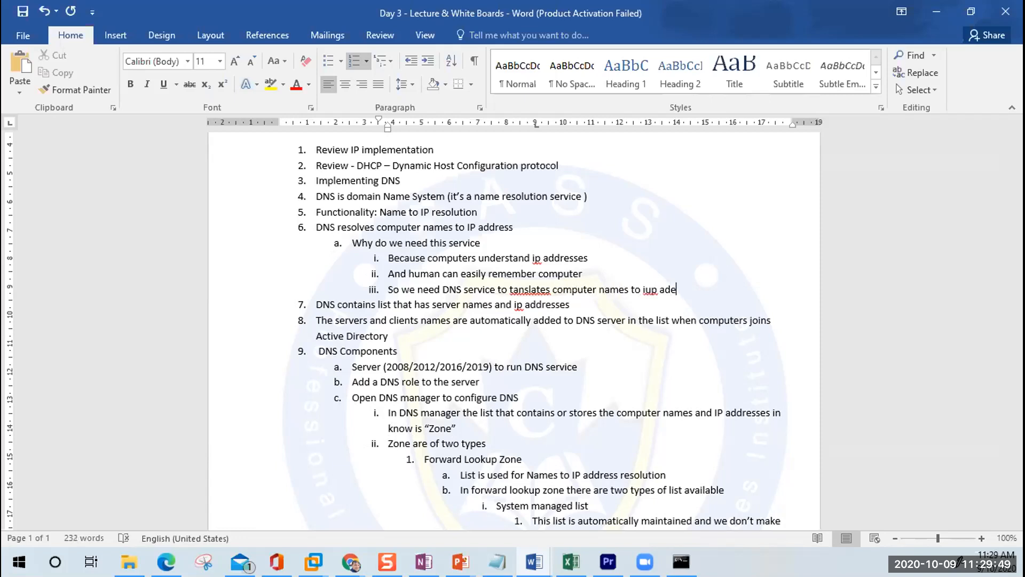
key(Left)
key(Left)
key(Left)
key(Left)
key(Left)
key(Delete)
key(Right)
key(Right)
key(BackSpace)
text(dress)
key(Left)
key(Left)
key(Right)
right_click(532, 287)
click(587, 305)
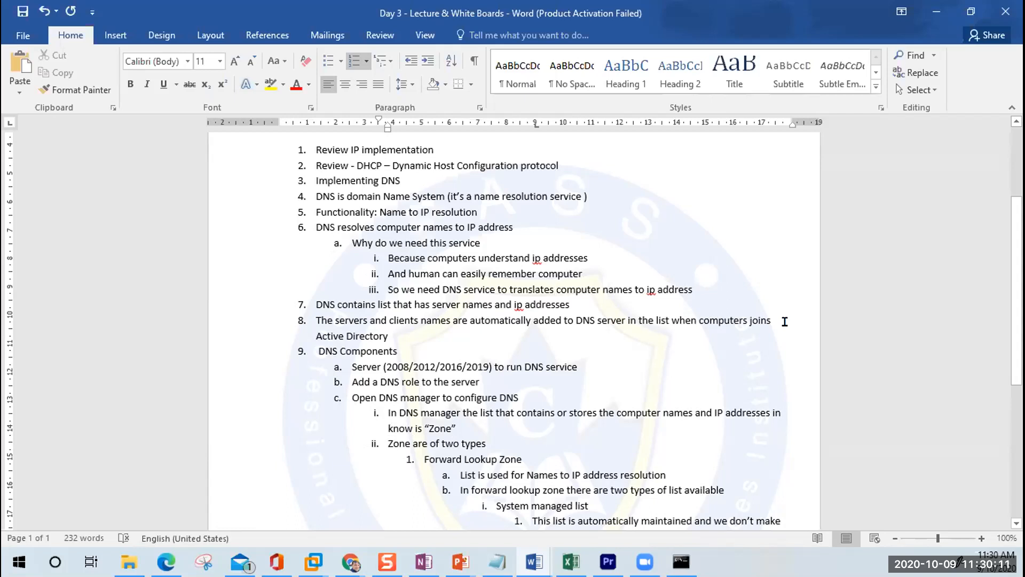
Step: Make the word 'list' in item 7 bold and underlined
double_click(382, 302)
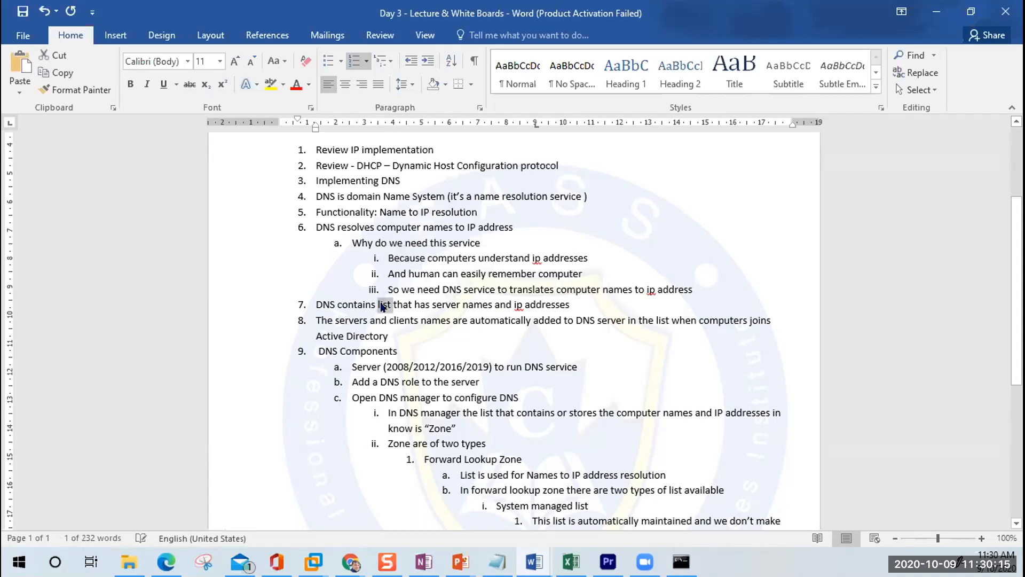
key(ctrl+b)
key(ctrl+u)
key(Right)
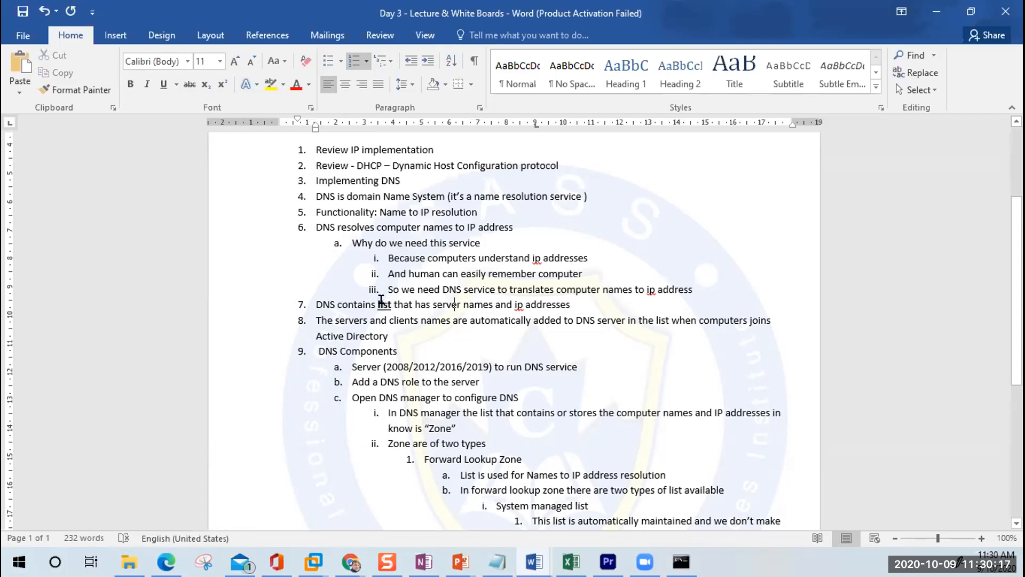
Step: Nest item 8 under item 7 as 'The list is automatically maintained by dns server,'
key(Down)
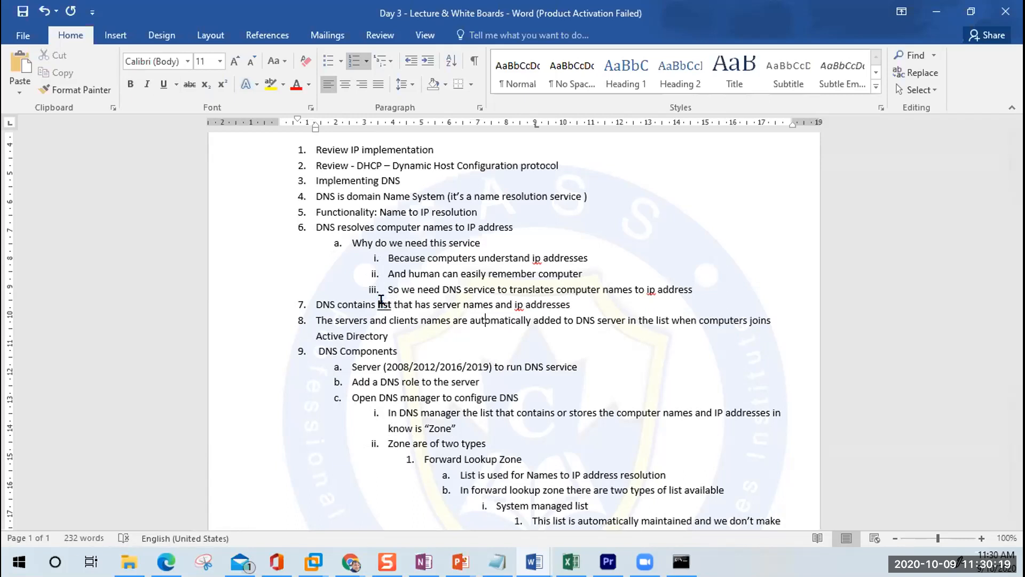
key(Left)
key(Left)
key(Left)
key(Left)
key(Left)
key(Left)
key(Left)
key(Left)
key(Left)
key(Left)
key(Left)
key(Left)
key(Left)
key(Left)
key(Left)
key(Left)
key(Left)
key(Left)
key(Left)
key(Left)
key(Left)
key(Tab)
text(The list is automatically )
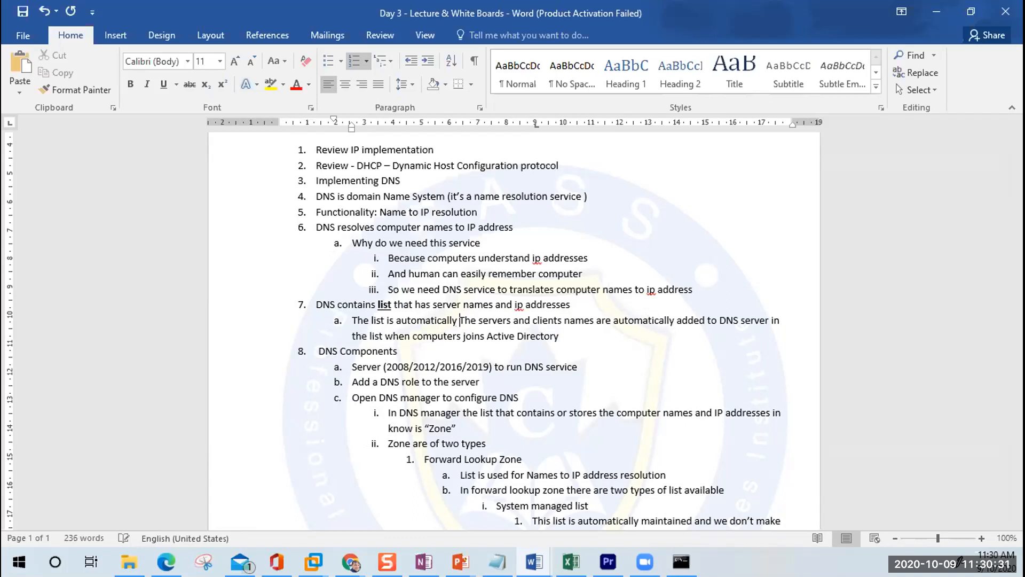
text(maintained)
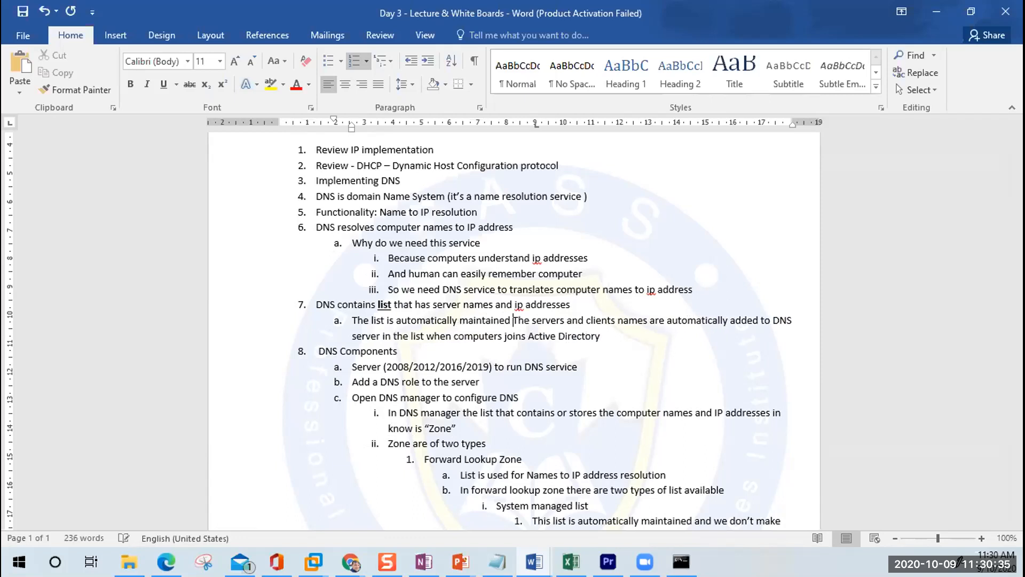
key(BackSpace)
text(,)
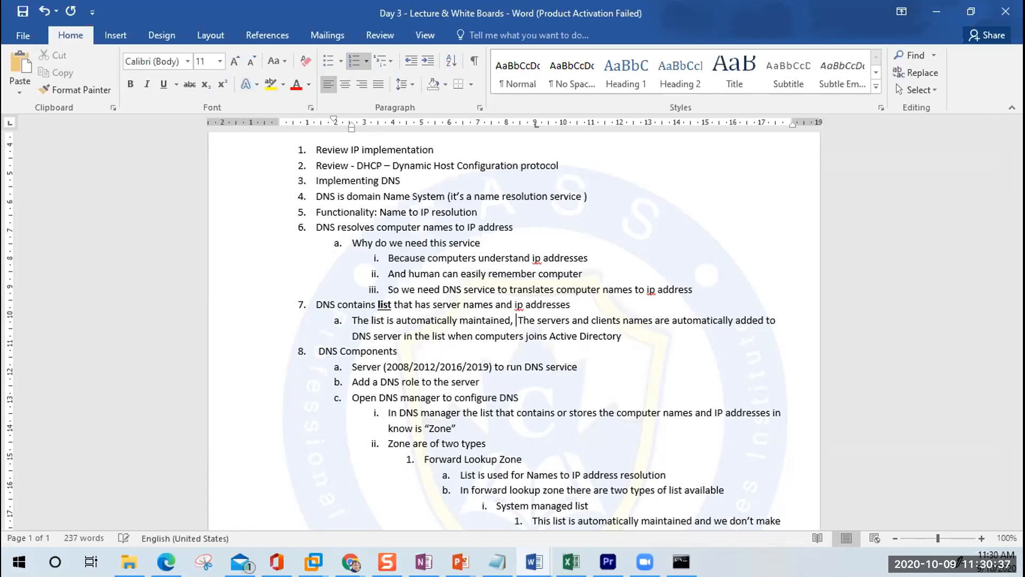
key(Left)
key(Left)
key(Left)
text(b)
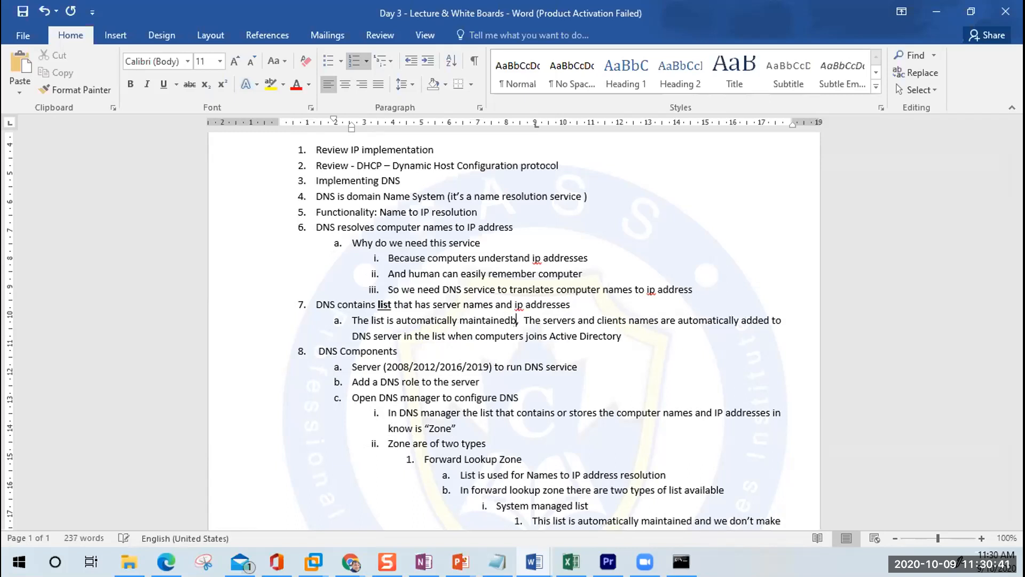
key(BackSpace)
text(by d)
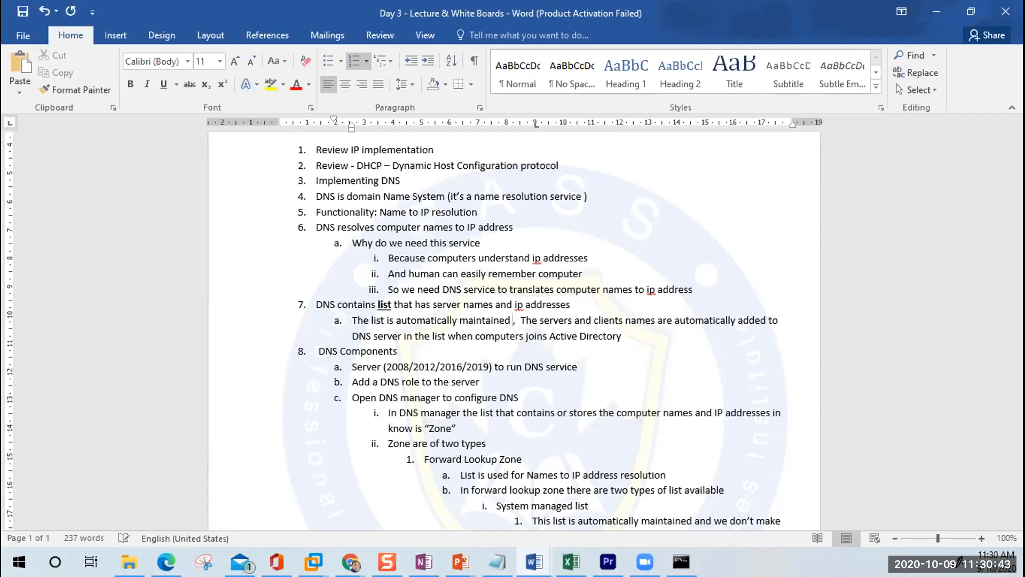
text(ns server)
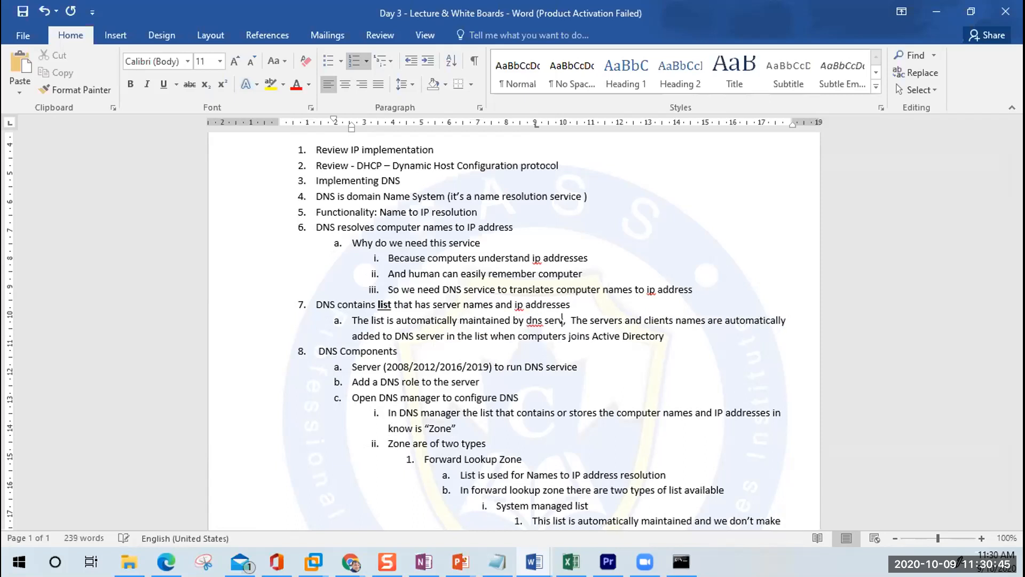
key(Right)
key(Right)
key(Right)
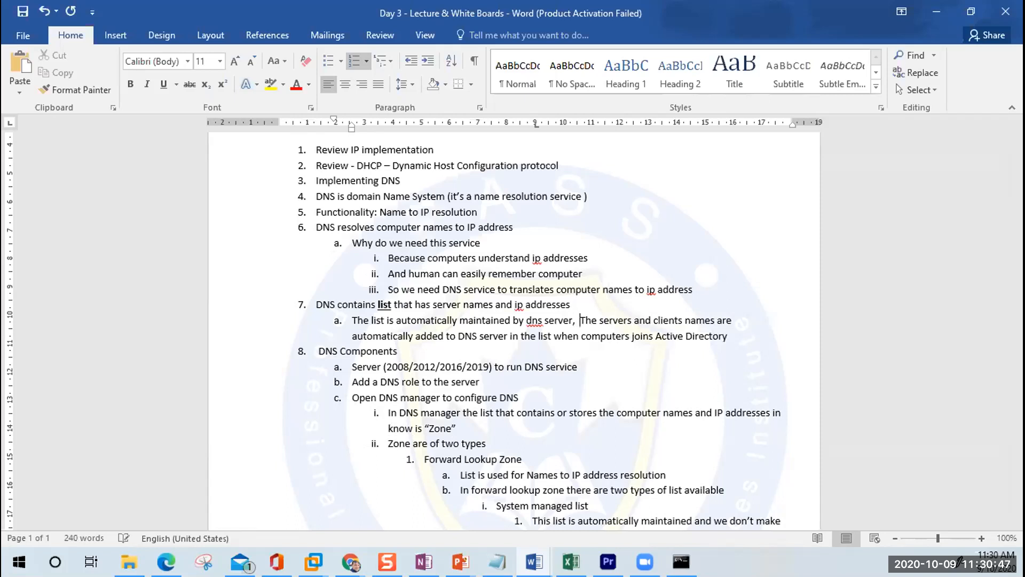
key(Right)
key(Right)
key(Right)
key(Right)
key(Right)
key(Right)
key(Right)
key(Right)
key(Right)
key(Right)
key(Right)
key(Right)
key(Right)
key(Right)
key(Right)
key(Right)
key(Right)
key(Right)
key(Right)
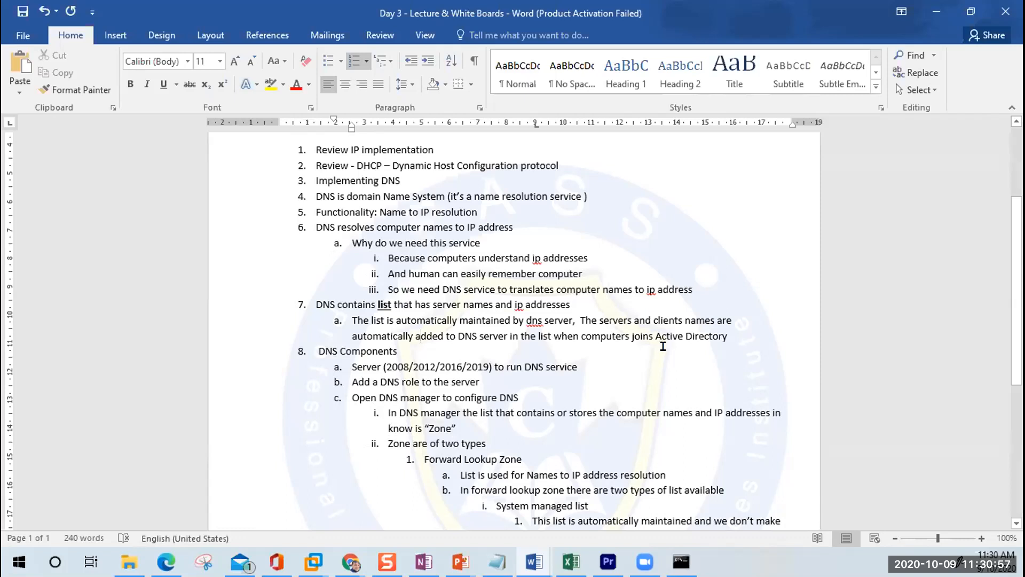
Step: Bold and underline the phrase defining a zone as the names-and-addresses list
scroll(662, 346, down, 3)
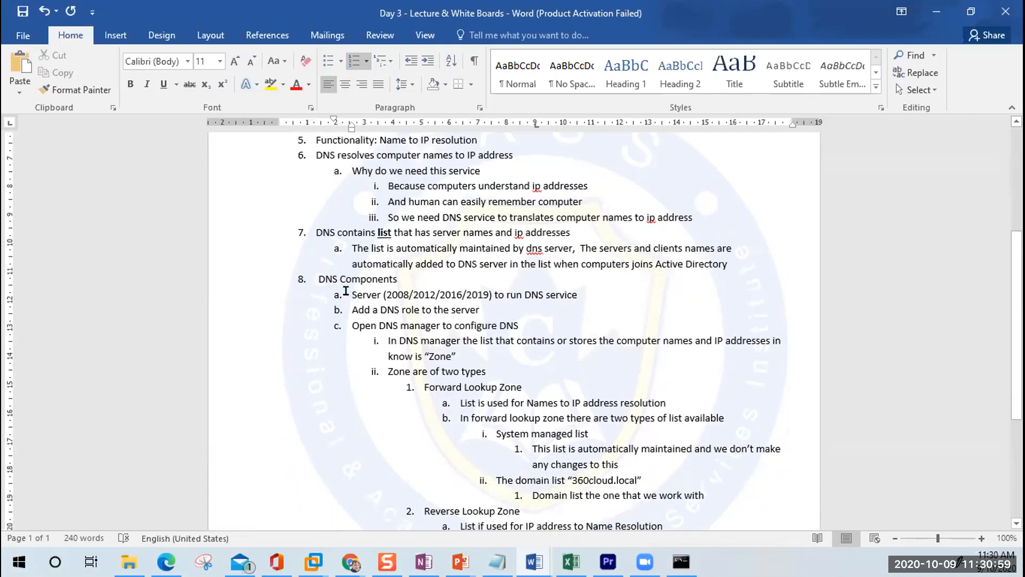
drag(350, 292, 491, 294)
drag(351, 310, 450, 302)
drag(352, 325, 467, 323)
scroll(467, 322, down, 3)
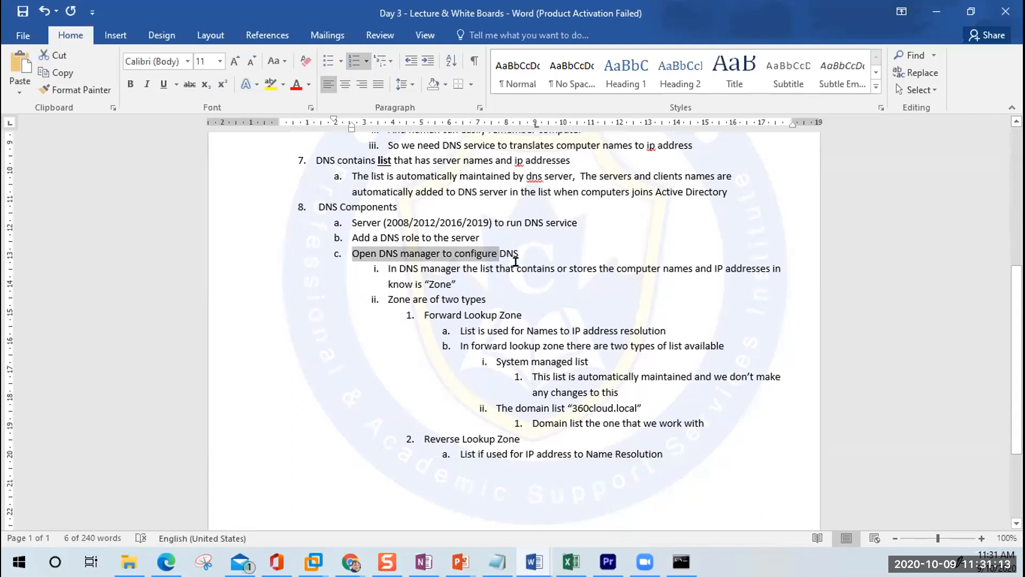
drag(480, 269, 738, 265)
key(ctrl+u)
key(ctrl+b)
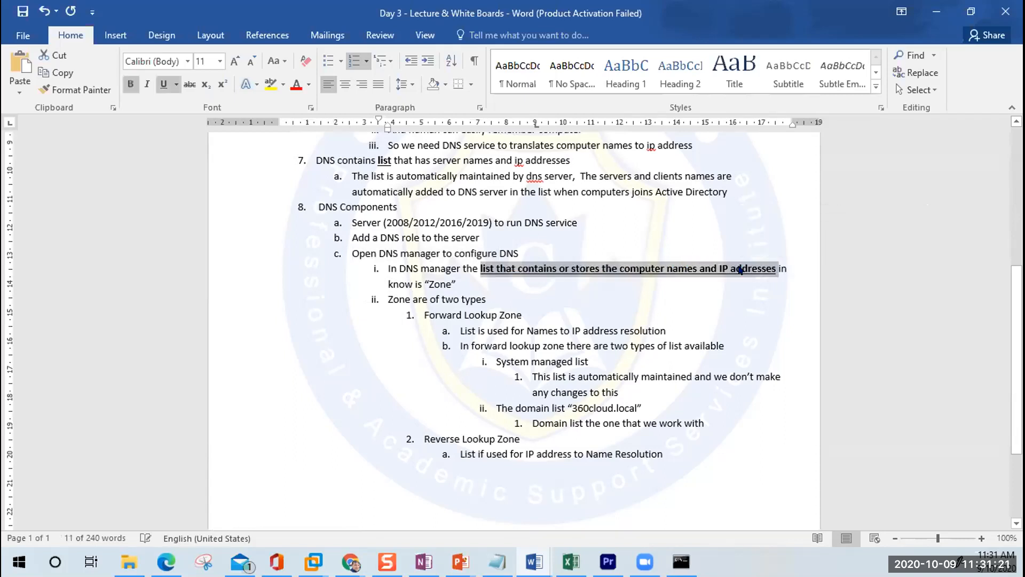
Step: Bold and underline the Forward Lookup Zone and Reverse Lookup Zone headings
key(Down)
key(Left)
key(Left)
key(Left)
key(Left)
key(Left)
key(Left)
key(Left)
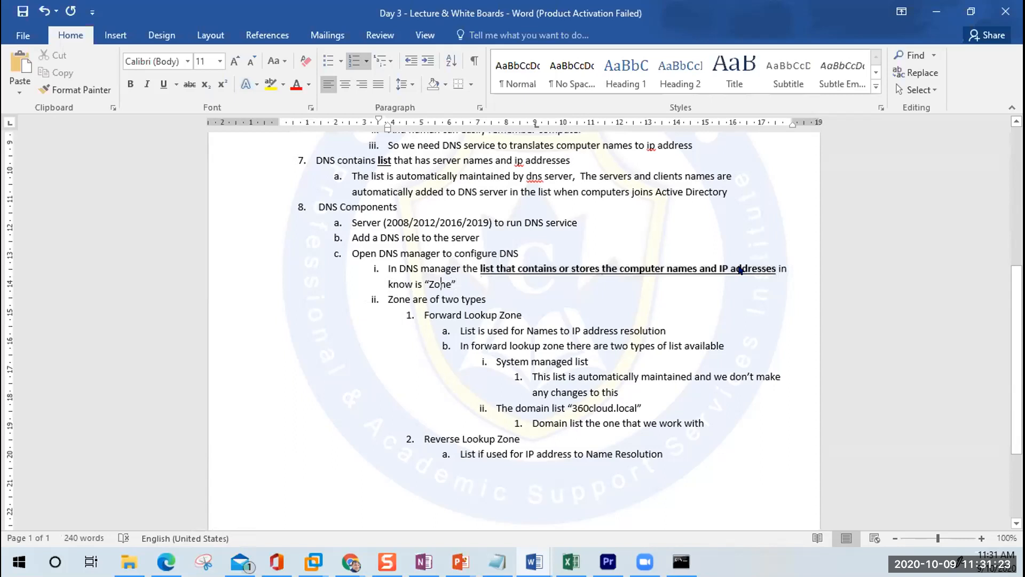
key(Down)
key(Down)
key(Up)
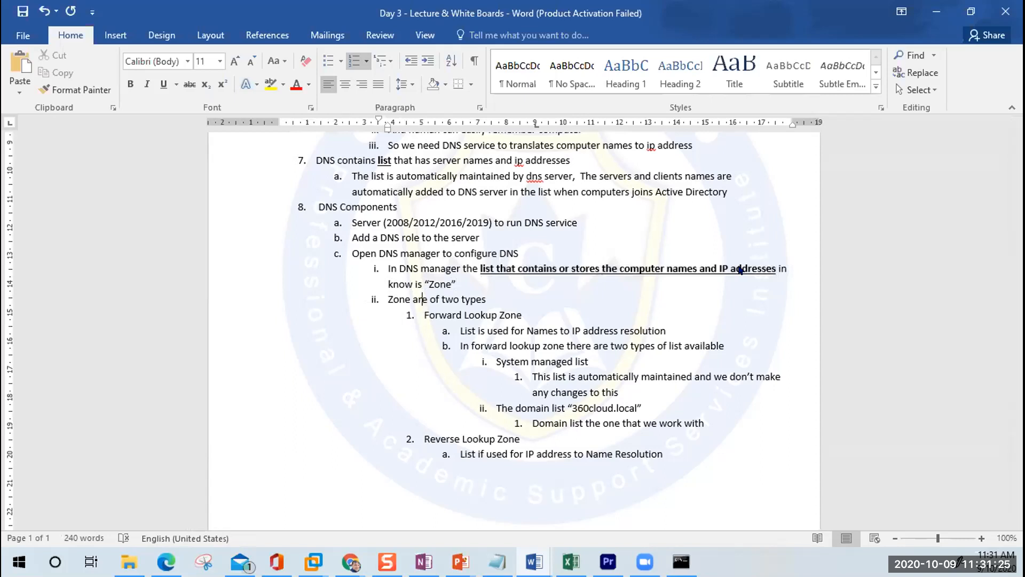
key(Down)
key(shift+Down)
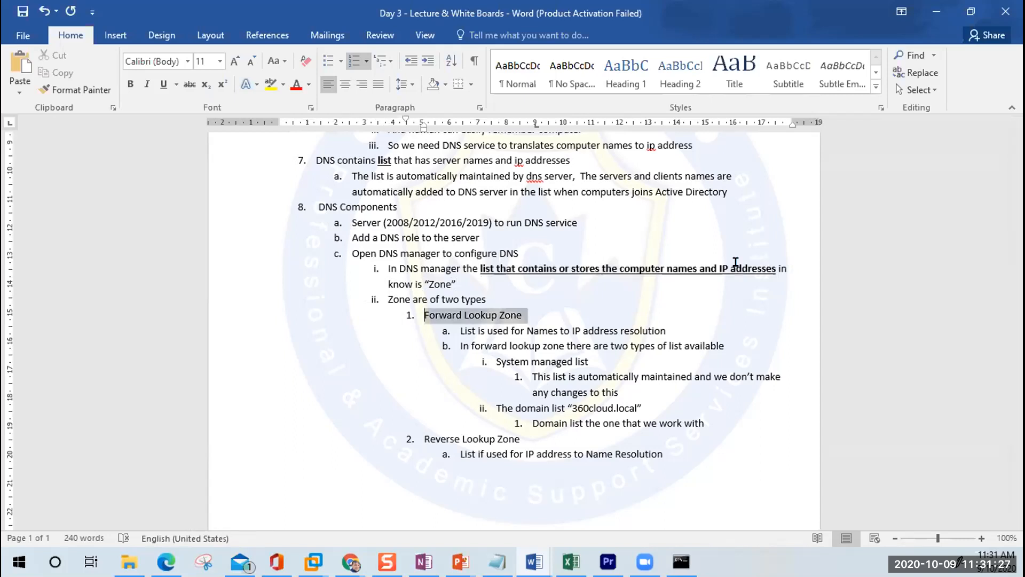
key(ctrl+b)
key(ctrl+u)
key(Down)
key(Down)
key(Down)
key(Down)
key(Down)
key(Down)
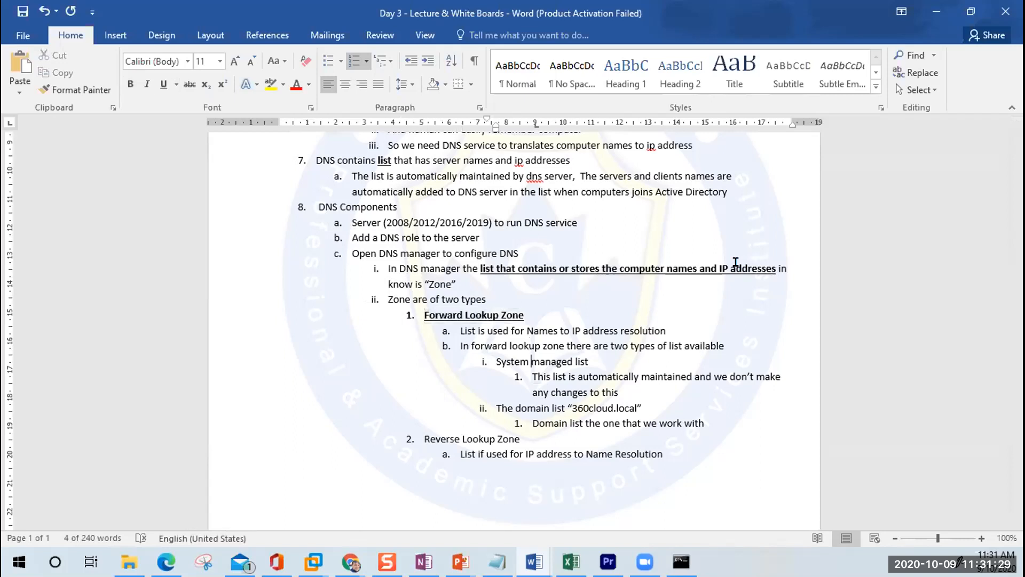
key(Down)
key(Down)
key(Home)
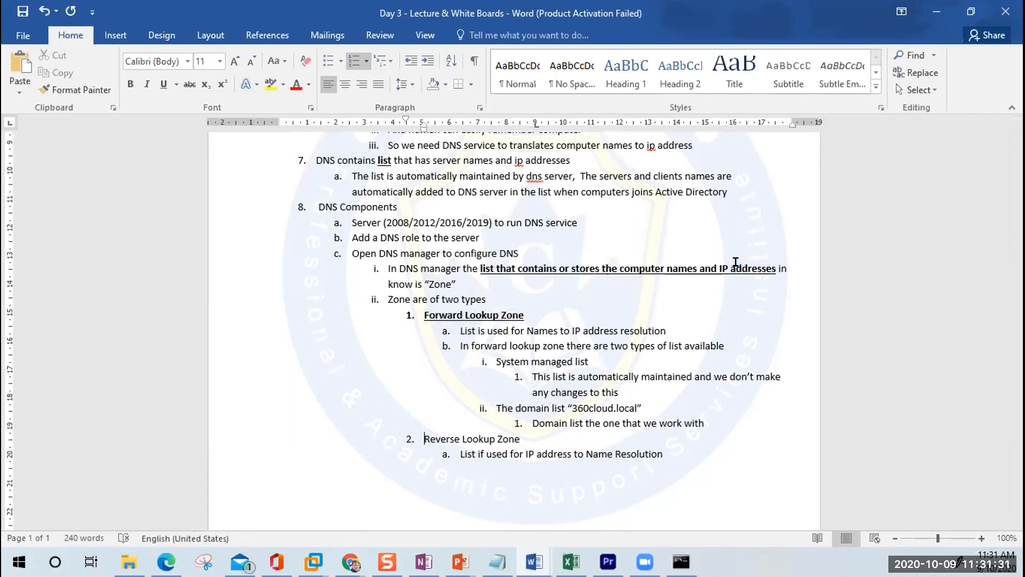
key(shift+Down)
key(ctrl+b)
key(ctrl+u)
Step: Append '(zone)' to the System managed list and domain list lines
key(Up)
key(Up)
key(Up)
key(Up)
key(Up)
key(Up)
key(Up)
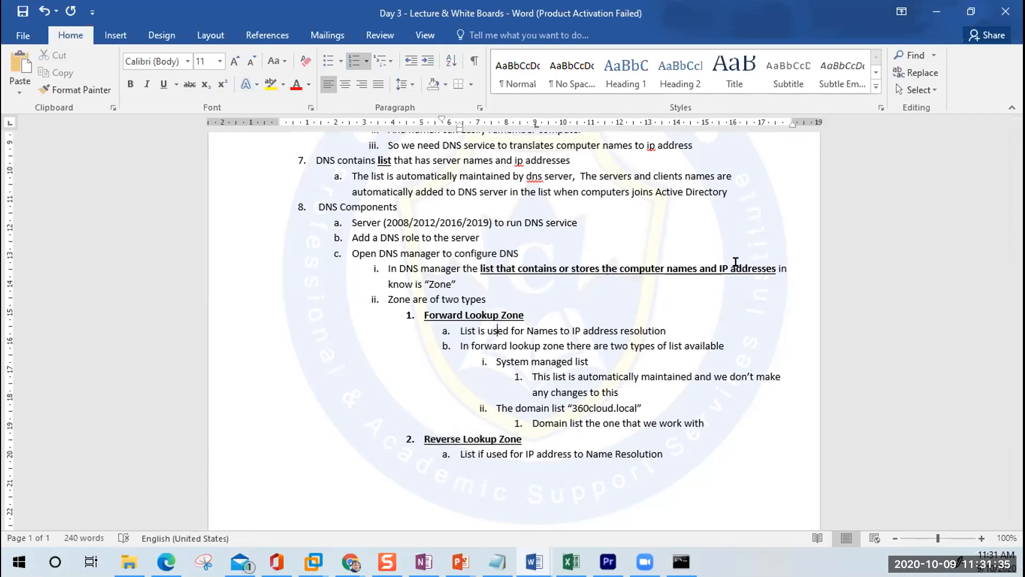
key(Left)
key(Left)
key(Left)
key(Left)
key(Left)
key(Left)
key(Left)
key(Left)
key(Left)
key(Left)
key(Left)
key(Left)
key(Left)
key(Left)
key(Right)
key(Right)
key(Right)
key(Right)
key(Right)
key(Right)
key(Right)
key(Right)
key(Right)
key(Right)
key(Right)
key(Right)
key(Right)
key(Right)
key(Down)
key(Left)
key(Left)
key(Left)
key(Left)
key(Left)
key(Left)
key(Left)
key(Left)
key(Left)
key(Left)
key(Left)
key(Left)
key(Left)
key(Left)
key(Left)
key(Left)
key(Left)
key(Left)
key(Left)
key(Left)
key(Down)
key(End)
text((zone))
key(Down)
key(Down)
key(Down)
key(End)
text((zone))
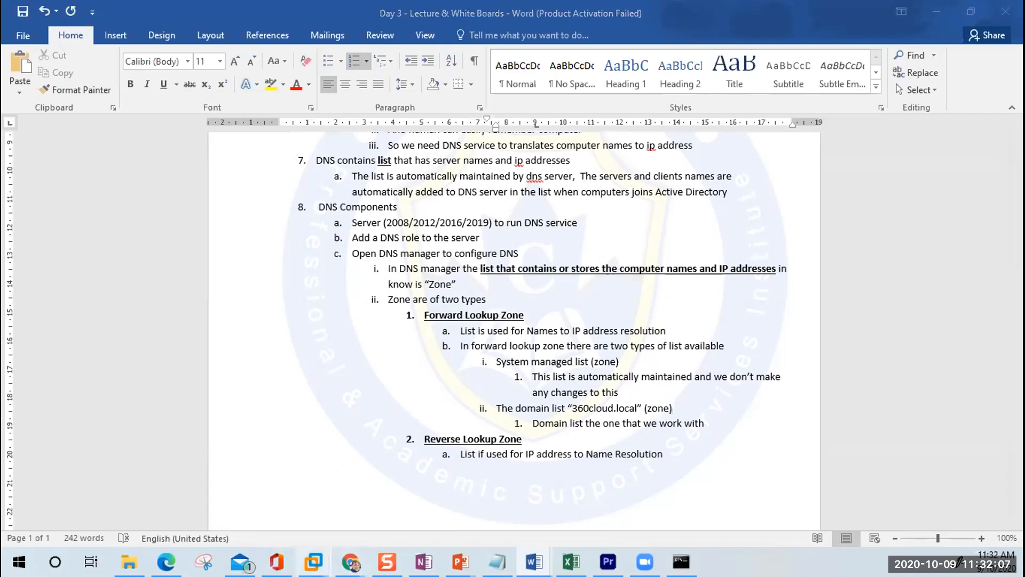
Step: Unlock the 360cloudsrv01 virtual machine by entering the administrator password
mouse_move(313, 561)
click(249, 420)
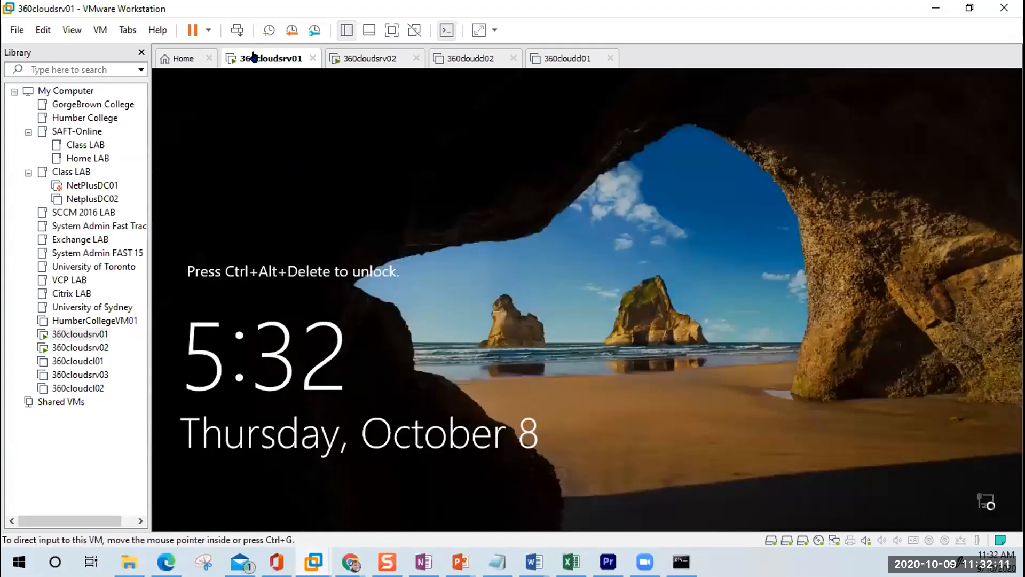
click(240, 32)
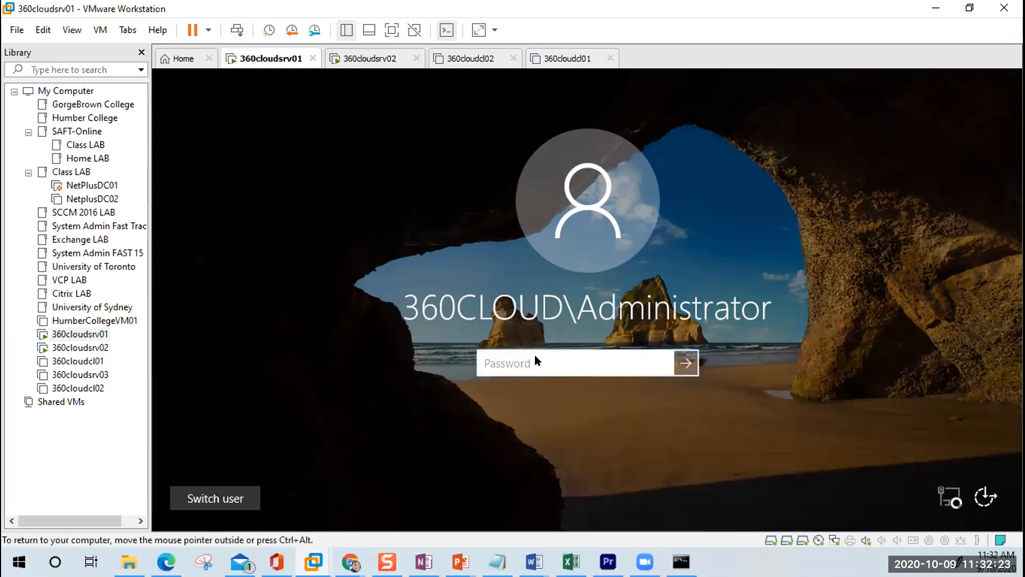
text(*********)
key(Return)
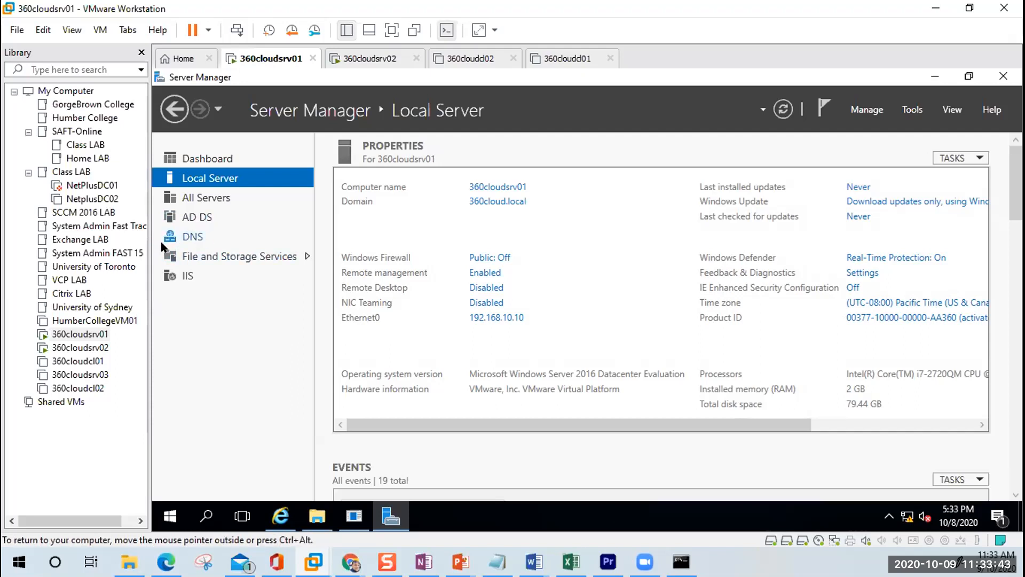
Step: Unlock 360cloudsrv02 with the administrator password, then return to the 360cloudsrv01 tab
click(376, 66)
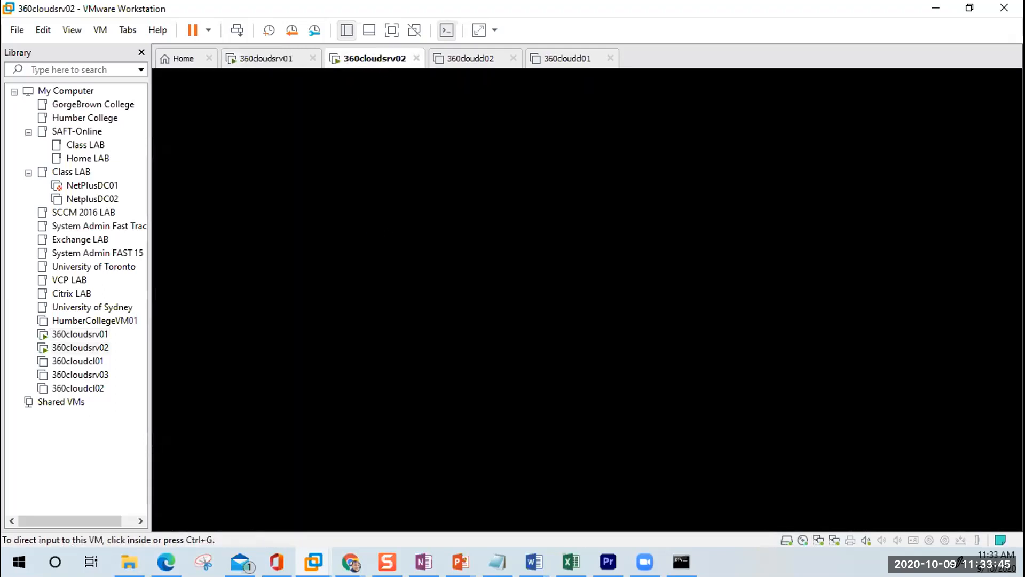
click(237, 31)
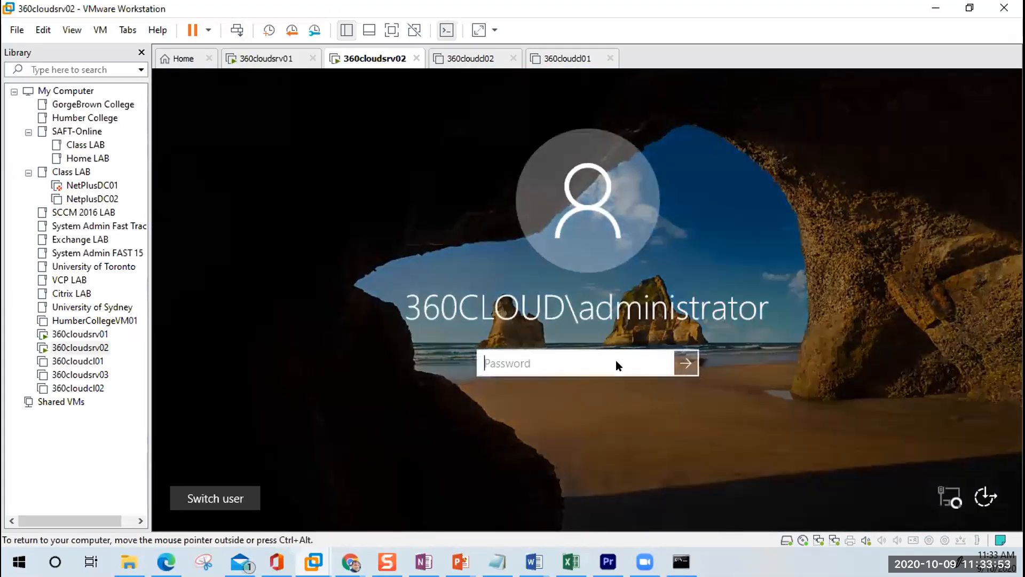
text(***********)
key(Return)
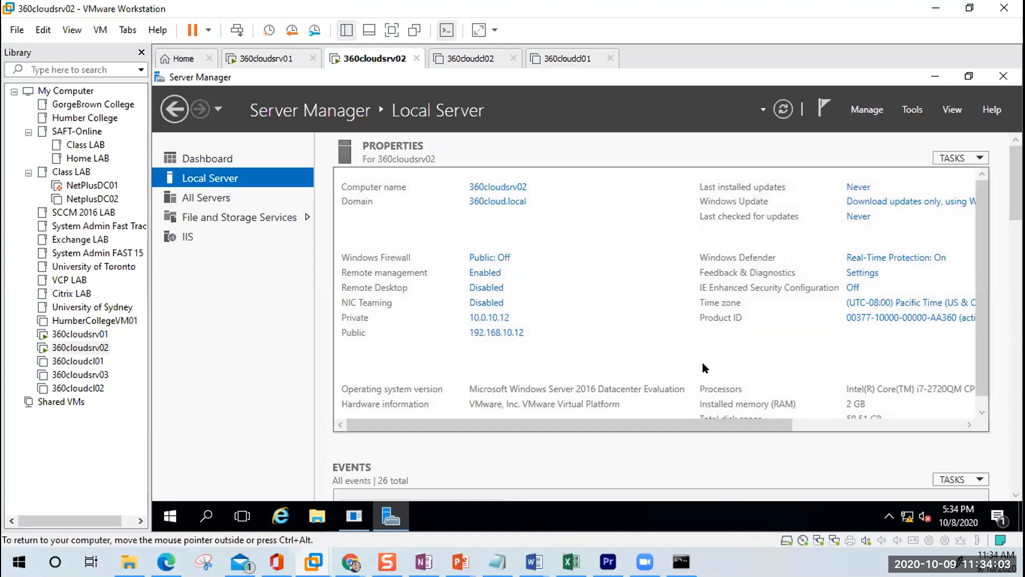
click(260, 59)
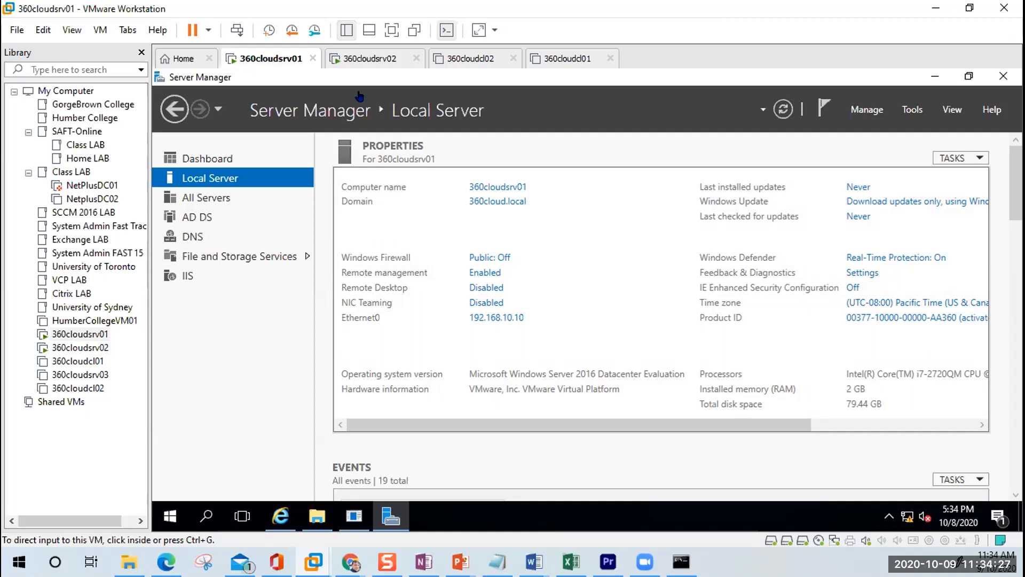
Step: Return to 360cloudsrv01 and check the server's options on the DNS and AD DS role pages
click(376, 58)
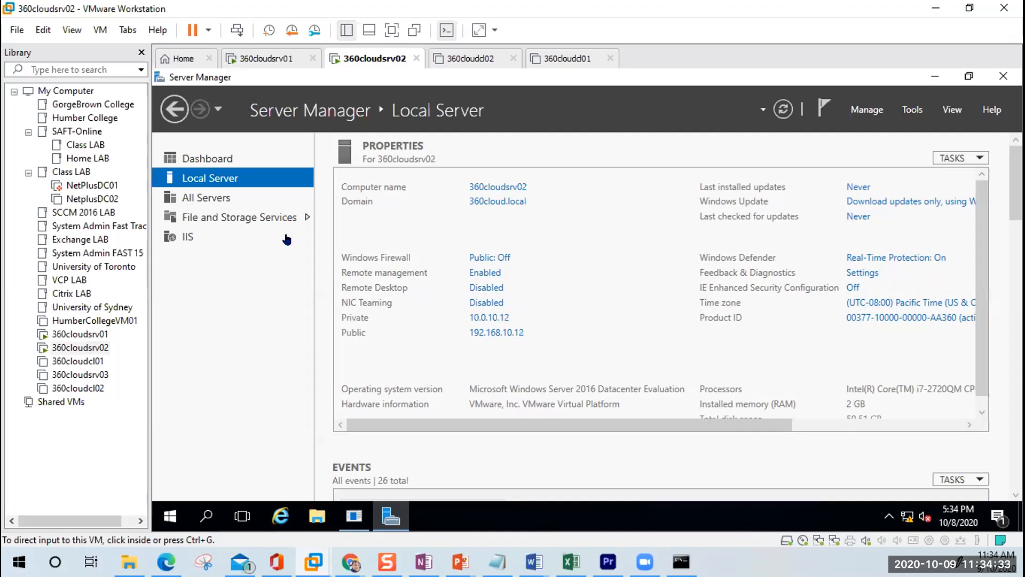
click(274, 65)
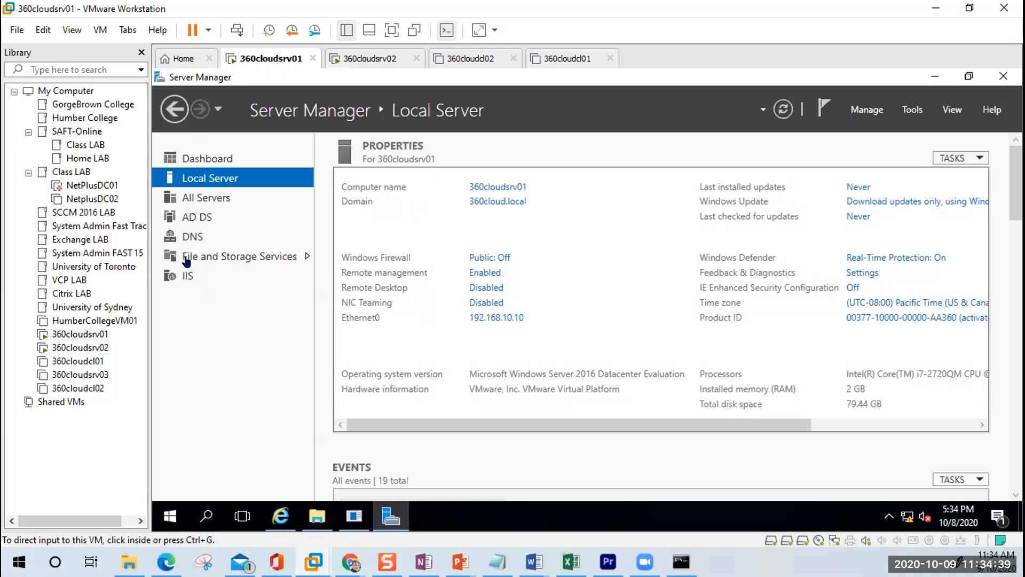
click(187, 238)
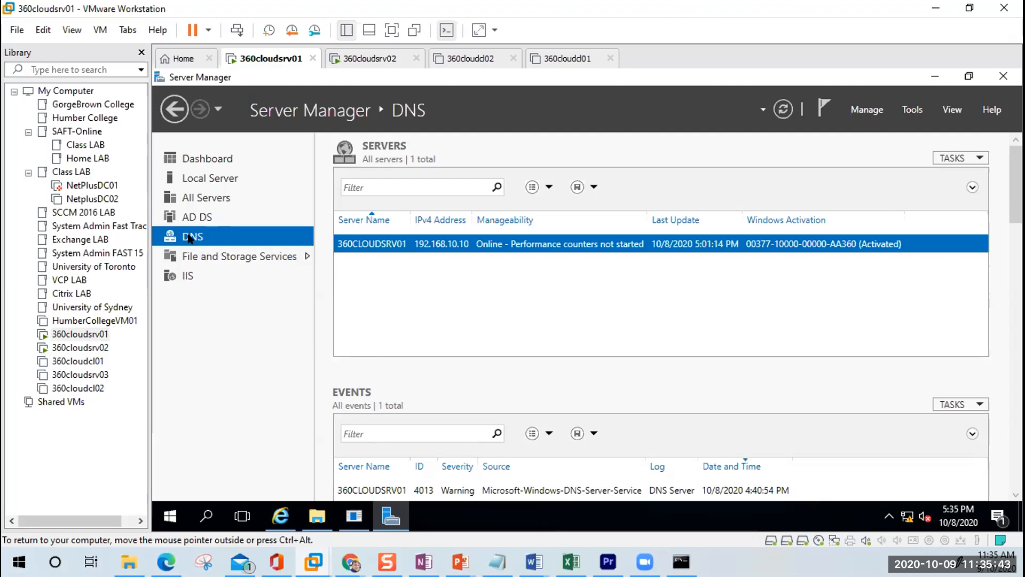
right_click(389, 246)
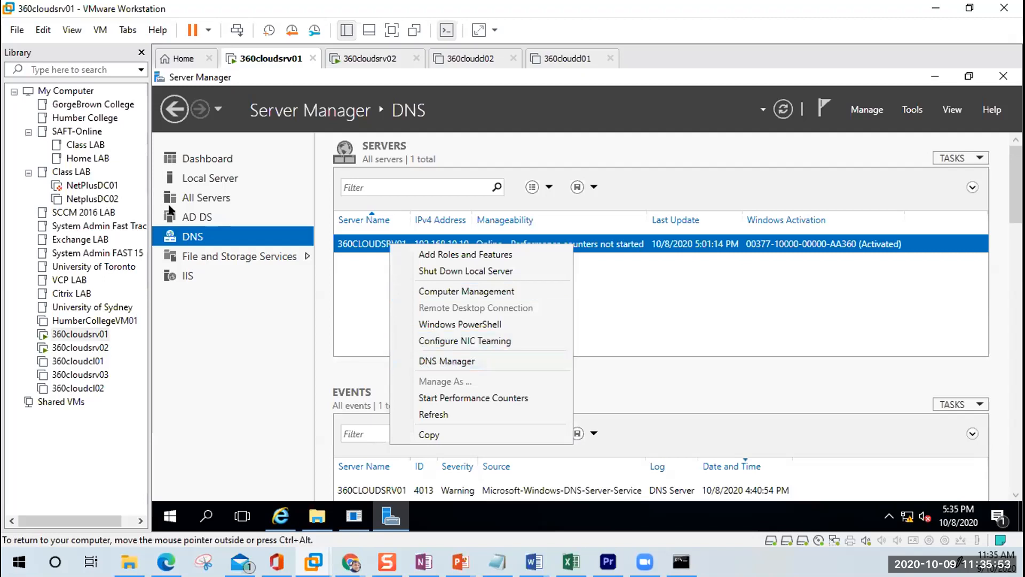
click(207, 220)
click(208, 221)
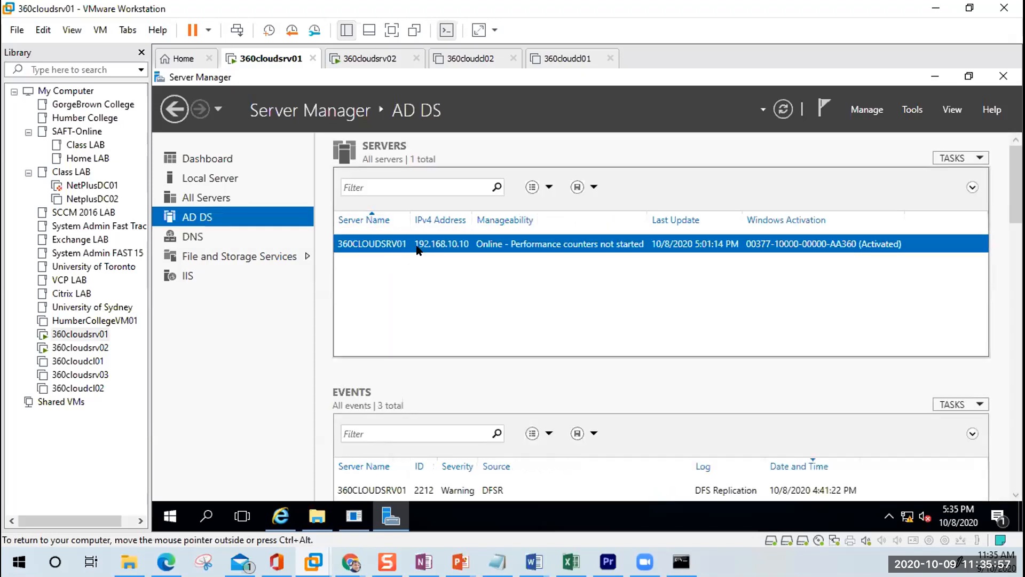
right_click(417, 249)
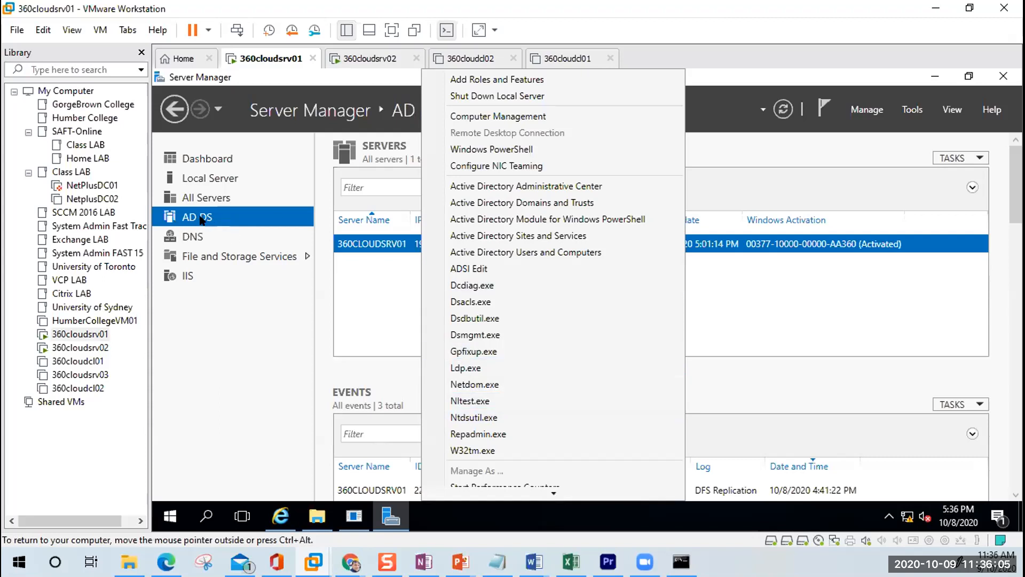
click(184, 274)
Step: Check the server's options on the IIS and DNS role pages, and the administrative tools list
click(184, 274)
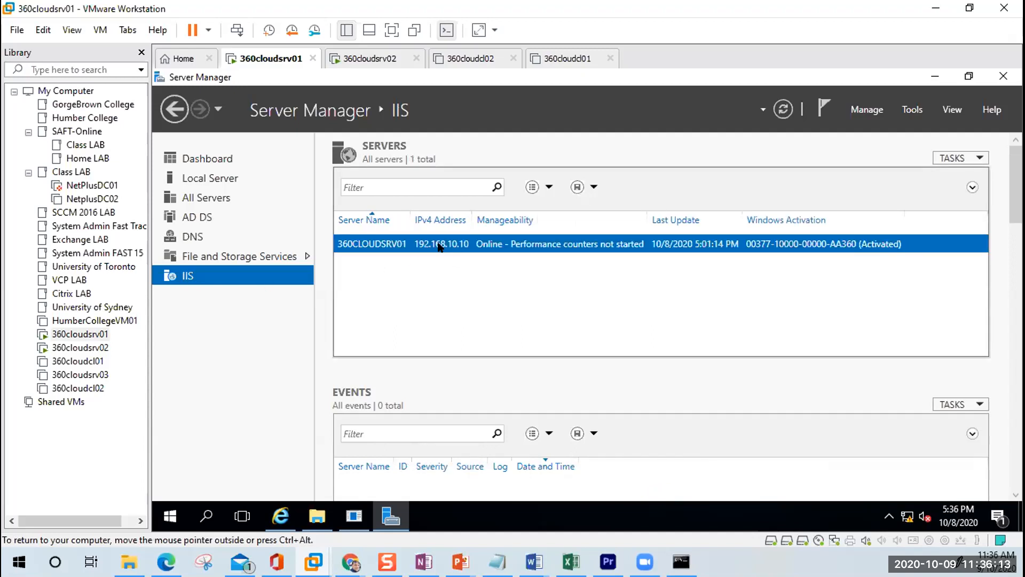
right_click(439, 246)
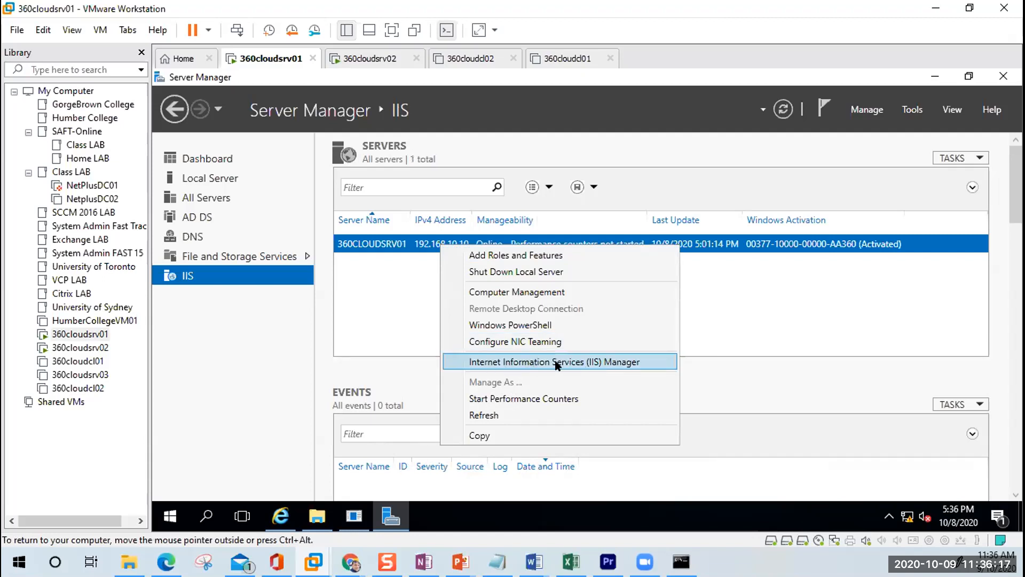
click(190, 237)
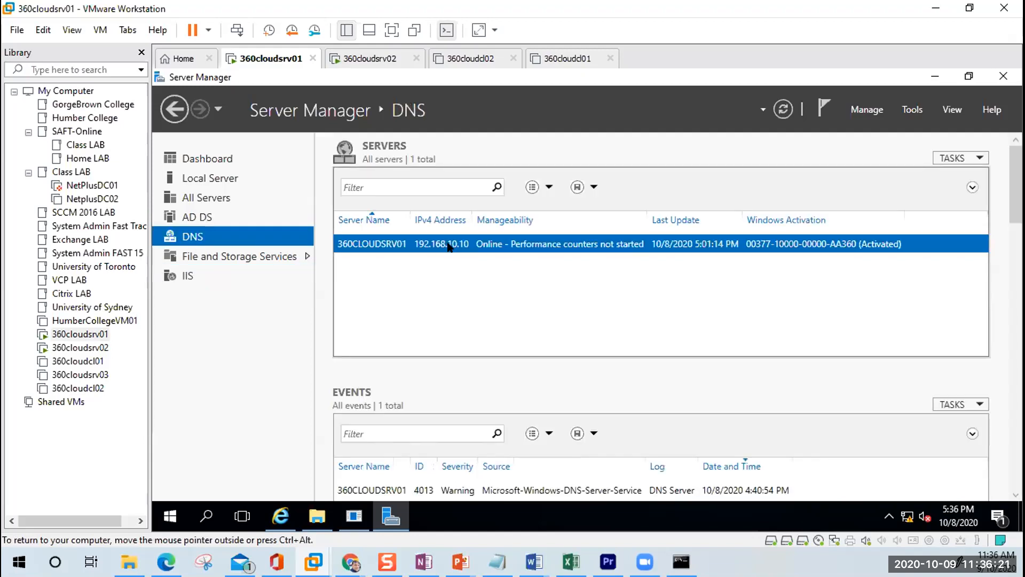
right_click(452, 244)
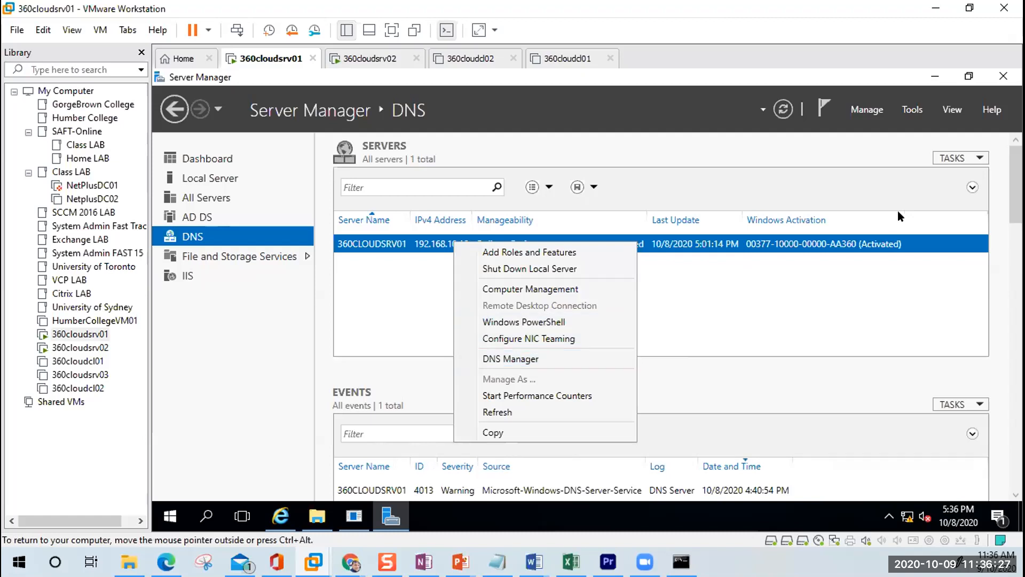
click(918, 109)
click(918, 109)
click(917, 109)
click(918, 109)
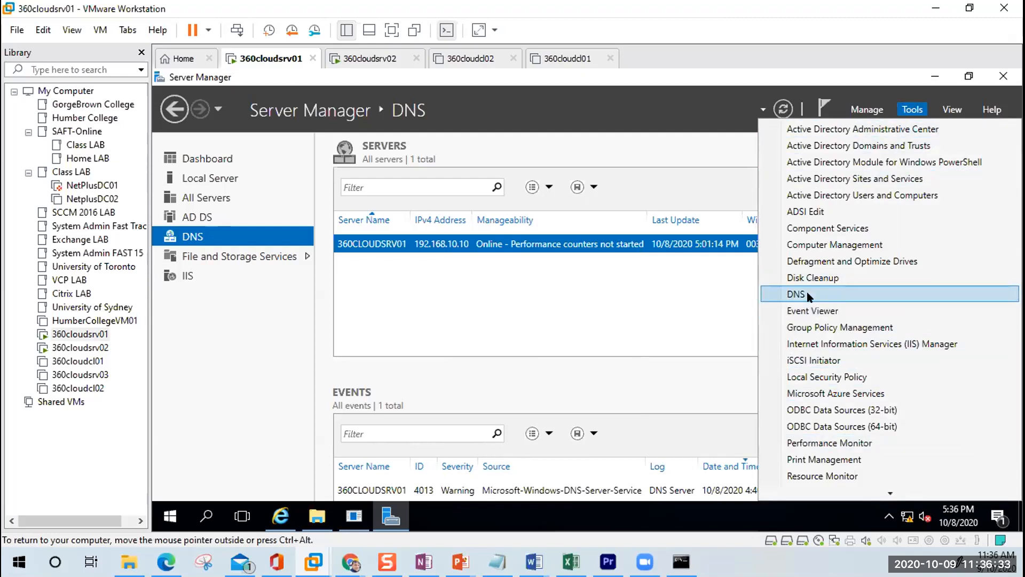
Step: Launch DNS Manager maximized for 360CLOUDSRV01, then bring the Day 3 lecture notes forward
right_click(410, 248)
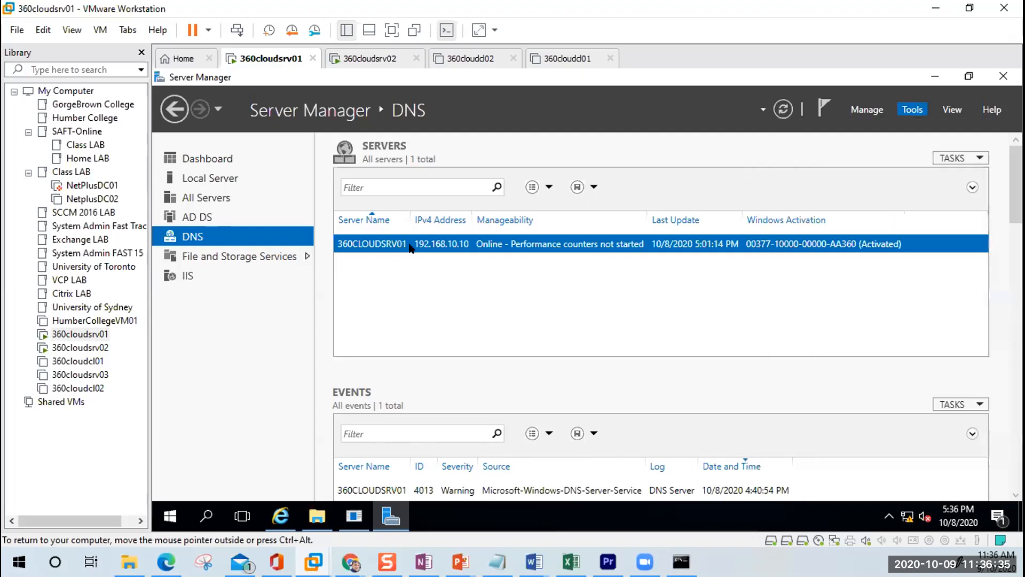
click(476, 362)
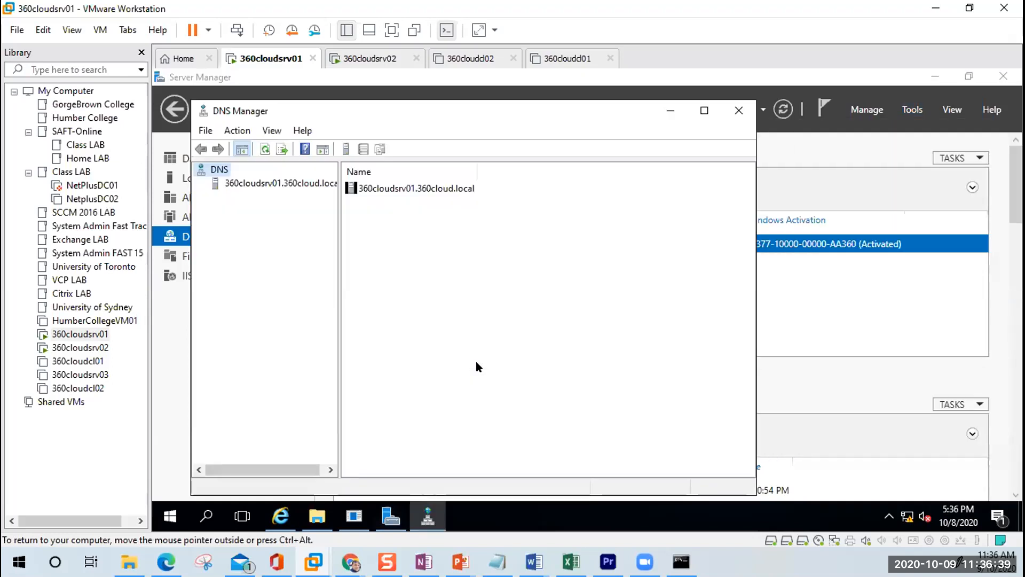
double_click(512, 110)
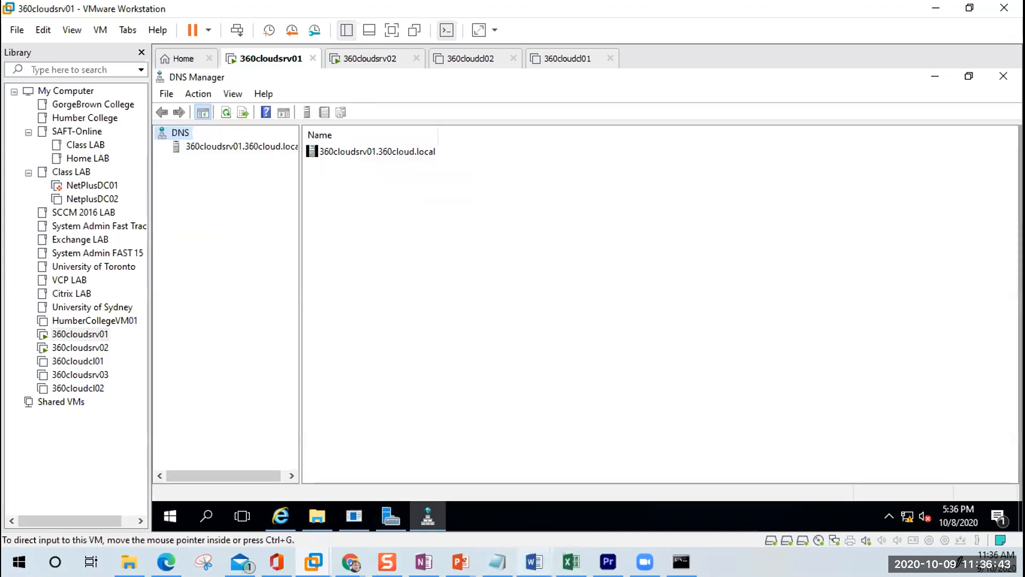
click(534, 562)
click(615, 487)
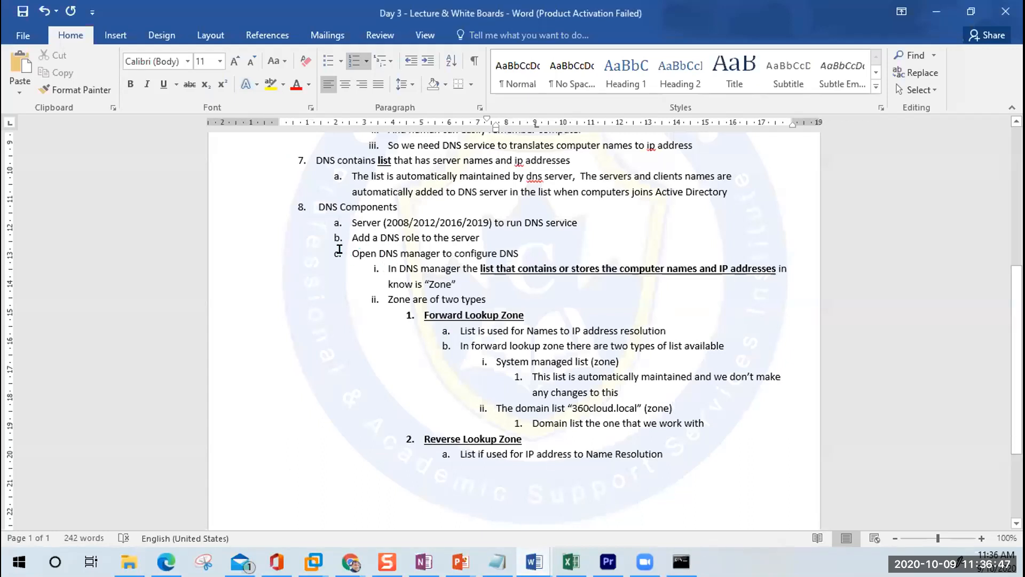
Step: Bold and underline the line 'The domain list 360cloud.local (zone)', then minimize Word
drag(353, 254, 516, 258)
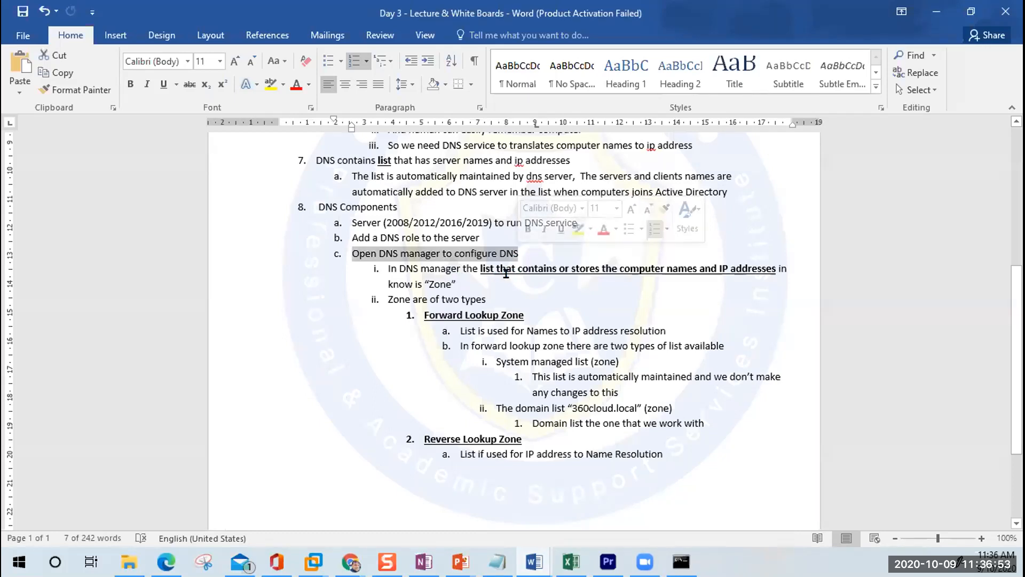
double_click(439, 284)
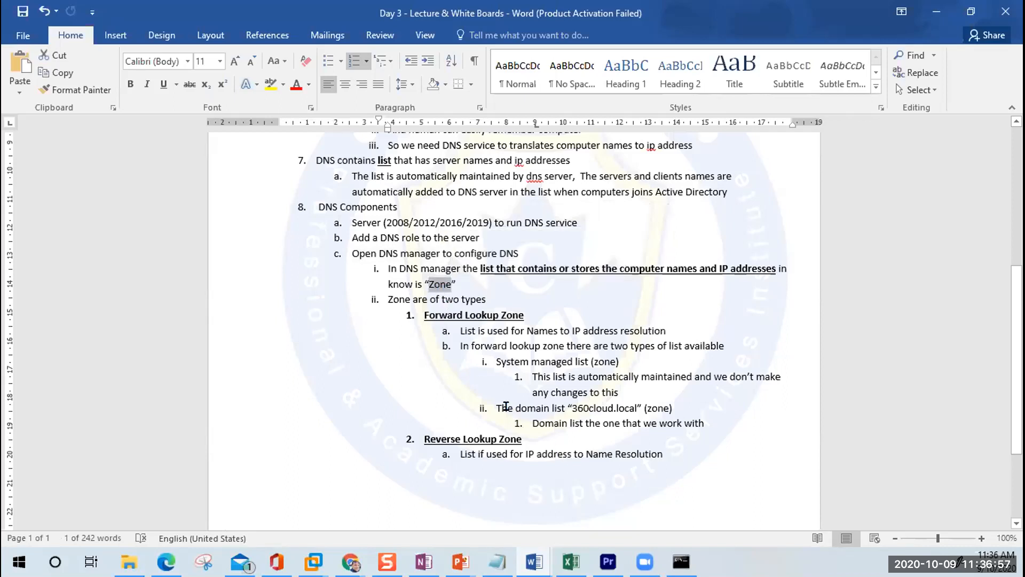
drag(494, 408, 677, 411)
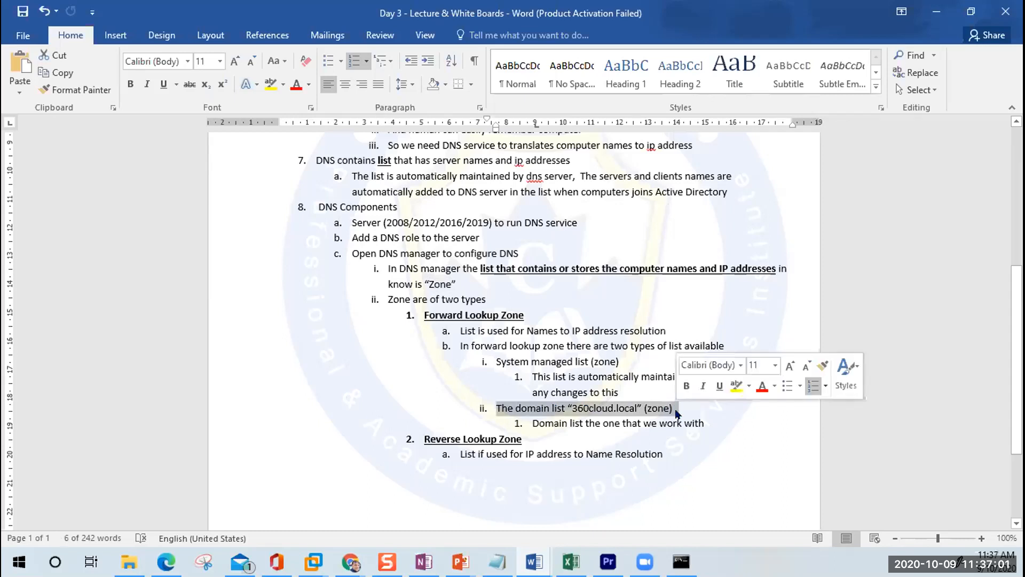
key(ctrl+b)
key(ctrl+u)
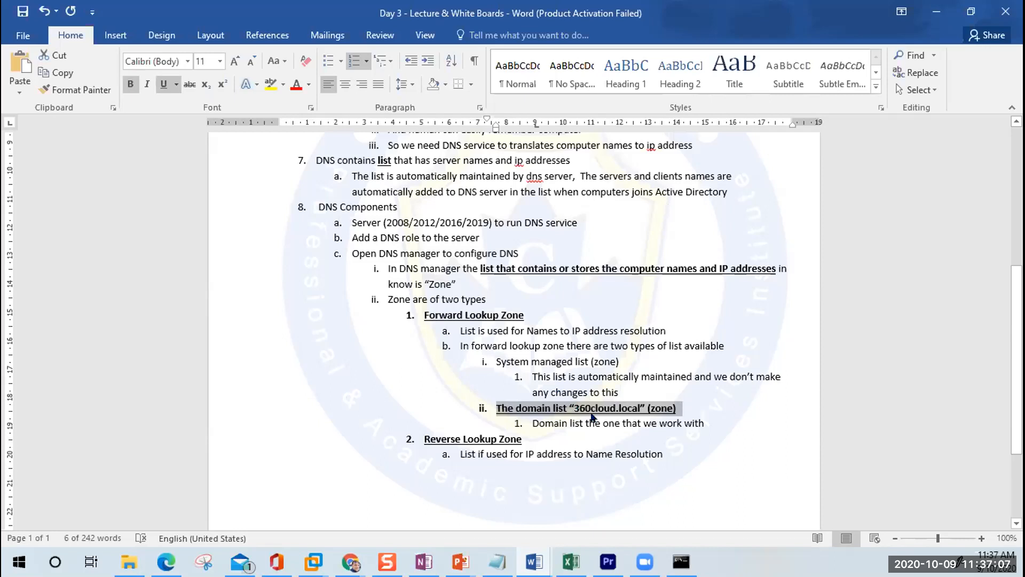
click(937, 12)
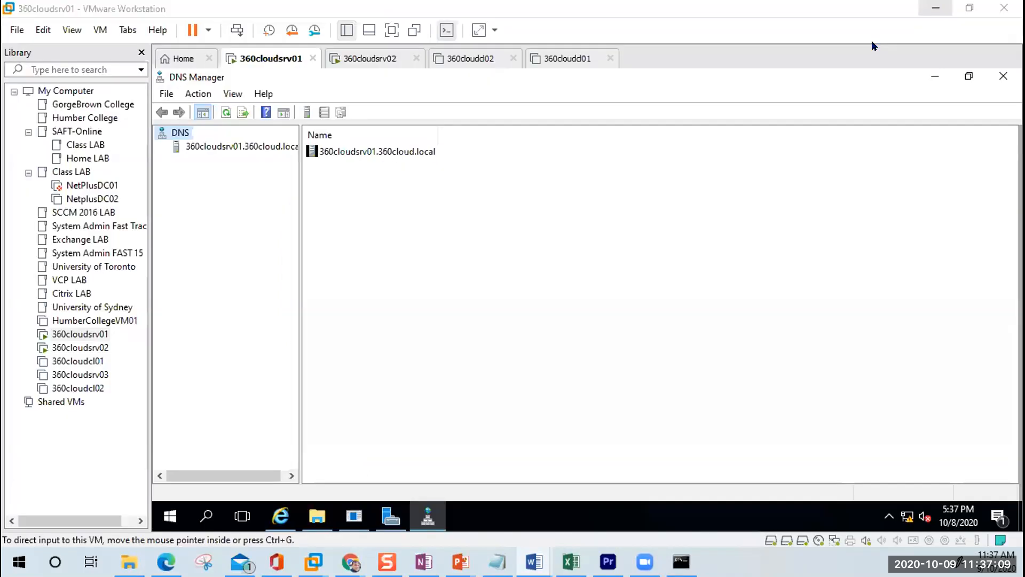
Step: Expand the 360cloudsrv01 node in DNS Manager and view its empty Trust Points folder
click(178, 148)
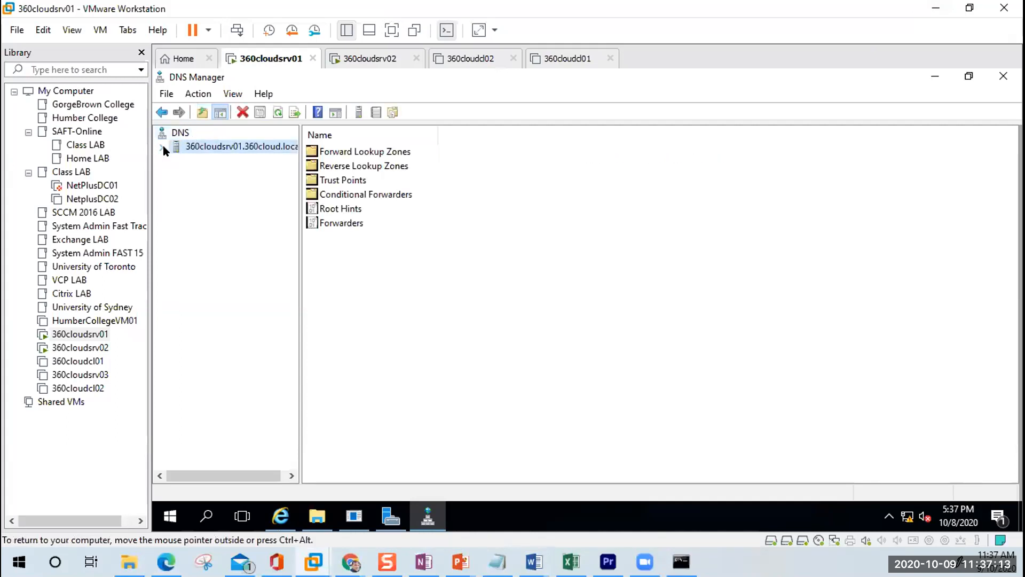
click(161, 147)
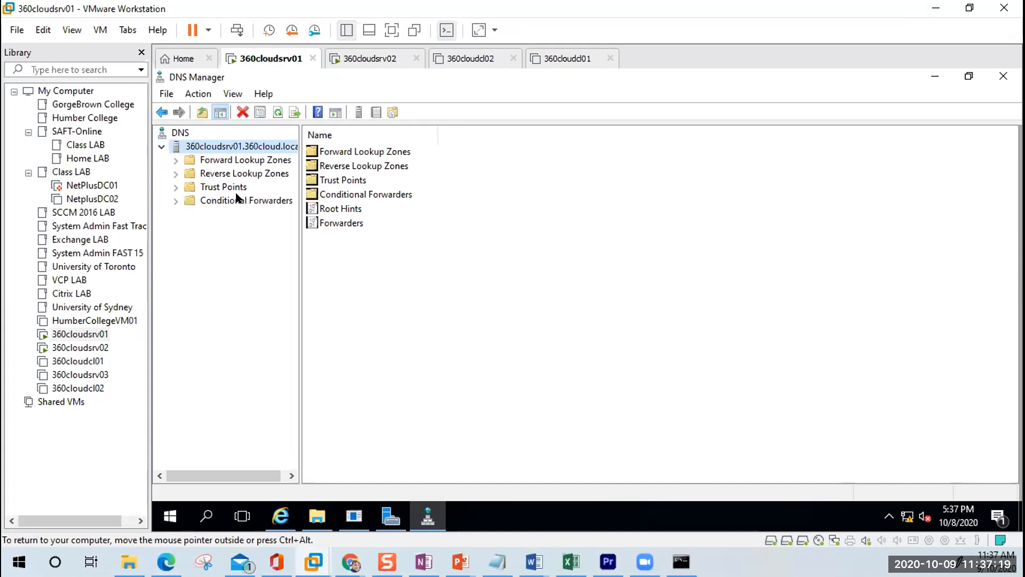
click(187, 190)
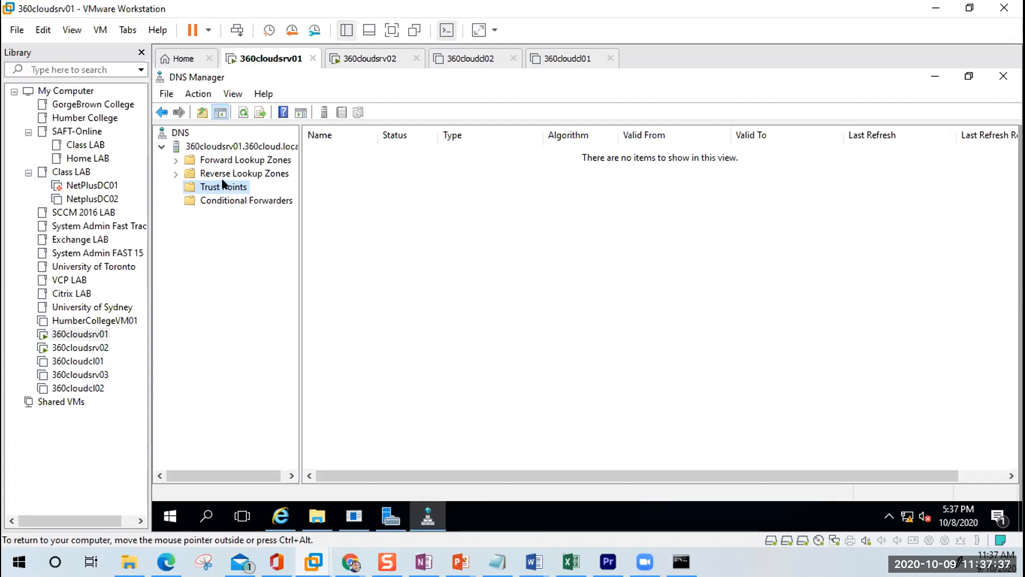
Step: Check the empty Reverse Lookup Zones, then expand Forward Lookup Zones to show _msdcs.360cloud.local and 360cloud.local
click(177, 173)
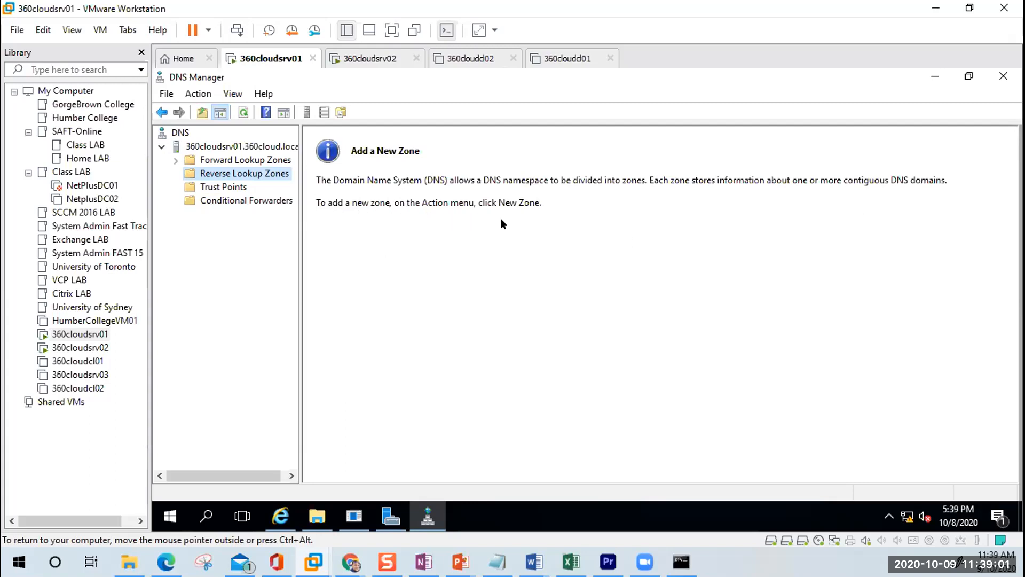
click(171, 158)
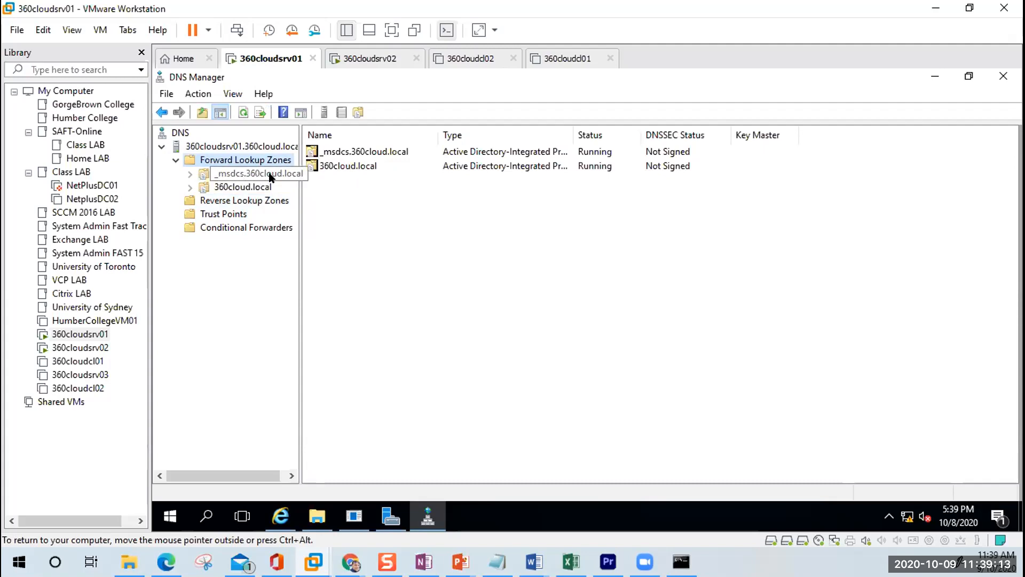
Step: List the 360cloud.local zone's host records and expand it to reveal _msdcs, _sites, _tcp and _udp
click(246, 187)
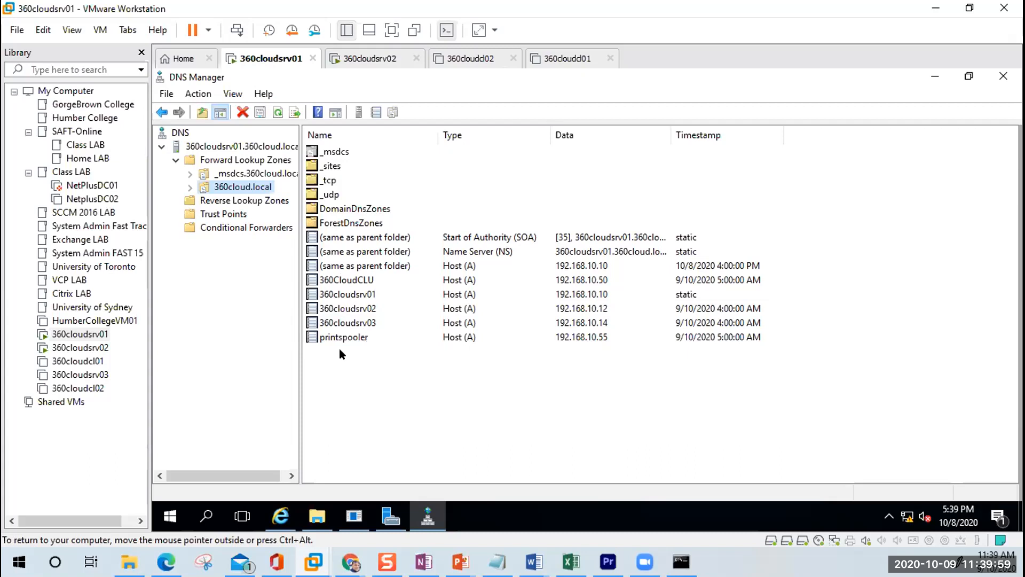
click(189, 185)
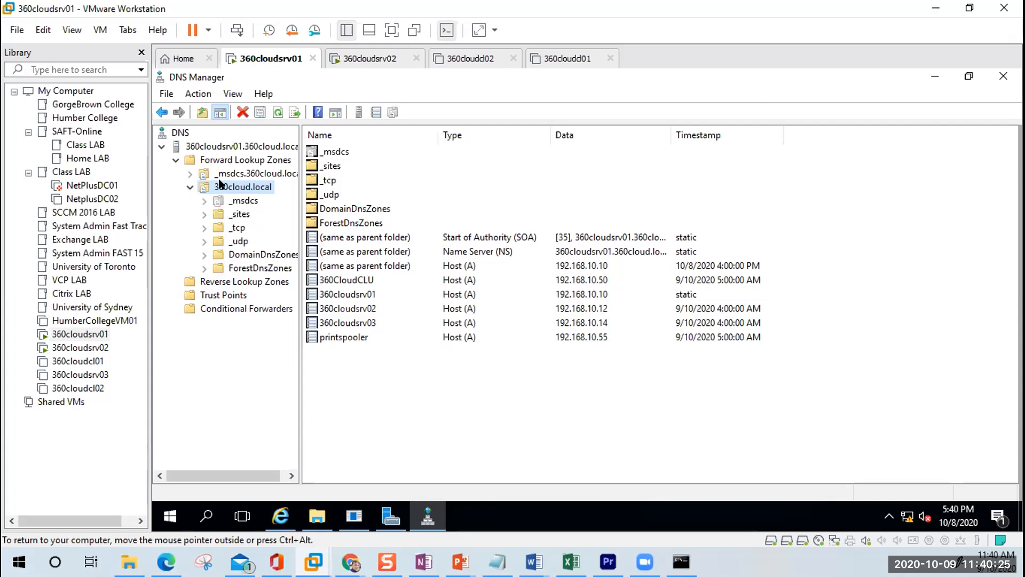
Step: Browse the dc, domains, gc and pdc folders of _msdcs.360cloud.local, then list 360cloud.local's host records
double_click(193, 172)
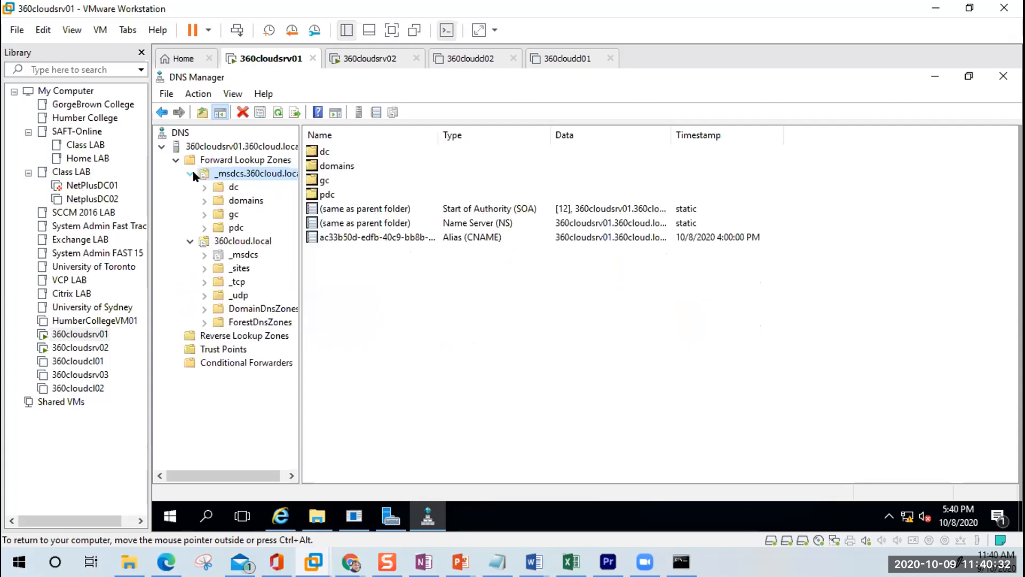
click(230, 187)
click(231, 201)
click(230, 213)
click(233, 228)
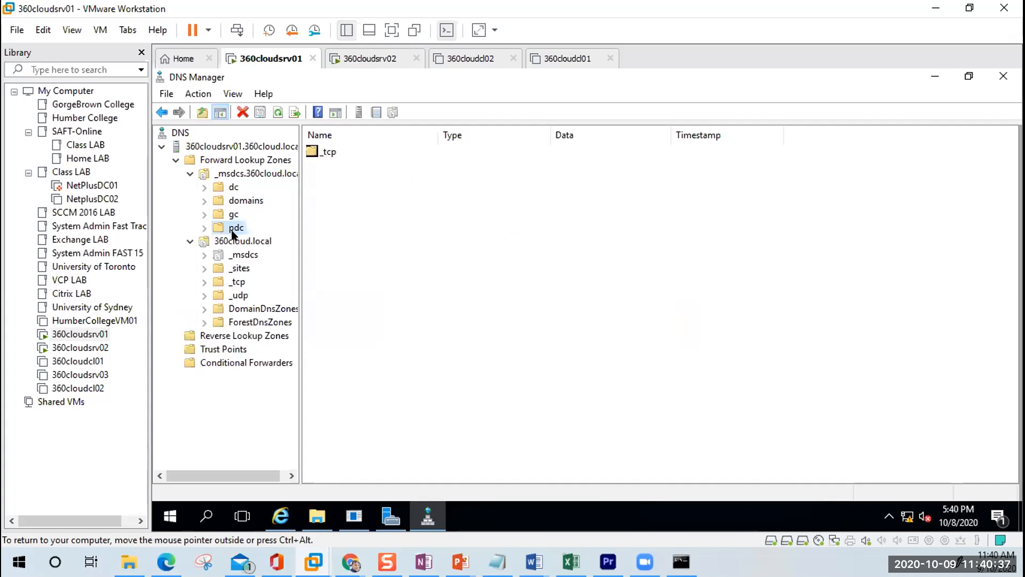
click(190, 174)
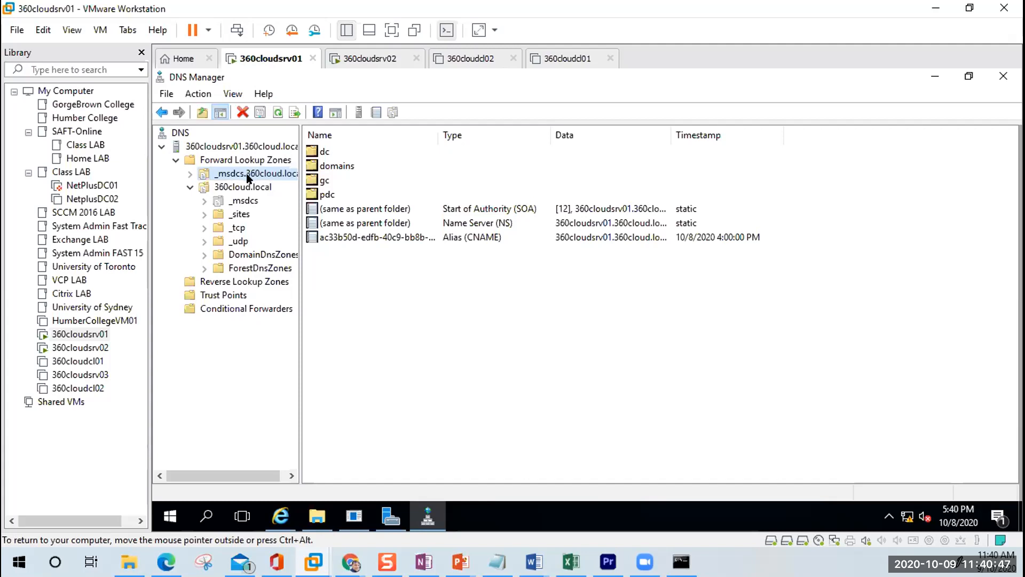
click(254, 188)
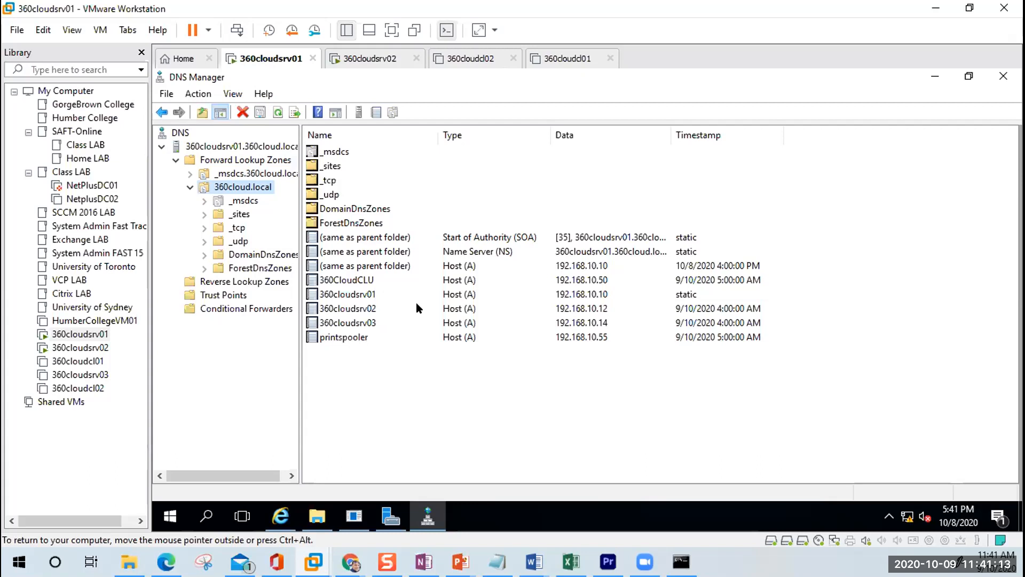
Step: Create a New Host (A) record PC3 pointing to 192.168.10.99 in 360cloud.local
right_click(439, 380)
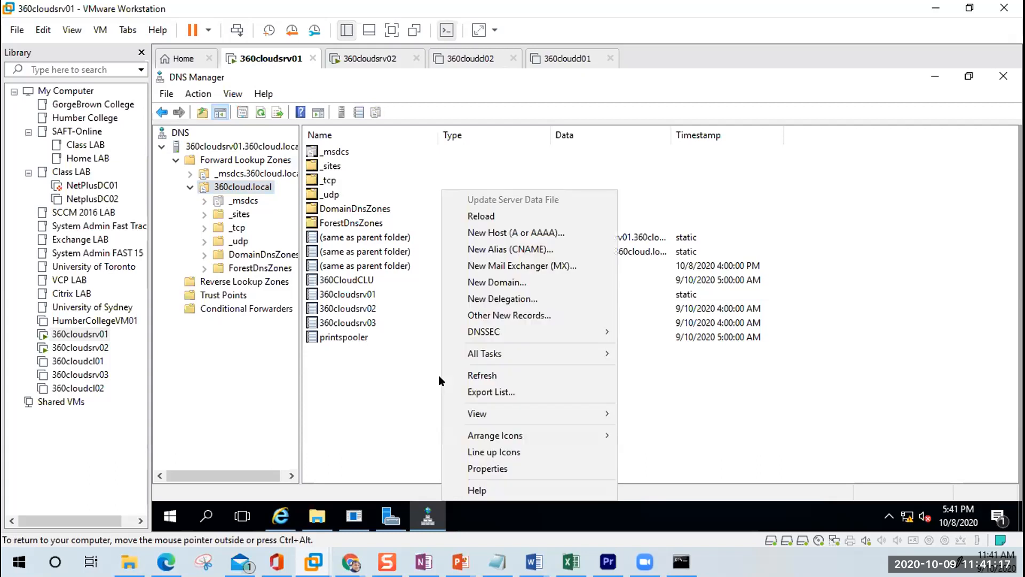
click(546, 233)
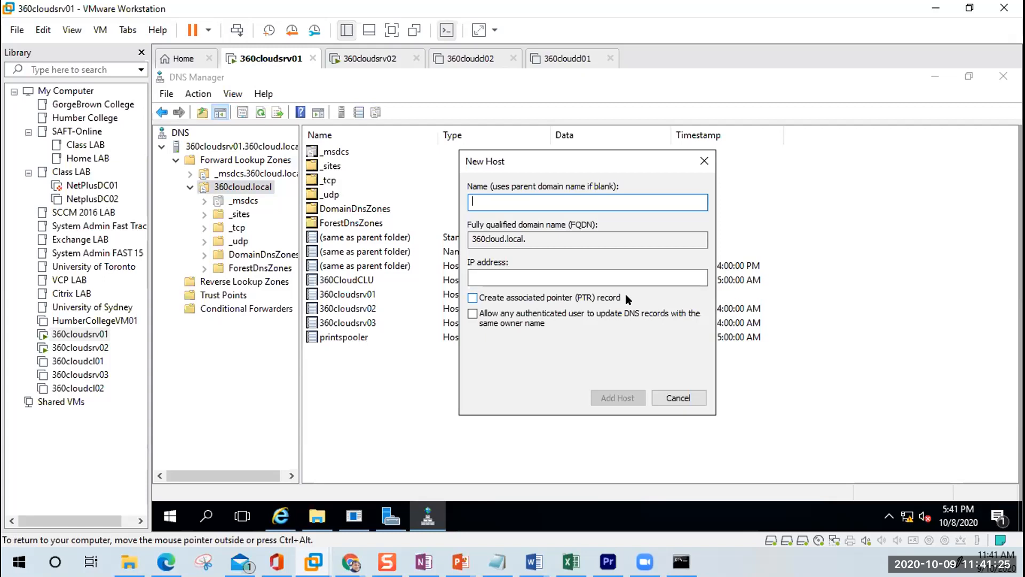
text(PC3)
key(Tab)
key(Tab)
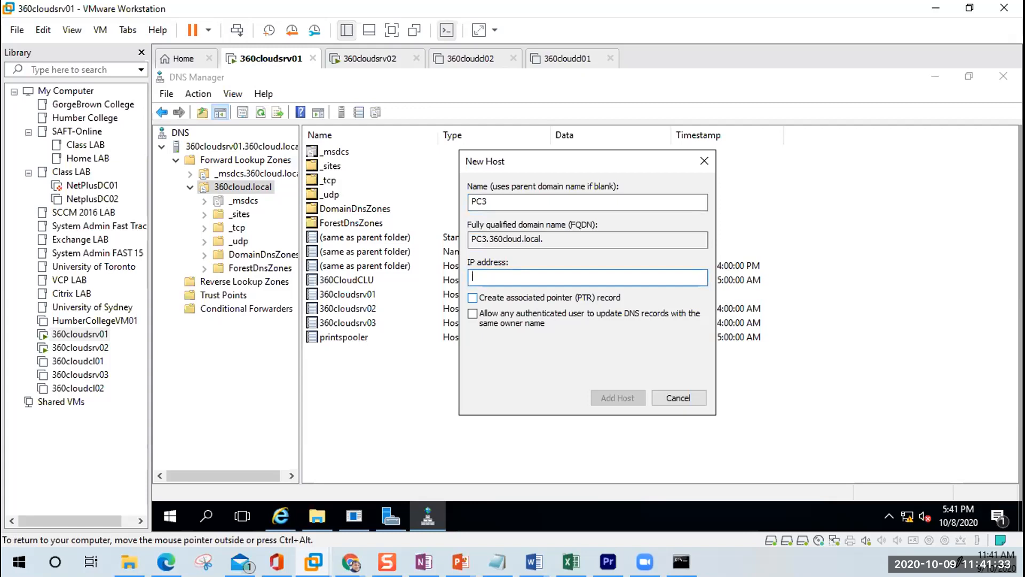
text(192.168.10.99)
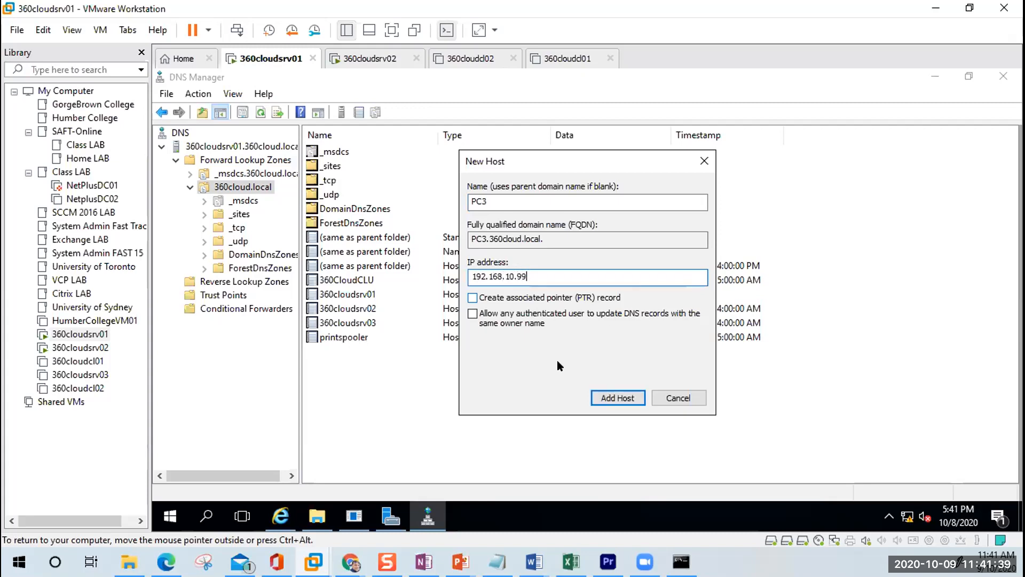
click(618, 398)
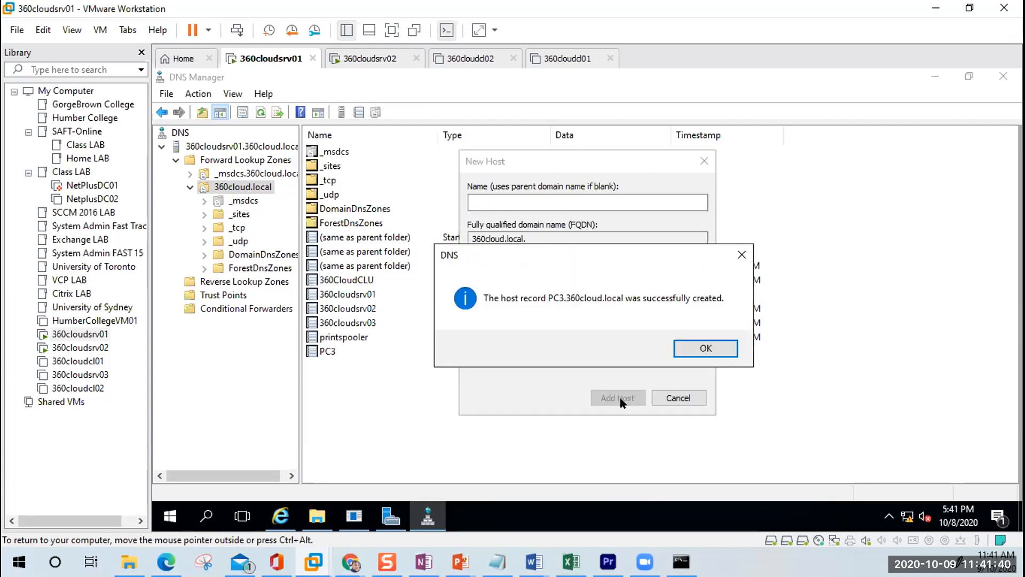
click(694, 351)
click(678, 398)
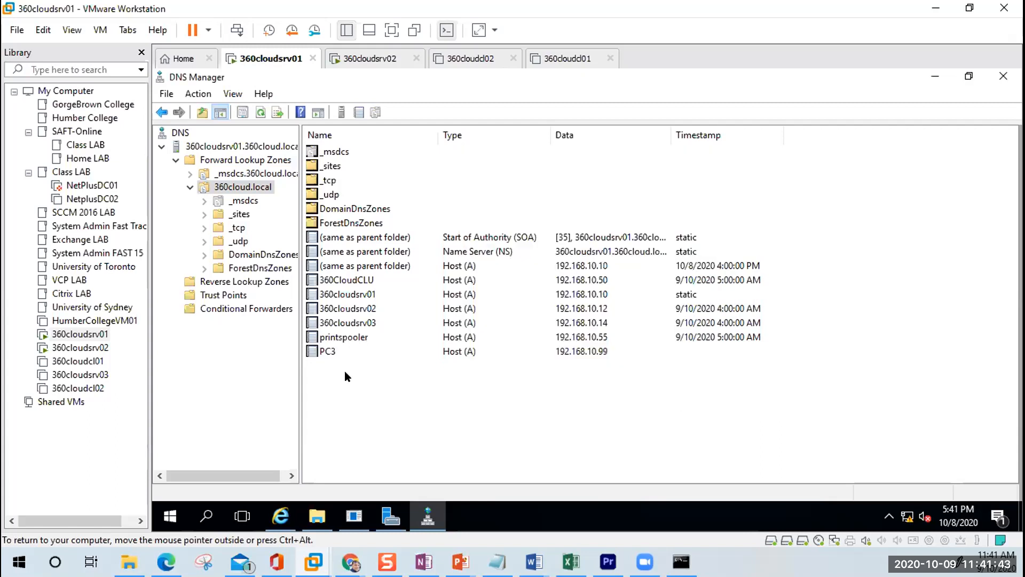
click(312, 353)
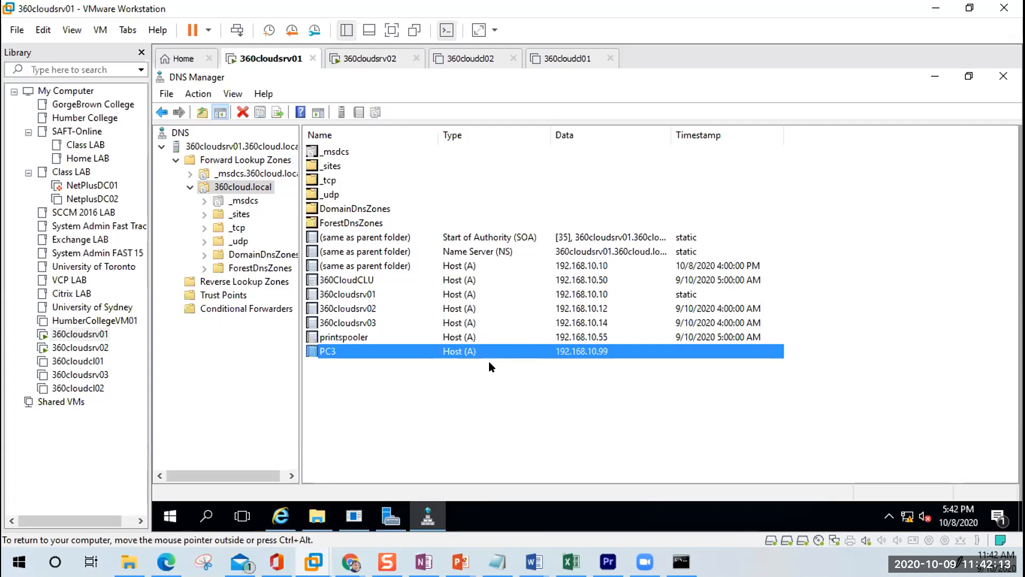
right_click(579, 385)
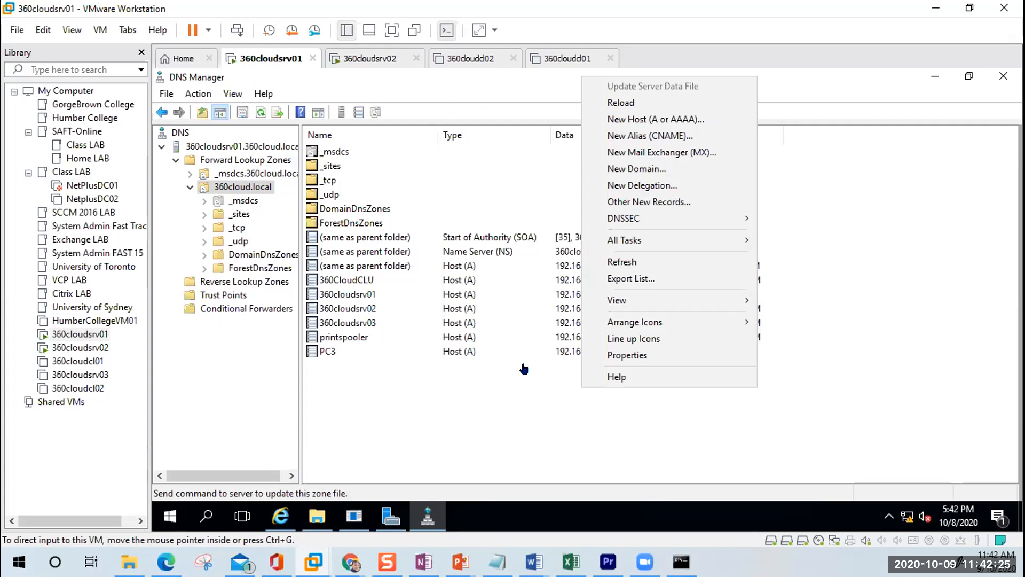
click(531, 392)
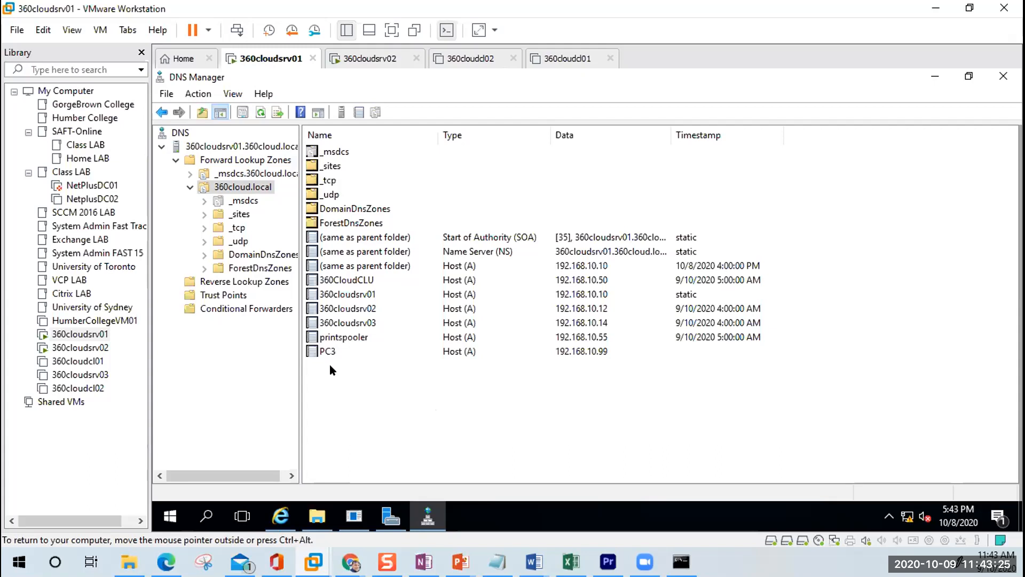
Step: Create a New Host (A) record linuxsrv01 pointing to 192.168.10.150 in 360cloud.local
right_click(462, 402)
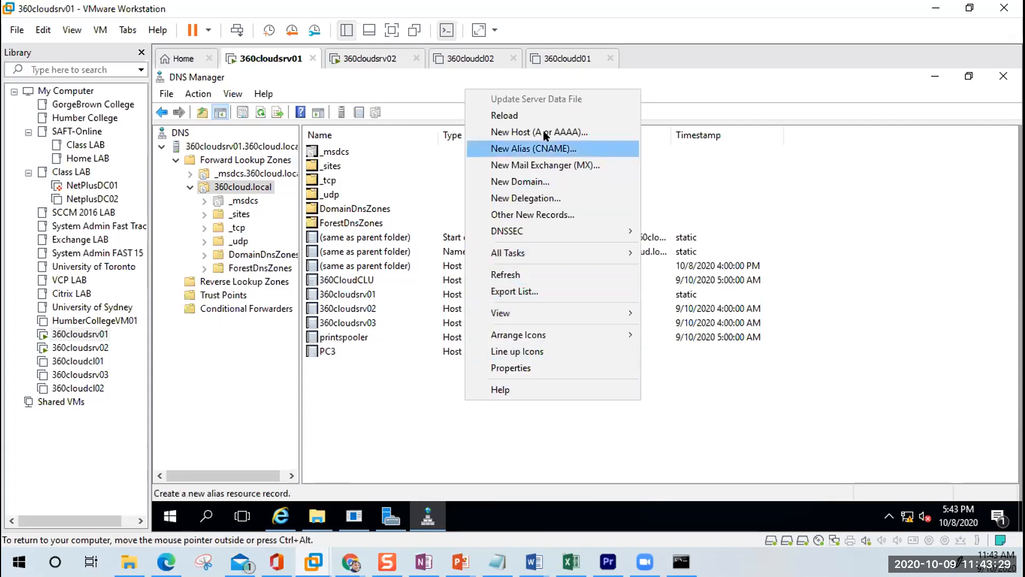
click(527, 135)
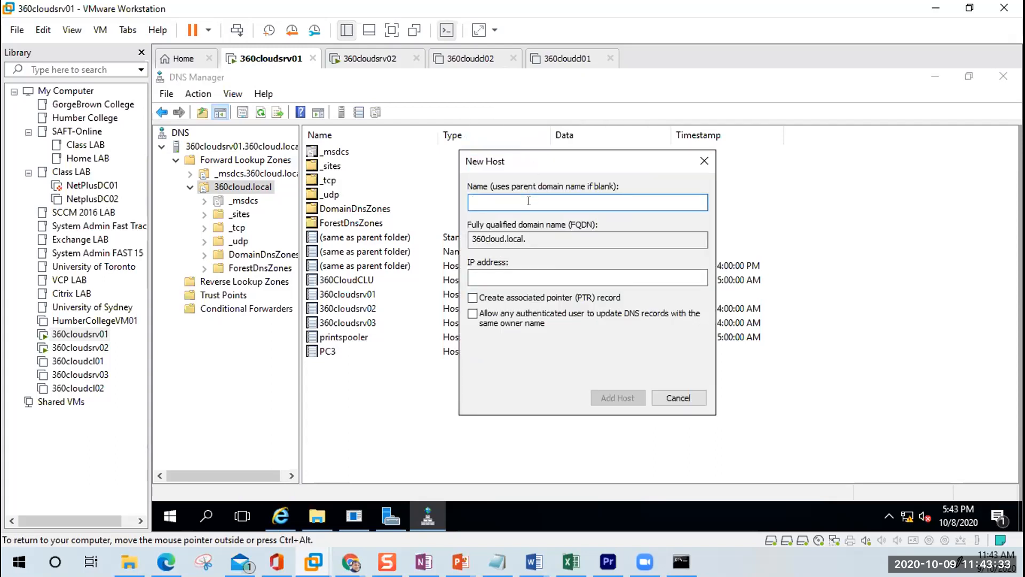
text(linux)
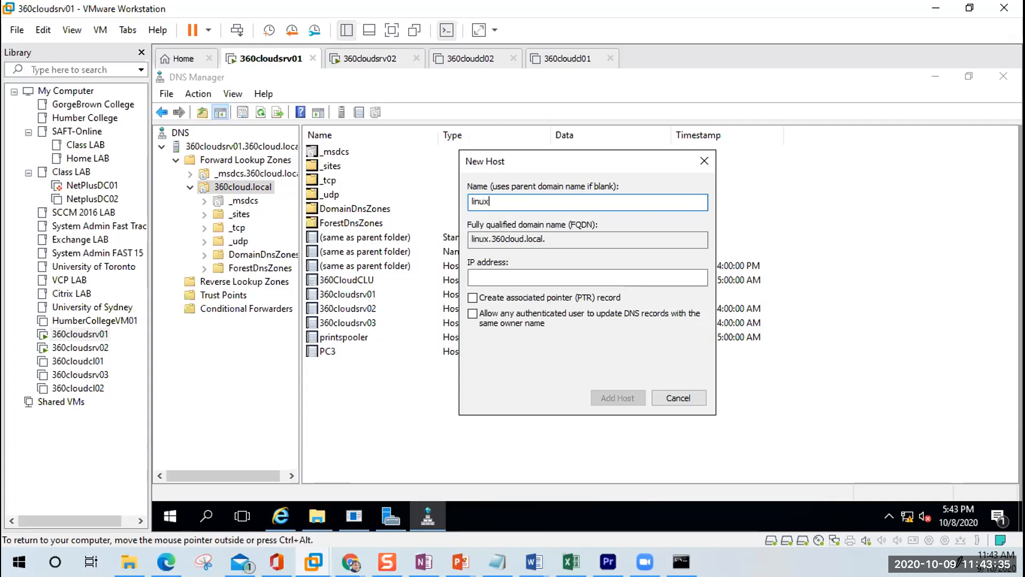
text(srv01)
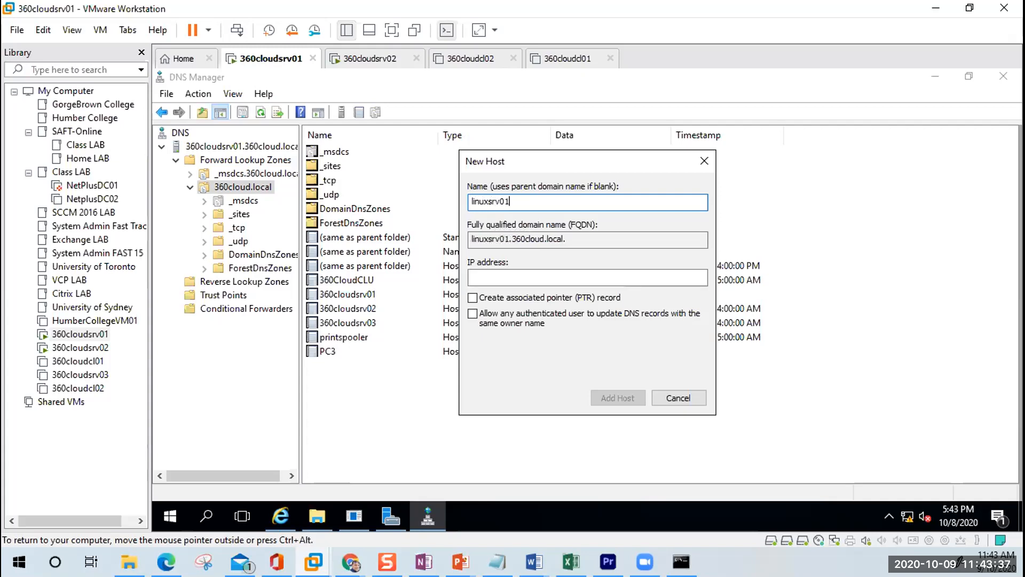
key(Tab)
key(Tab)
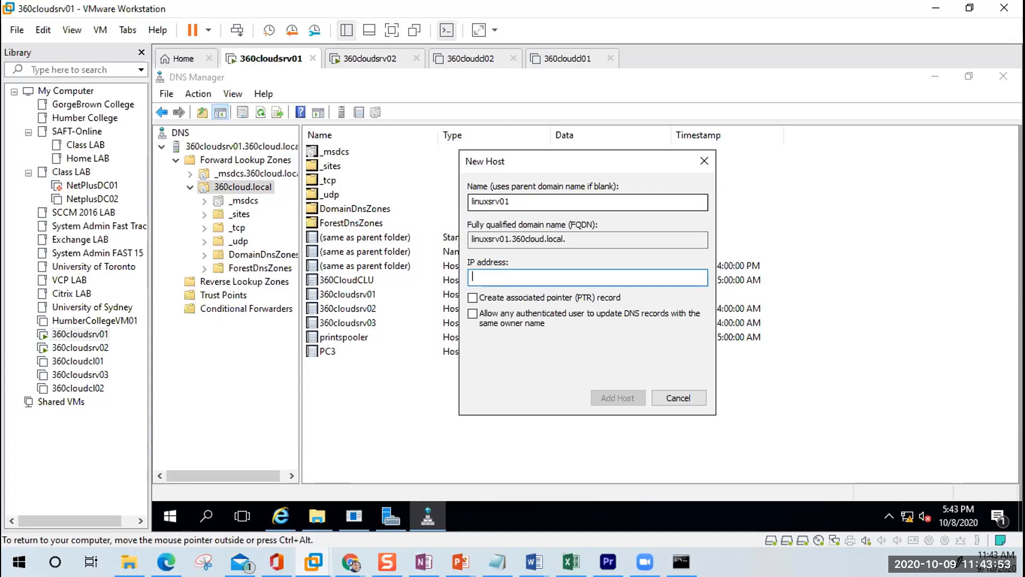
text(192.168.10.)
text(150)
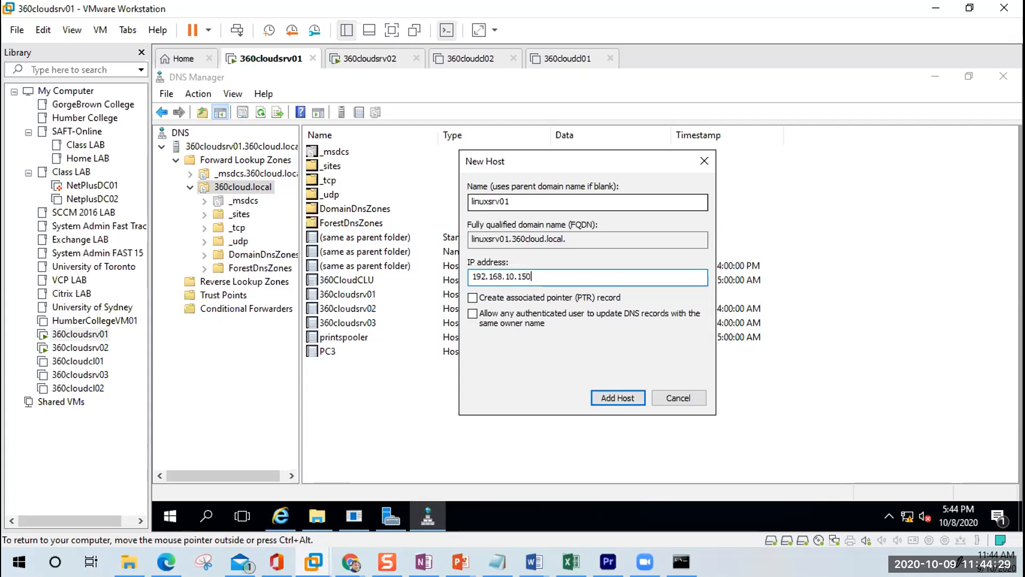
click(630, 400)
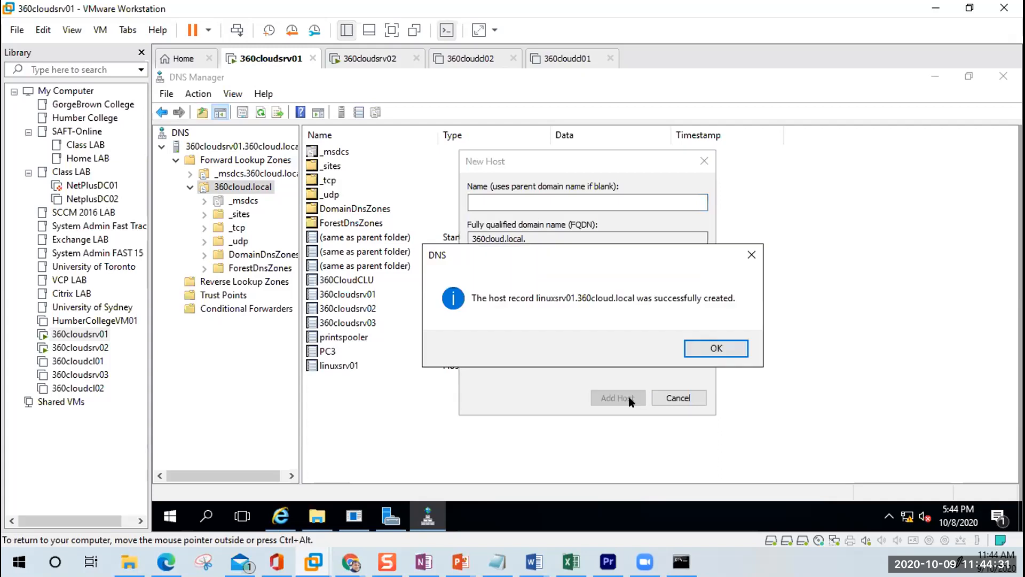
click(677, 399)
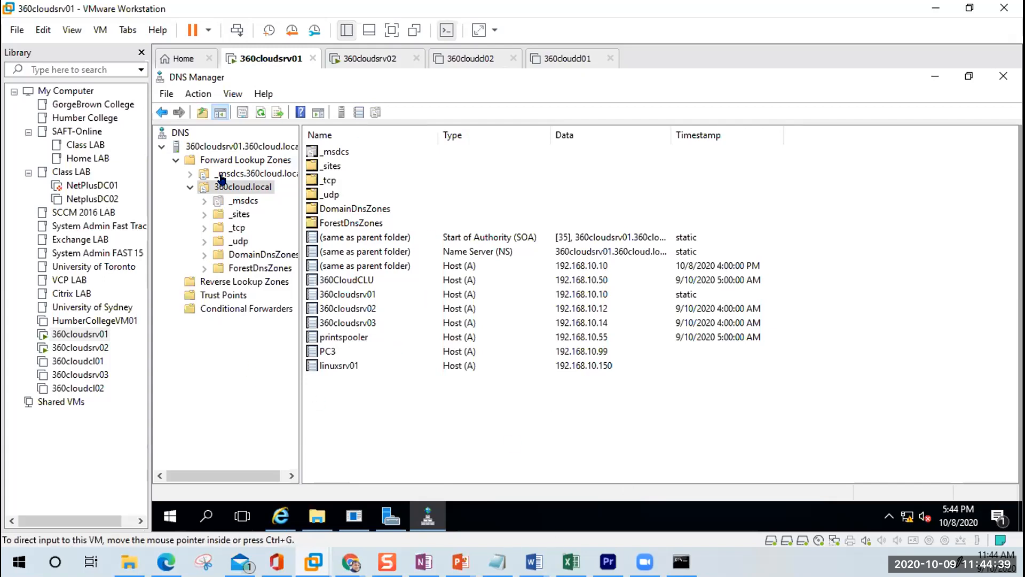
Step: Collapse the forward lookup zones, then sign in to 360cloudsrv02 with the administrator password
click(172, 160)
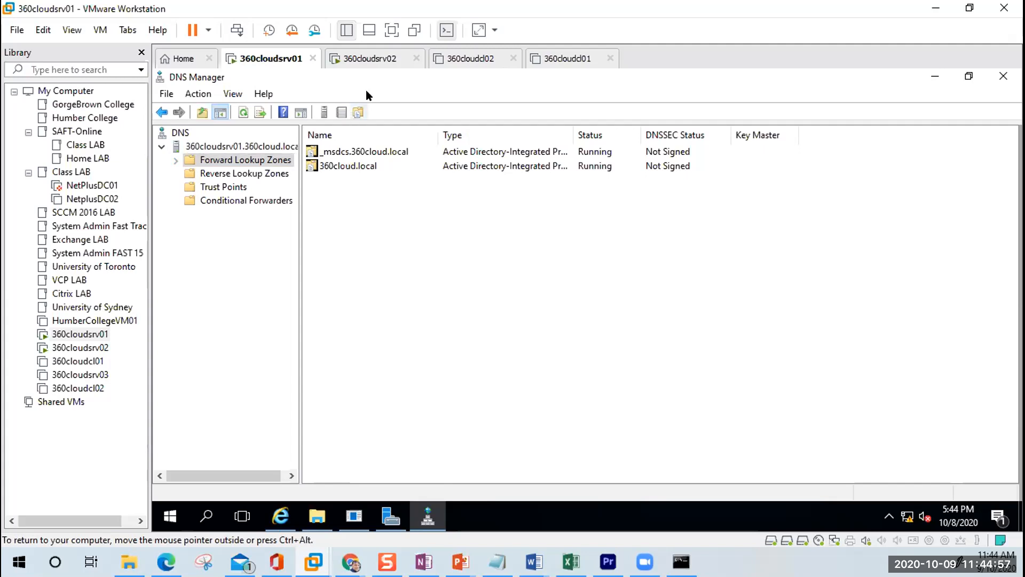
click(370, 61)
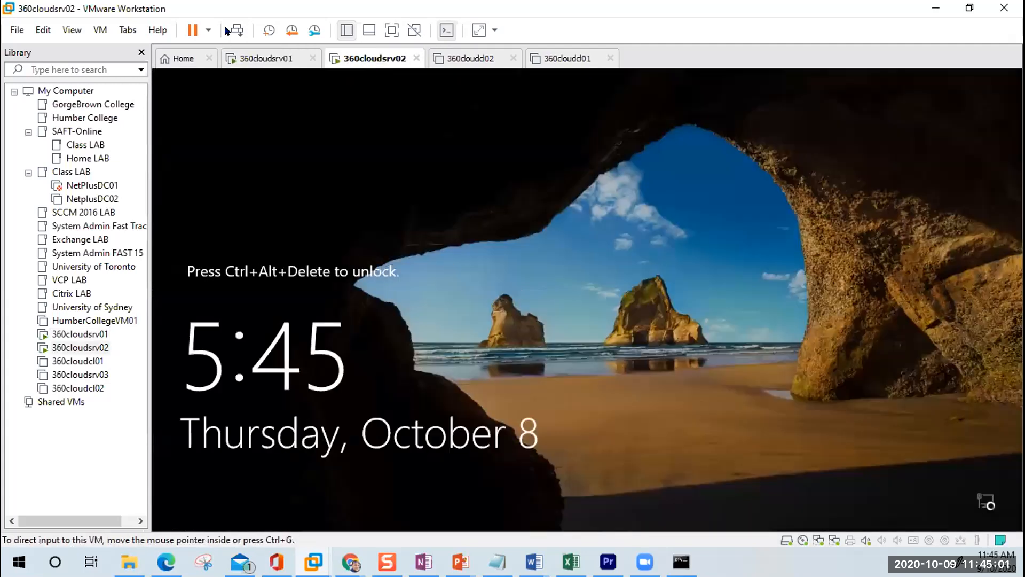
key(ctrl+alt+Insert)
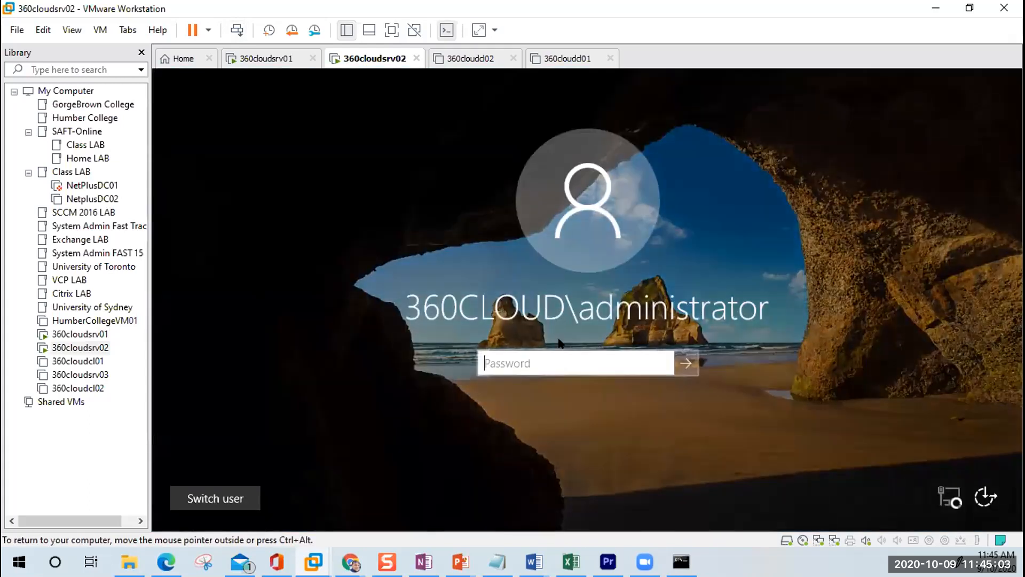
text(Pa)
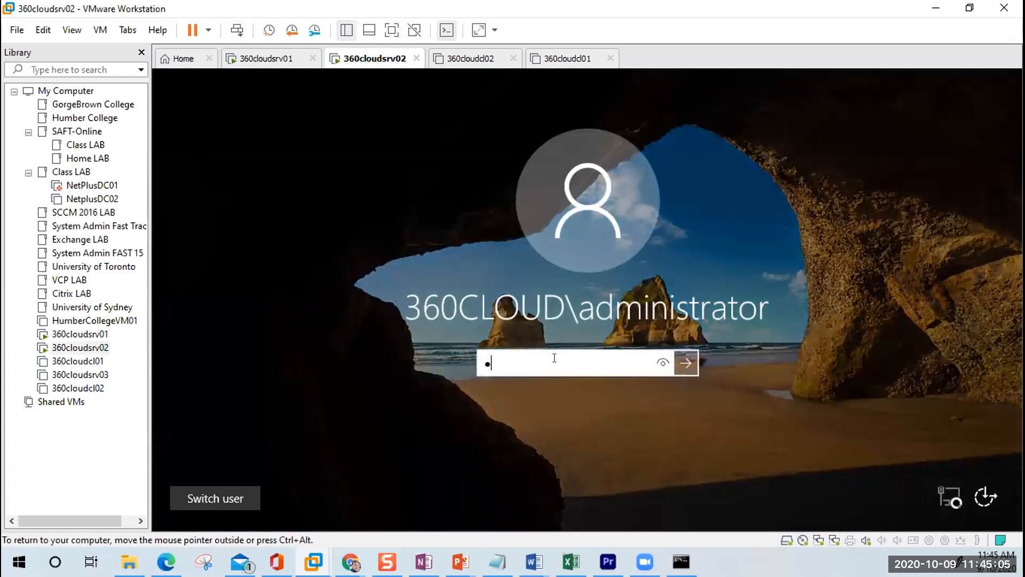
key(BackSpace)
key(BackSpace)
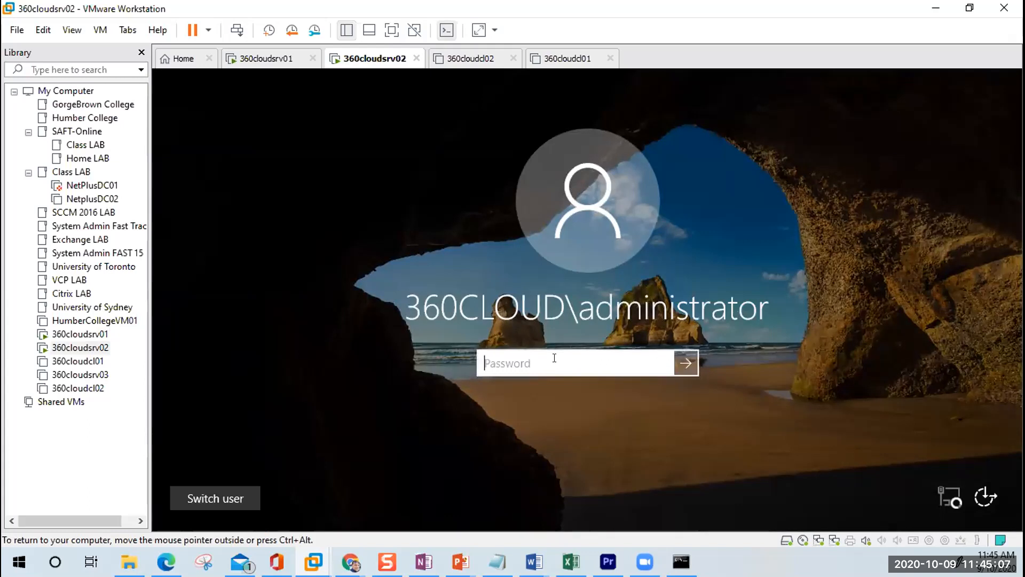
text(Pa$$w0rd1)
key(Return)
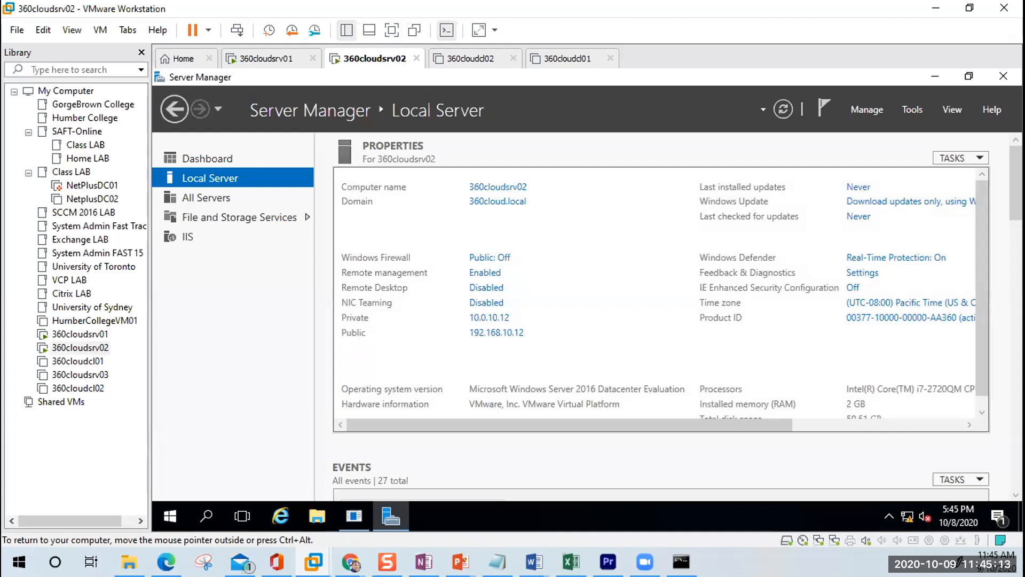
Step: Recheck the 360cloud.local records on 360cloudsrv01, then return to 360cloudsrv02's Server Manager
click(302, 56)
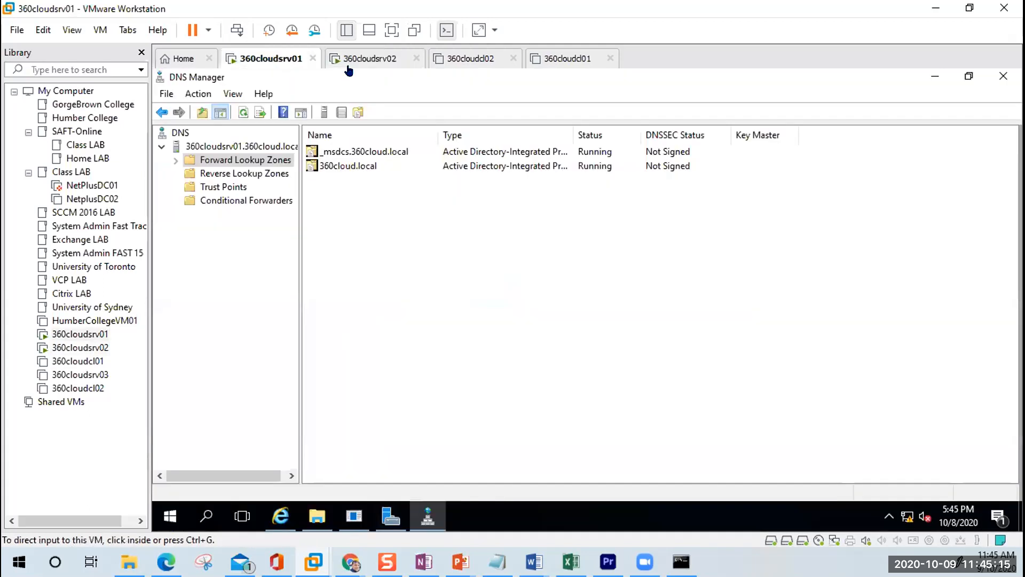
click(173, 159)
click(239, 187)
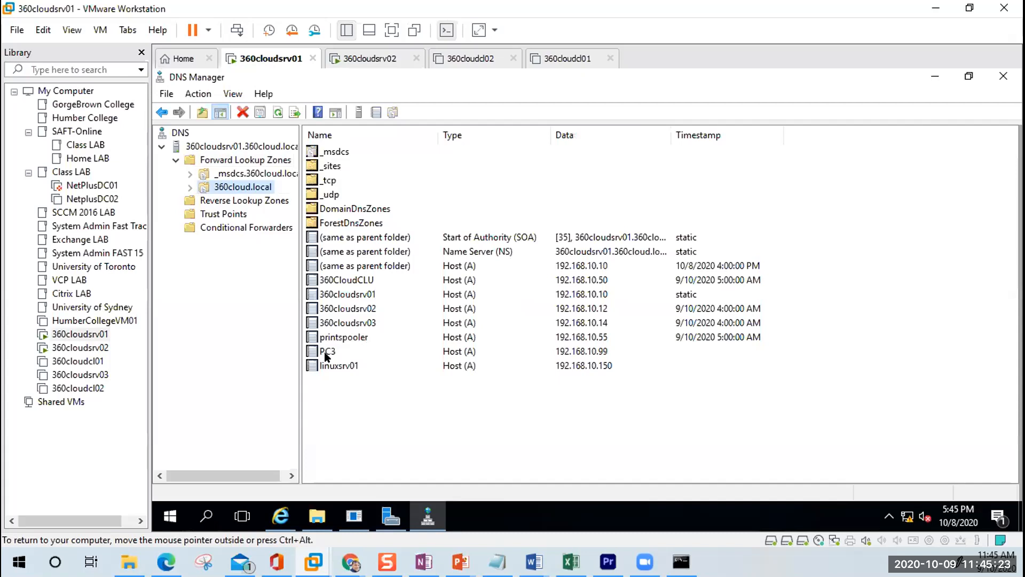
click(390, 60)
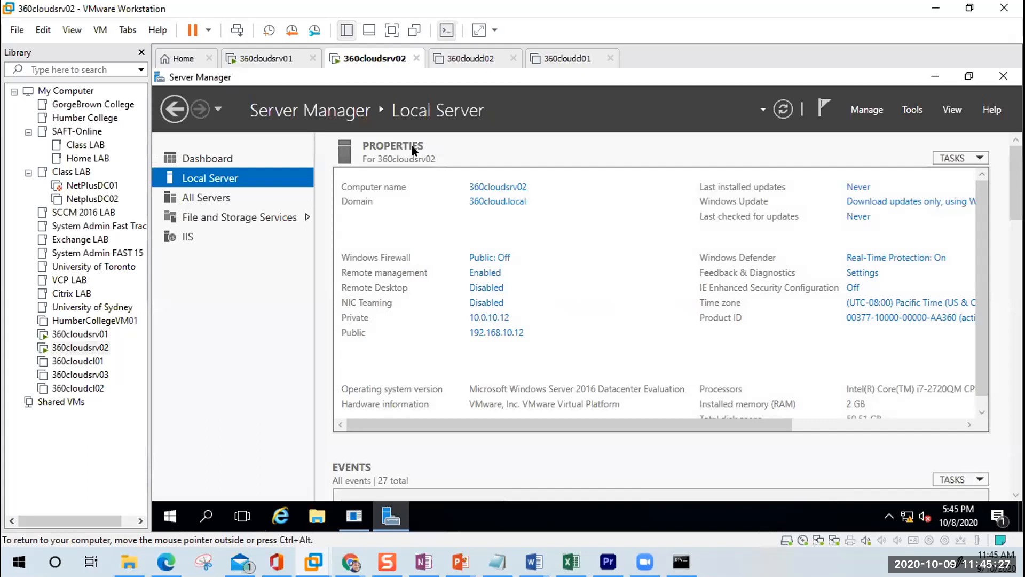
click(170, 515)
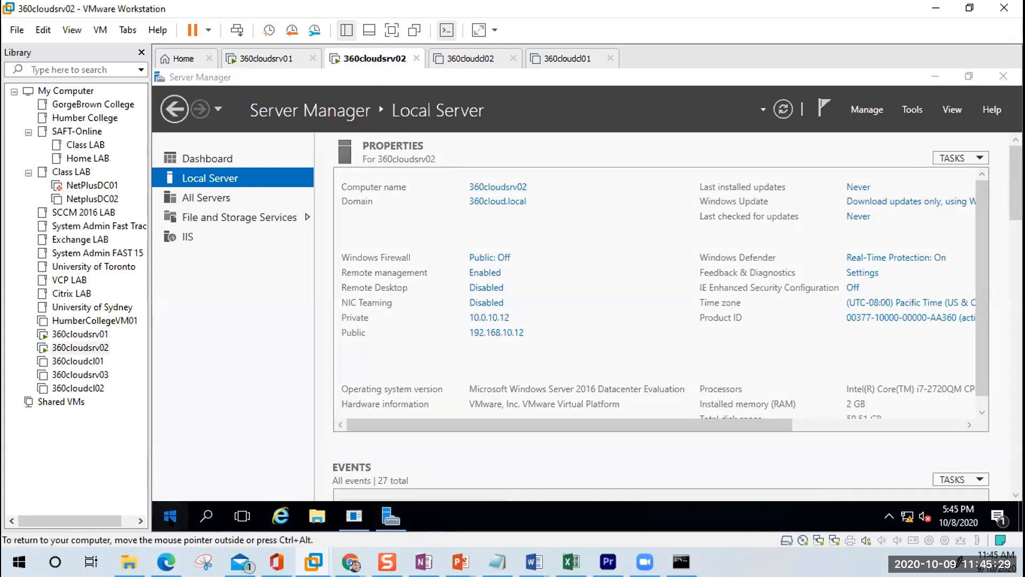
click(170, 516)
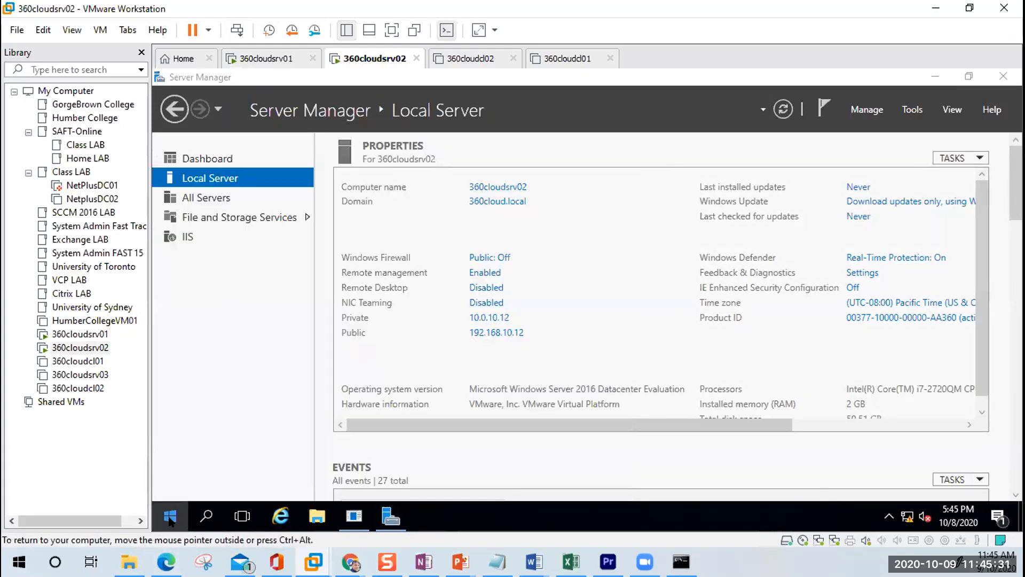
Step: Search for cmd, open Command Prompt on 360cloudsrv02 and run nslookup
click(169, 517)
text(c)
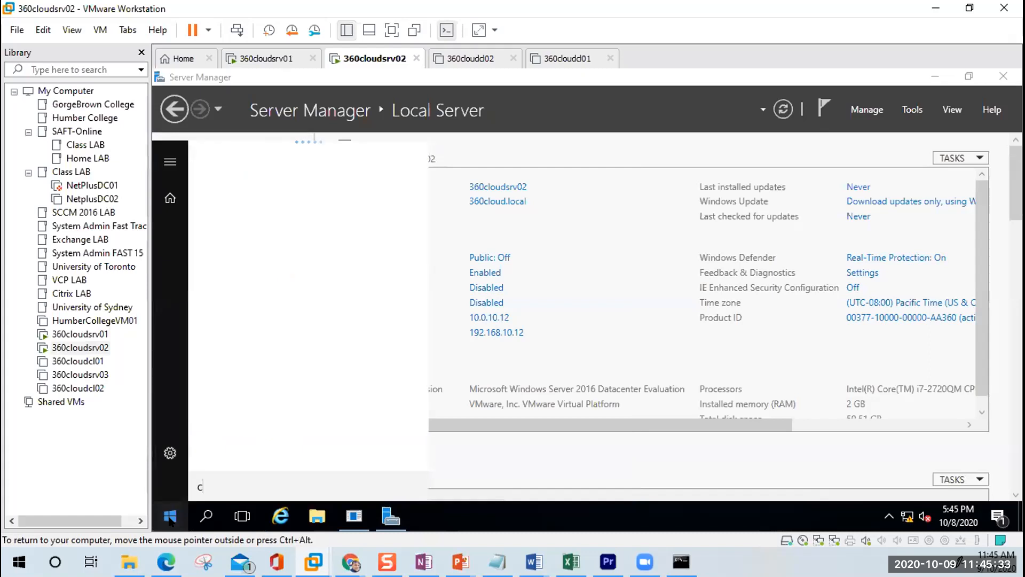
text(md)
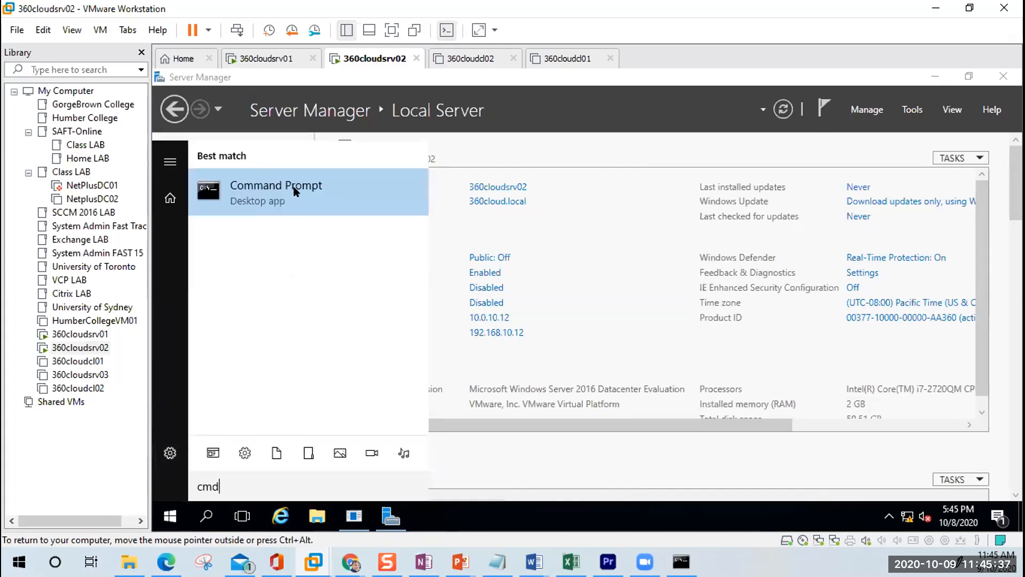
click(295, 191)
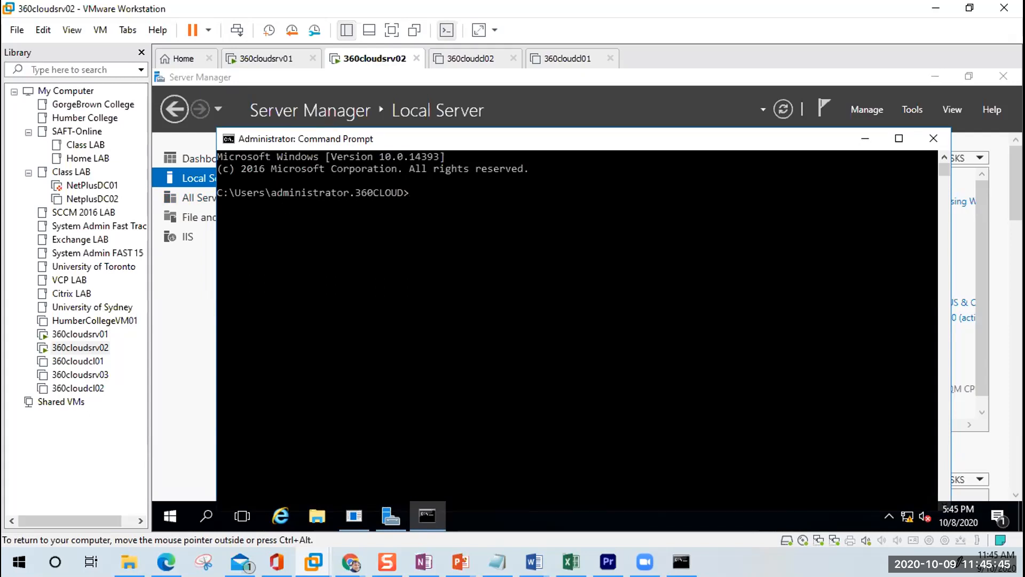
text(nsllo)
key(BackSpace)
text(ookup)
key(Return)
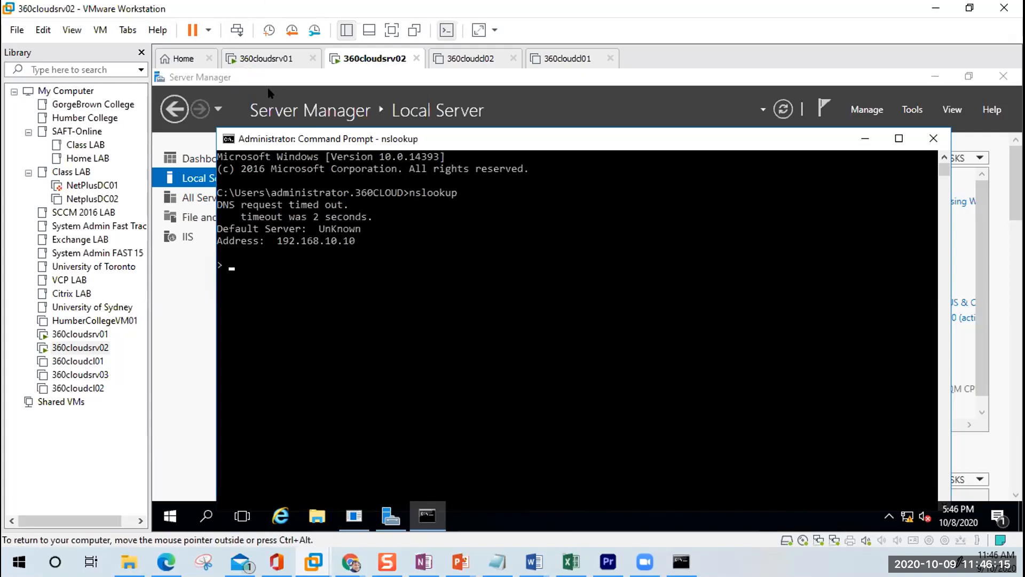
Step: Look up pc1 and pc2 in nslookup; both return non-existent domain
text(c1)
key(Return)
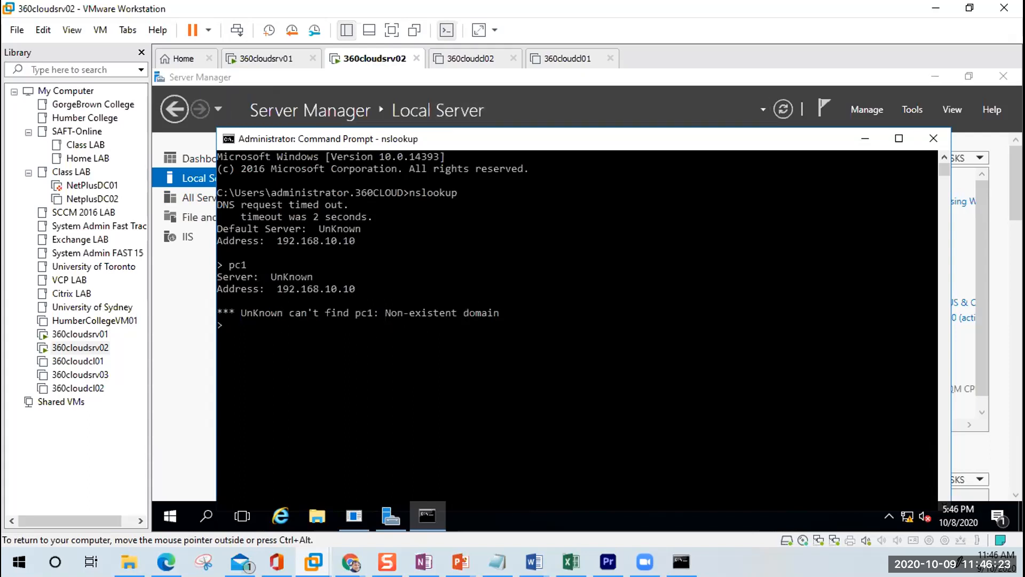
text(pc2)
key(Return)
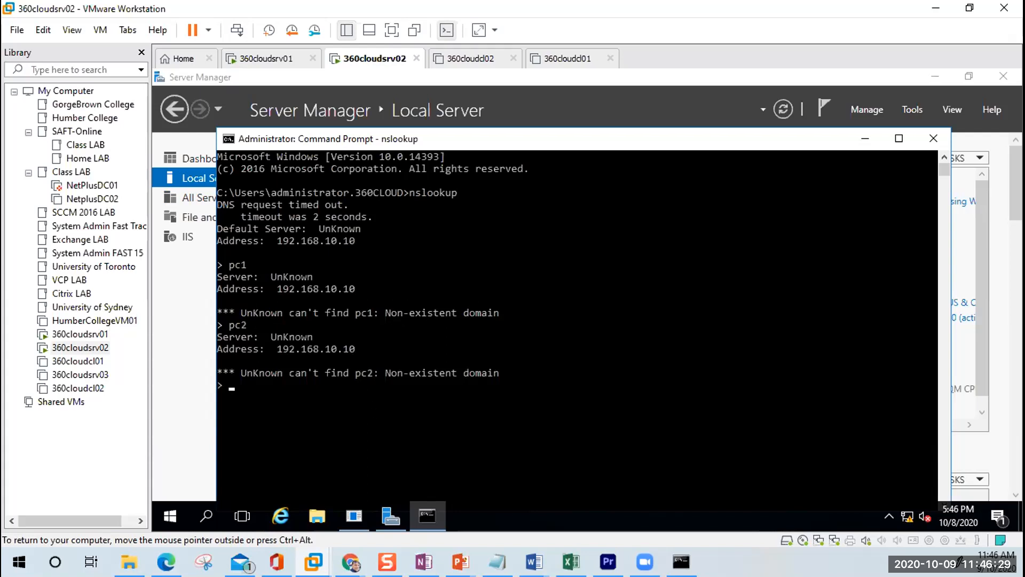
Step: Look up pc3 on 360cloudsrv02; it resolves to pc3.360cloud.local at 192.168.10.99
click(282, 63)
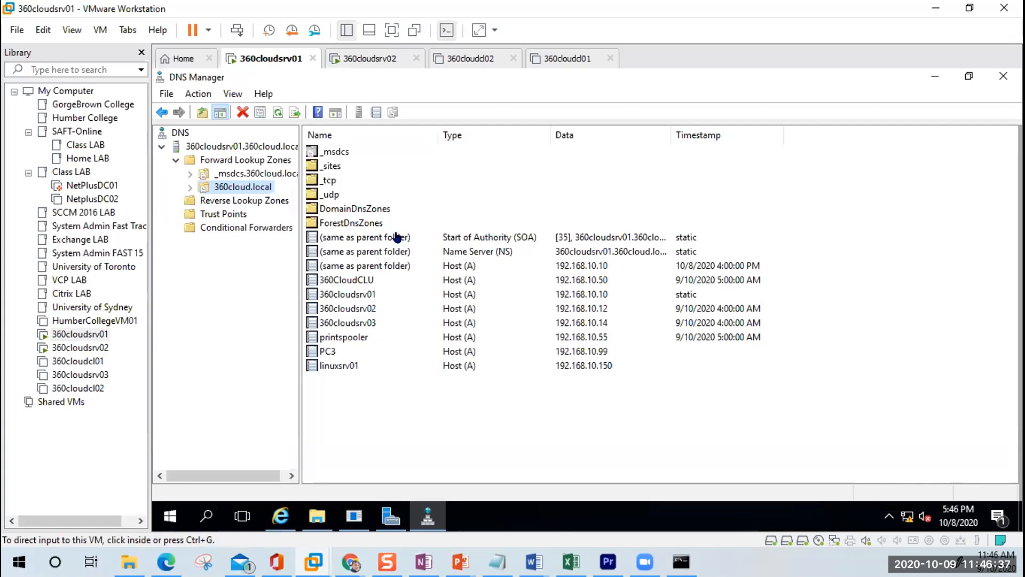
click(370, 59)
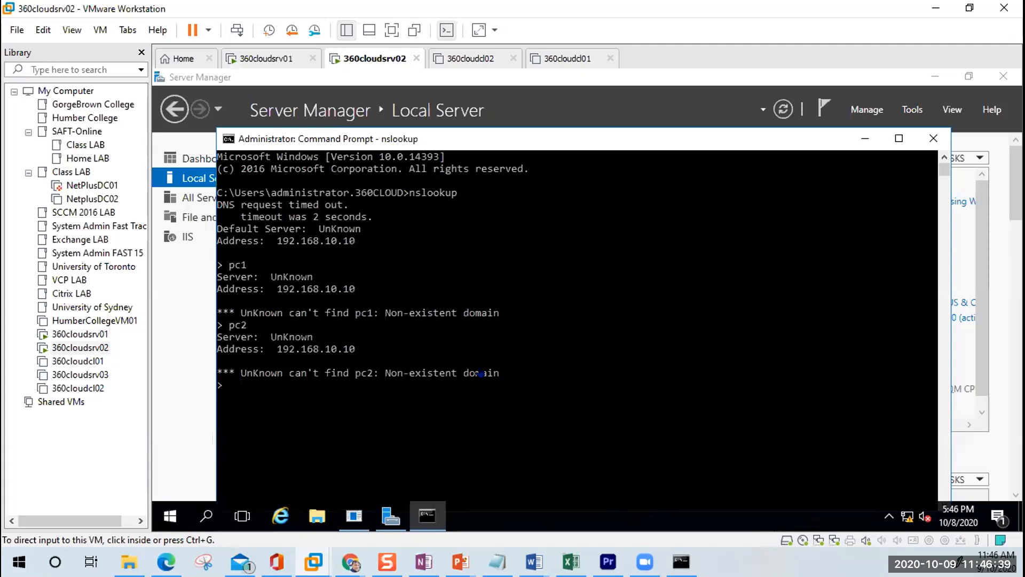
text(pc3)
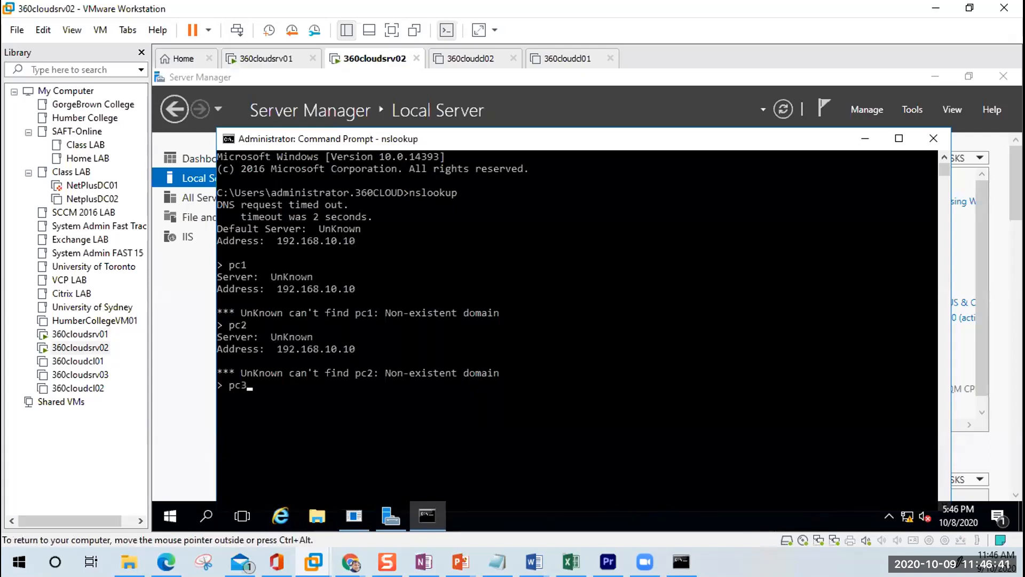
key(Return)
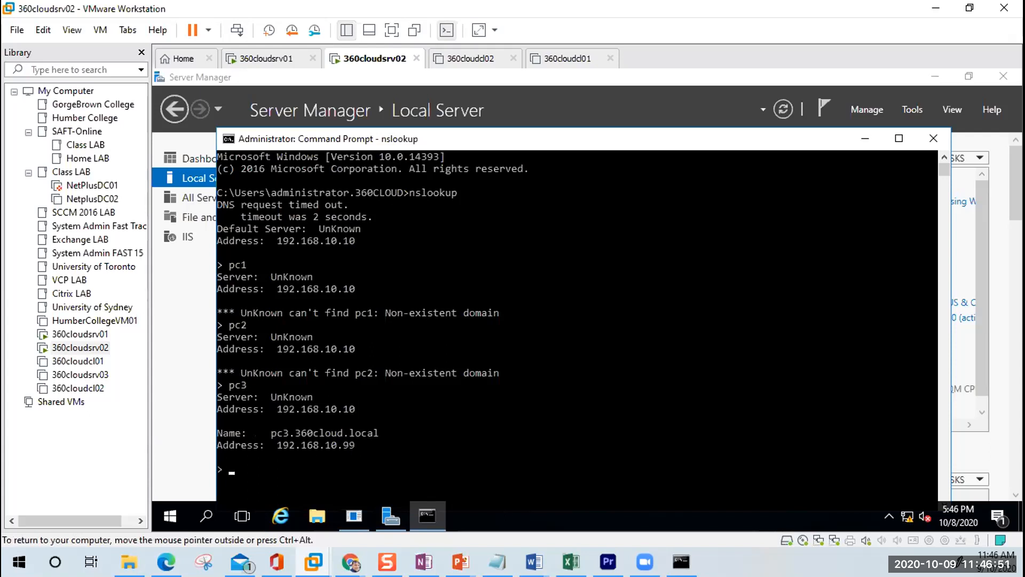
Step: Check the PC3 host record in DNS Manager on 360cloudsrv01 to confirm the match
click(286, 58)
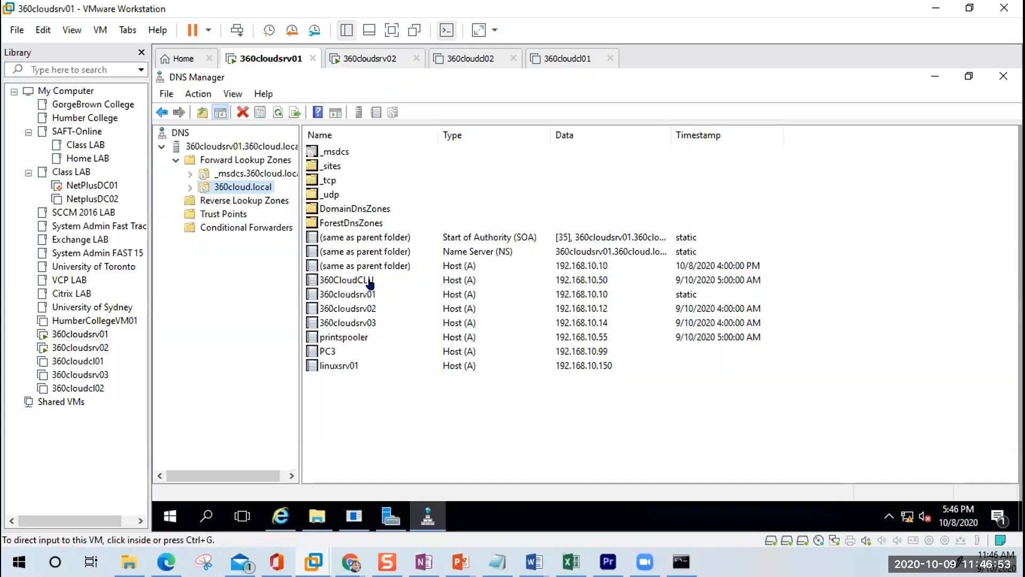
click(329, 352)
click(372, 58)
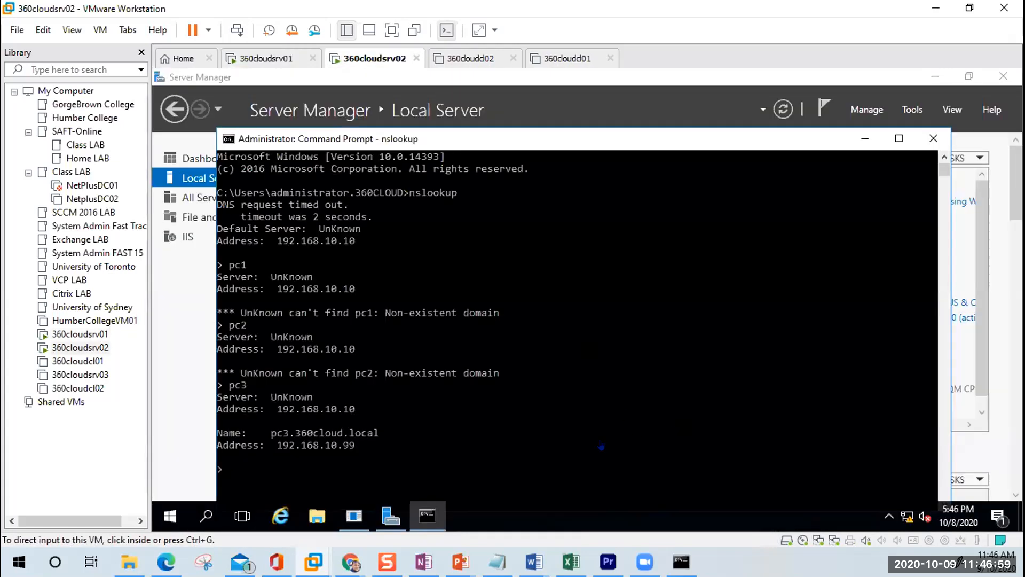
click(534, 562)
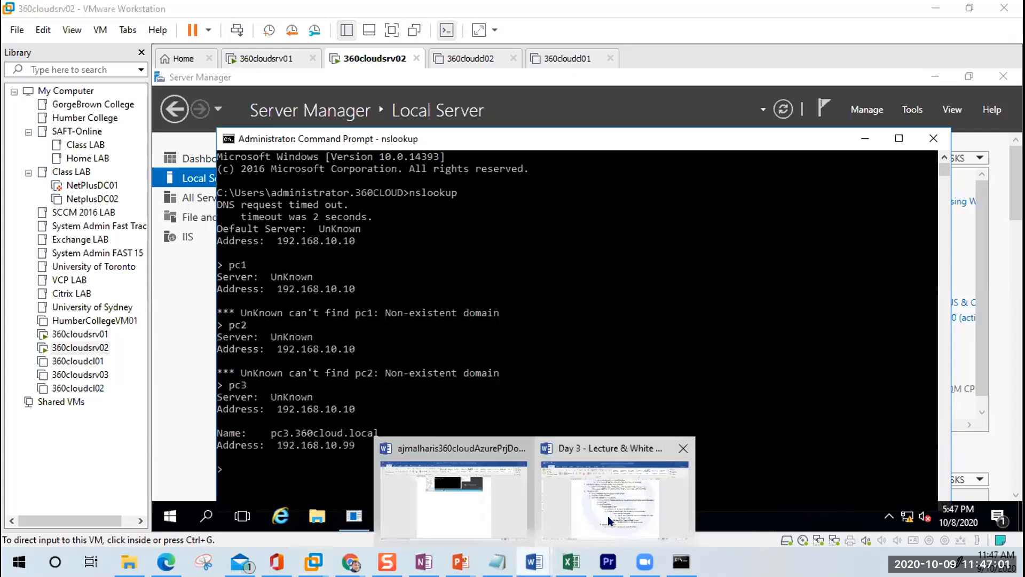
Step: Add top-level item 9, 'The command line to manage DNS', after Name Resolution
click(669, 503)
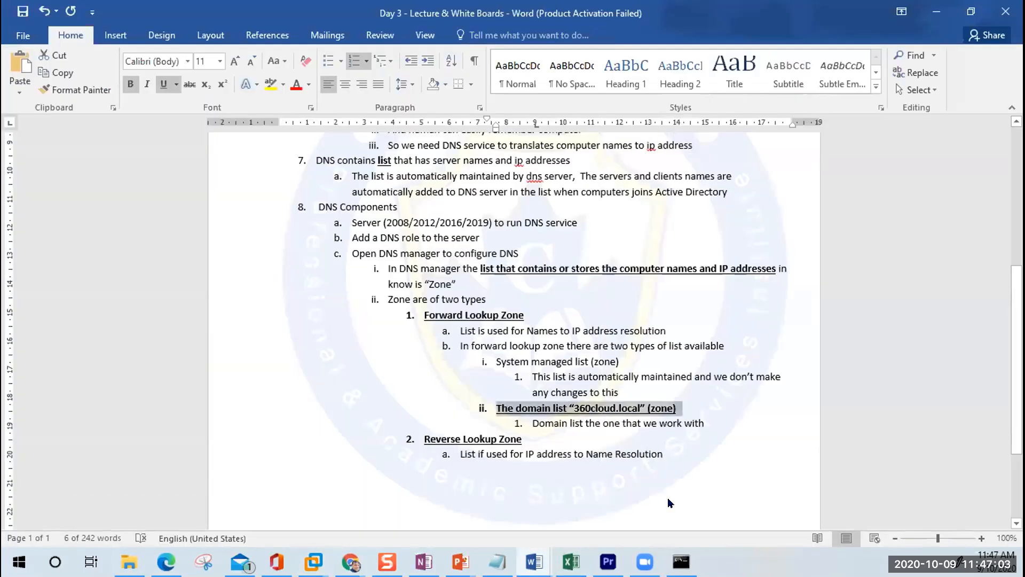
click(670, 503)
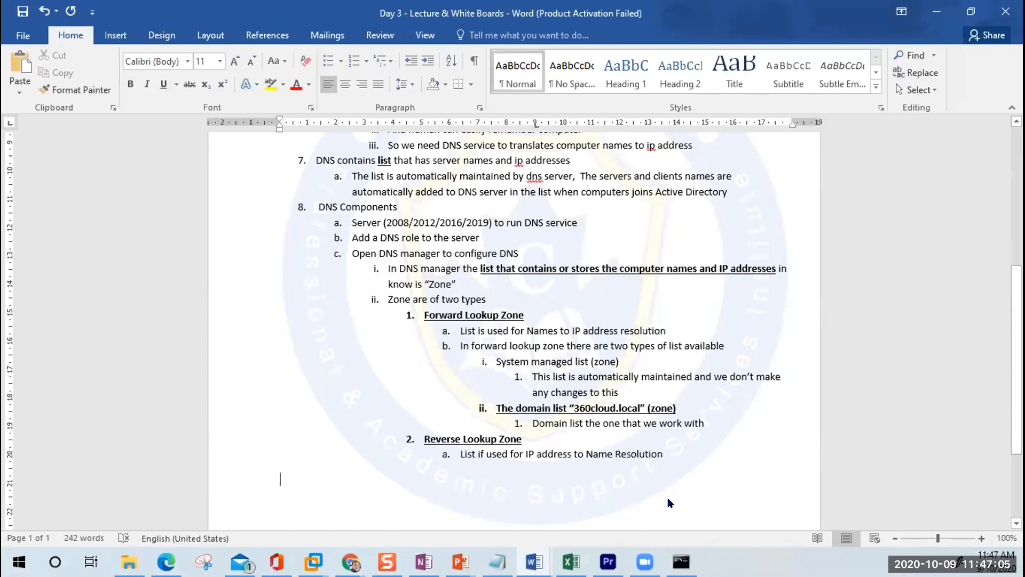
key(Return)
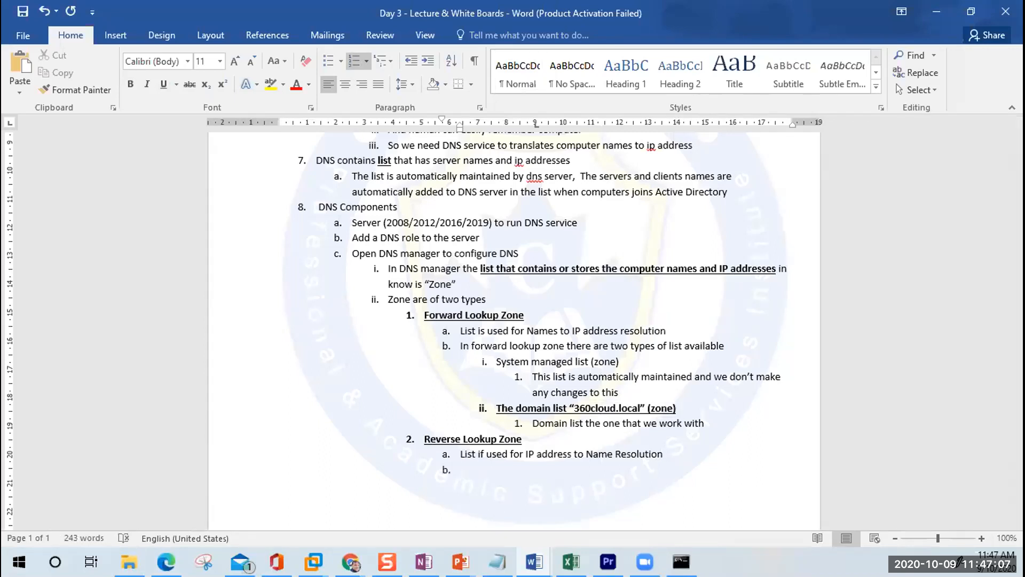
key(shift+Tab)
key(shift+Tab)
key(shift+Tab)
key(shift+Tab)
text(The command libne to manage)
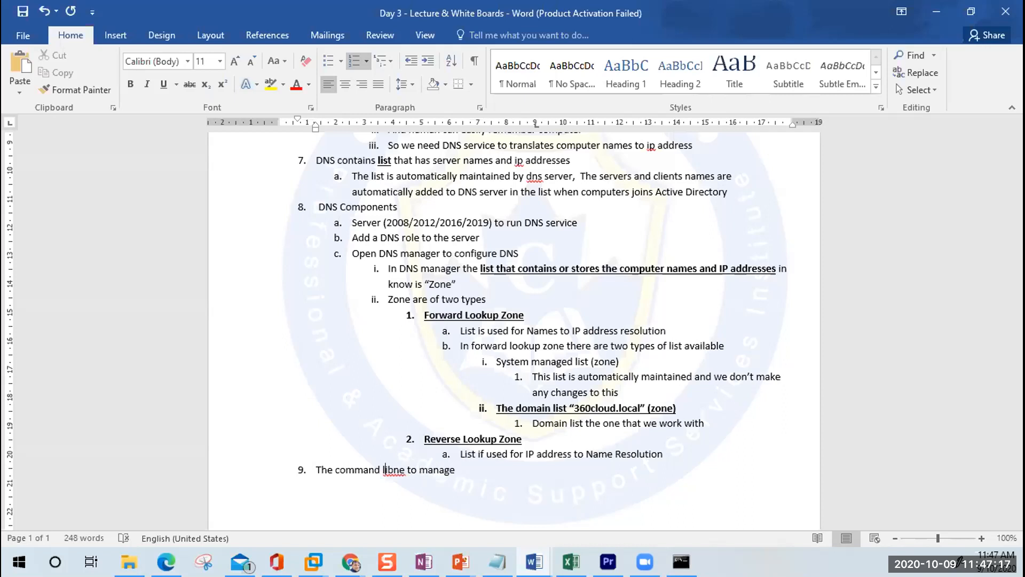
key(Delete)
key(Delete)
key(Delete)
key(Delete)
key(Delete)
key(Delete)
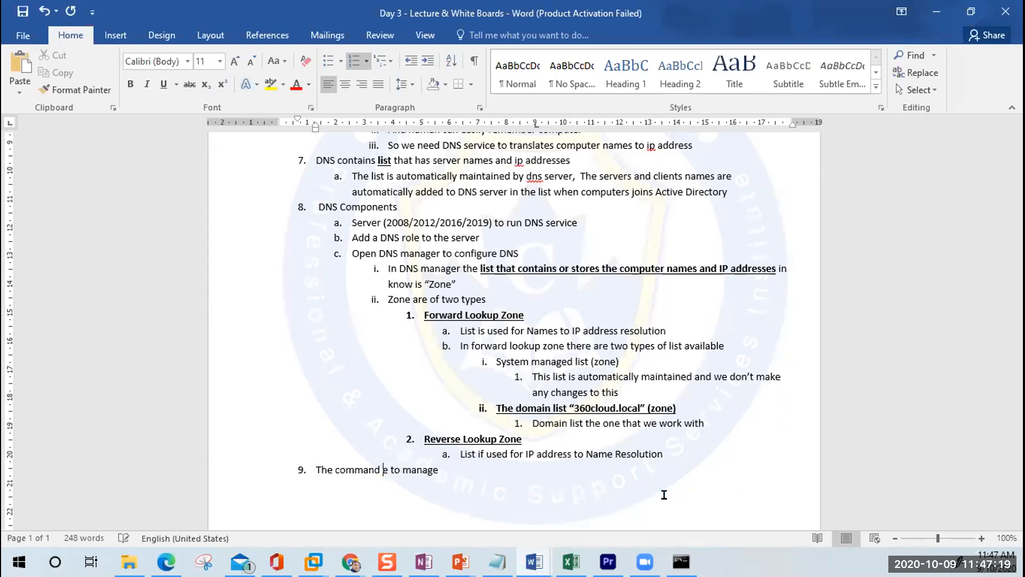
text(lib)
key(BackSpace)
text(nage DNS)
Step: Add the indented sub-item 'Nslookup (presenter)' under item 9
key(Return)
key(Tab)
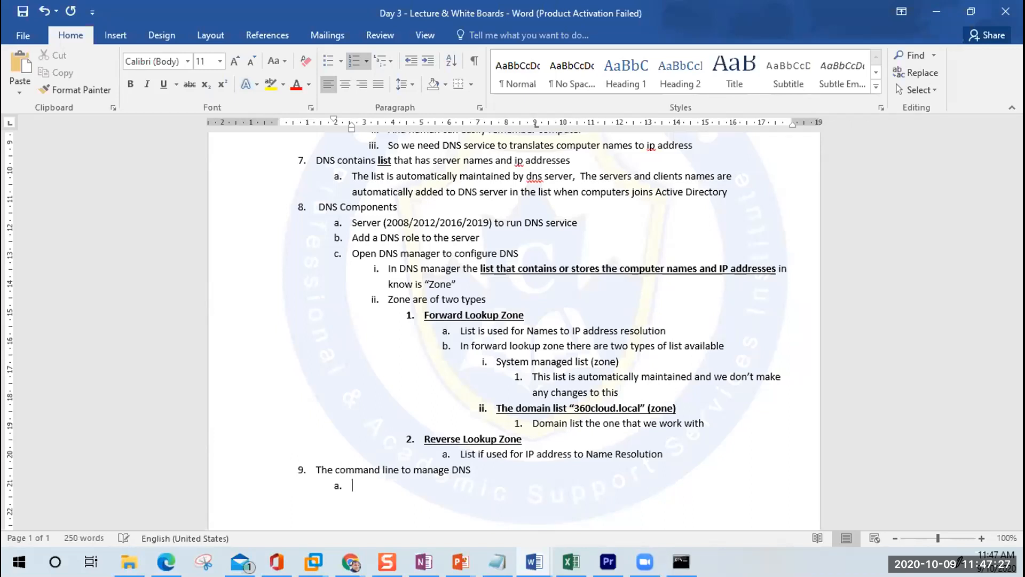
text(nslookup (press)
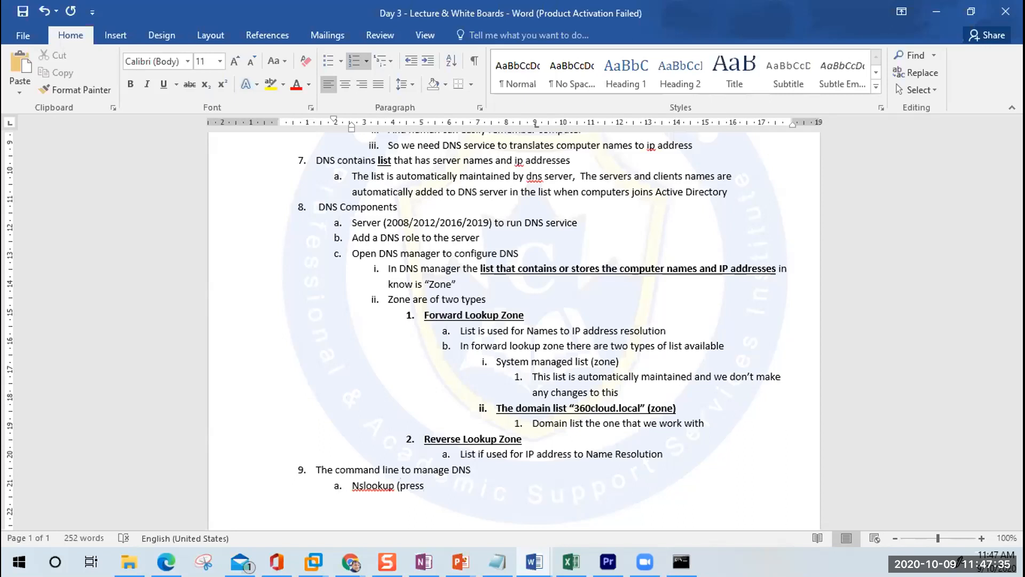
key(BackSpace)
text(enter))
key(Return)
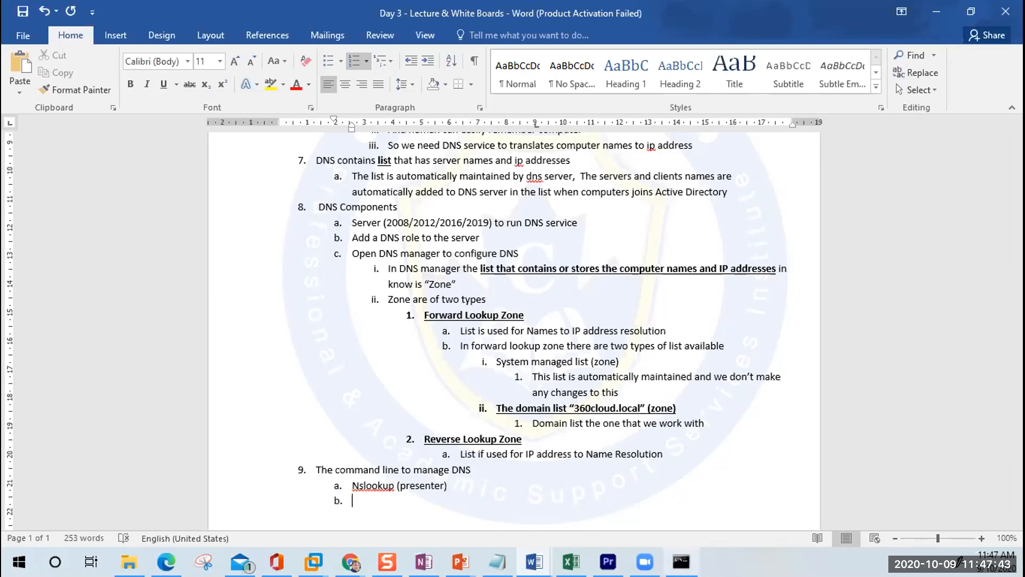
Step: Save the notes and append '- it is a command to query DNS server' to the Nslookup line
scroll(665, 398, down, 3)
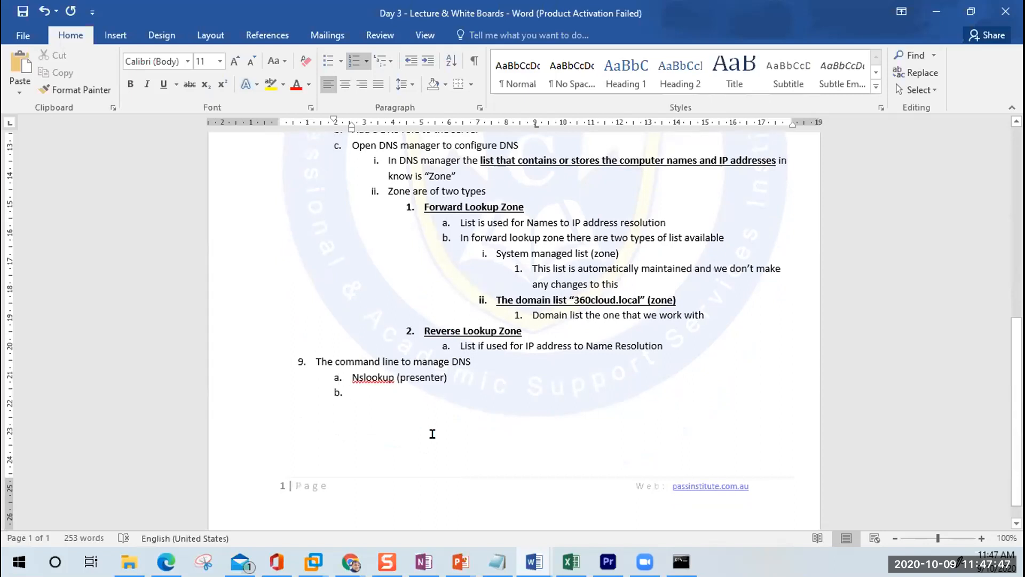
key(ctrl+s)
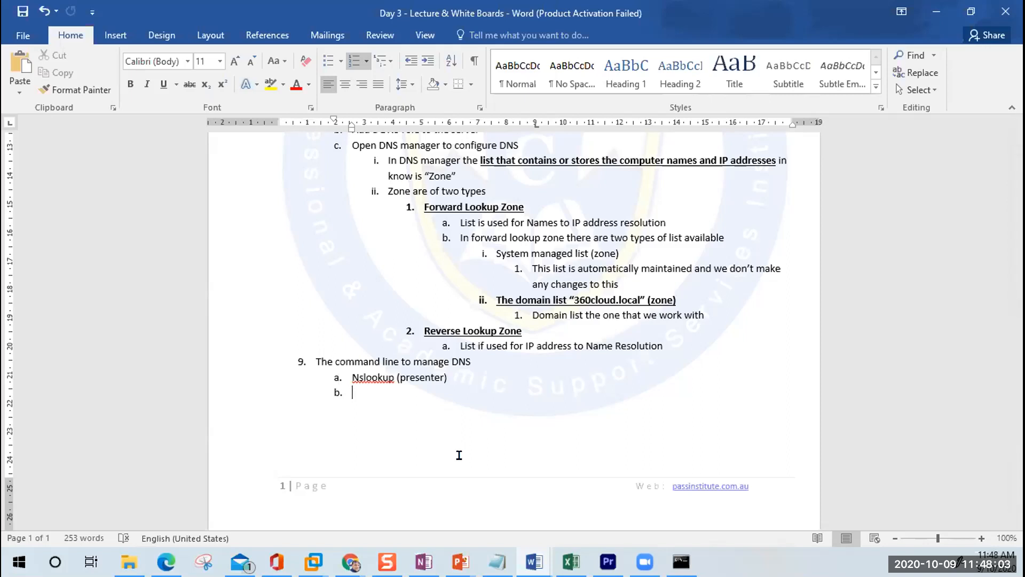
key(Tab)
key(Up)
key(Down)
key(Up)
text(- it is a command to )
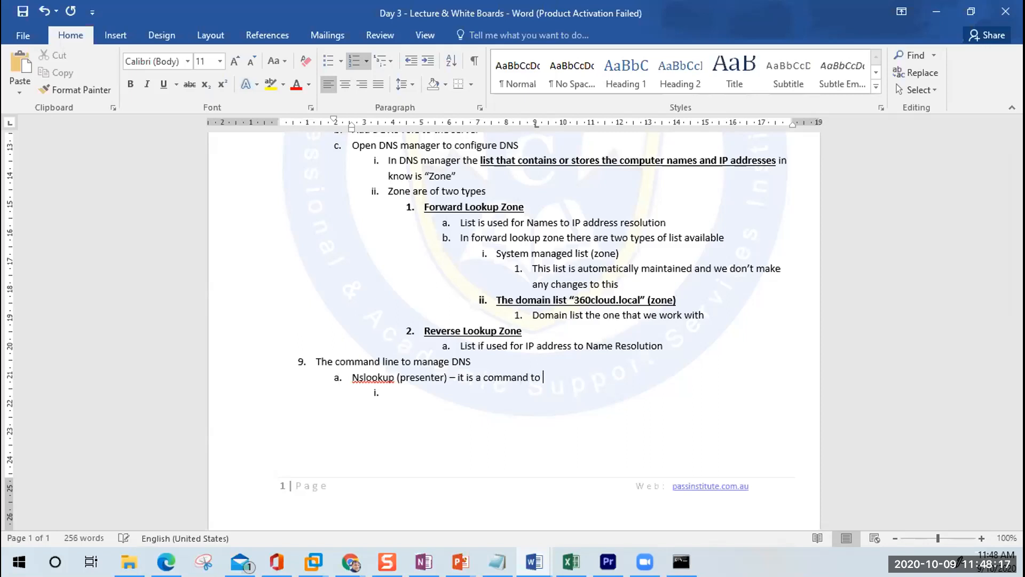
text(query DNS server)
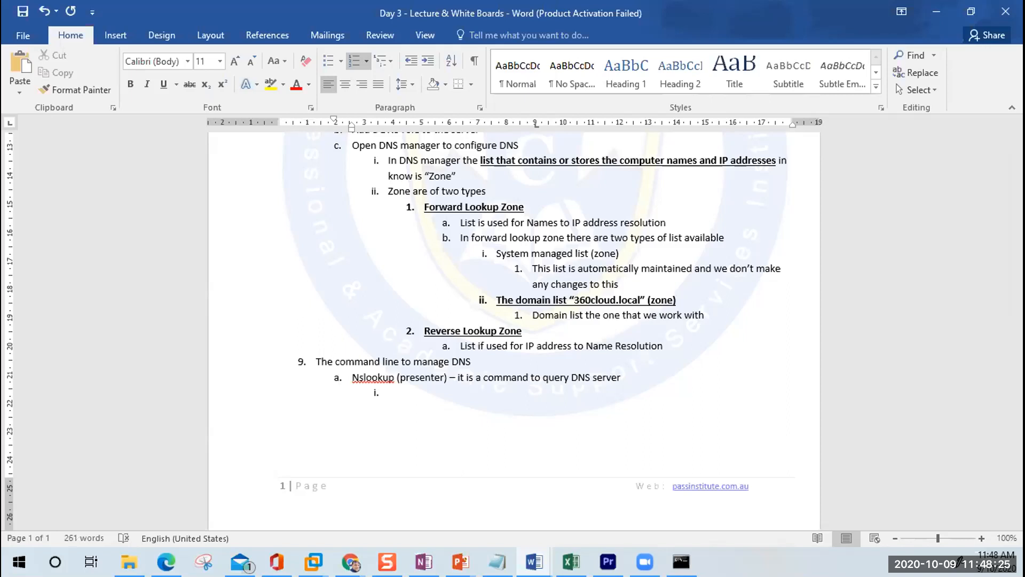
Step: Add an empty item b and correct the note to 'Nslookup (press enter)'
key(Return)
key(Up)
key(Right)
key(Right)
key(Right)
text(s)
key(Down)
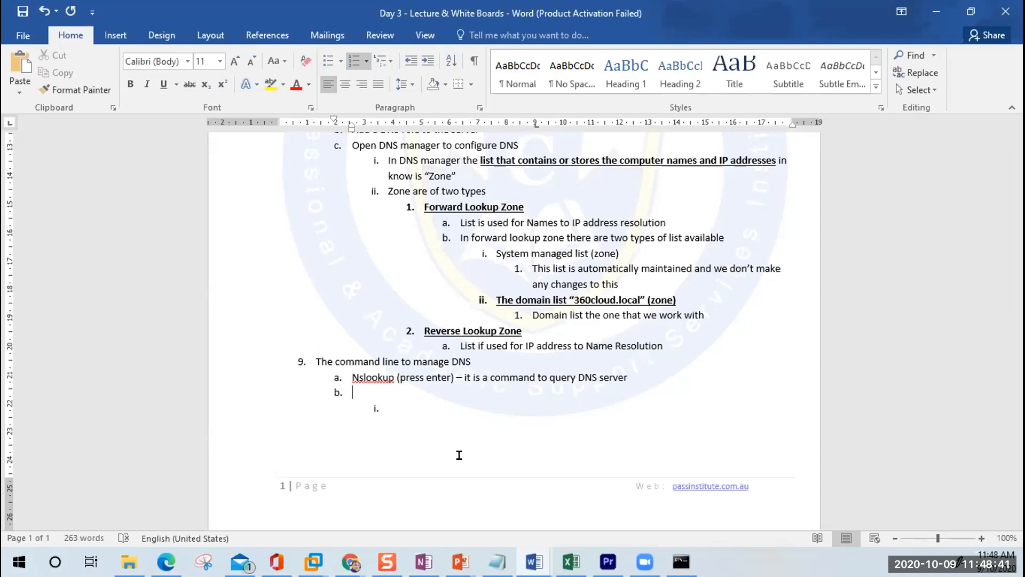
Step: Create top-level item 10 titled 'LAB'
key(shift+Tab)
text(LAb)
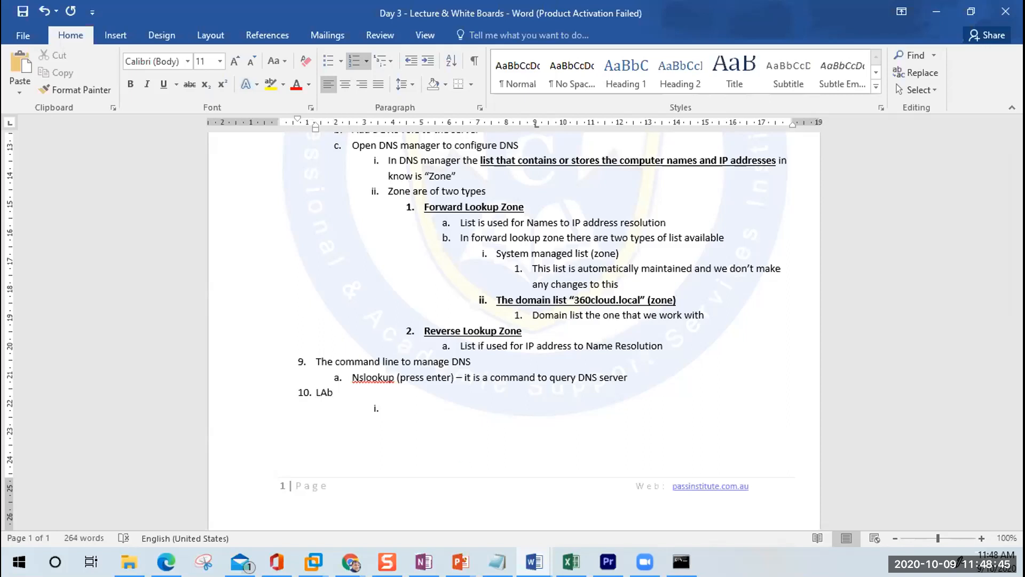
key(BackSpace)
text(B)
key(Delete)
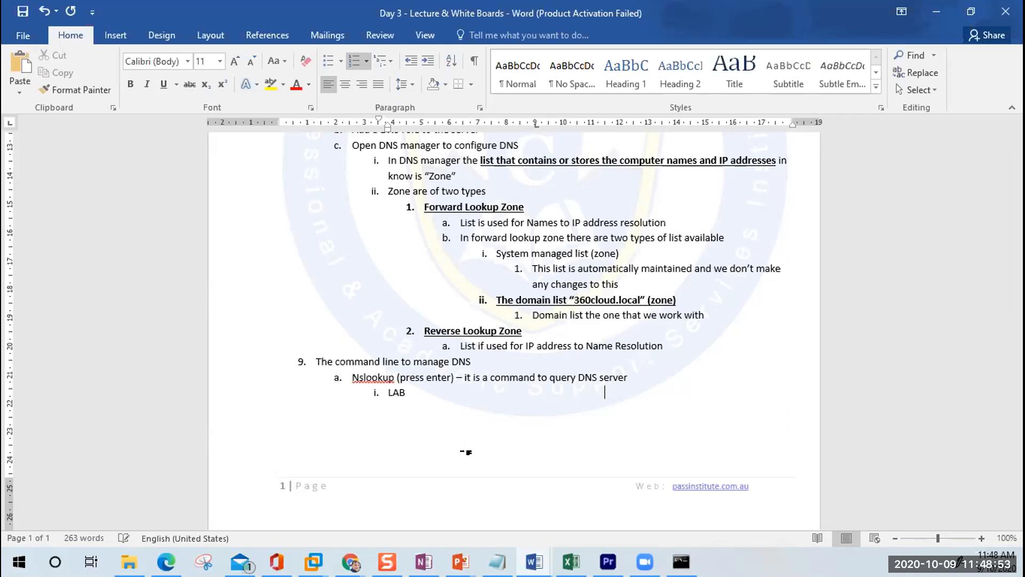
key(BackSpace)
key(BackSpace)
key(BackSpace)
key(BackSpace)
key(BackSpace)
key(BackSpace)
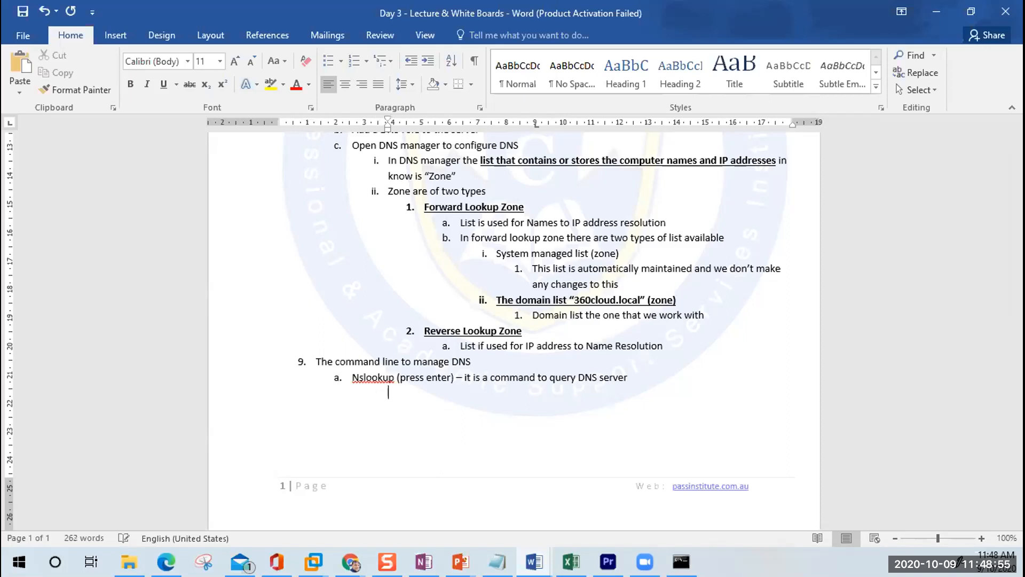
key(Return)
key(Return)
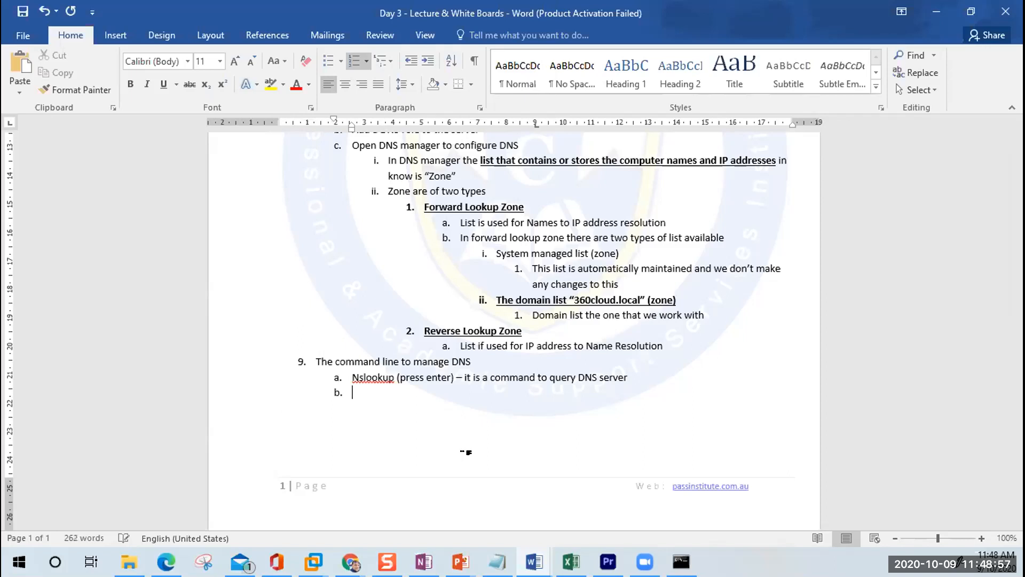
text(LAB)
Step: Add LAB sub-steps 'Open DNS on AD server' and 'Goto Forward lookup zone'
key(Return)
key(Tab)
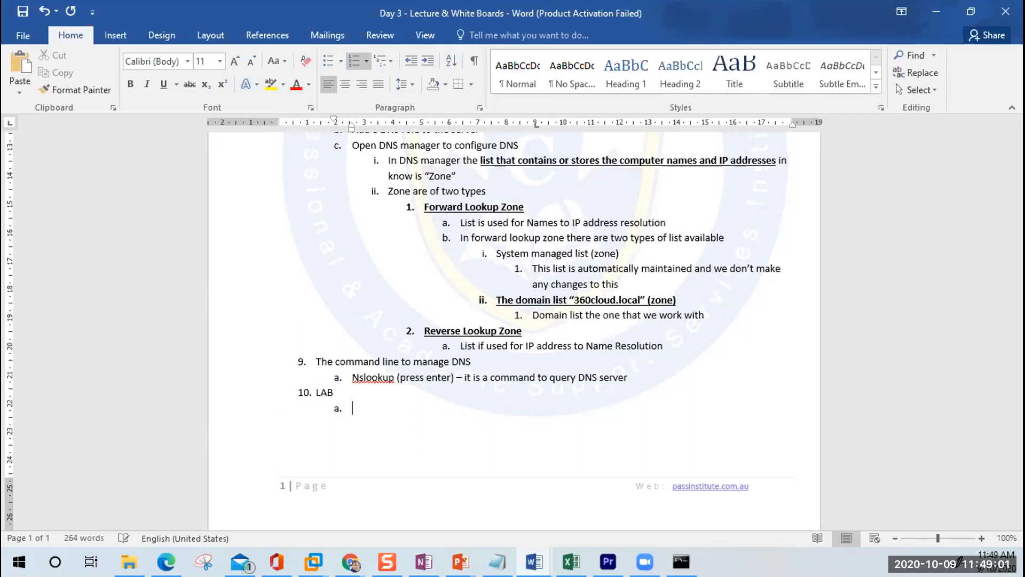
text(Open DNS on AD servers)
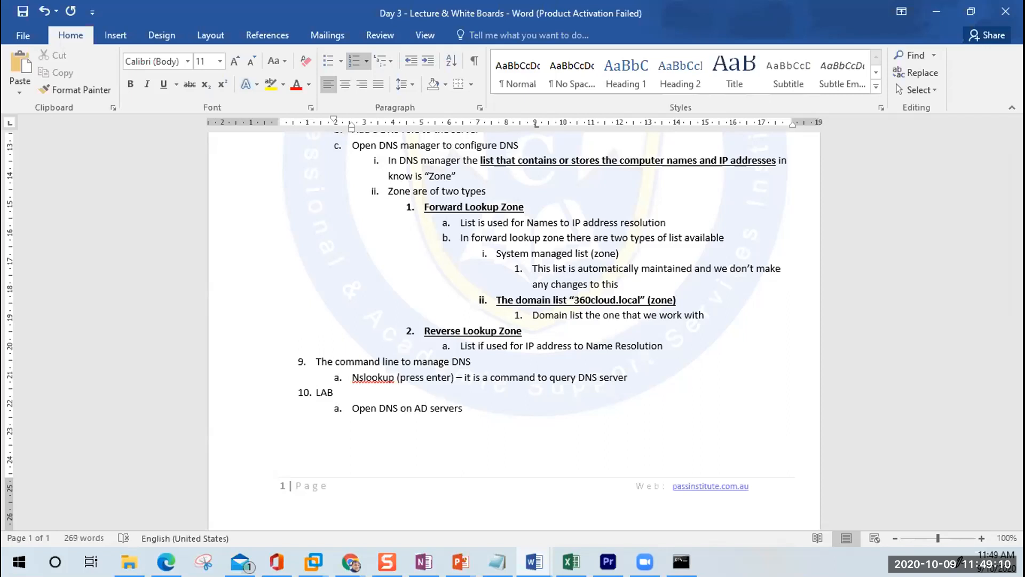
key(BackSpace)
key(Return)
key(Tab)
text(gog)
key(BackSpace)
text(to DNS)
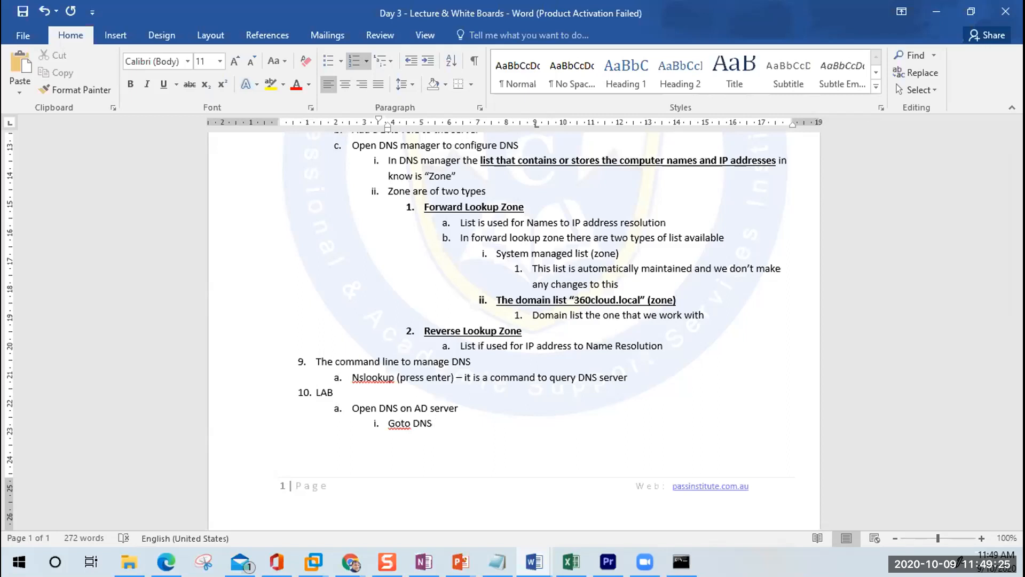
key(BackSpace)
key(BackSpace)
key(BackSpace)
text(Forward lookup zone)
Step: Begin an indented sub-step 'expend your doamin list'
key(Return)
key(Tab)
text(exp)
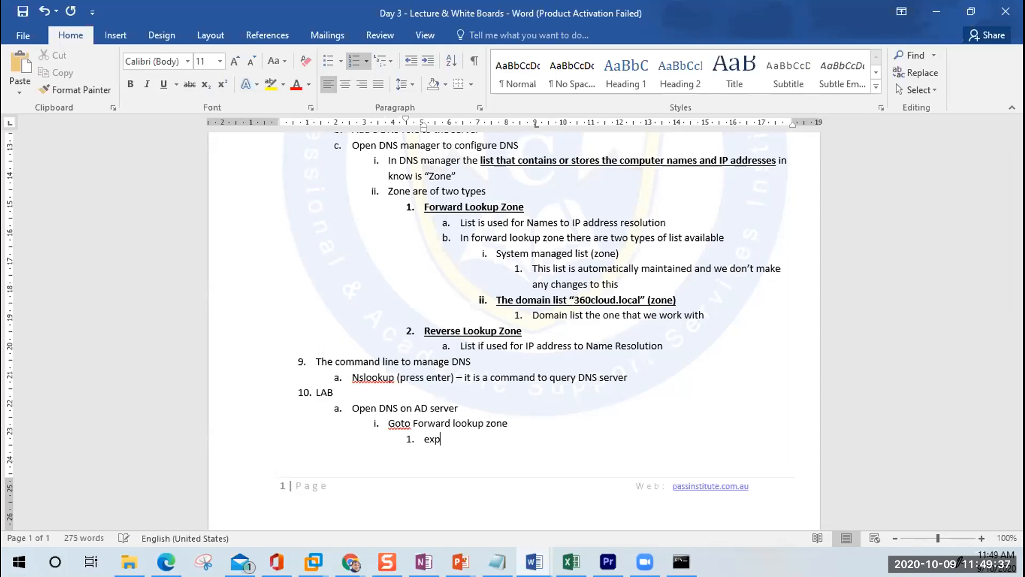
text(end your doami)
text(n )
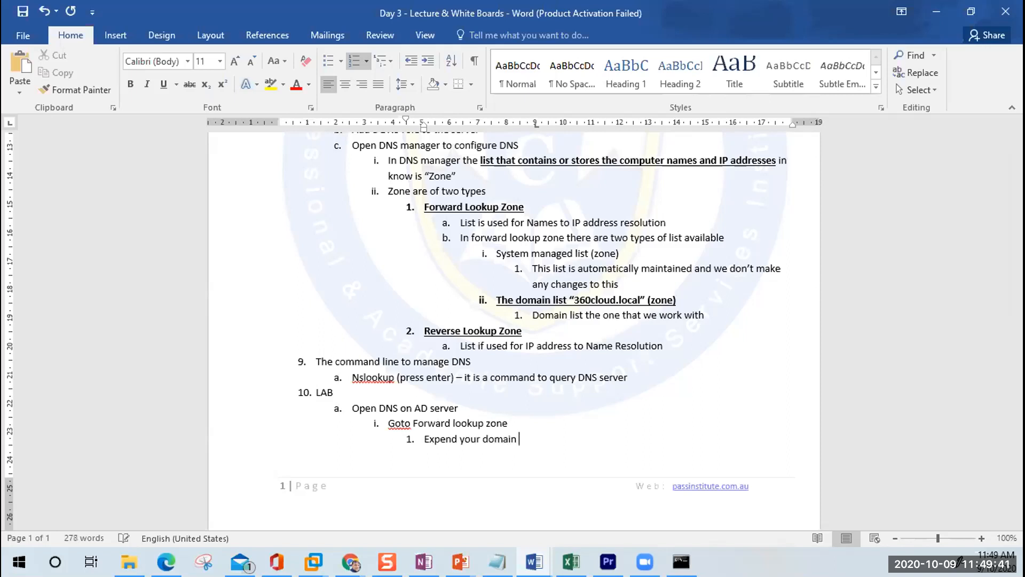
text(list)
Step: Add step 'create a A host record' with sub-items 'Name: PC10' and 'IP address 172.168.100.99'
key(Return)
key(Tab)
text(create a A)
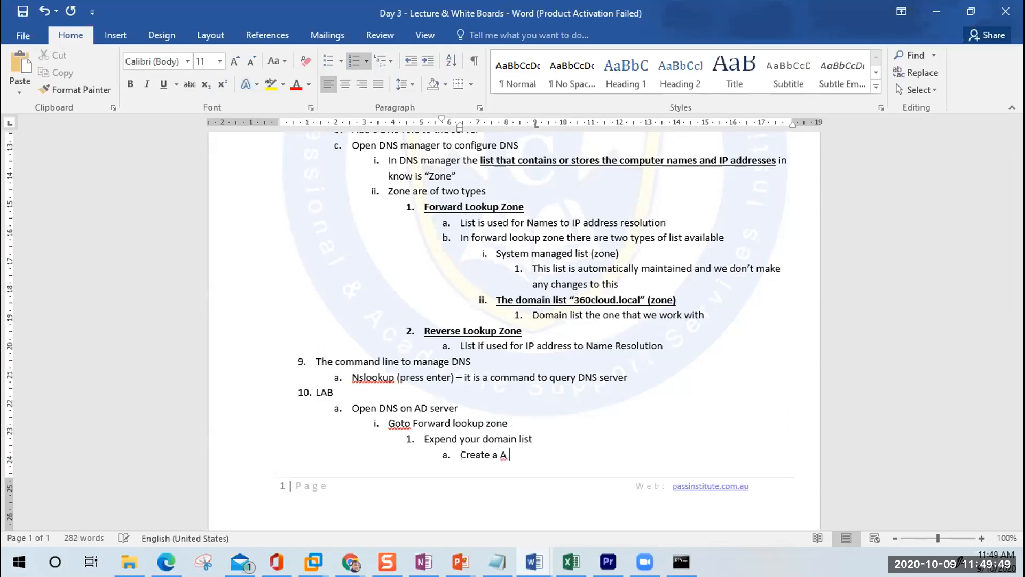
text( host record)
key(Return)
key(Tab)
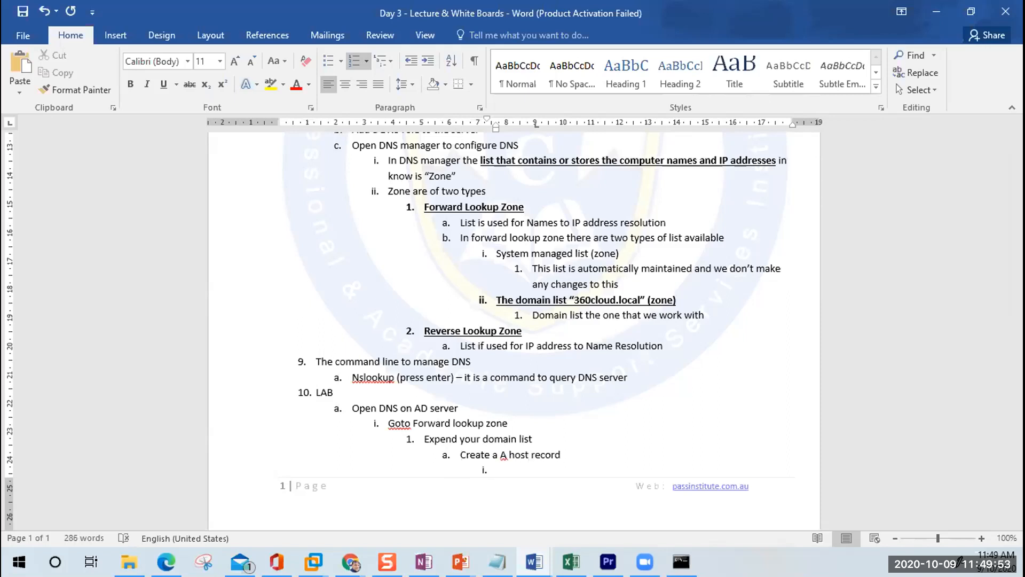
text(Name: PC10)
key(Return)
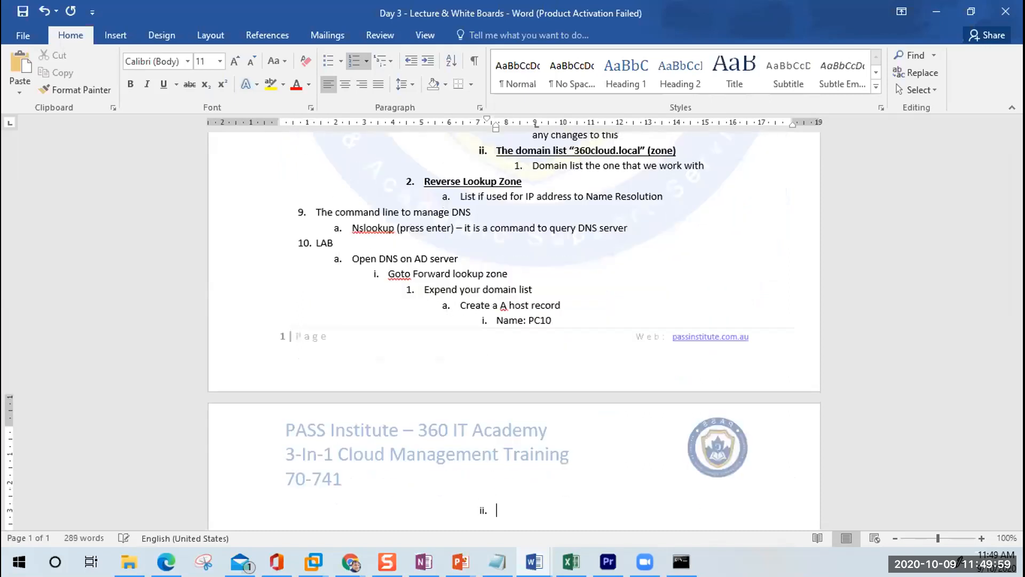
text(IP address)
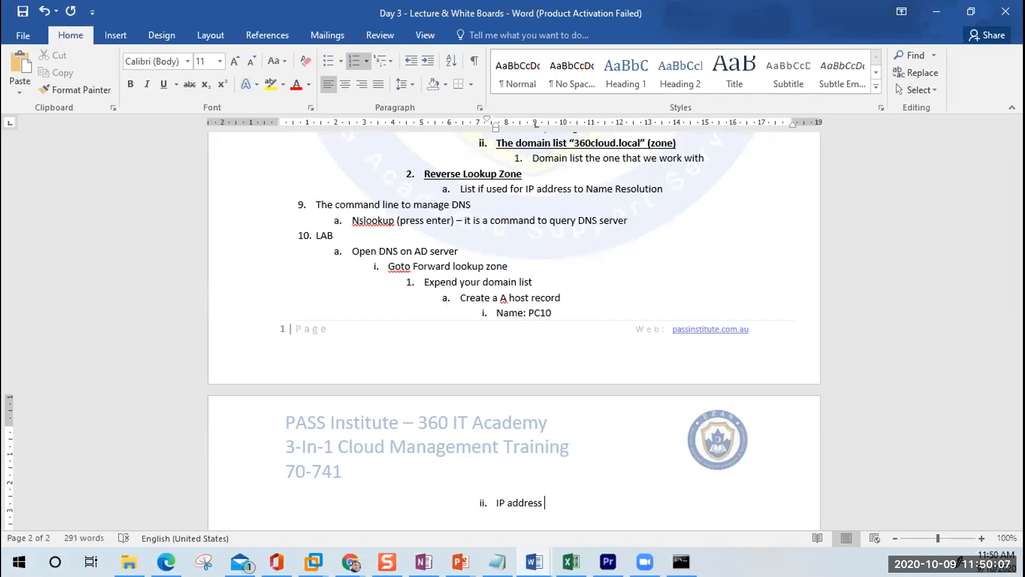
text(172.168.100.99)
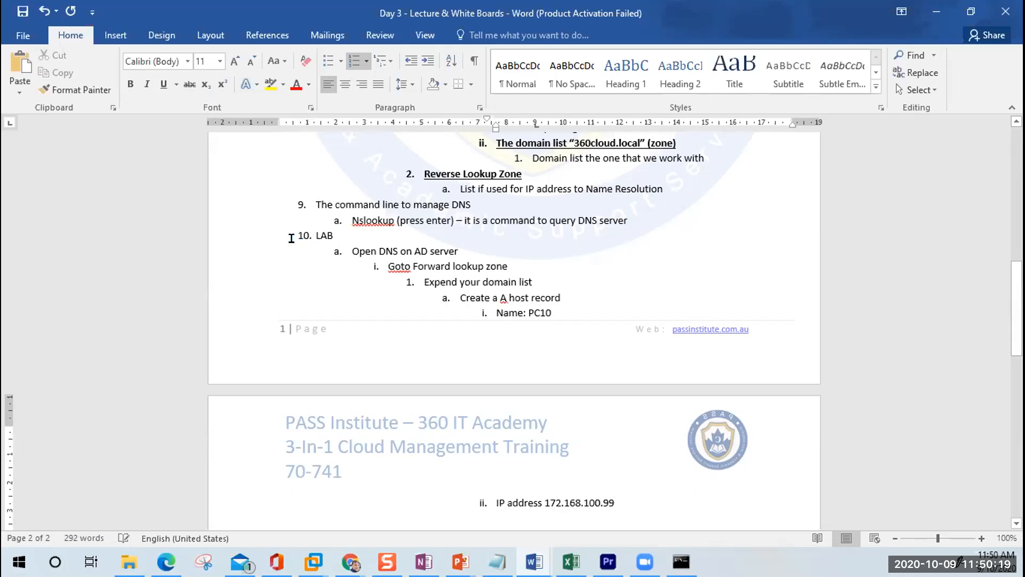
Step: Zoom the document from 100% to 120% to read the LAB notes
click(315, 236)
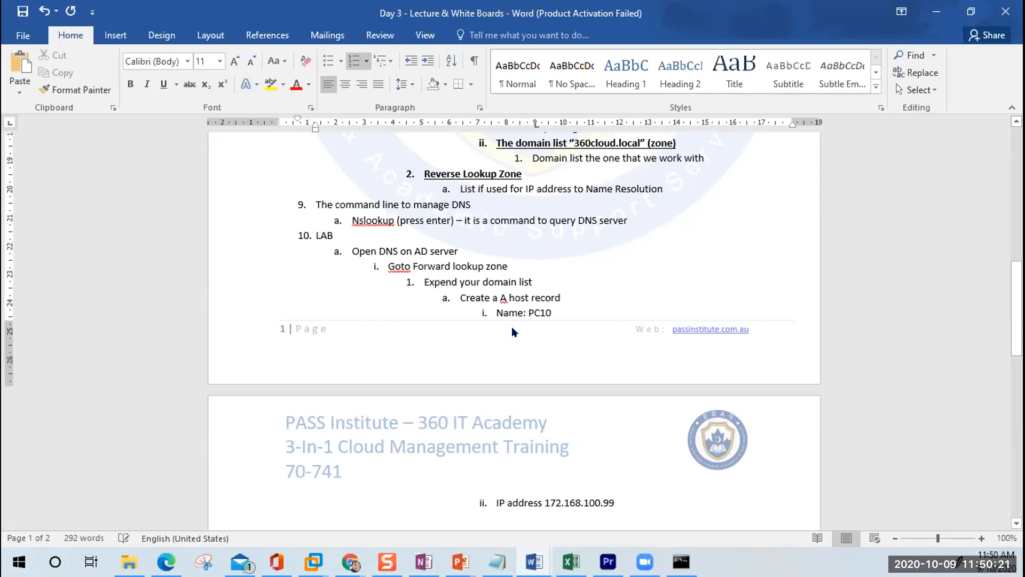
scroll(639, 344, down, 1)
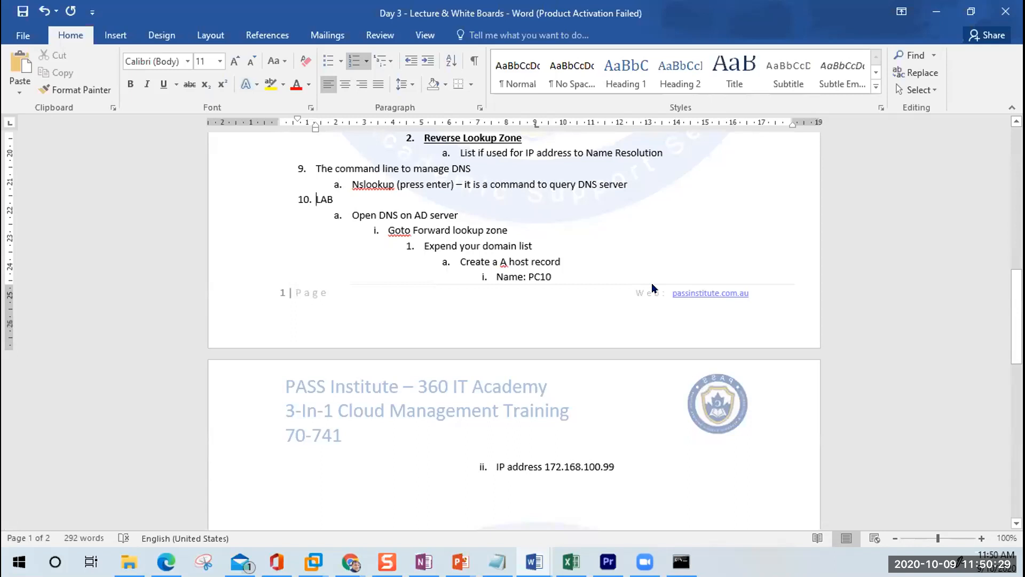
click(981, 538)
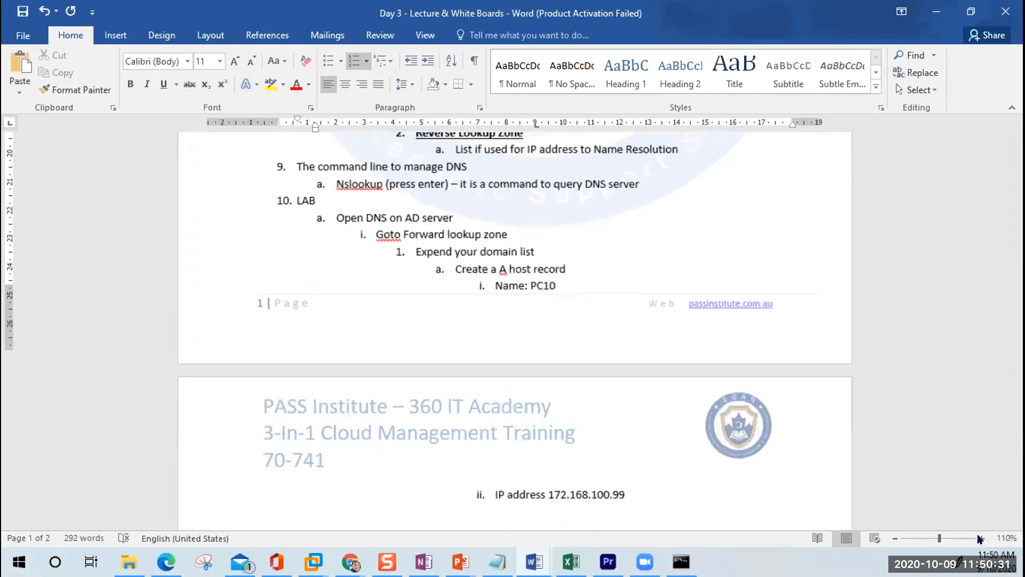
click(982, 538)
scroll(836, 435, down, 1)
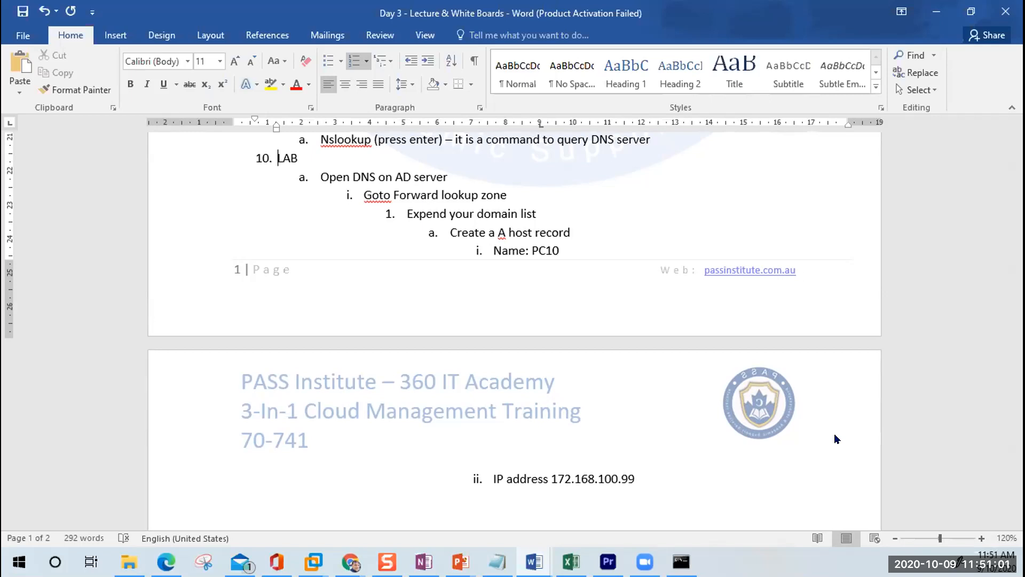
Step: Add step b 'Create A Host' with 'Name: PC9' and 'IP address 172.168.100.105'
click(642, 478)
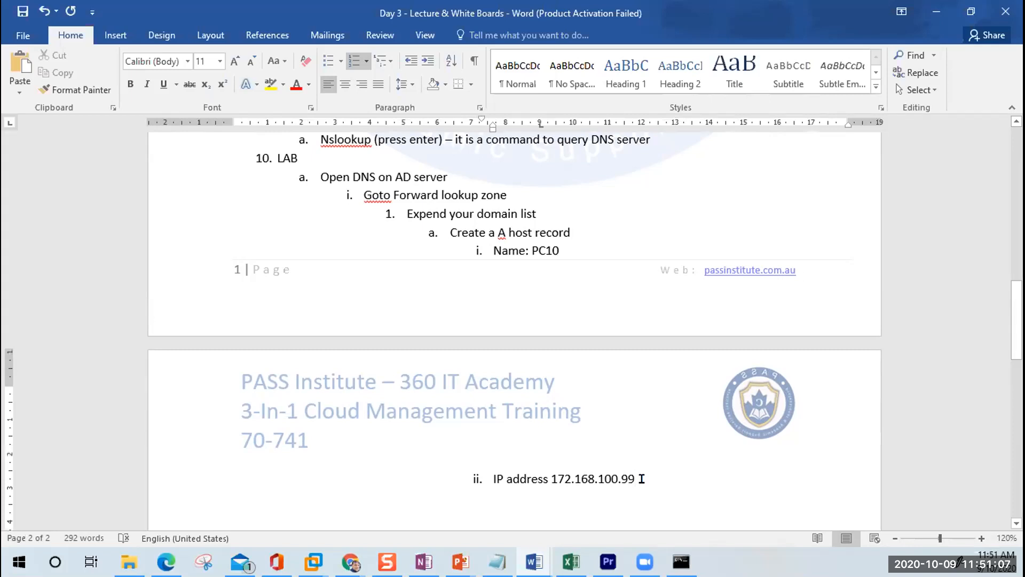
key(Return)
key(shift+Tab)
key(shift+Tab)
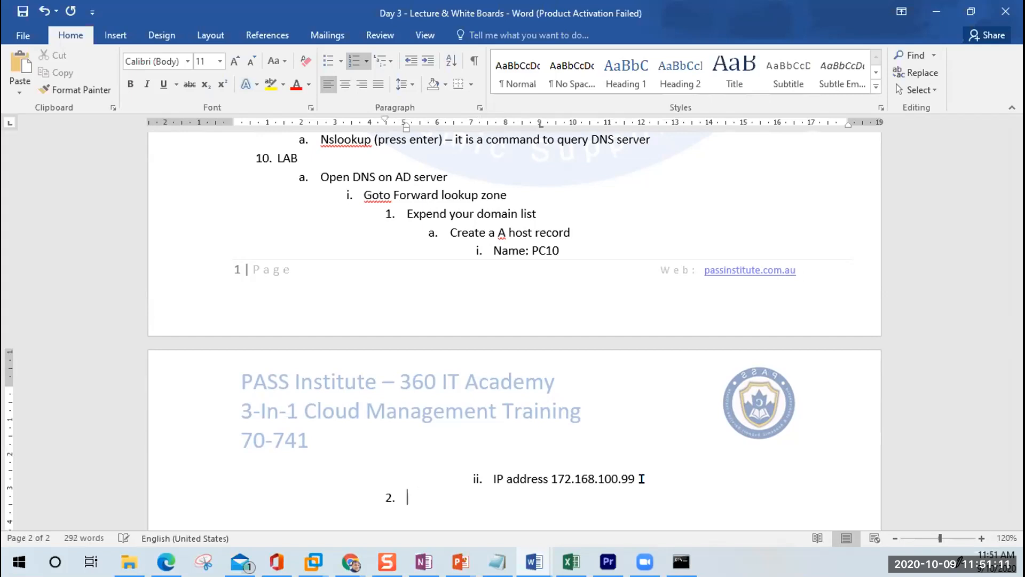
key(Tab)
text(Crea)
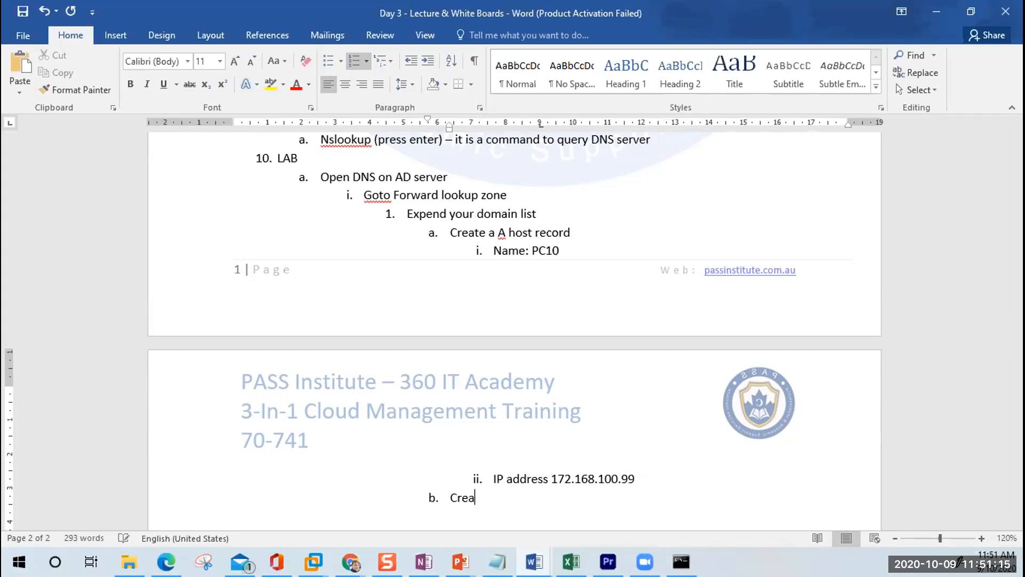
text(te A Host)
key(Return)
key(Tab)
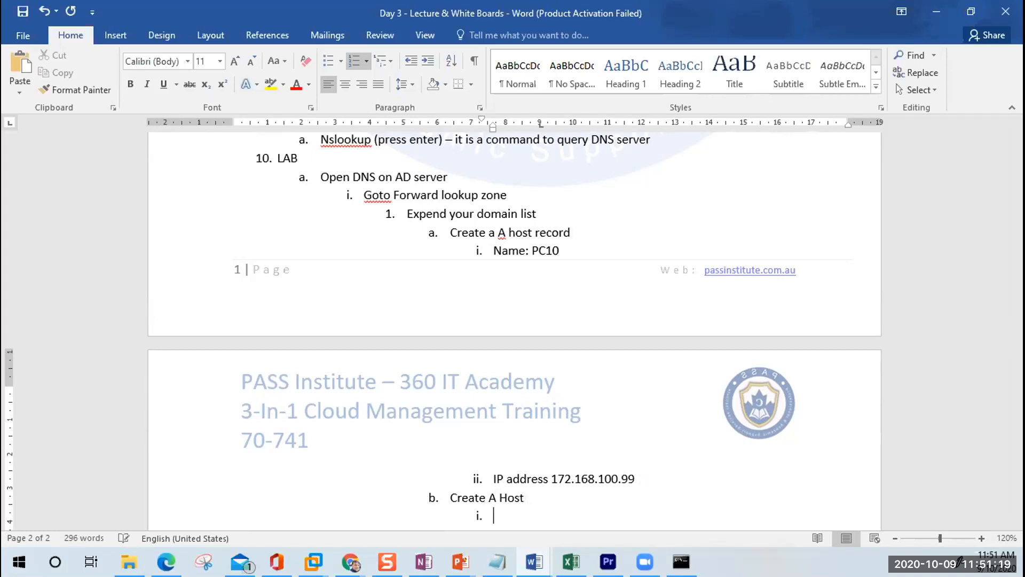
text(Name: PC9)
key(Return)
text(IP address )
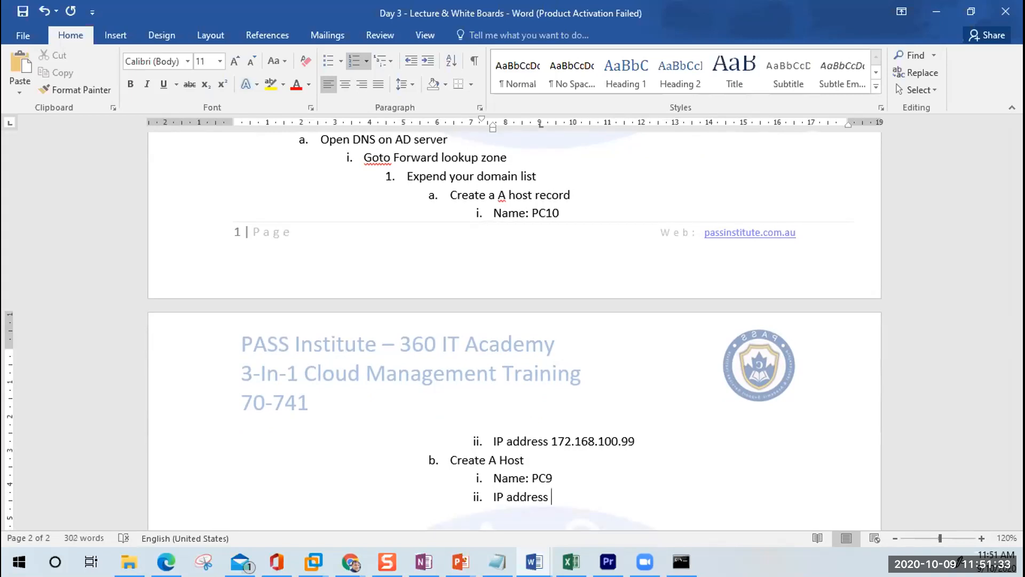
text(172.168.100.105)
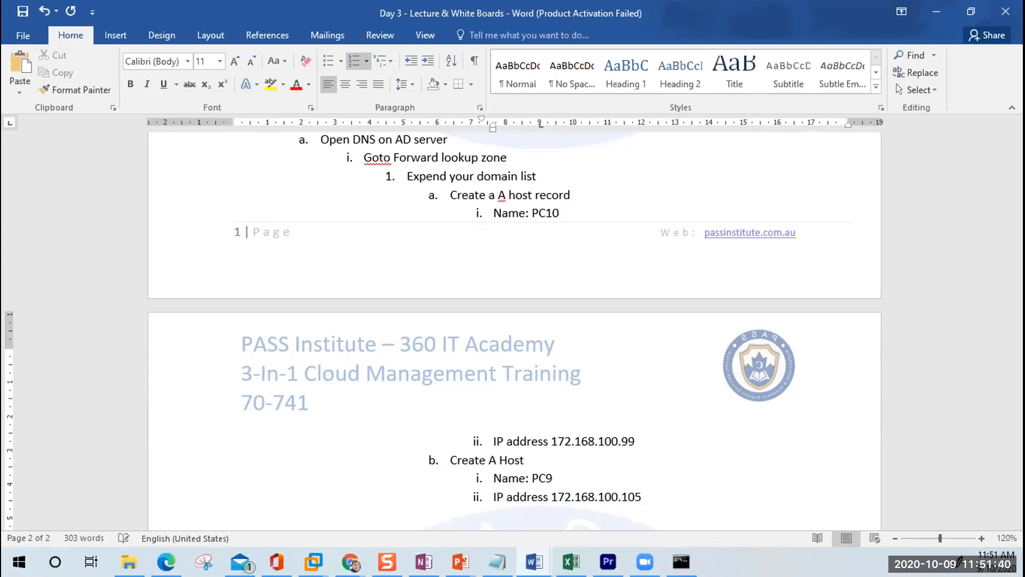
Step: Start lettered item c, 'Create A Host Record'
key(Return)
key(shift+Tab)
text(Create A Host )
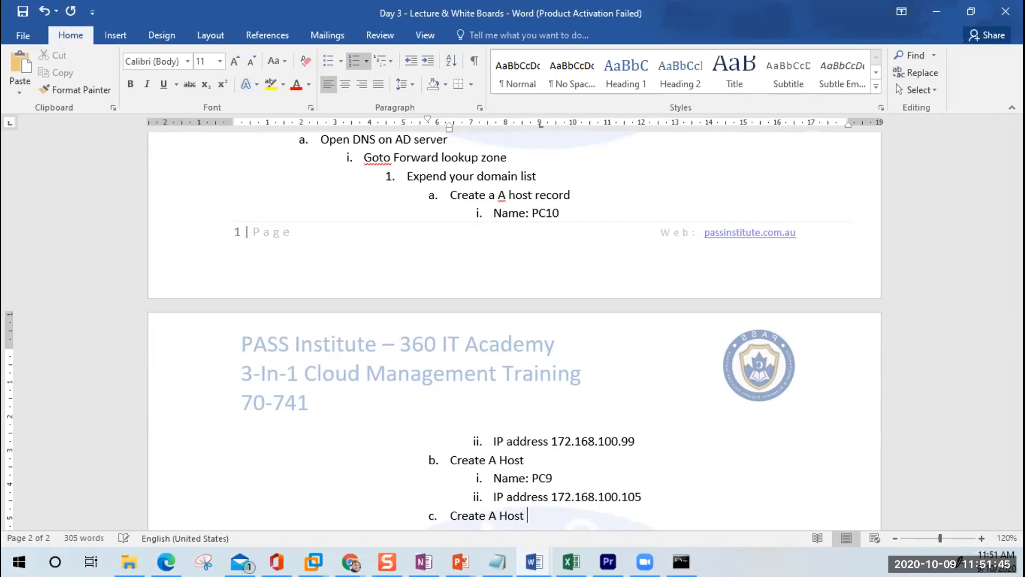
text(Record)
Step: Complete item b so it reads 'Create A Host Record'
click(528, 459)
text(Record)
key(Up)
key(Up)
key(Up)
key(Up)
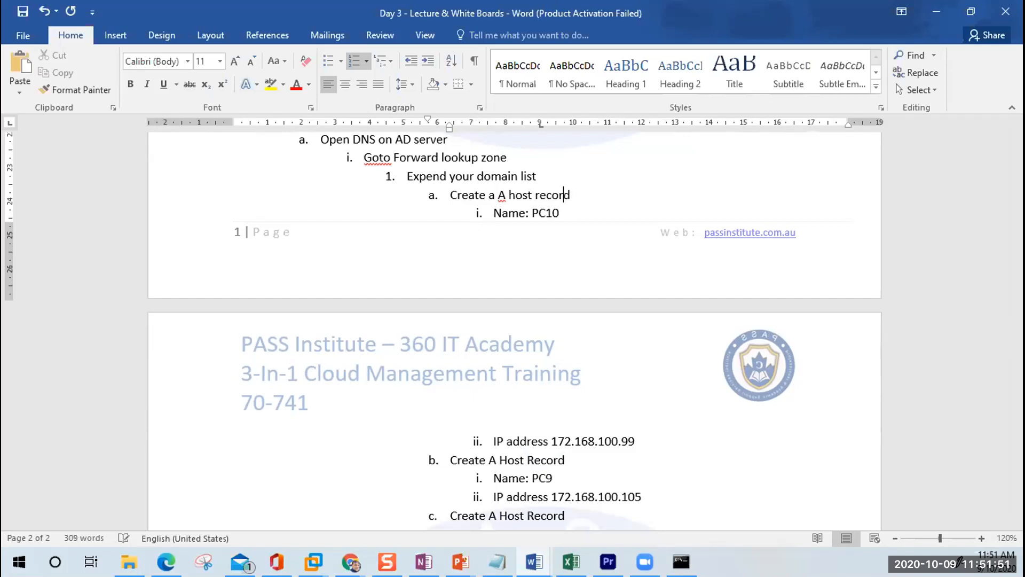
key(Down)
key(Down)
key(Down)
key(Down)
Step: Remove the extra 'a ' from the first 'create a A host record' step
key(Up)
key(Up)
key(Up)
key(Up)
key(Up)
key(Down)
key(Down)
key(Up)
key(Left)
key(Left)
key(Left)
key(Left)
key(Left)
key(Left)
key(Delete)
key(Delete)
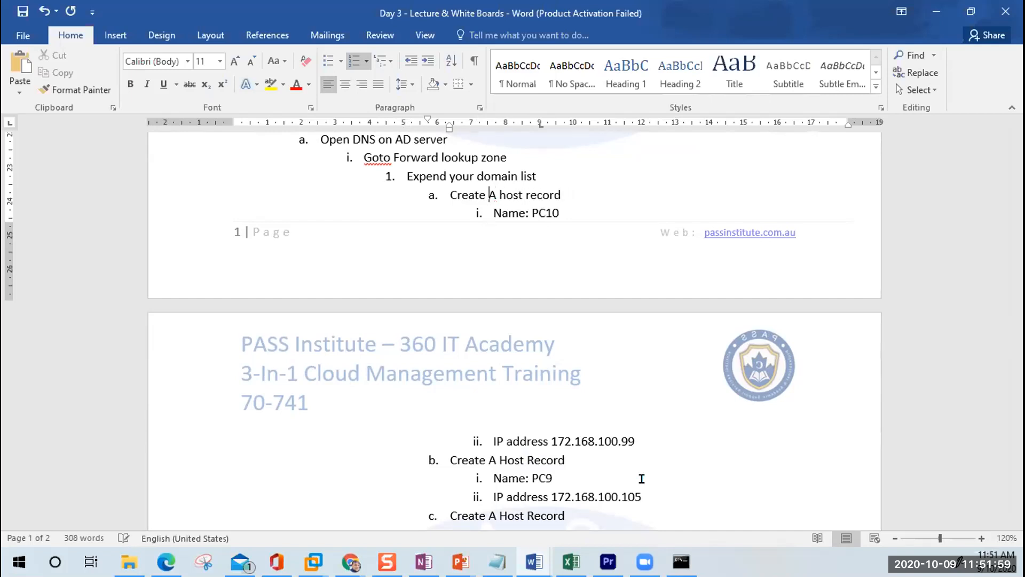
key(Down)
key(Down)
key(Down)
key(Down)
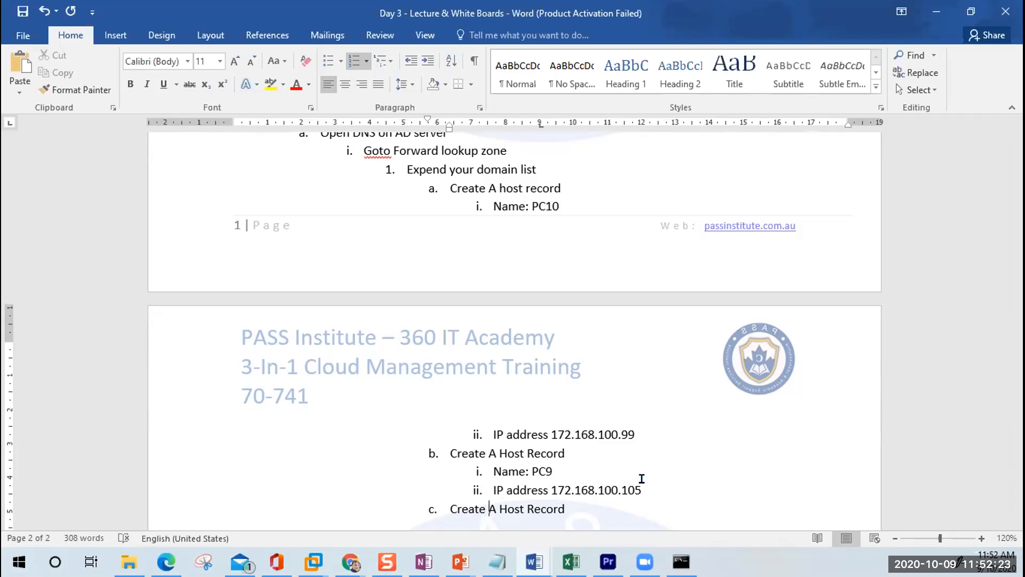
Step: Add an indented 'IP Address' sub-item under step c's Create A Host Record
key(End)
key(Return)
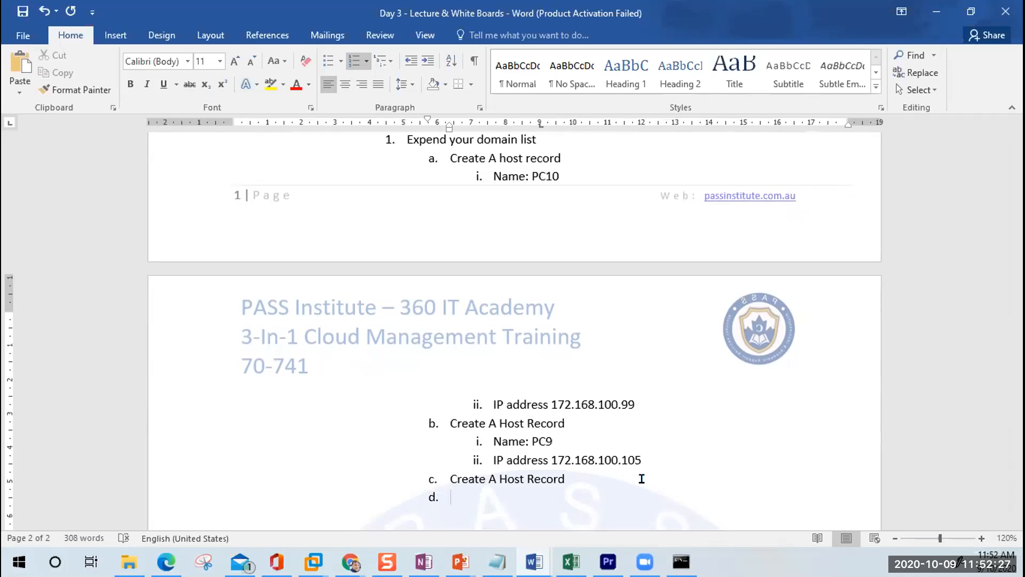
key(Tab)
text(Ip ADDRESS)
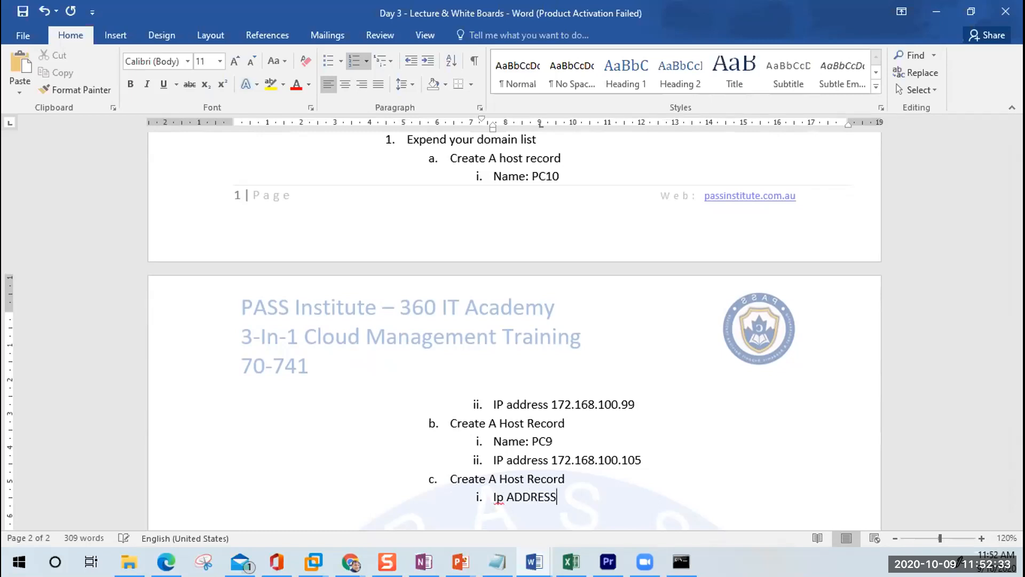
key(Left)
key(Left)
key(Left)
key(Left)
key(Left)
key(Left)
key(Left)
key(Left)
key(Left)
key(Left)
key(Delete)
key(Delete)
key(Delete)
key(Delete)
key(Delete)
key(Delete)
key(Delete)
key(Delete)
key(Delete)
text(P Address)
Step: Enter the address 172.168.100.116 and copy the host record lines from PC10 down
text(172.168)
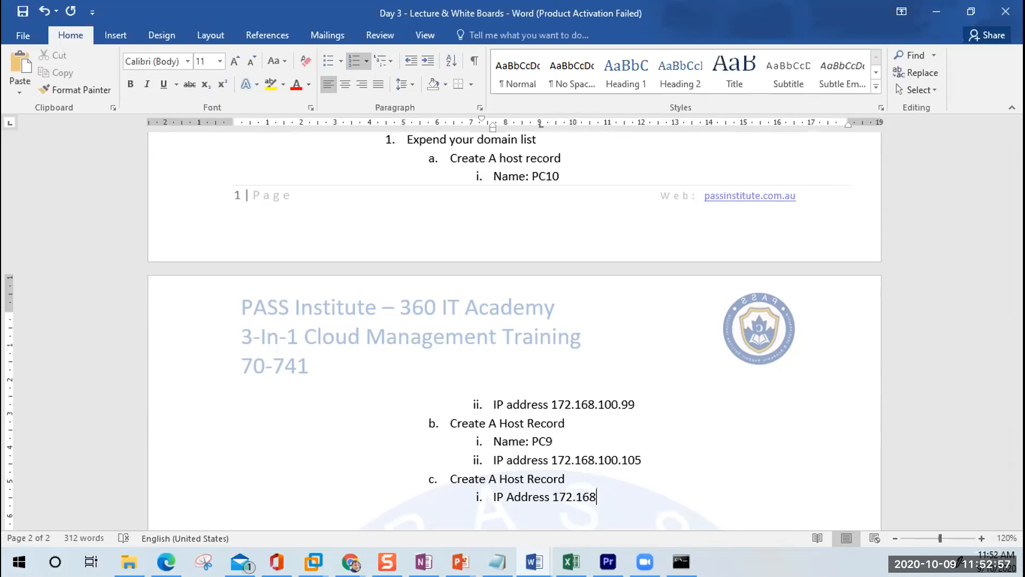
text(.)
text(100.1)
text(16)
key(Left)
text(1)
drag(650, 494, 450, 162)
key(ctrl+c)
Step: Insert 'Name: PC50' above step c's IP Address 172.168.100.116 line
key(alt+Tab)
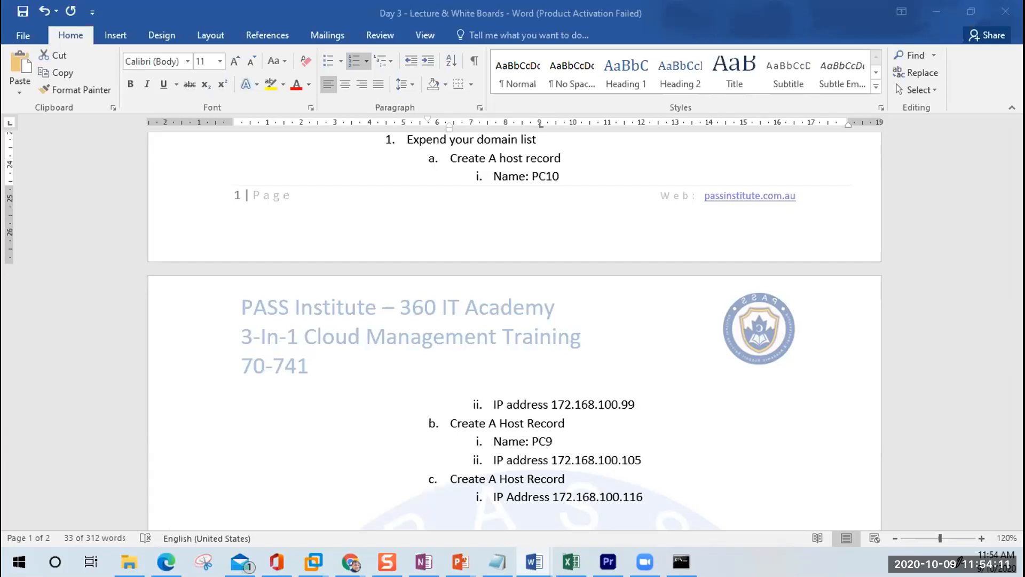
click(492, 498)
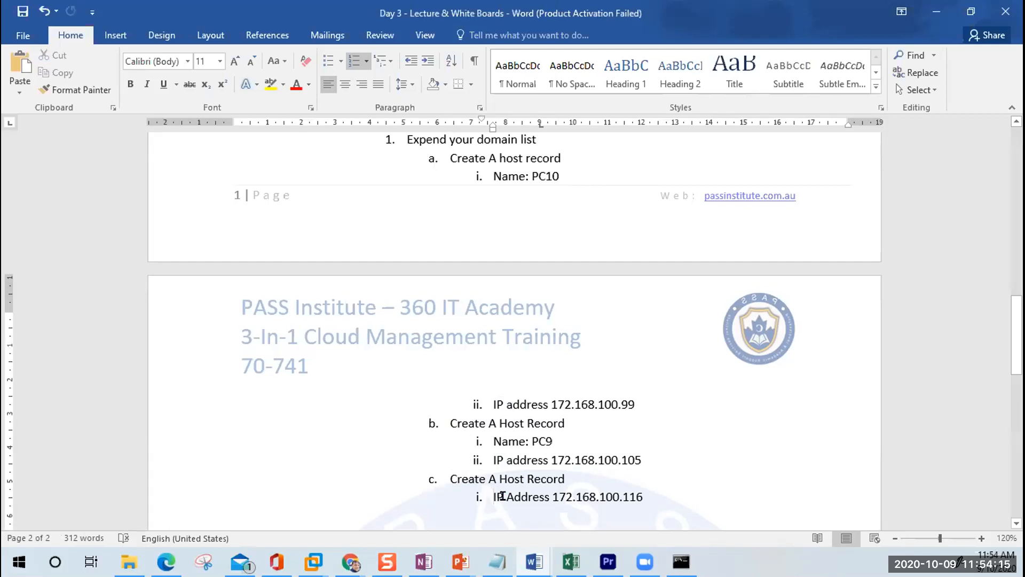
key(Return)
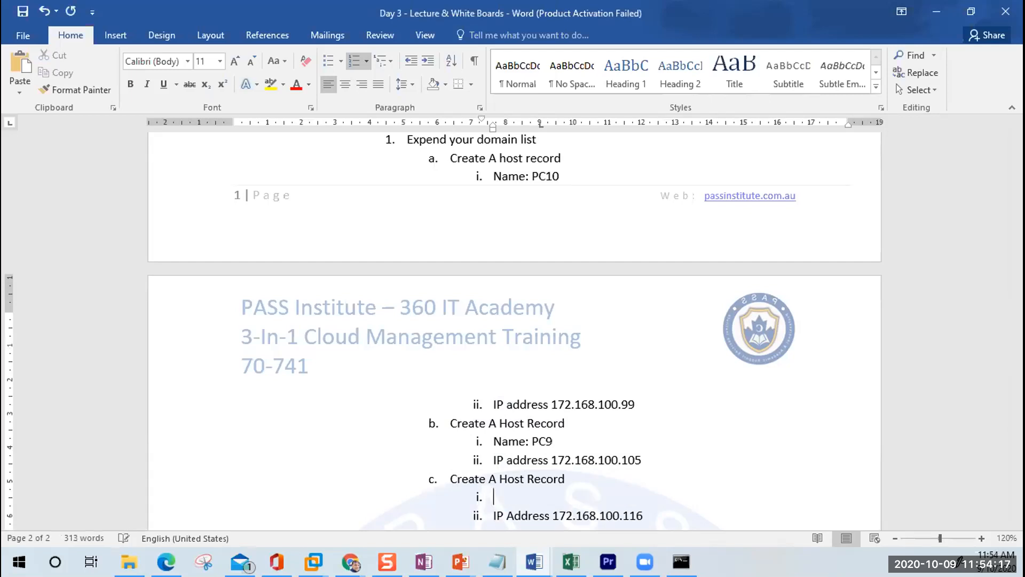
text(Name: PC50)
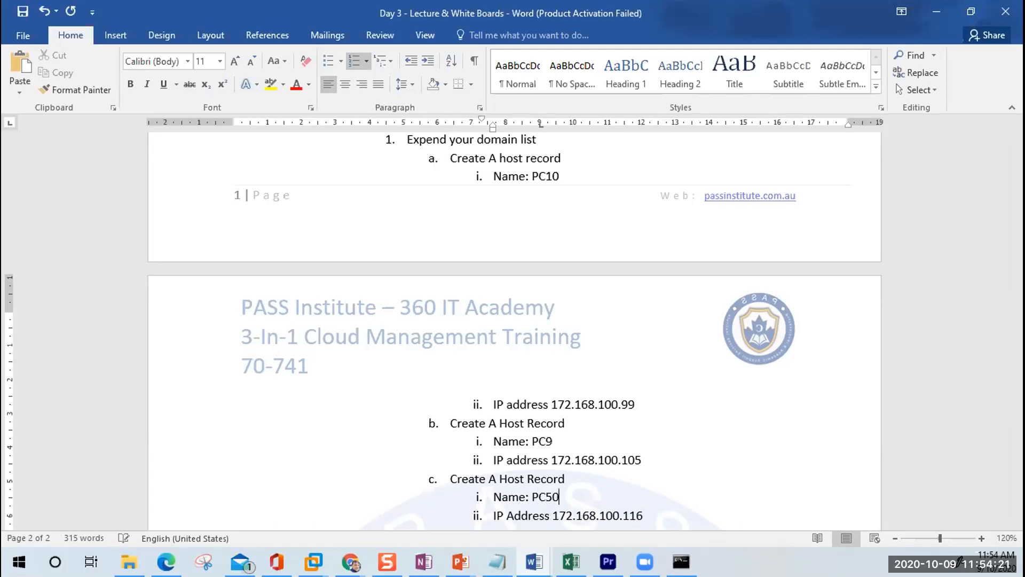
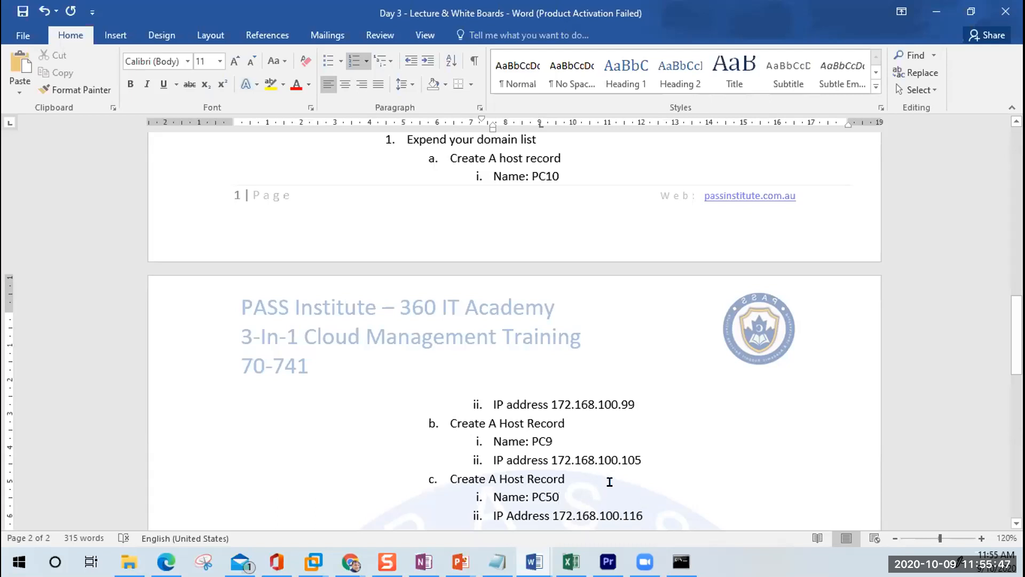
Step: Start a new top-level step 2 below the PC50 address line
scroll(610, 481, down, 1)
click(649, 470)
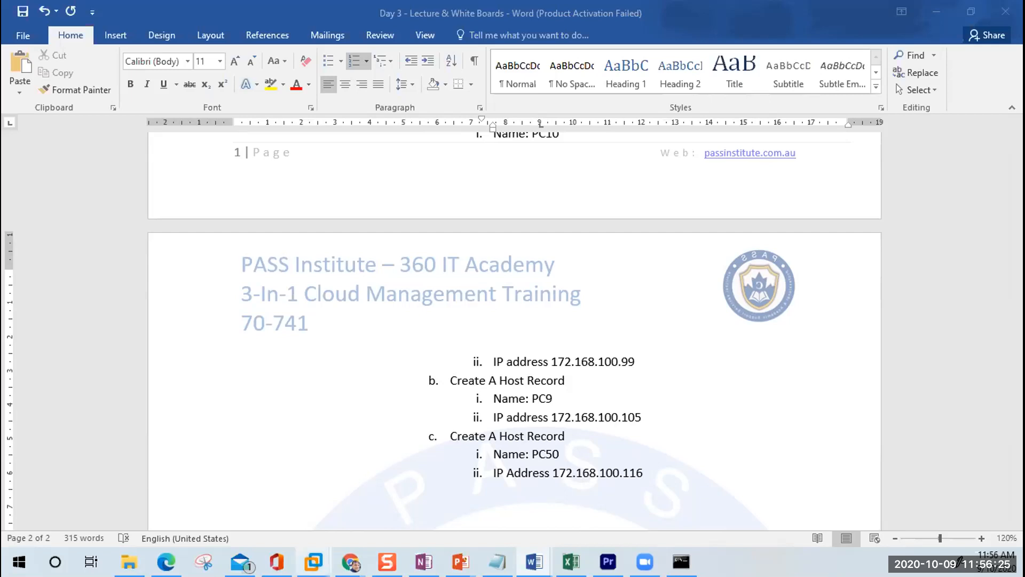
click(484, 482)
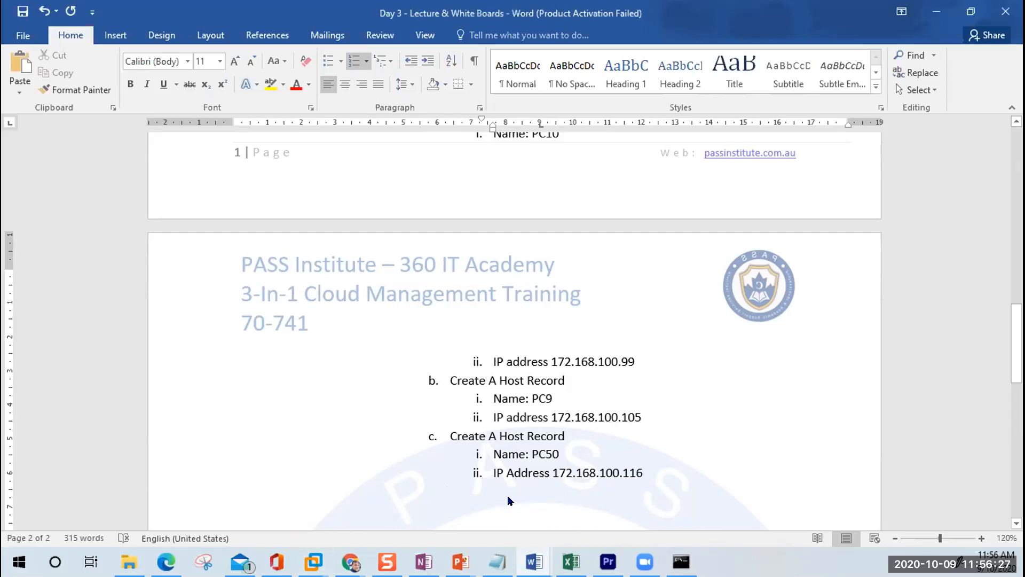
key(Return)
key(shift+Tab)
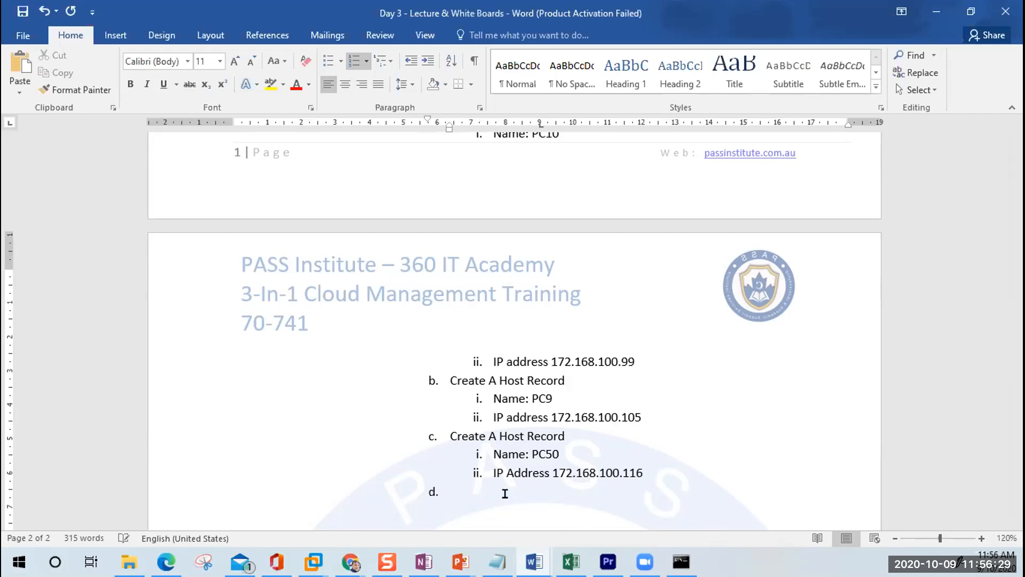
key(shift+Tab)
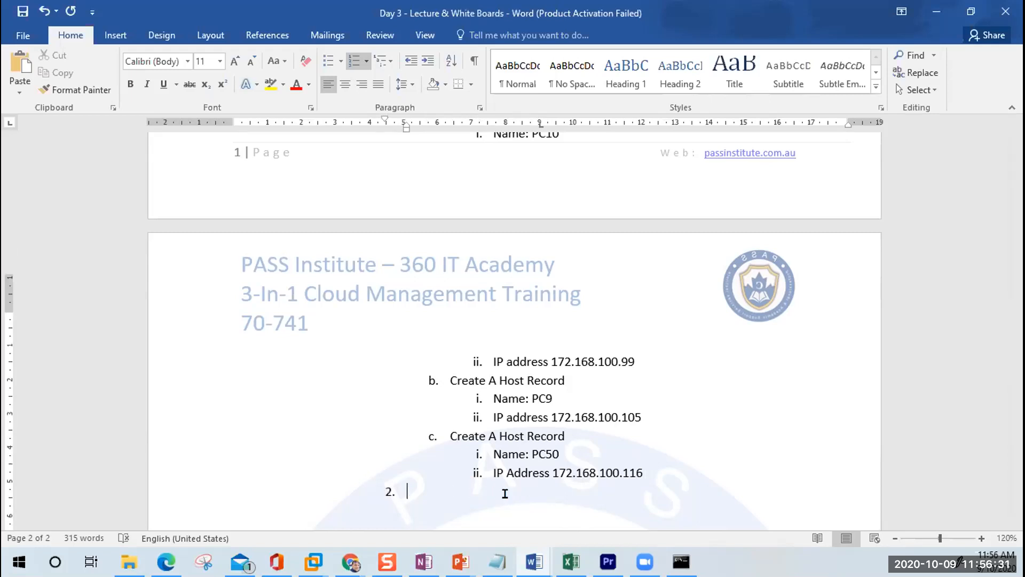
Step: Type 'To check the names, login to the other server or open command prompt' with an indented empty sub-item
scroll(504, 494, up, 2)
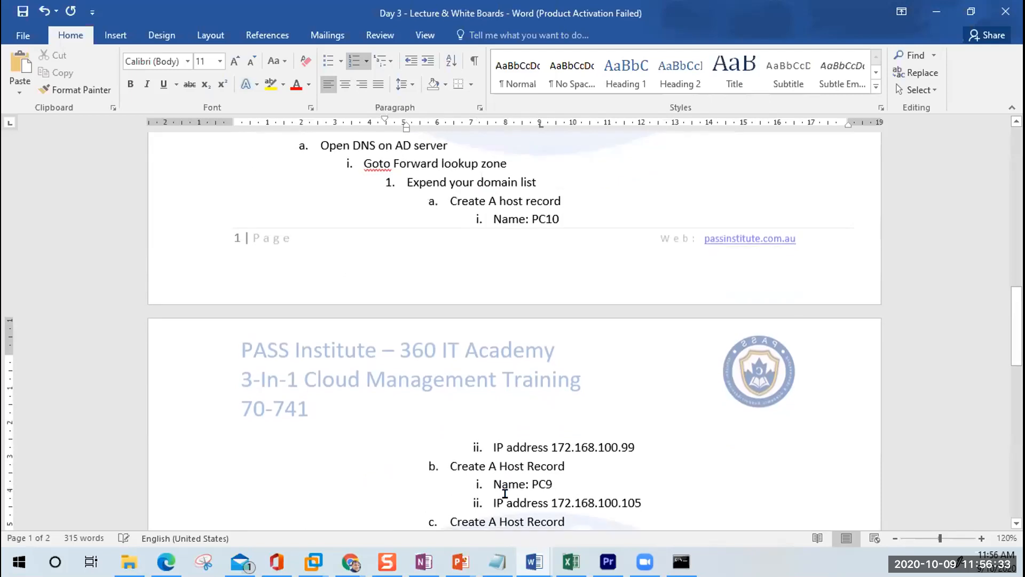
scroll(505, 494, up, 1)
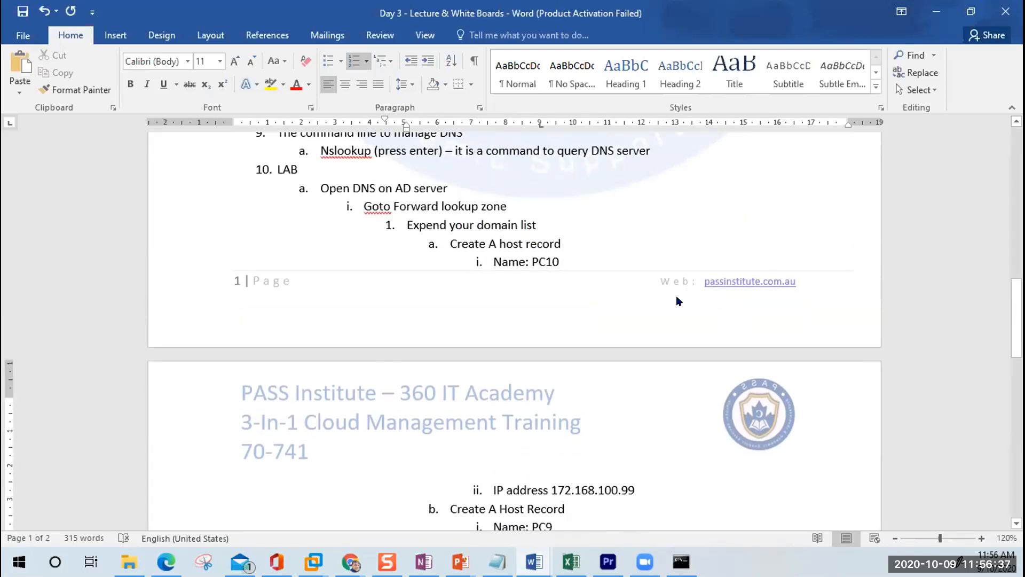
scroll(677, 295, down, 4)
scroll(674, 297, down, 2)
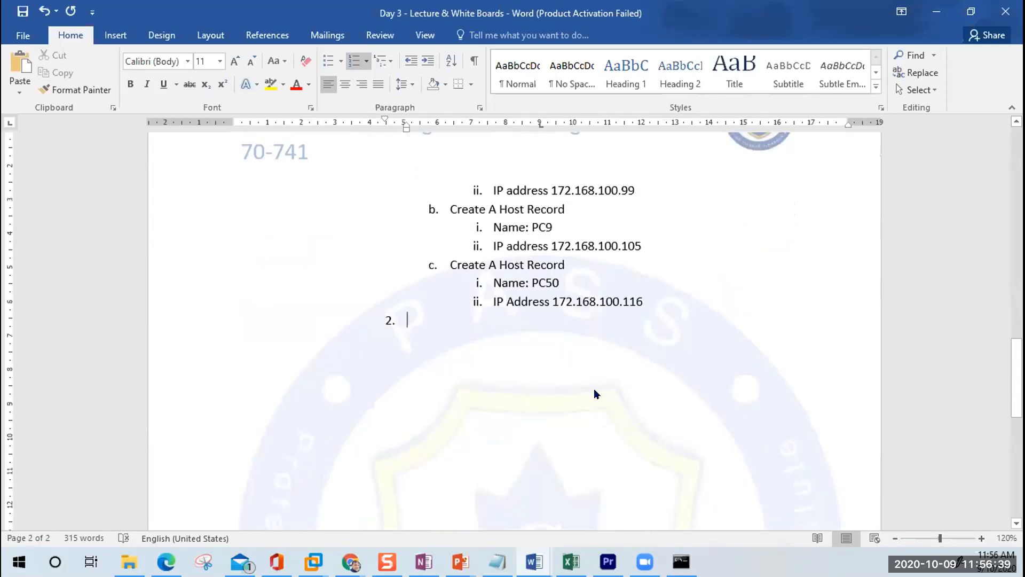
text(To th)
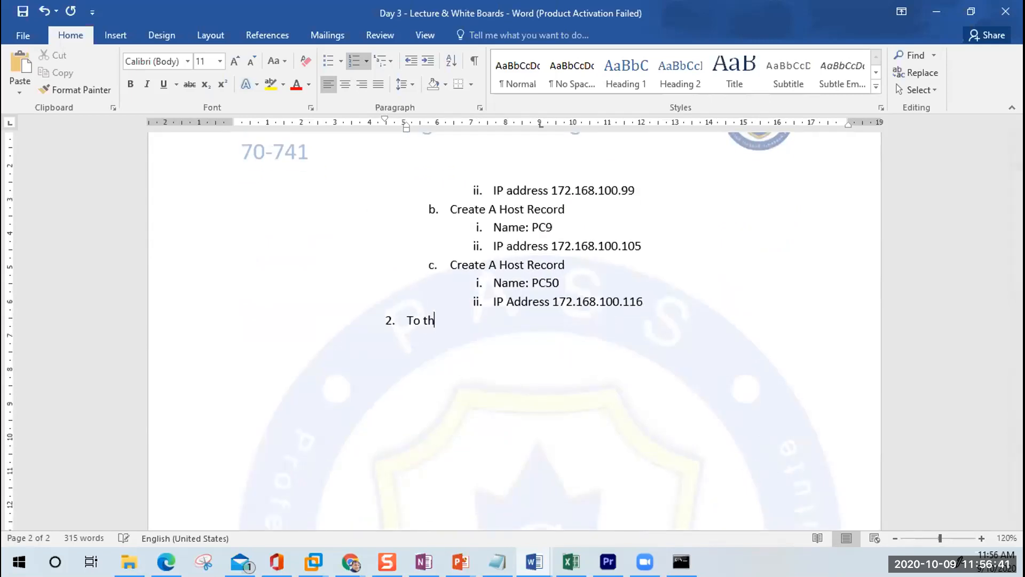
key(BackSpace)
key(BackSpace)
key(BackSpace)
text(check the name)
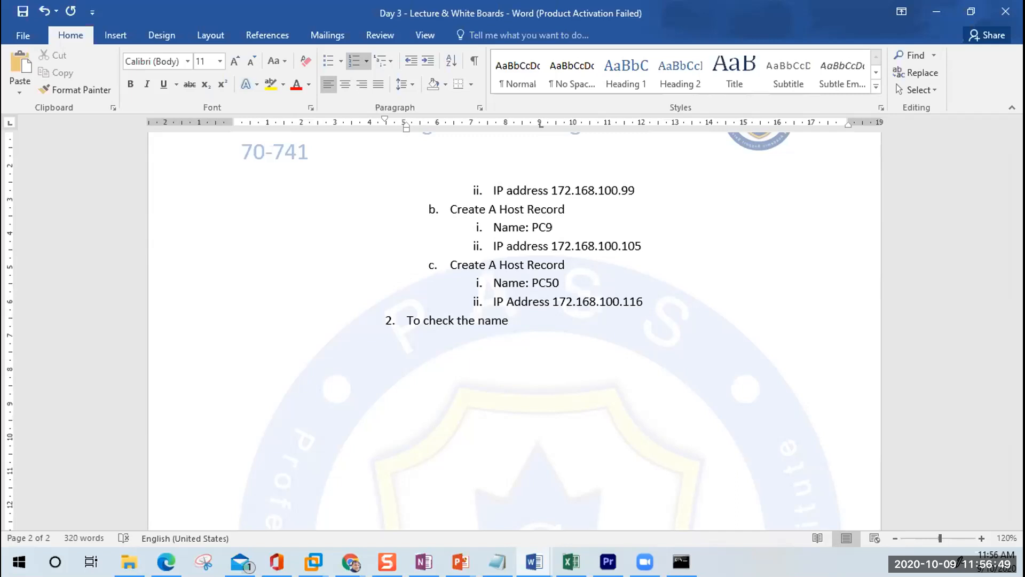
text(s, loh)
key(BackSpace)
text(gion to)
key(Left)
key(Left)
key(Left)
key(Left)
key(Left)
key(Left)
key(Left)
key(Right)
key(Delete)
key(End)
text(the othe)
text(r server )
text(or open co)
text(mmand comma)
text(n)
key(BackSpace)
key(BackSpace)
key(BackSpace)
key(BackSpace)
key(BackSpace)
key(BackSpace)
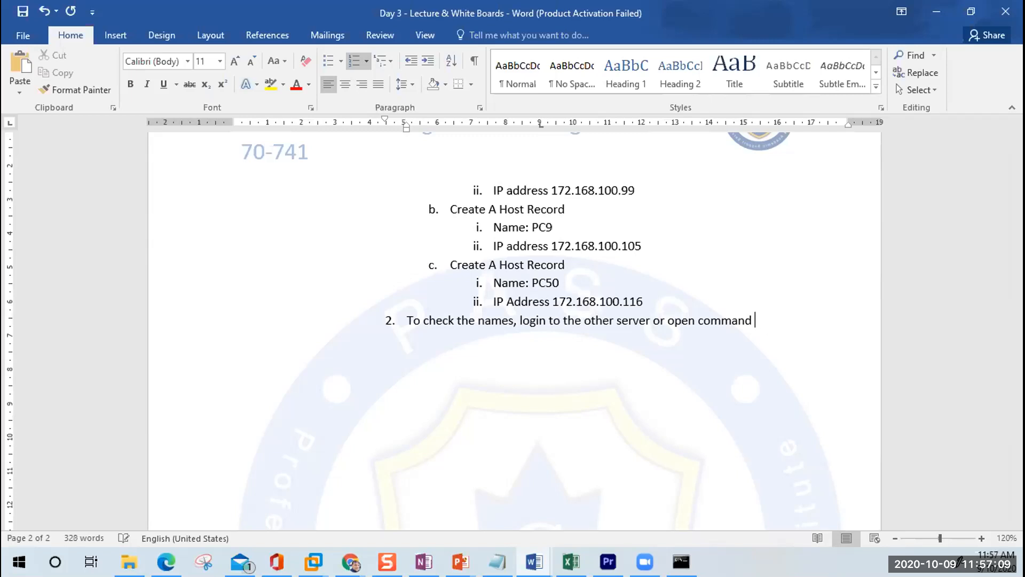
text(prompt)
key(Return)
key(Tab)
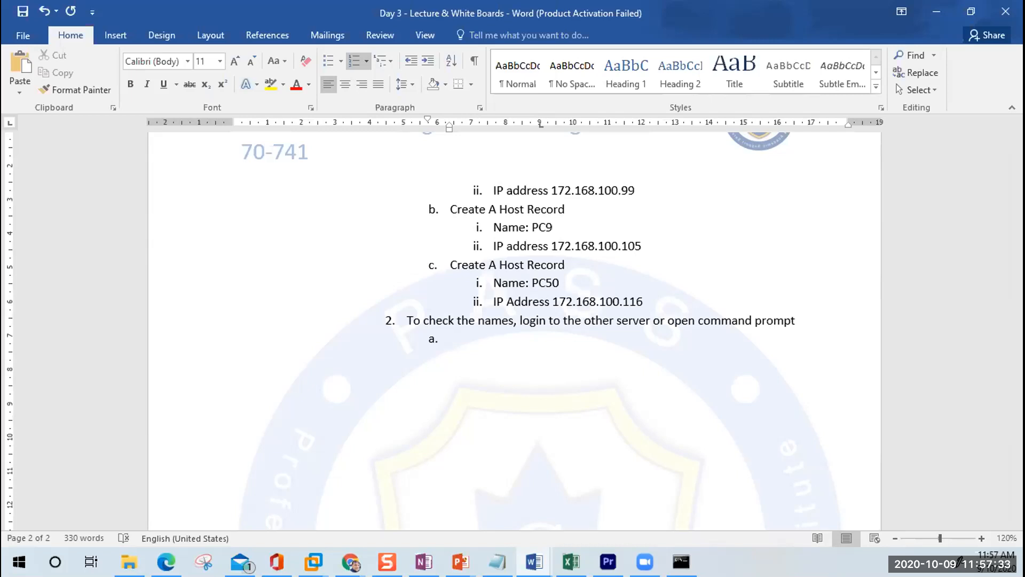
Step: Add sub-items 'In the command prompt' and 'Type nslookup', with an indented line beneath
text(In the command prompt)
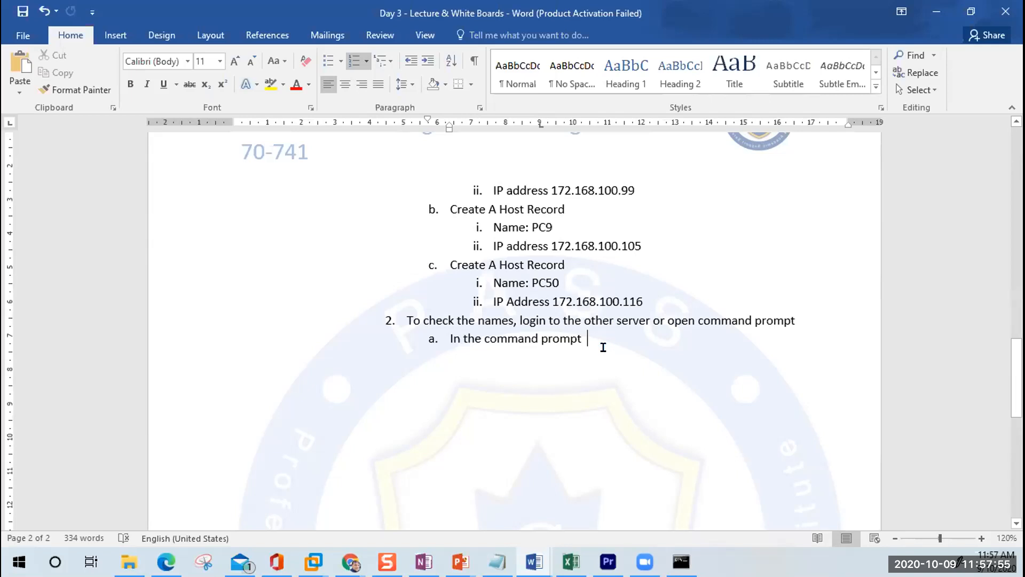
key(Return)
text(Type nslookup)
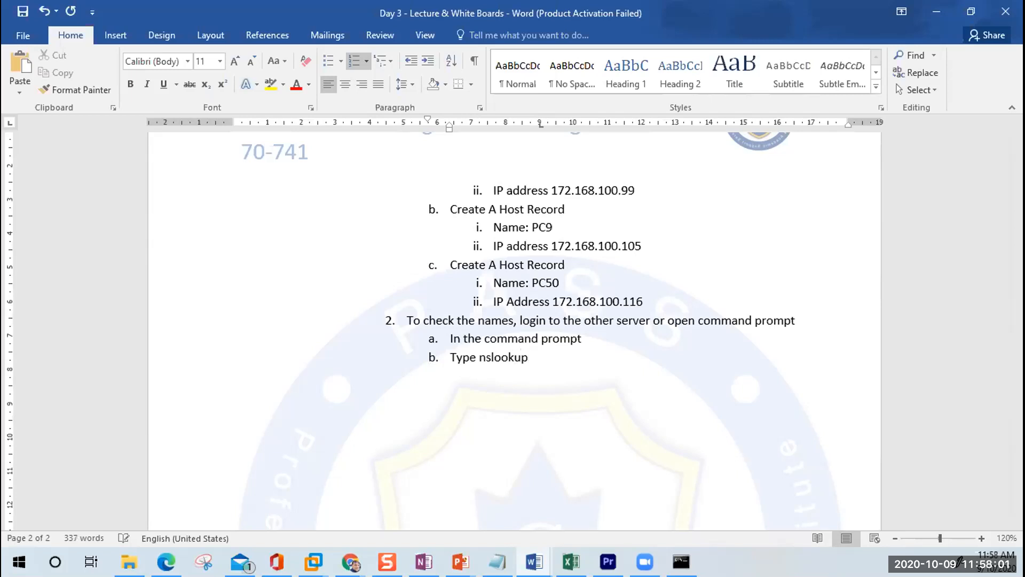
key(Return)
key(Tab)
Step: Add 'Type the computer names to see if the names are resolved', then list PC9 and PC50
text(Type the )
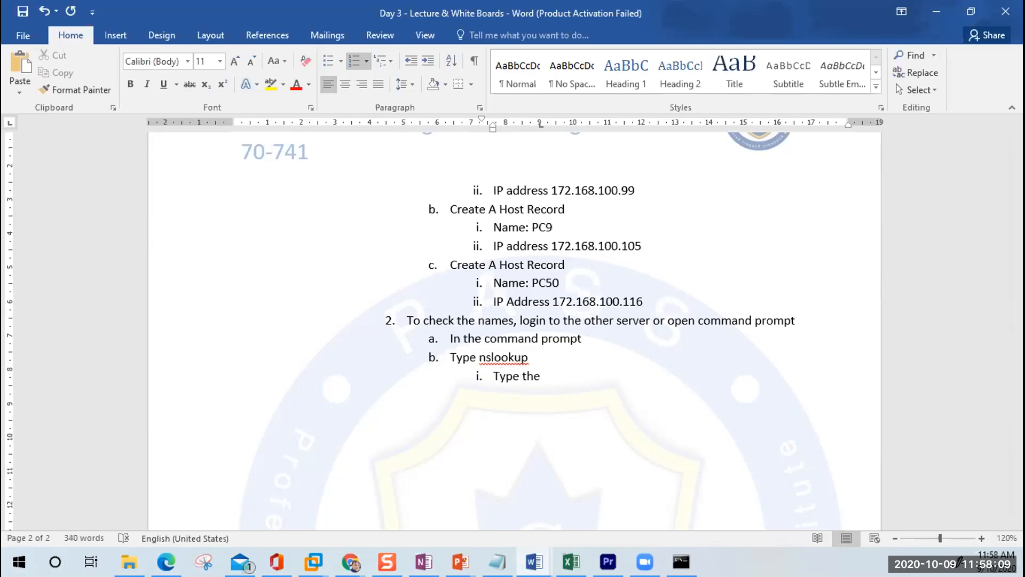
text(computer names to )
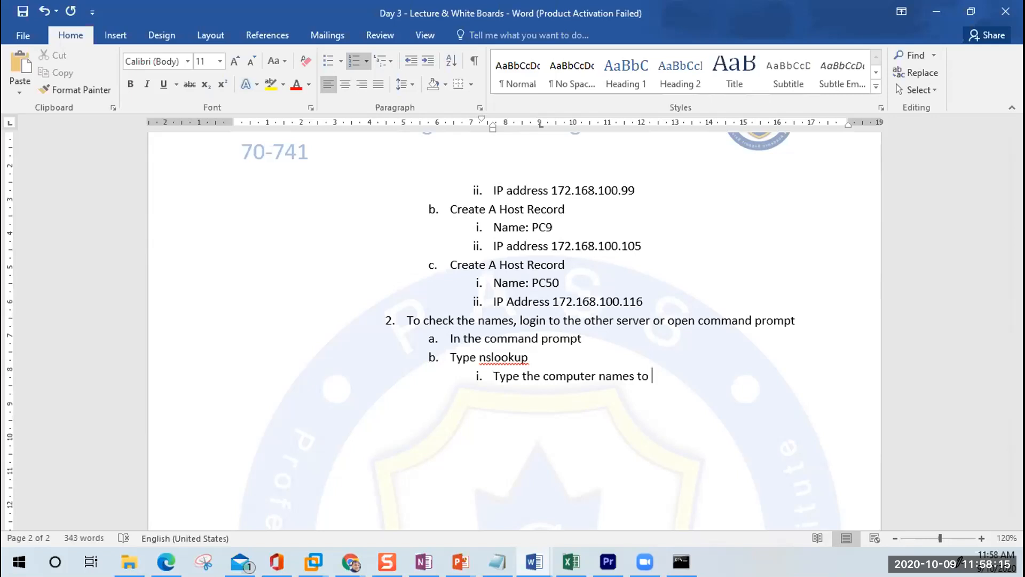
text(see if the names are resolved)
key(Return)
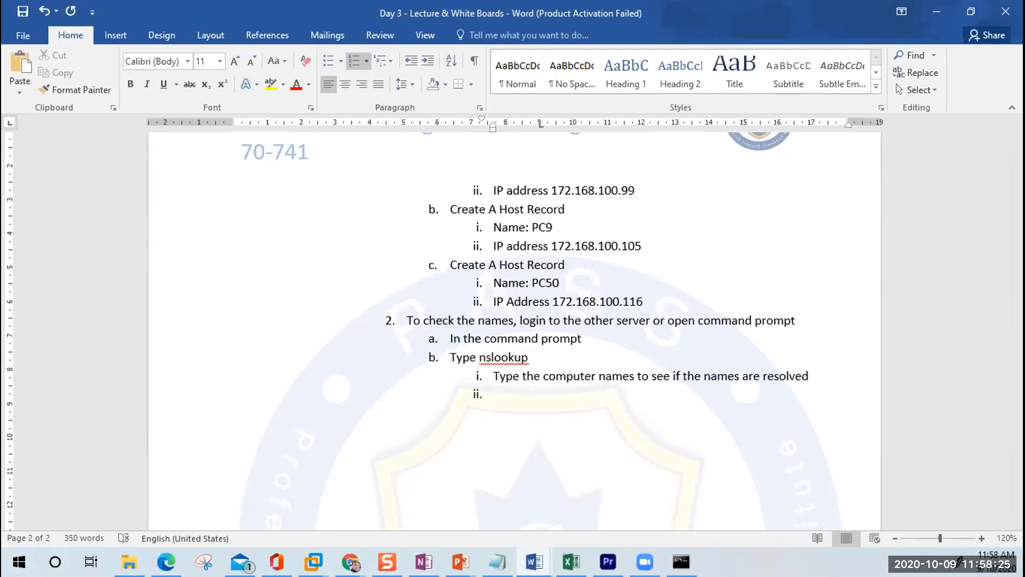
text(PC9)
key(Return)
text(PC50)
key(Return)
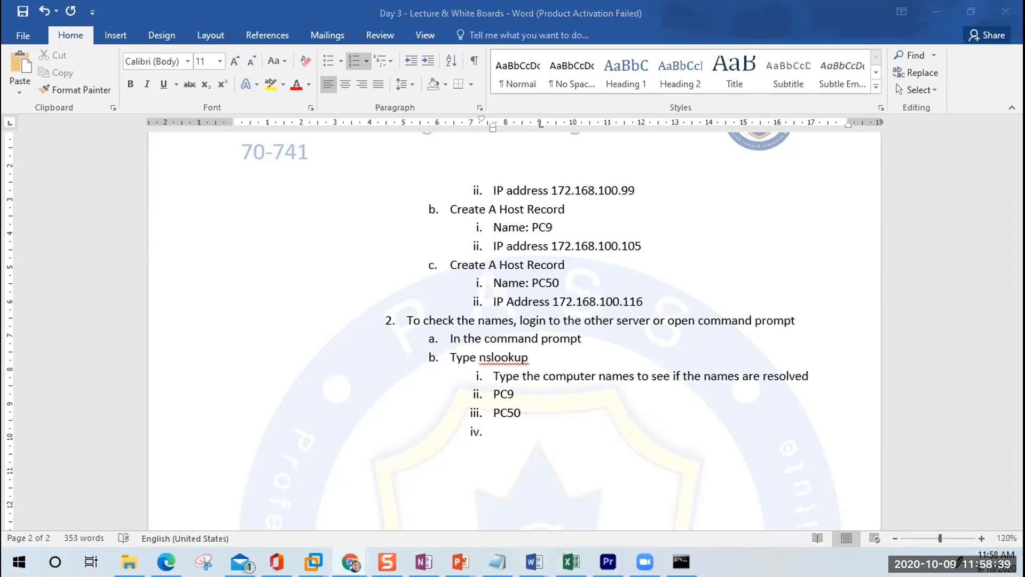
click(507, 422)
text(Create A host record Name: PC10 IP address 172.168.100.99 Create A Host Record Name: PC9 IP address 172.168.100.105 Create A Host Record IP Address 172.168.100.116)
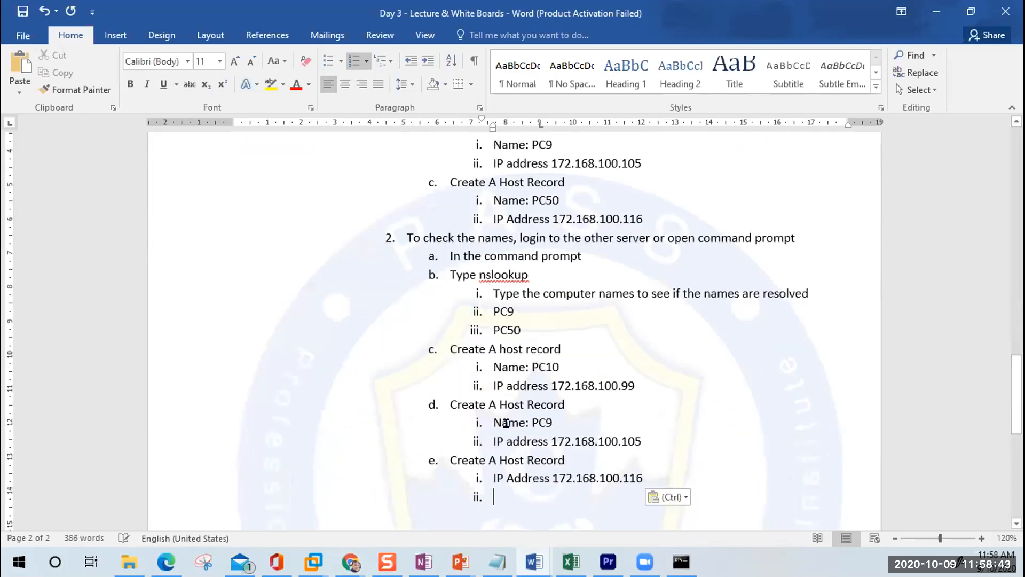
key(ctrl+z)
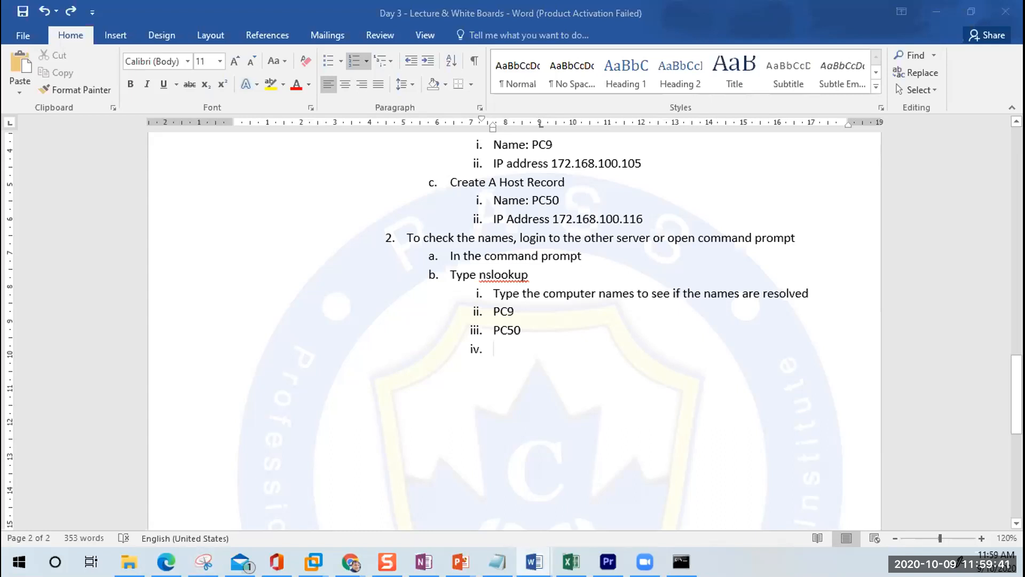
key(ctrl+n)
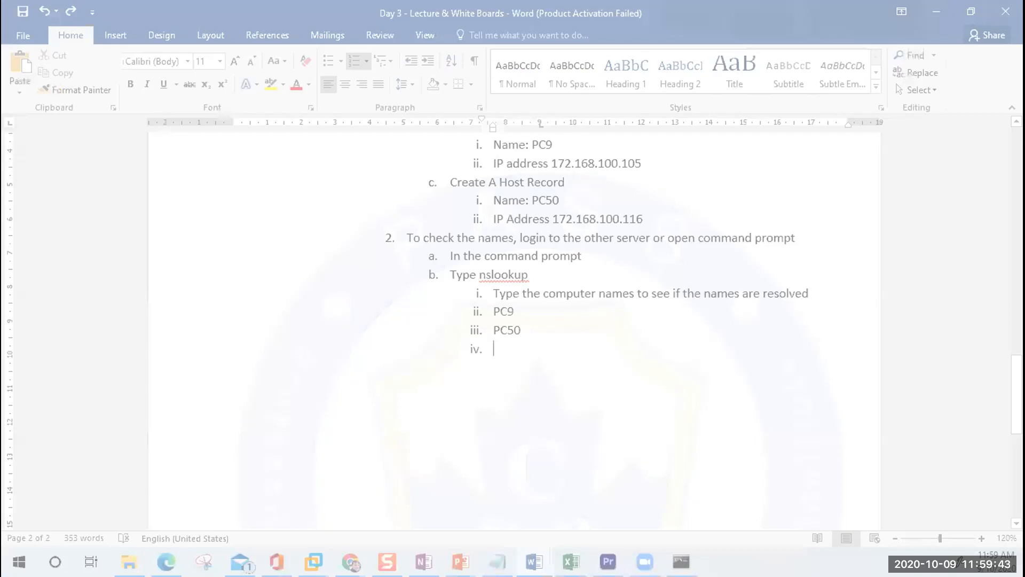
Step: Paste the nslookup results screenshot at sub-item iv and start a new top-level item 11
key(Escape)
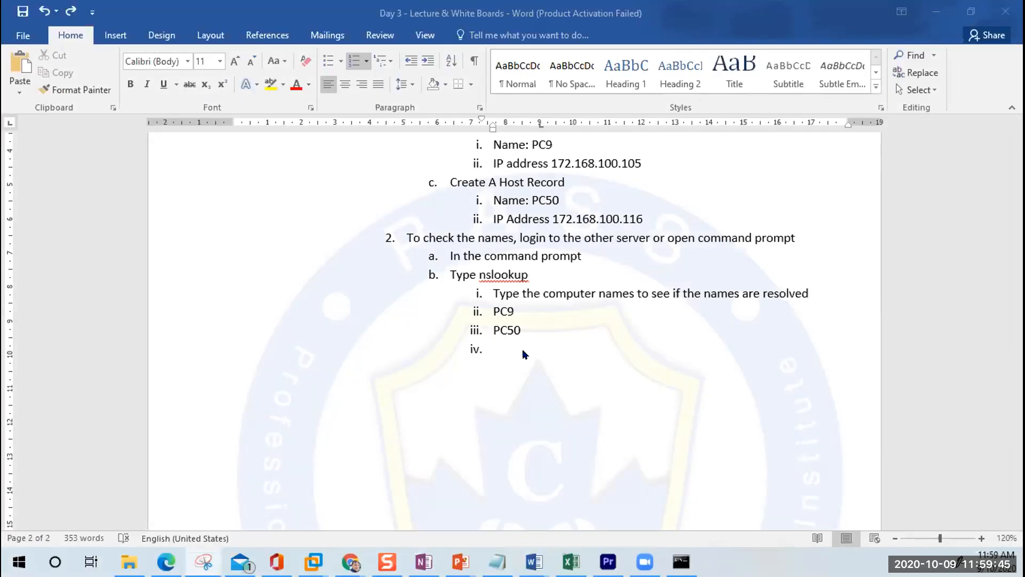
key(ctrl+v)
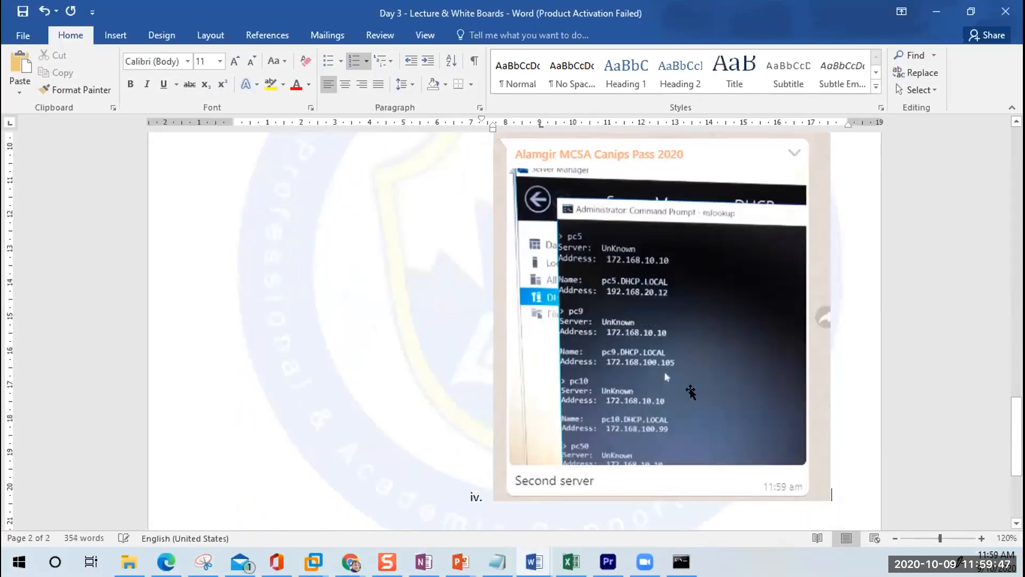
key(Return)
key(shift+Tab)
key(shift+Tab)
key(shift+Tab)
key(shift+Tab)
key(shift+Tab)
scroll(394, 338, down, 3)
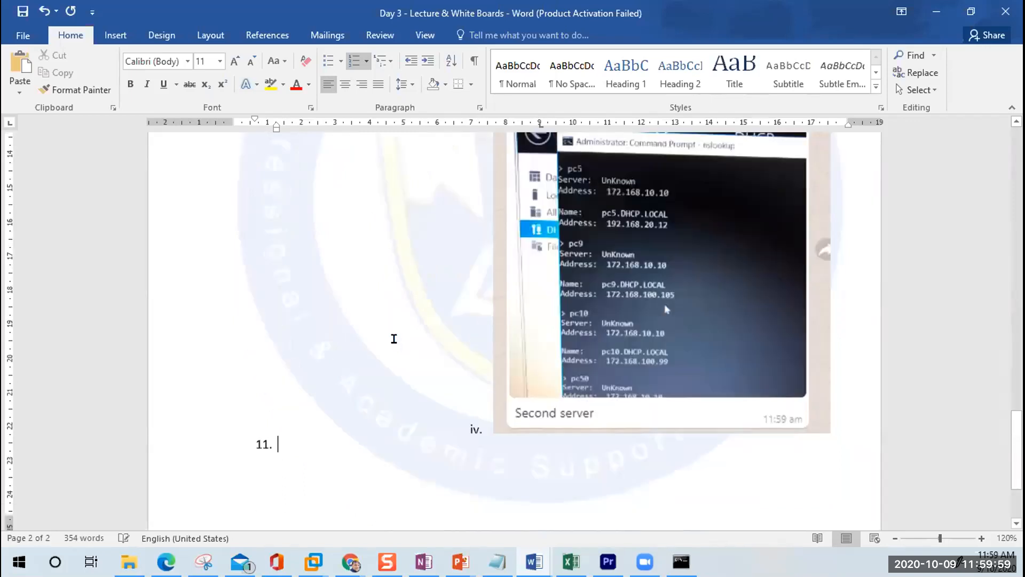
scroll(393, 342, down, 1)
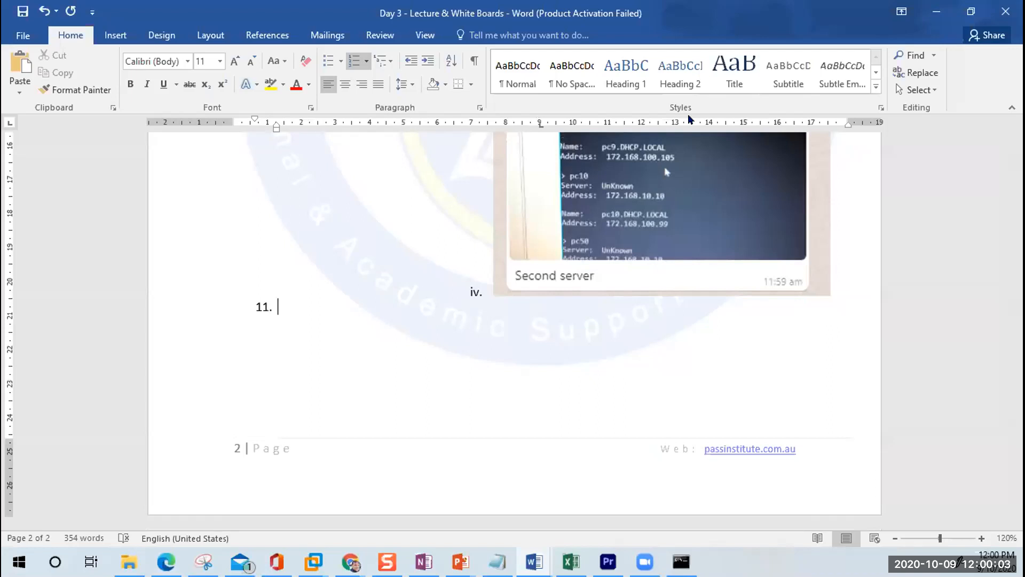
click(314, 562)
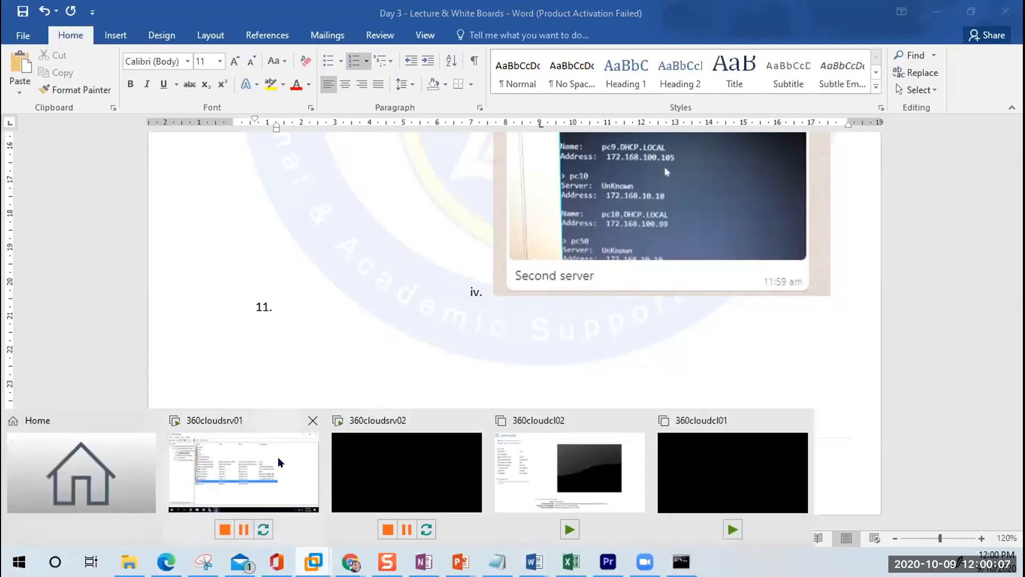
Step: Open the 360cloudsrv01 VM and sign in with the Administrator password
click(279, 459)
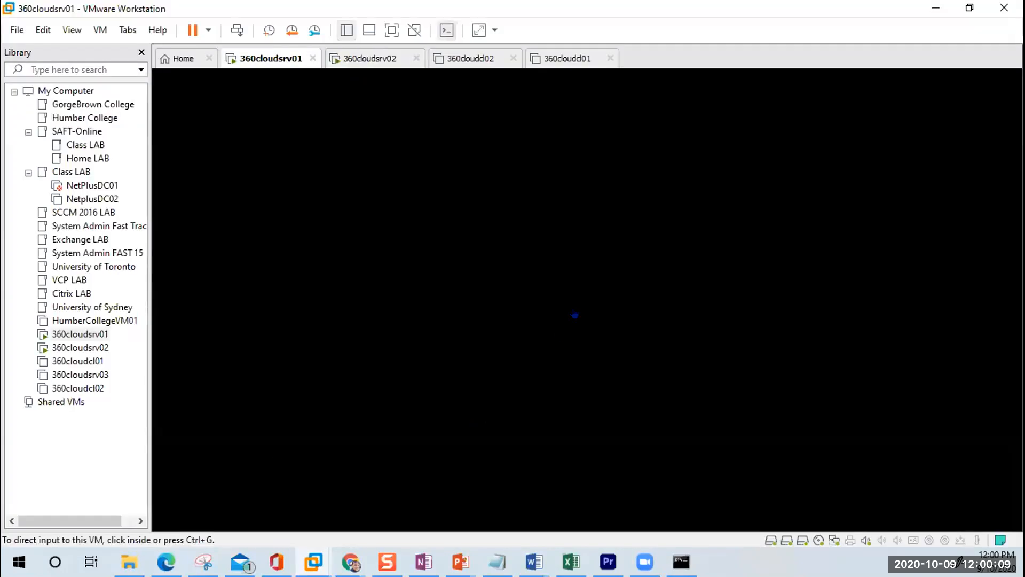
click(574, 315)
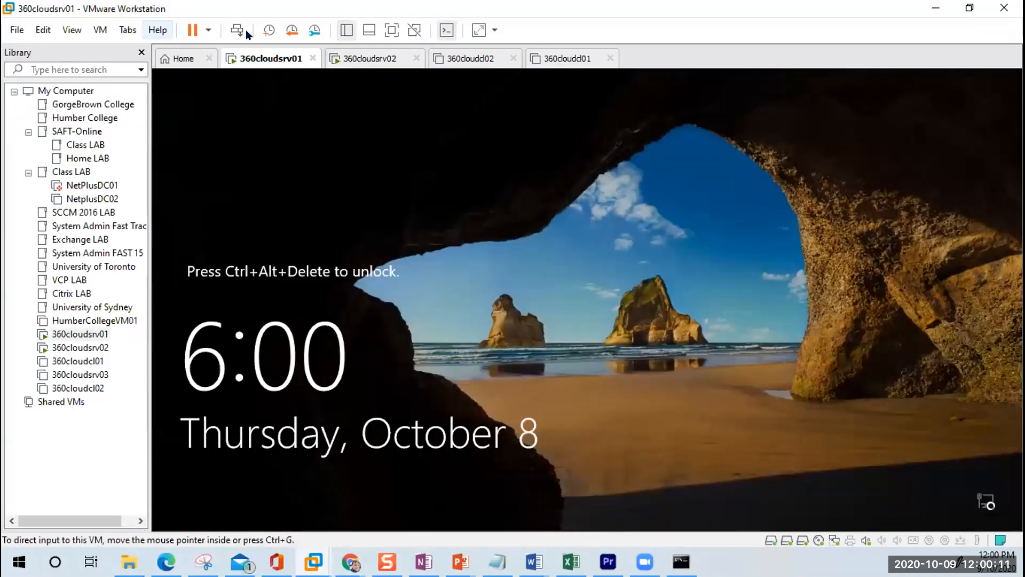
click(237, 33)
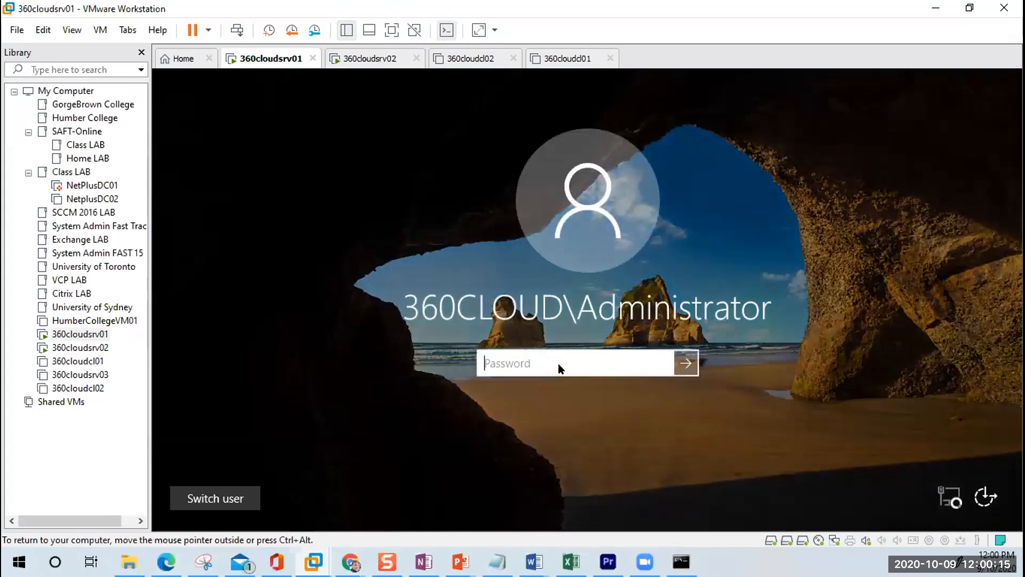
text(Pa$$w0rd)
key(Return)
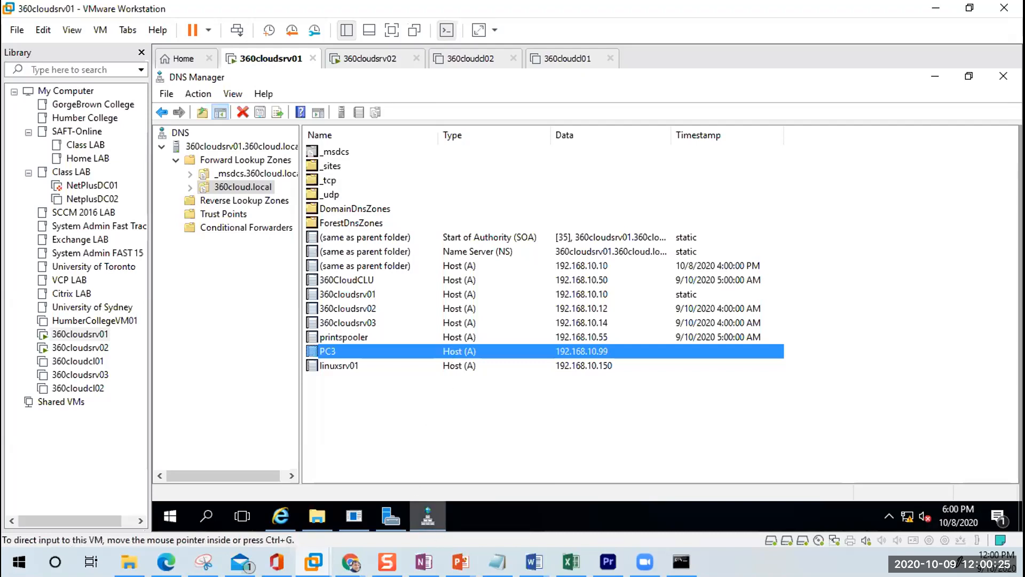
Step: Write item 11 as 'DNS servers are of two types' with an empty sub-item a. below
mouse_move(534, 561)
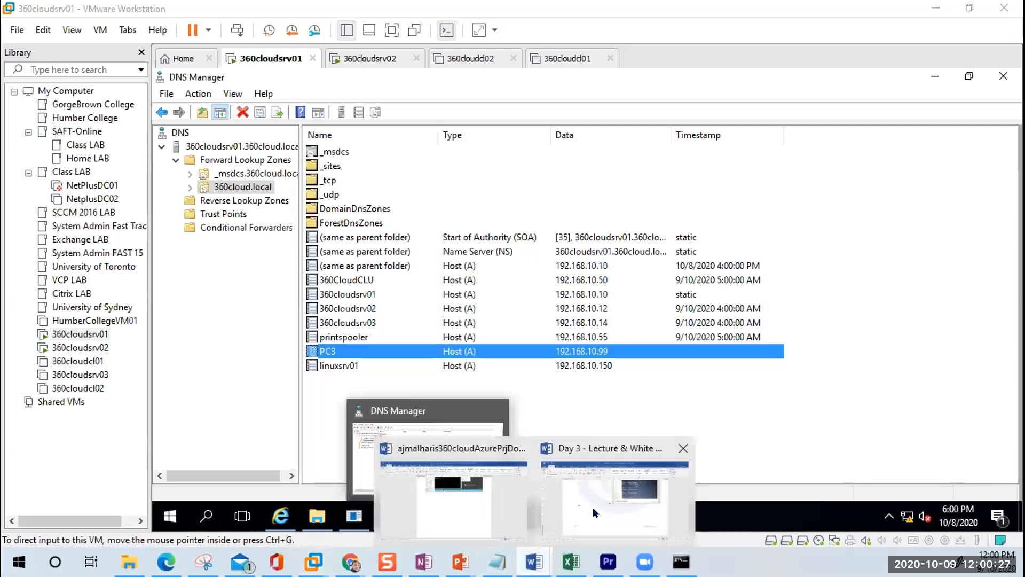
click(593, 512)
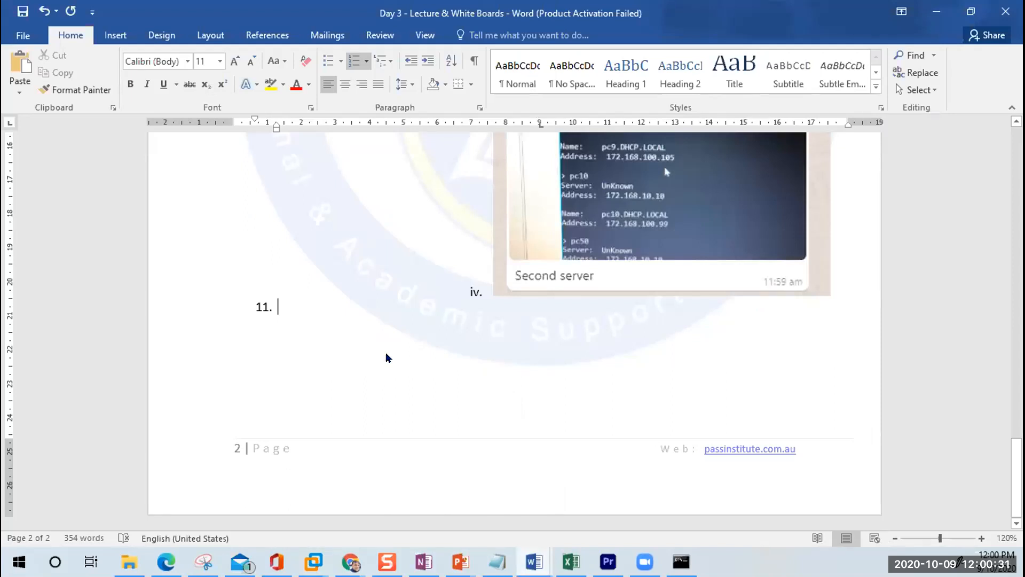
text(DNs )
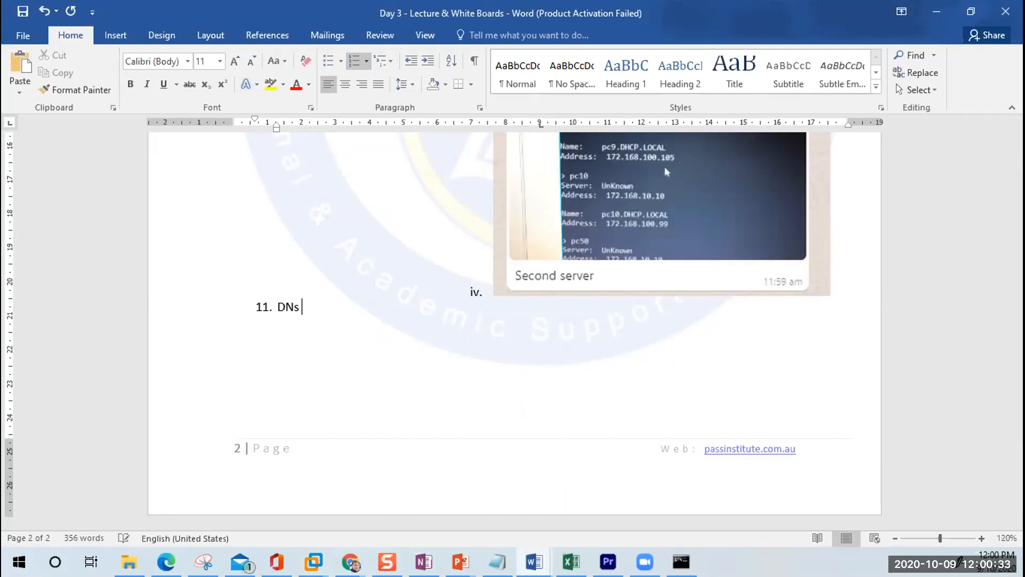
text(servers are of t)
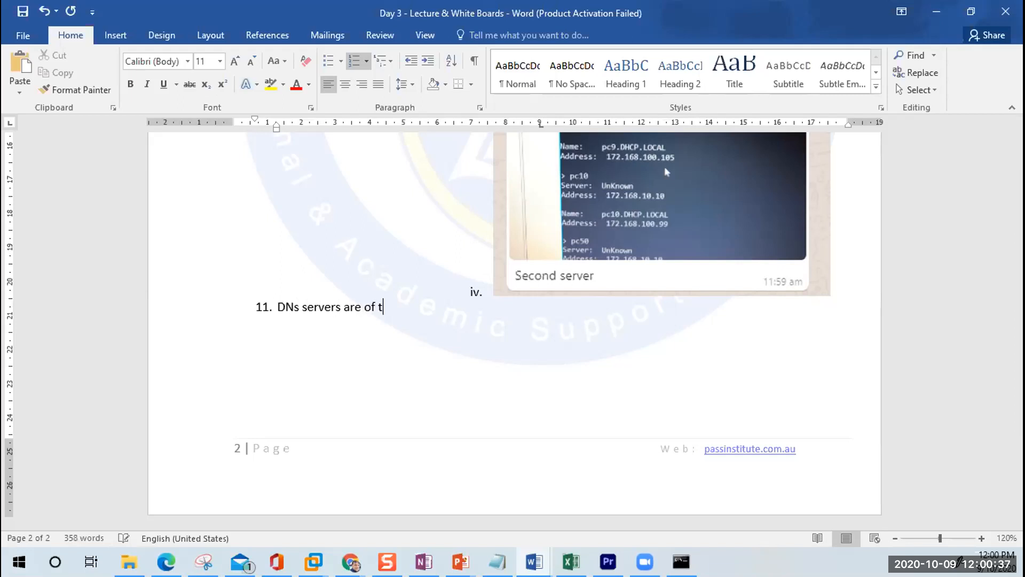
text(wo types)
key(Return)
key(Tab)
click(295, 308)
key(Delete)
text(S)
key(Down)
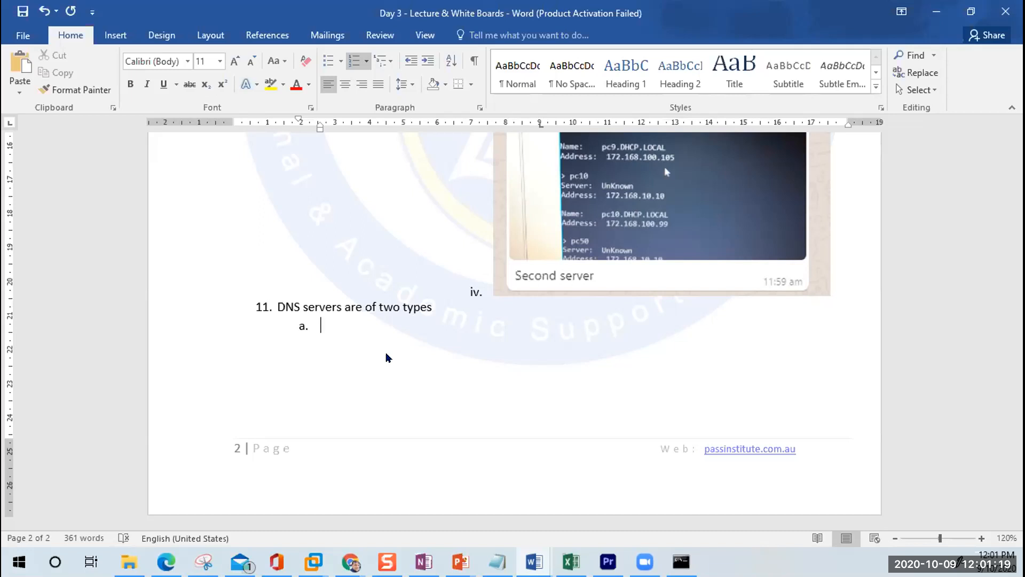
Step: List 'Internal DNS Server' and 'External DNS Server' under item 11, with an empty sub-point under Internal
text(Internal DNS)
key(Return)
text(Extern)
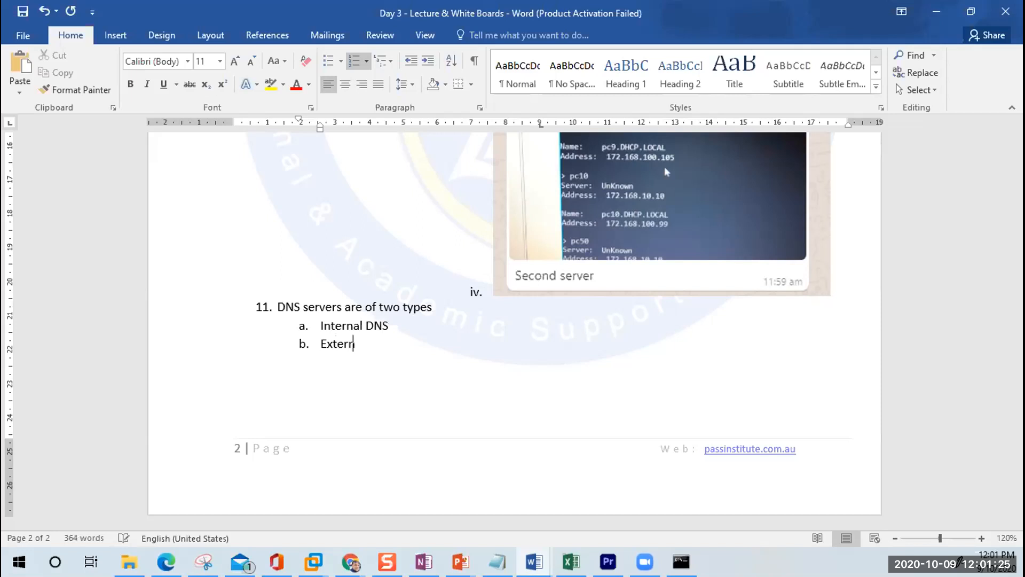
text(al DNS)
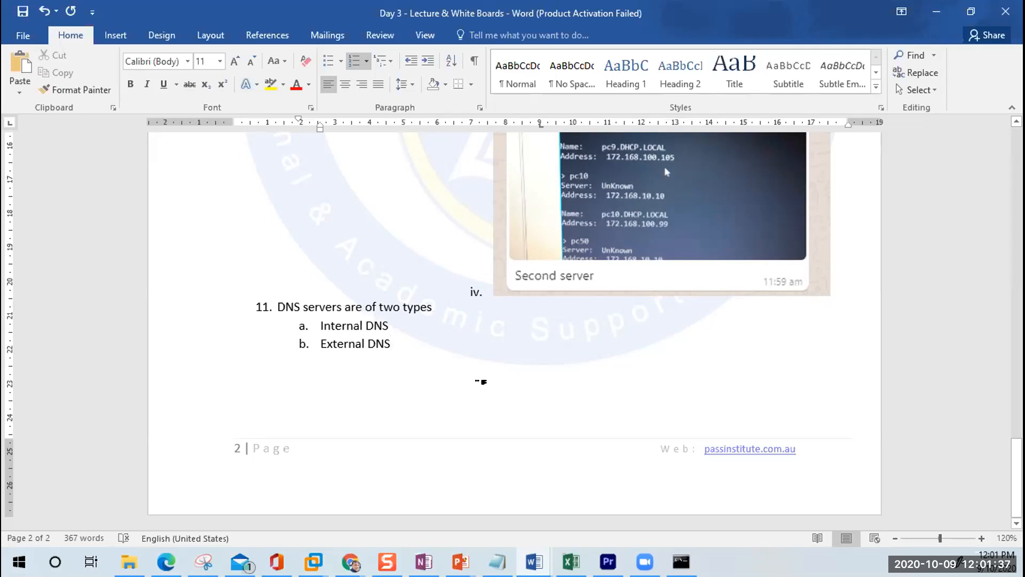
key(Up)
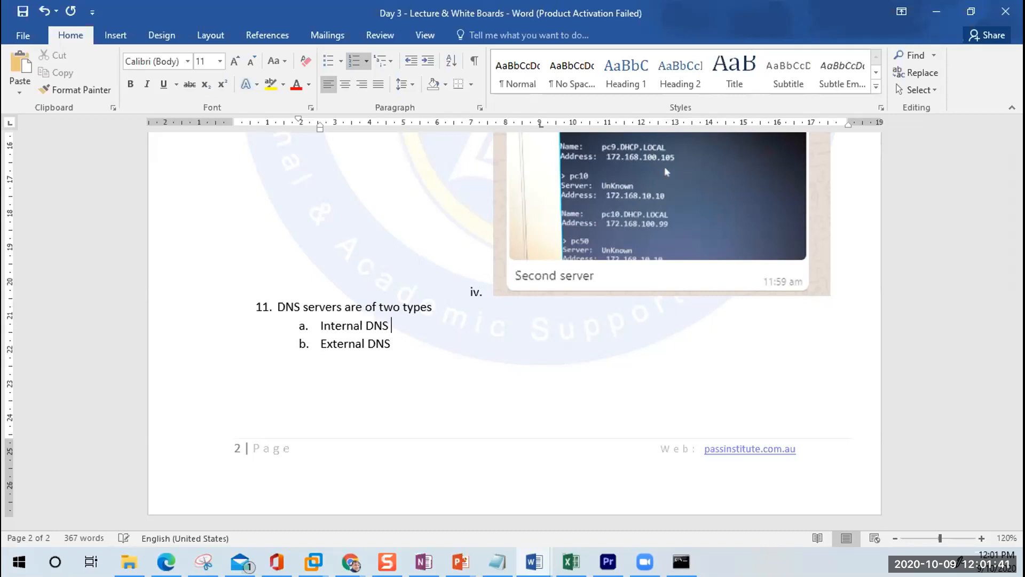
text(Server)
key(Down)
text(Server)
key(Return)
key(Tab)
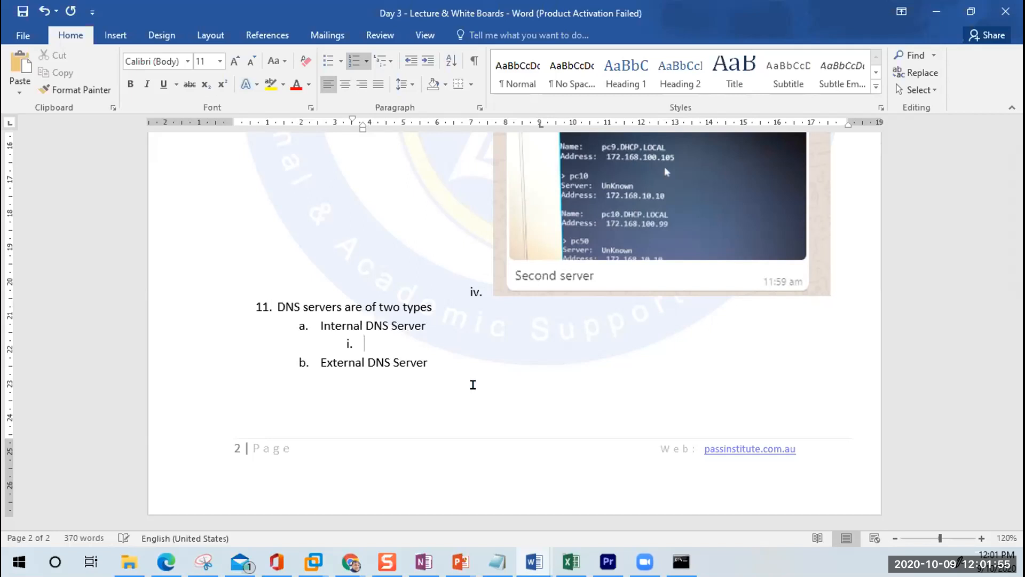
Step: Describe Internal DNS: 'This DNS server has the list of all your organization's computer including servers and clients'
text(This DNS server has the list of all your comp)
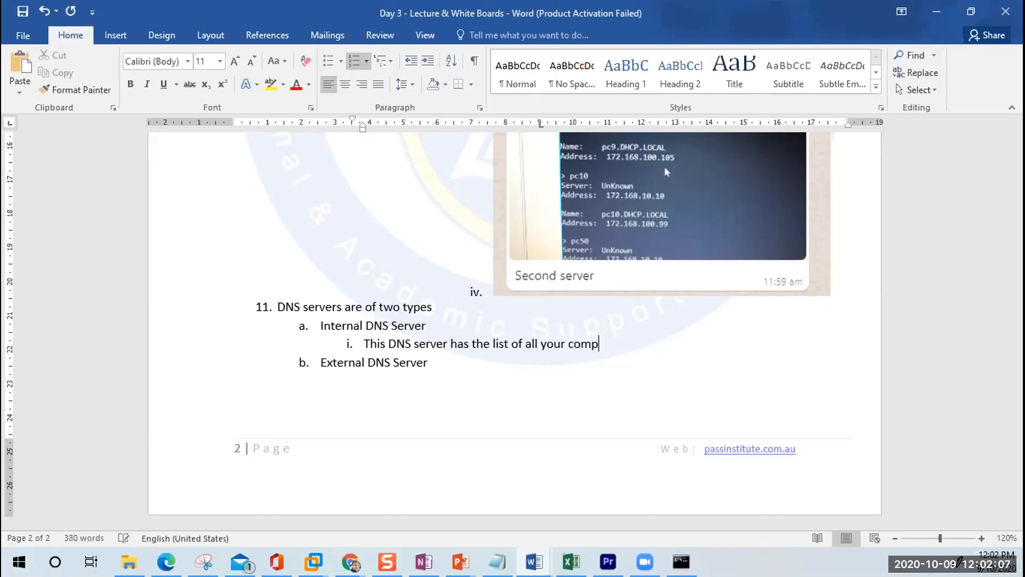
key(Left)
key(Left)
key(Left)
key(Left)
text(organizations)
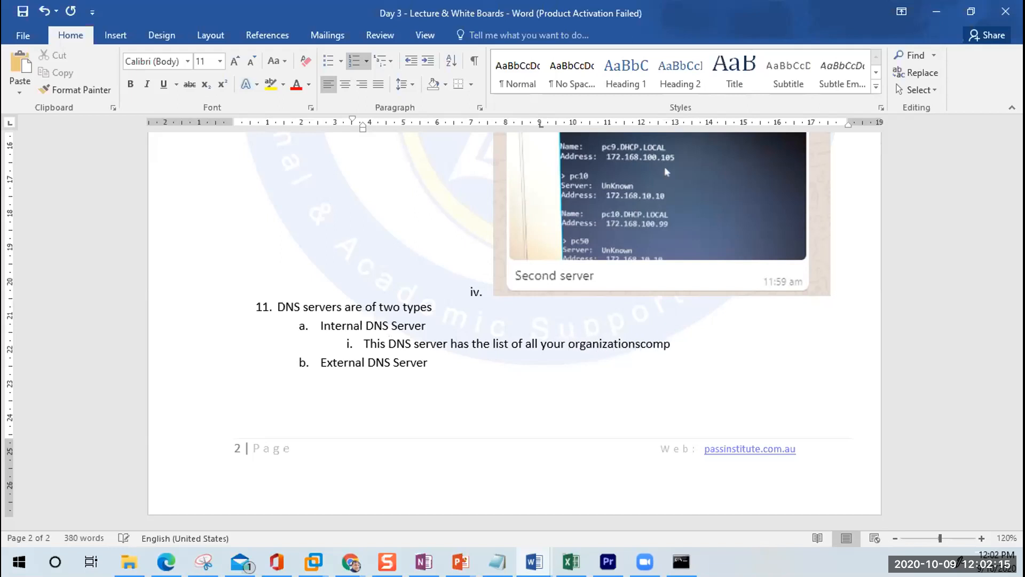
key(Left)
text(')
key(Right)
key(End)
text(uter including serve)
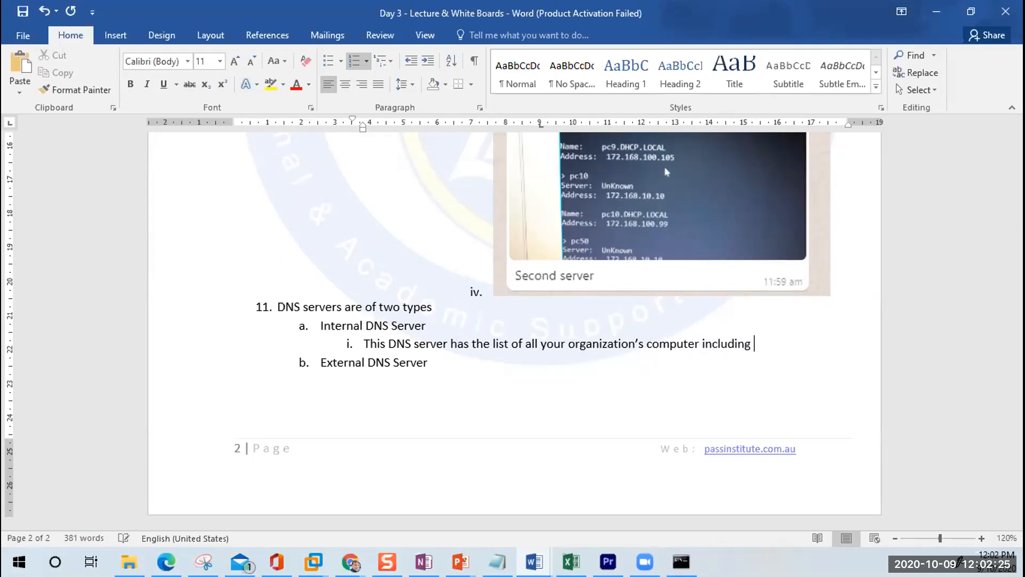
text(rs and clients)
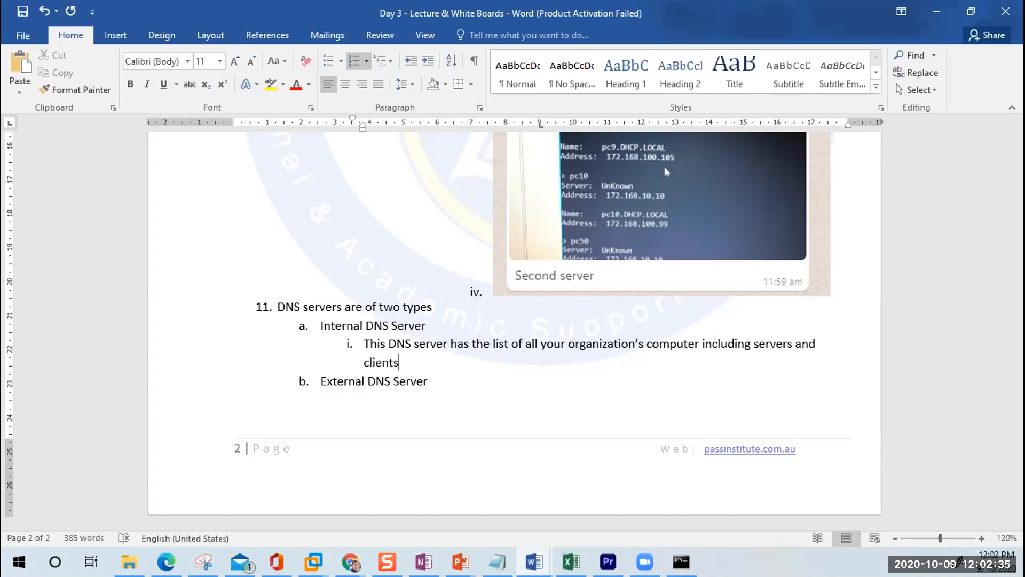
Step: Start an indented sub-point under External DNS Server beginning 'Has the'
key(Down)
key(End)
key(Return)
key(Tab)
text(Has the)
Step: Continue the External DNS point with 'forwarded to your ISP DNS servers'
text(forwarded)
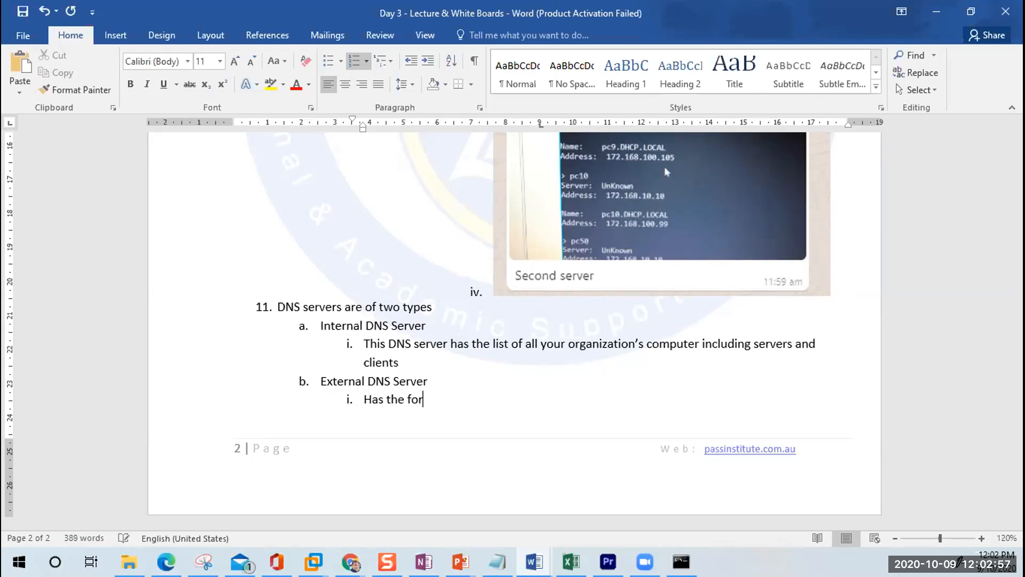
key(BackSpace)
key(BackSpace)
key(BackSpace)
text(ded to and DNS )
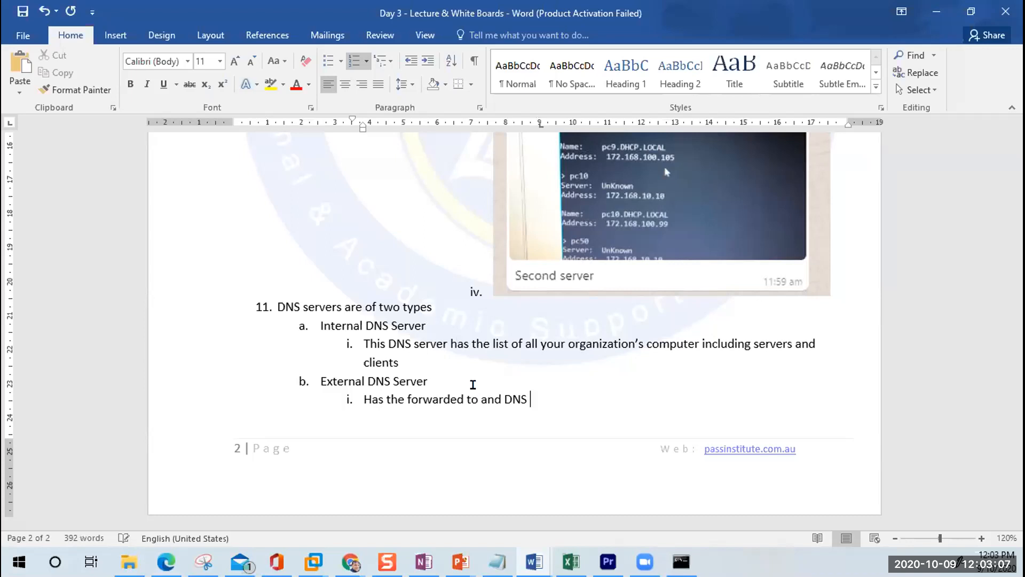
text(servers)
key(Left)
key(Left)
key(Left)
key(Left)
key(Left)
key(Left)
key(Left)
key(Left)
key(Left)
key(Left)
key(Left)
key(Left)
key(BackSpace)
key(BackSpace)
key(BackSpace)
text(your ISP)
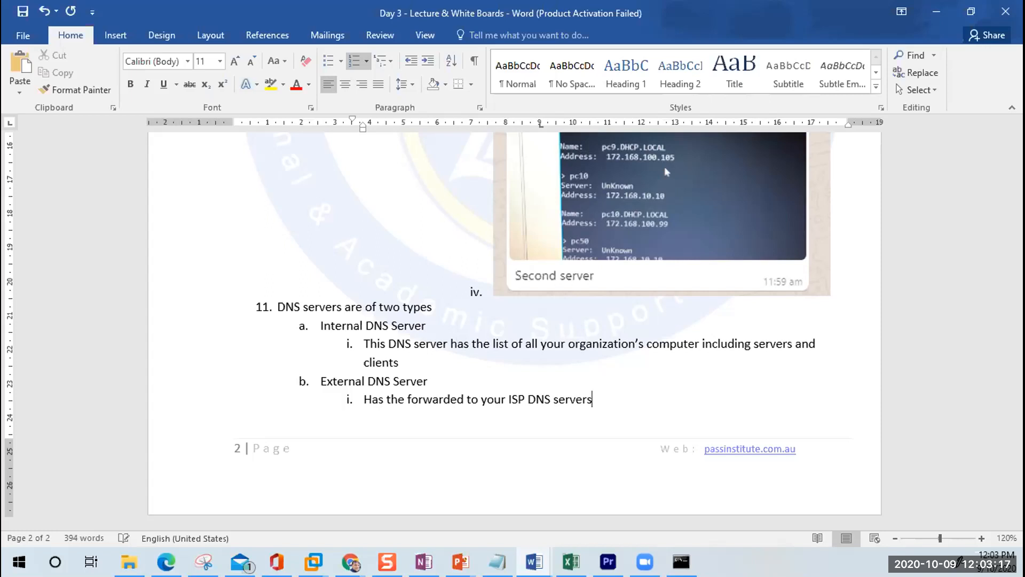
key(End)
Step: Finish with 'that has the list of all public website names and ip address' and separate 'servers that'
text(that has th)
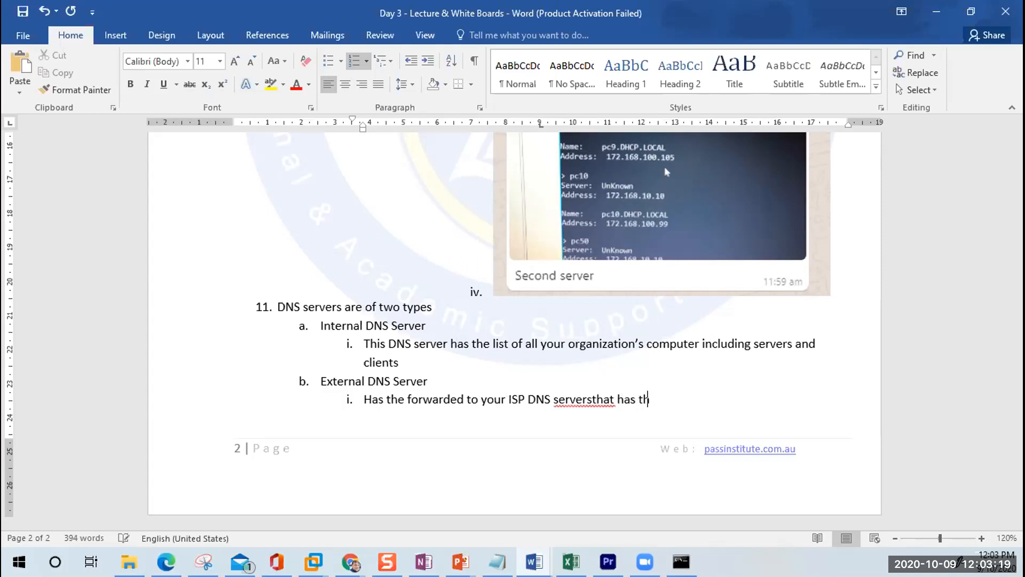
text(e list of all public we)
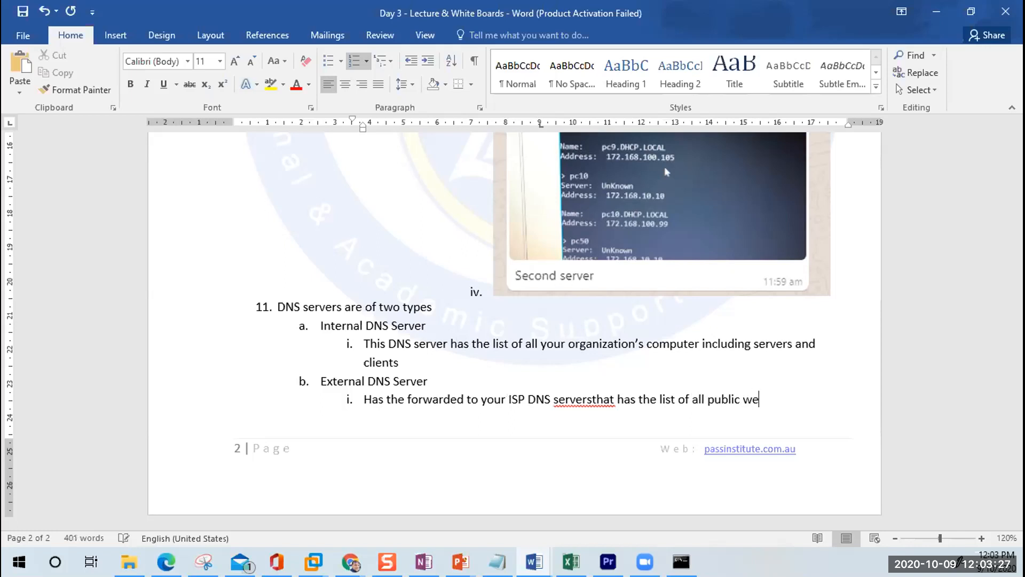
key(BackSpace)
key(BackSpace)
text(seb)
key(BackSpace)
key(BackSpace)
key(BackSpace)
text(website names and ip address)
key(Up)
key(Right)
key(Right)
key(Right)
key(Right)
key(Right)
key(Right)
key(Right)
key(Right)
key(Right)
key(Right)
key(Right)
key(Right)
key(Right)
key(Right)
key(Right)
key(Right)
key(Right)
key(Right)
key(Right)
key(Right)
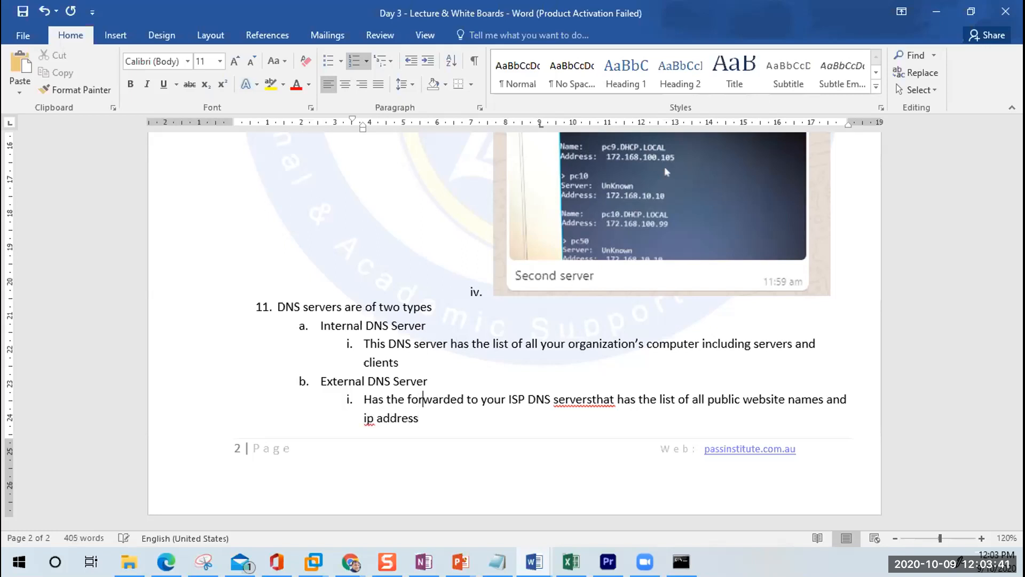
key(Right)
key(Right)
key(Right)
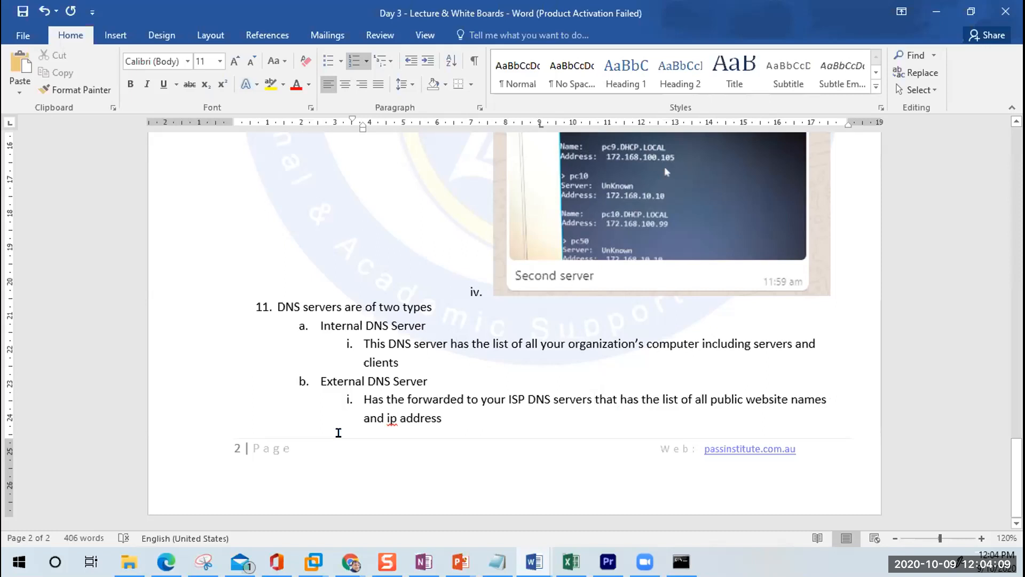
click(596, 399)
mouse_move(460, 562)
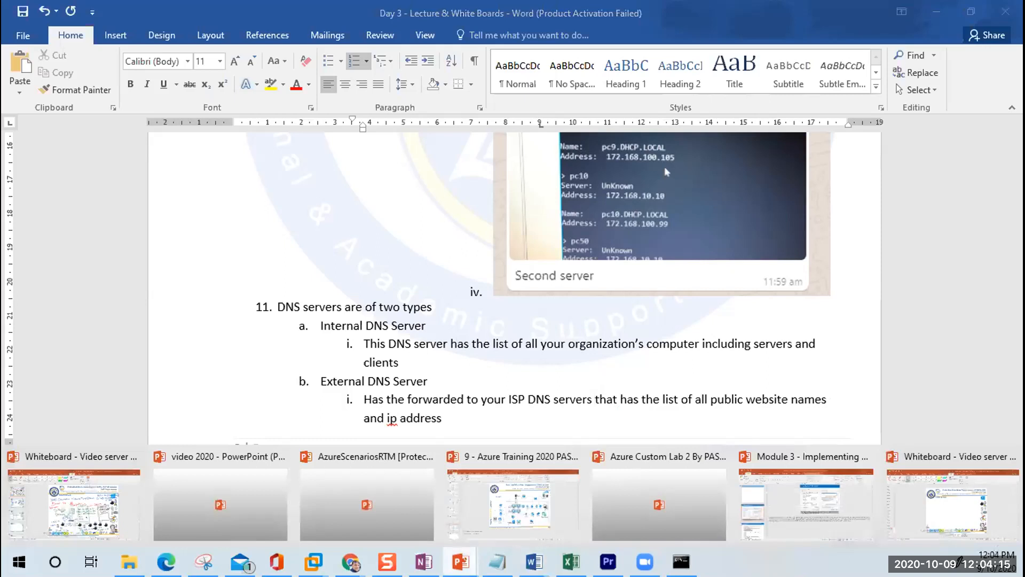
Step: Open blank whiteboard slide 75 in PowerPoint and begin handwriting with the blue pen
click(117, 504)
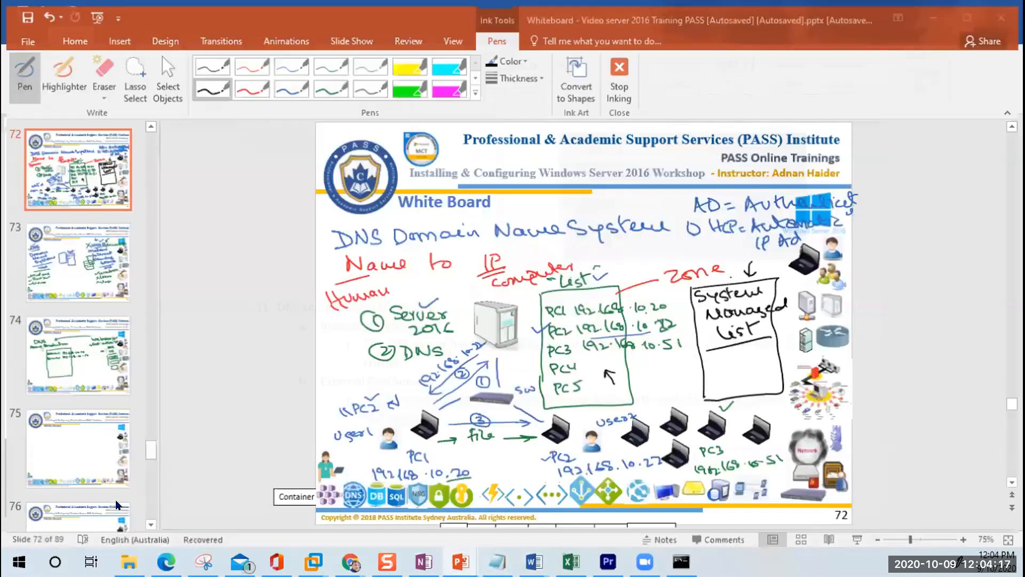
scroll(99, 452, down, 3)
click(88, 260)
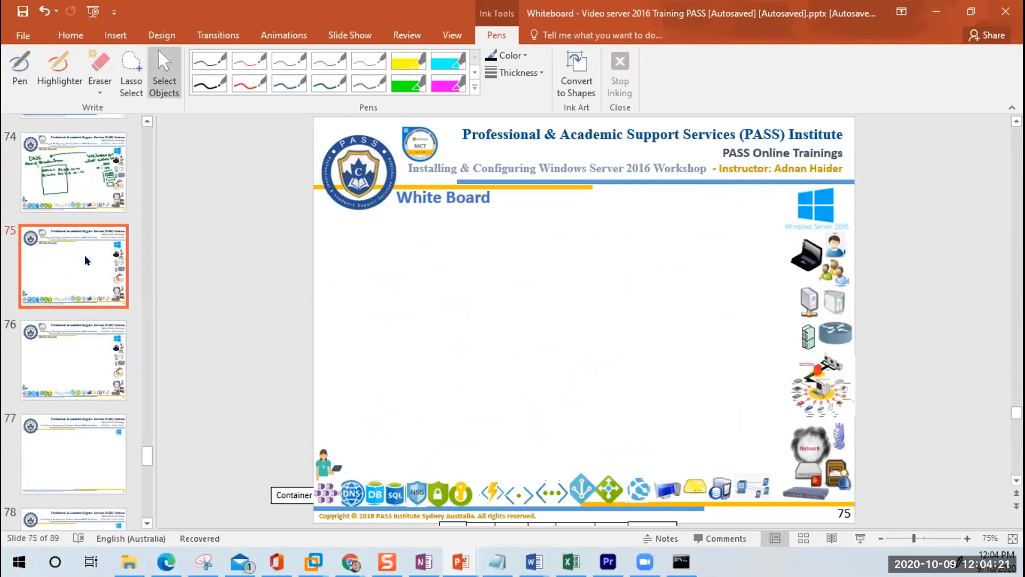
click(290, 83)
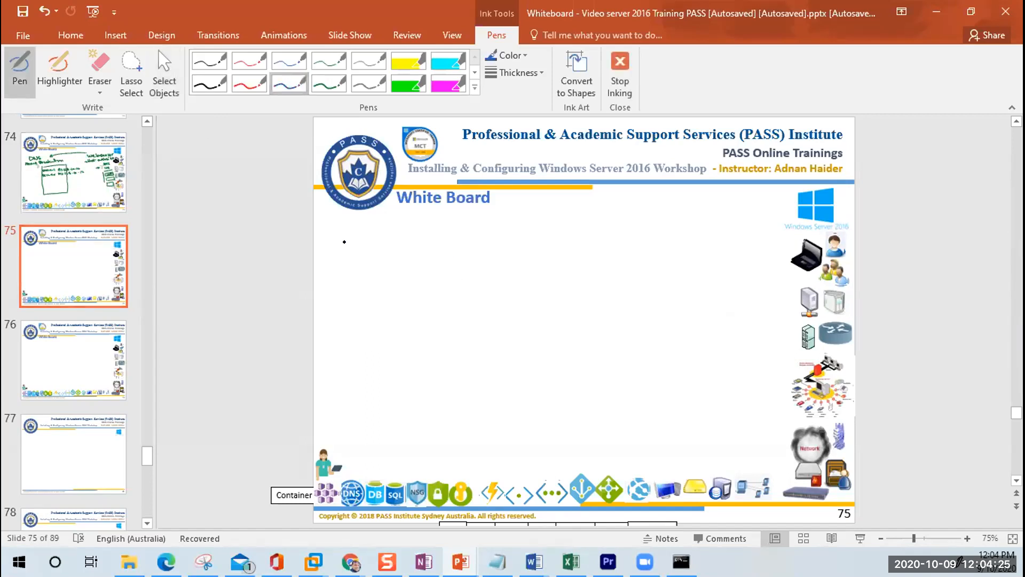
drag(334, 230, 336, 247)
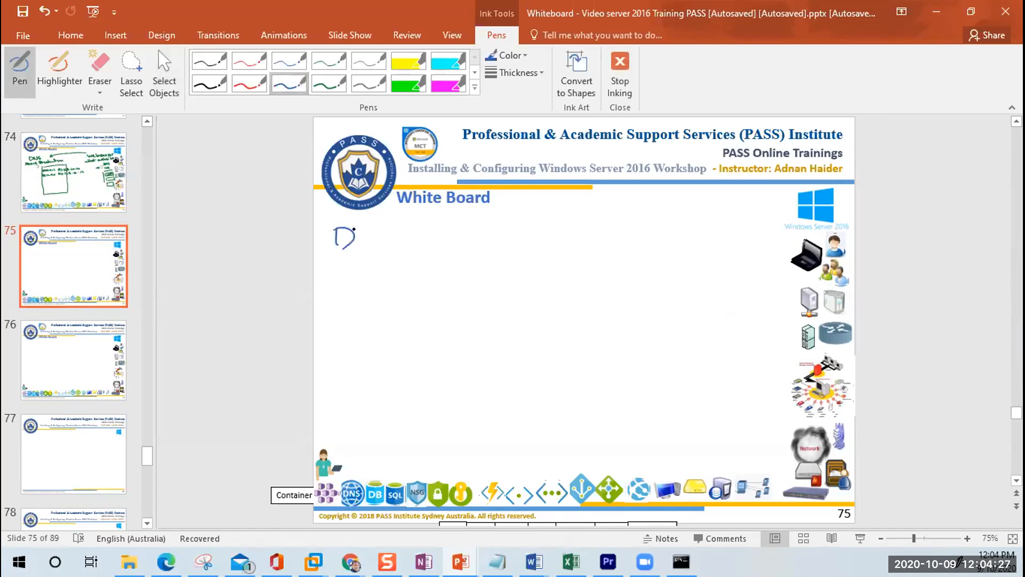
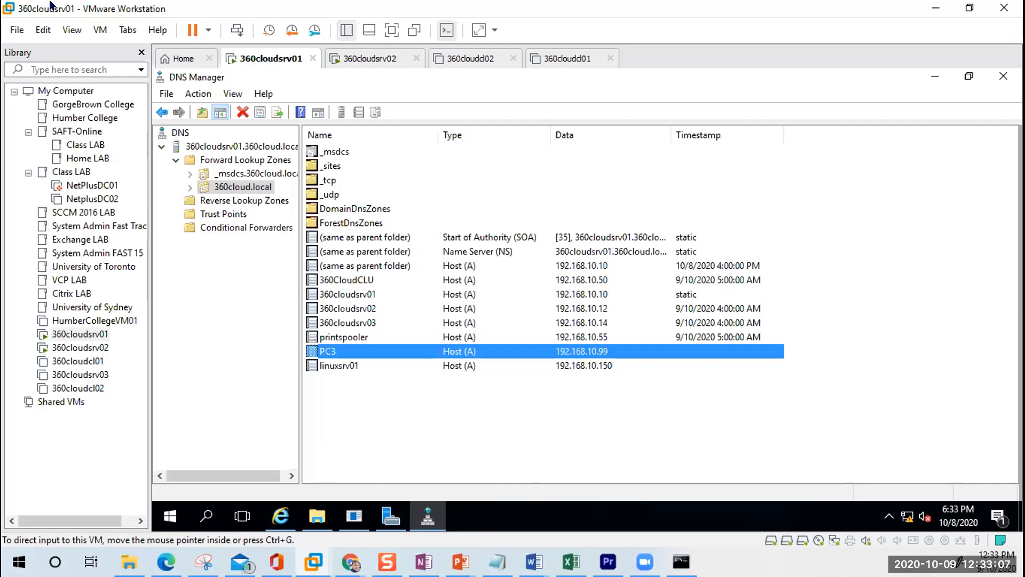
Step: Bring the 'clock timer' Chrome window to the front and maximize it
mouse_move(203, 561)
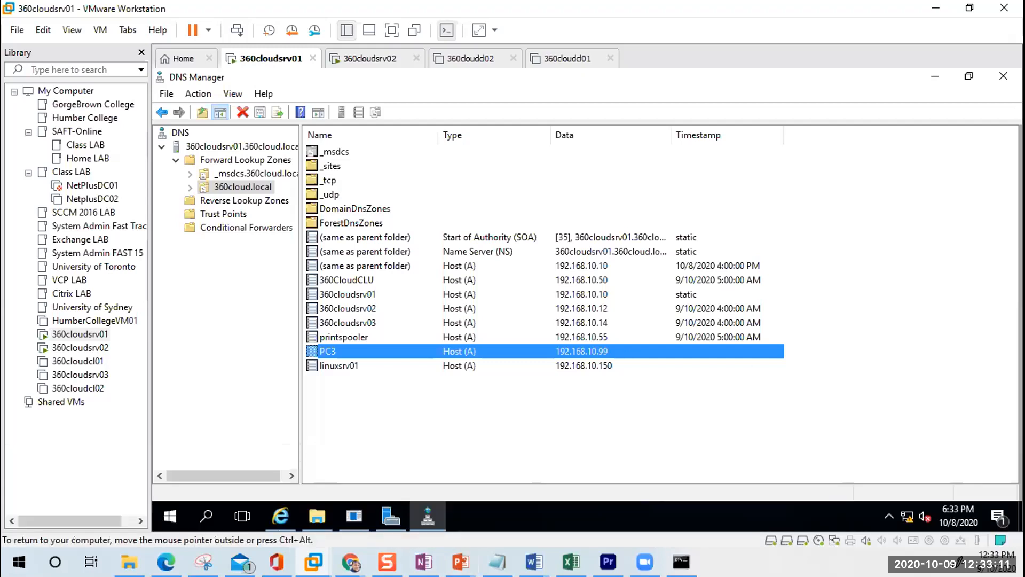
mouse_move(351, 561)
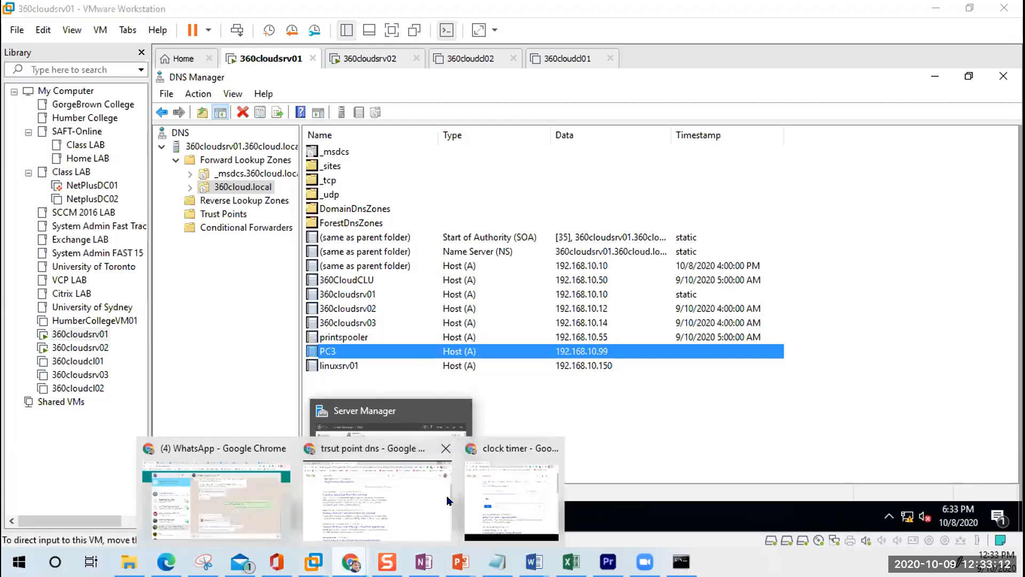
click(509, 511)
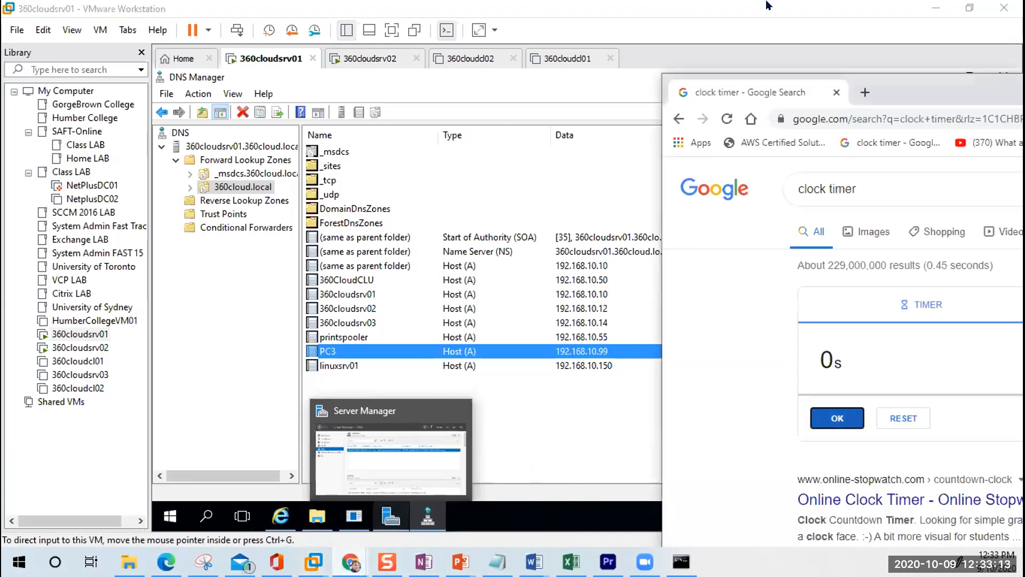
double_click(935, 90)
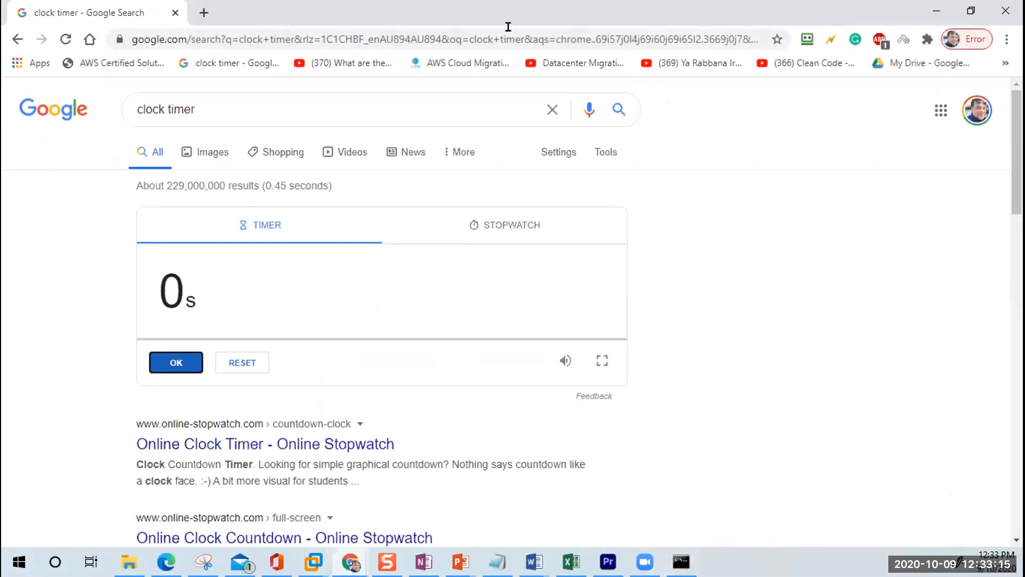
click(203, 12)
Step: Search Google Images for 'DNS root servers' in a new tab
click(268, 34)
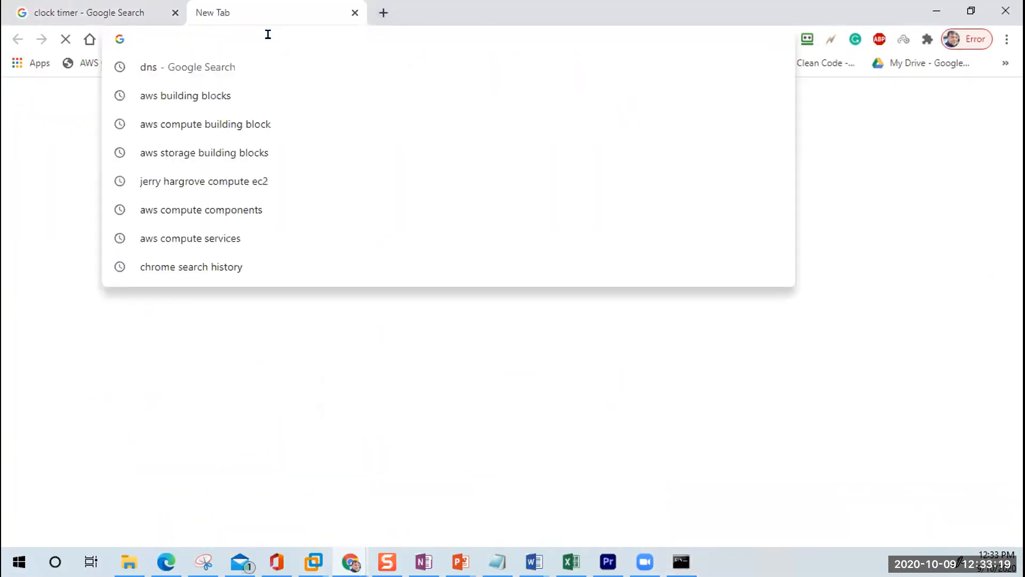
text(DNS)
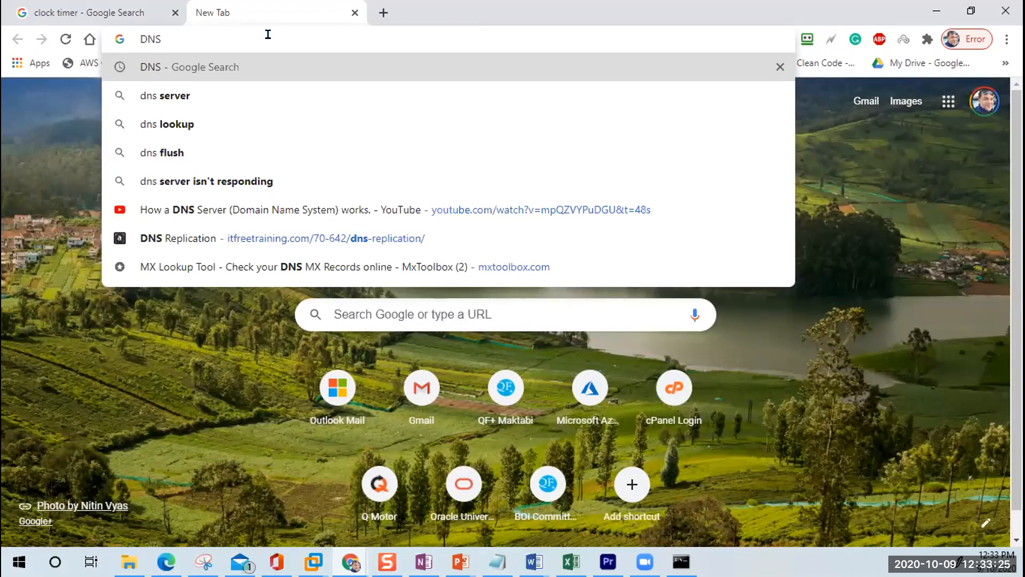
text(root servers)
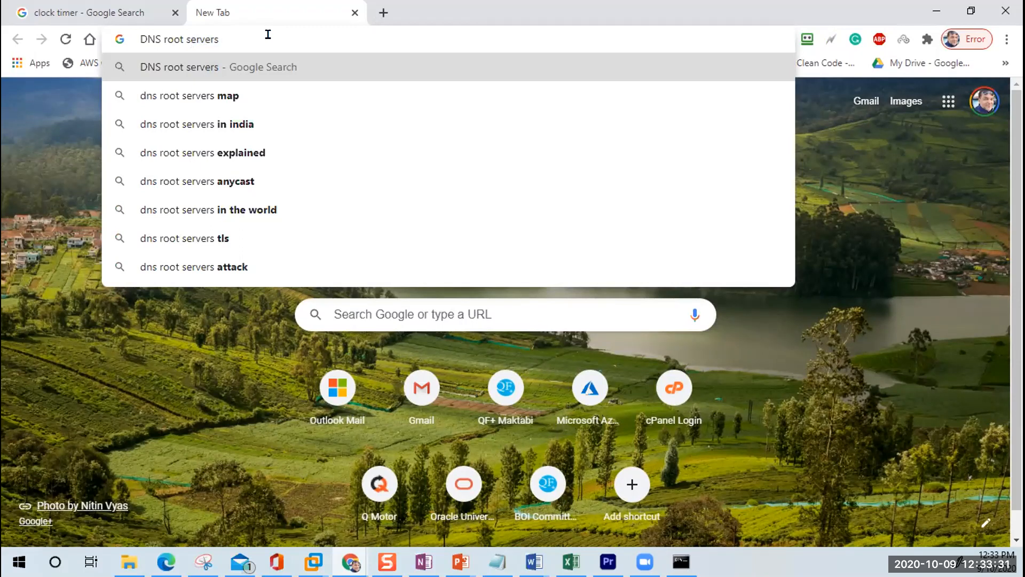
key(Return)
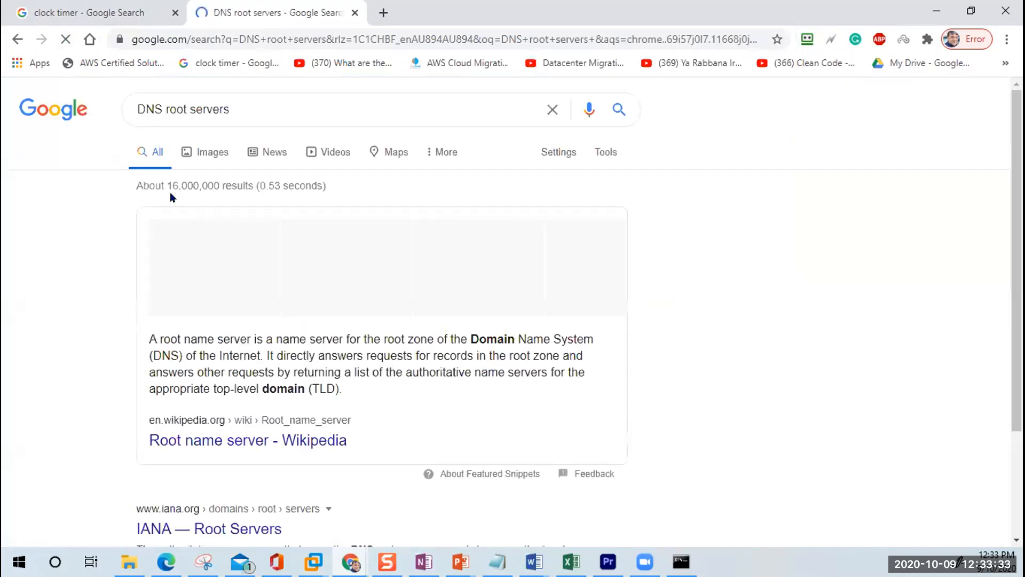
click(199, 152)
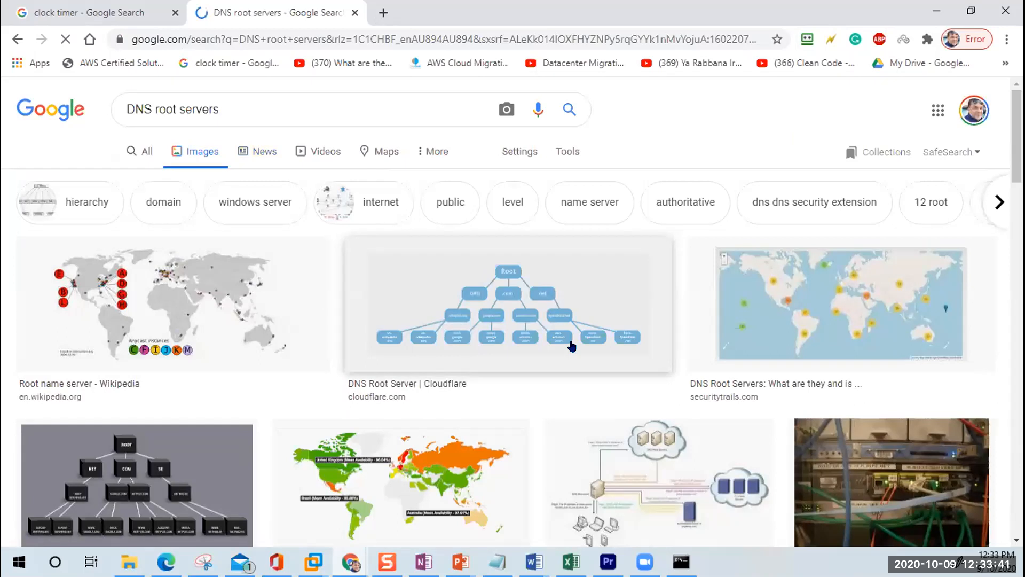
scroll(570, 346, down, 1)
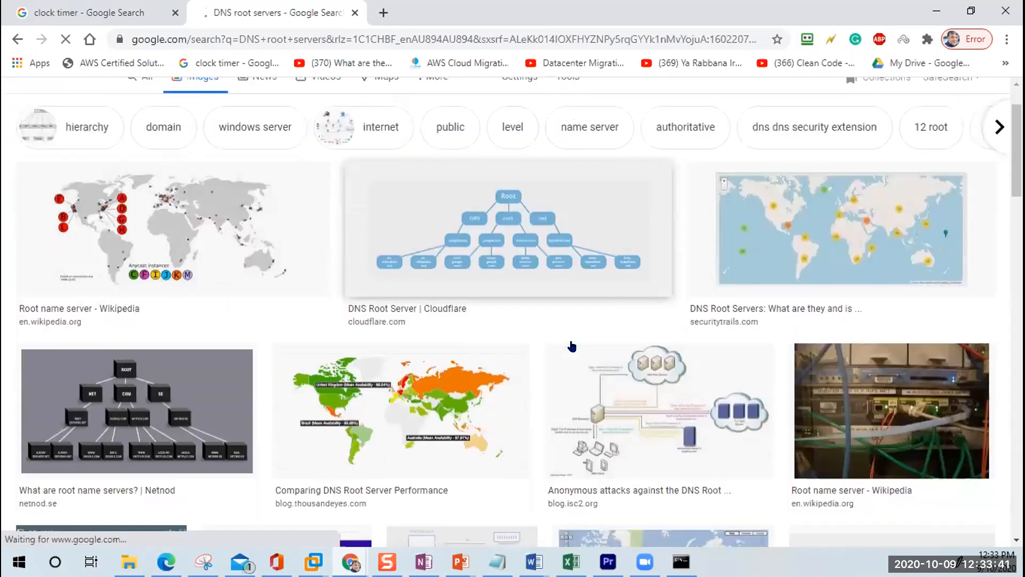
Step: Enlarge the Netnod 'What are root name servers?' diagram from the image results
click(114, 381)
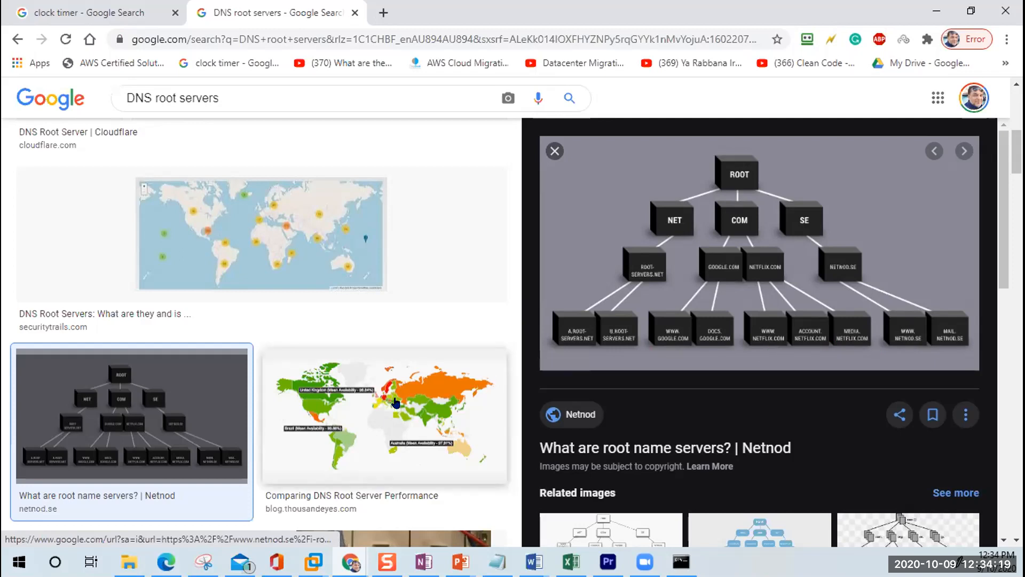
Step: Browse further down the image results and preview the DNS root server performance map
scroll(380, 408, down, 5)
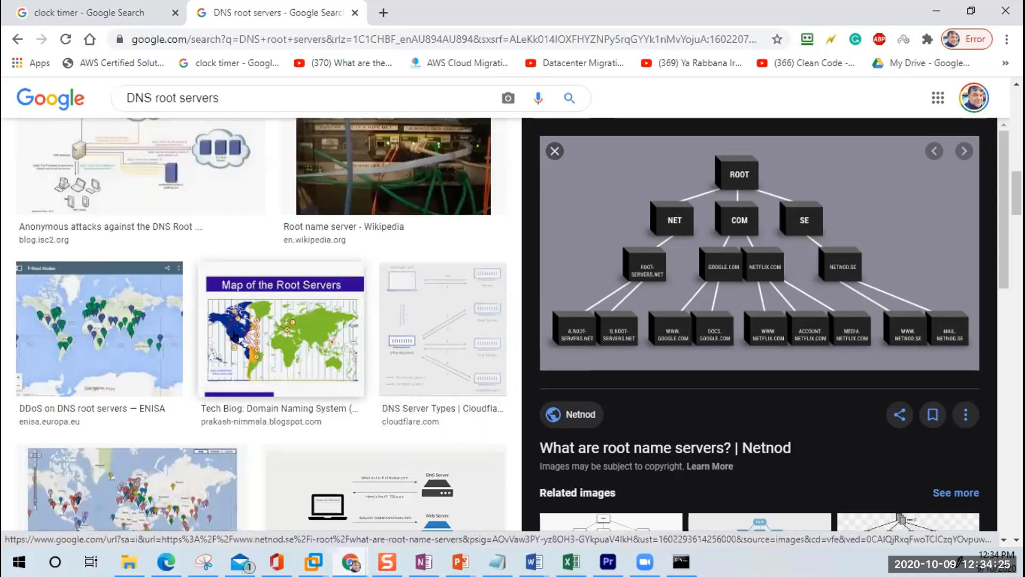
scroll(234, 337, down, 4)
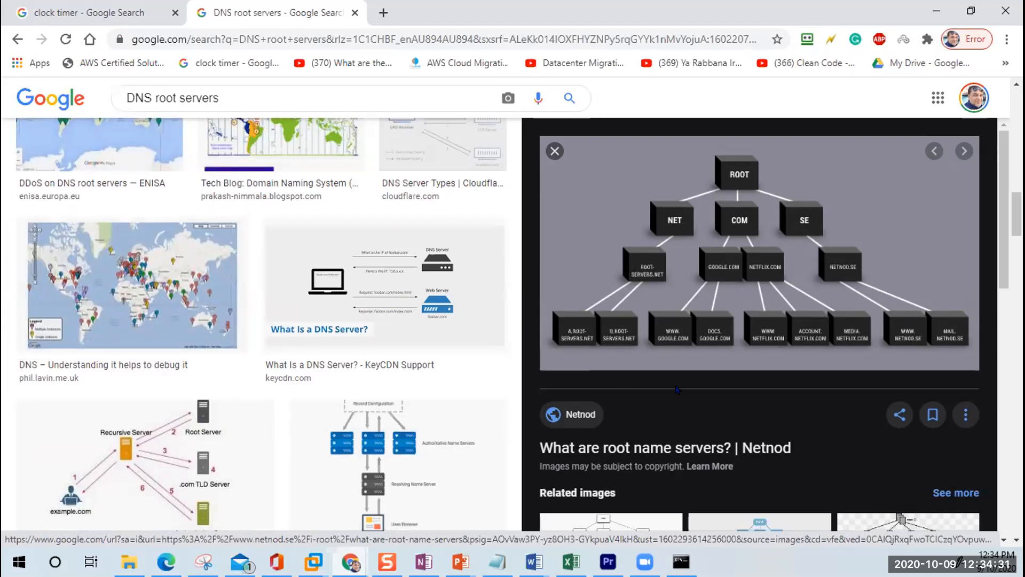
scroll(846, 381, down, 1)
scroll(846, 380, down, 6)
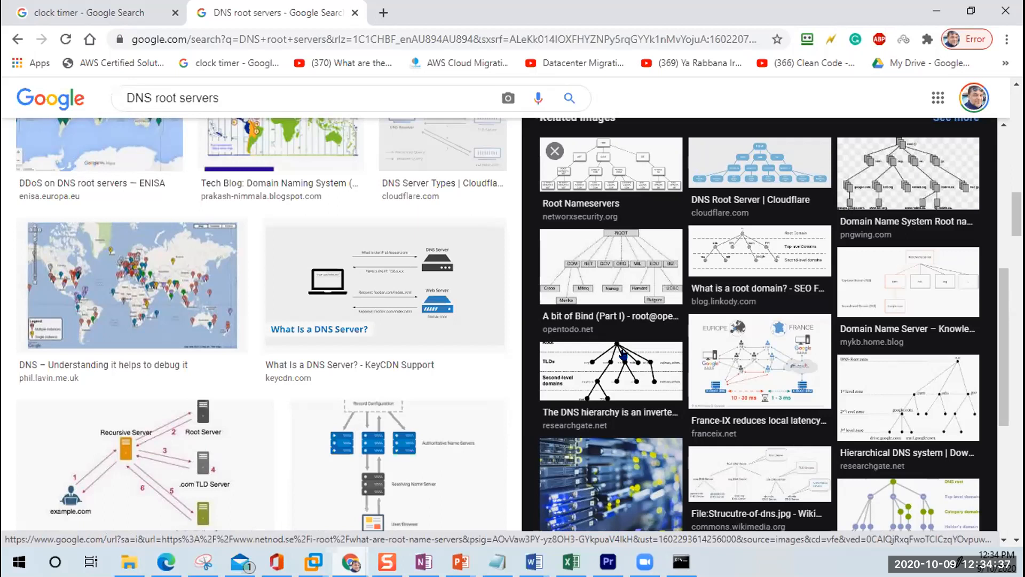
scroll(623, 355, up, 10)
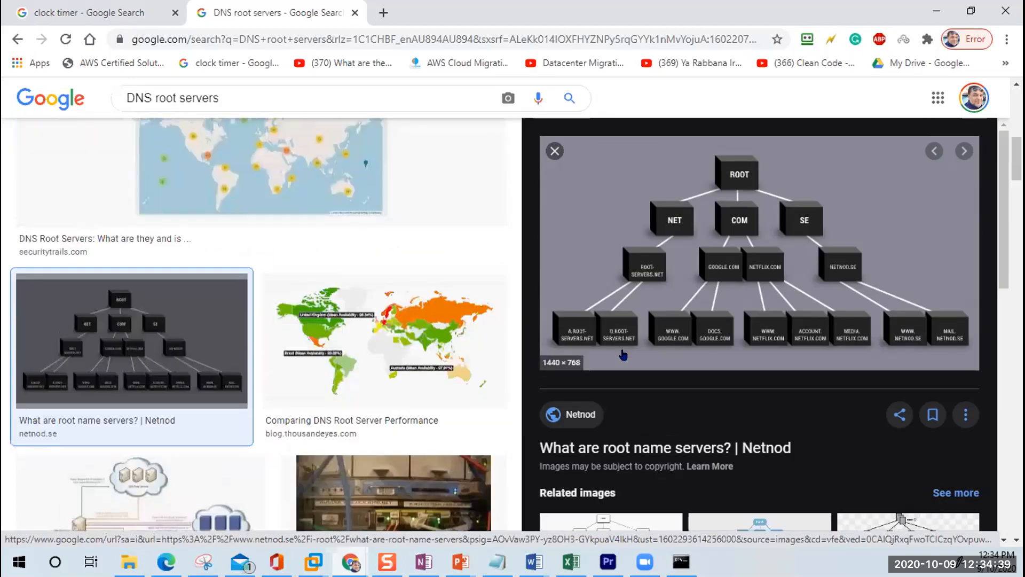
scroll(623, 356, up, 4)
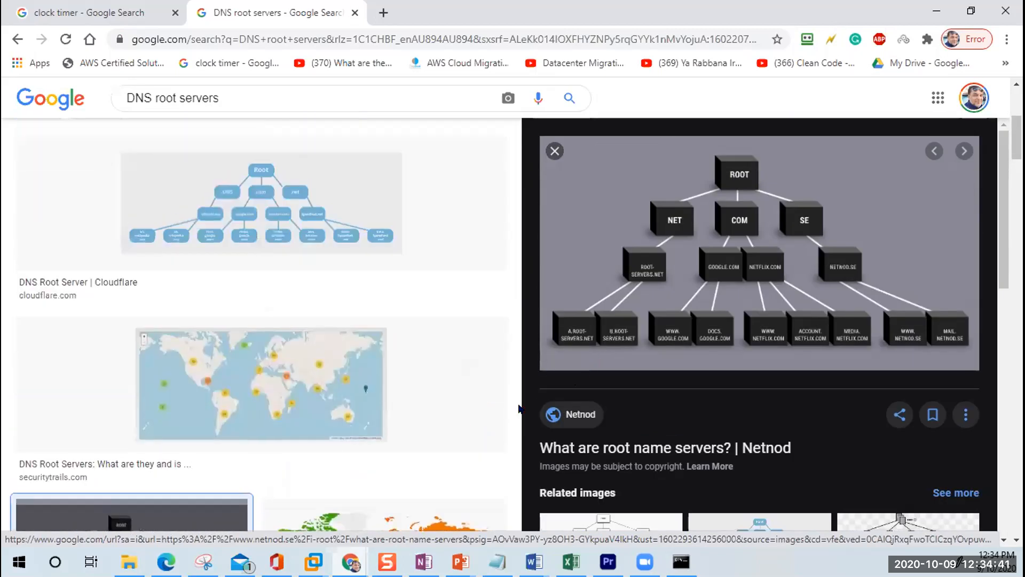
scroll(463, 407, down, 5)
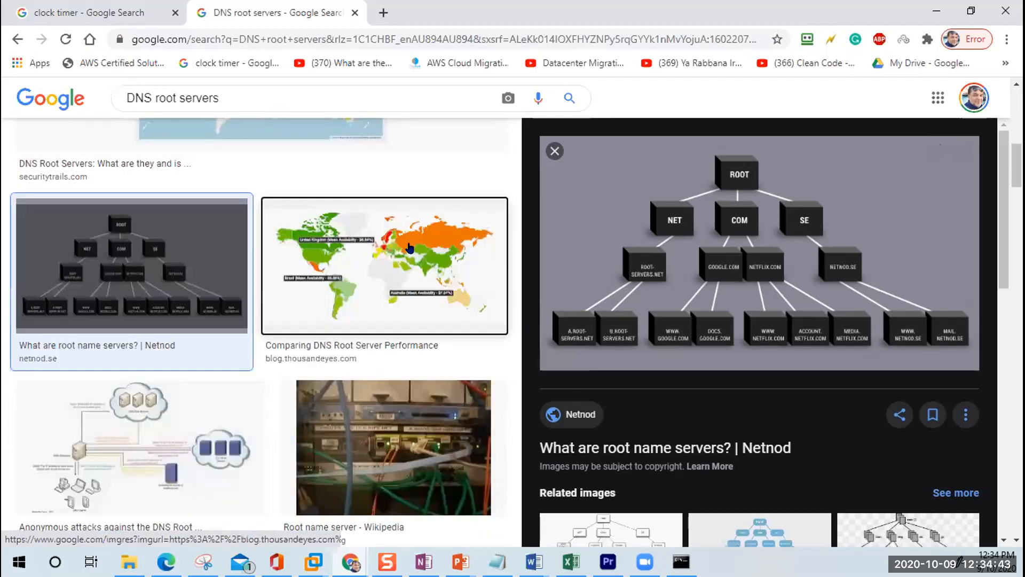
click(409, 247)
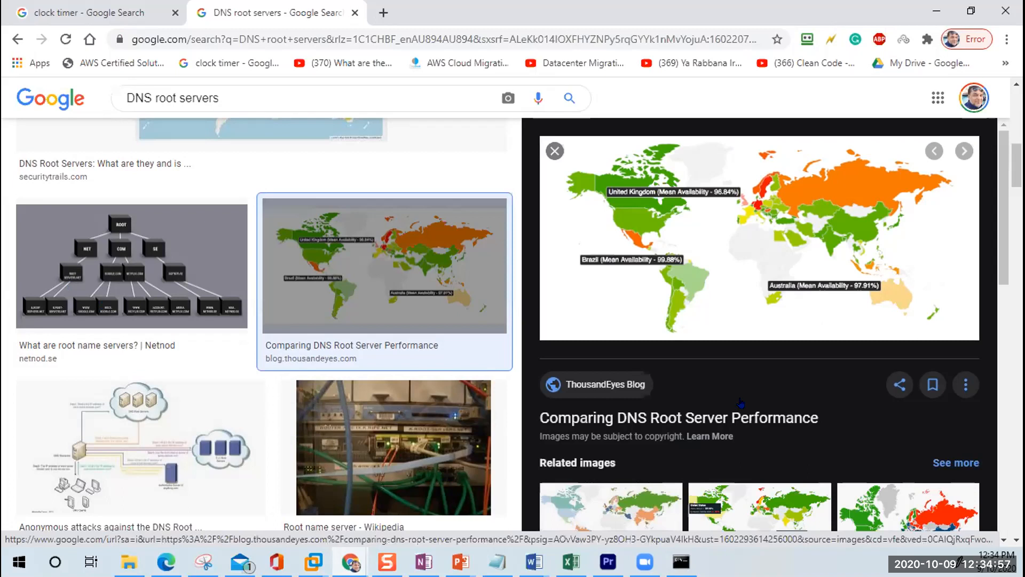
Step: Leave the search results and return to DNS Manager on the 360cloudsrv01 VM
scroll(771, 372, down, 6)
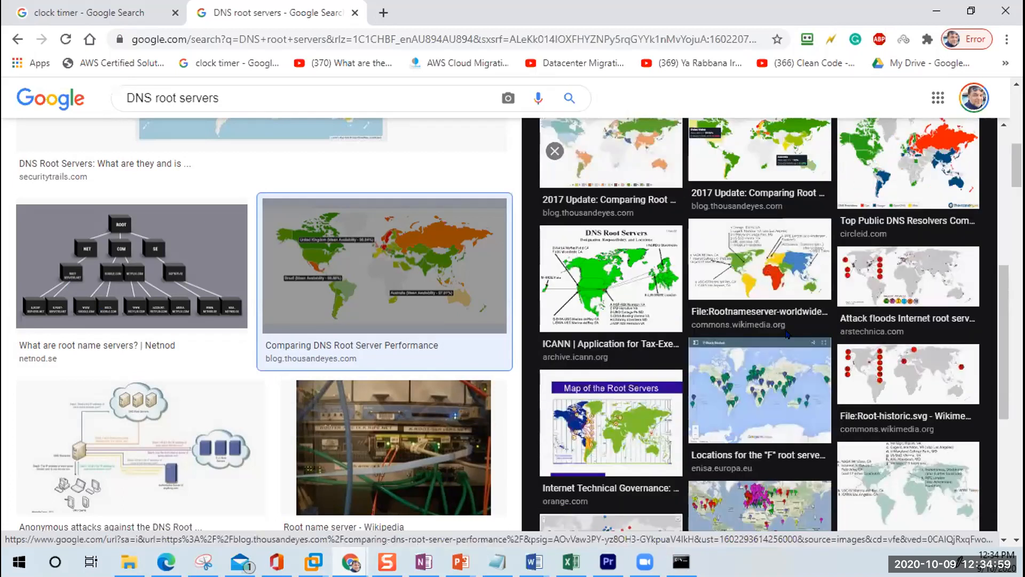
click(155, 8)
click(313, 562)
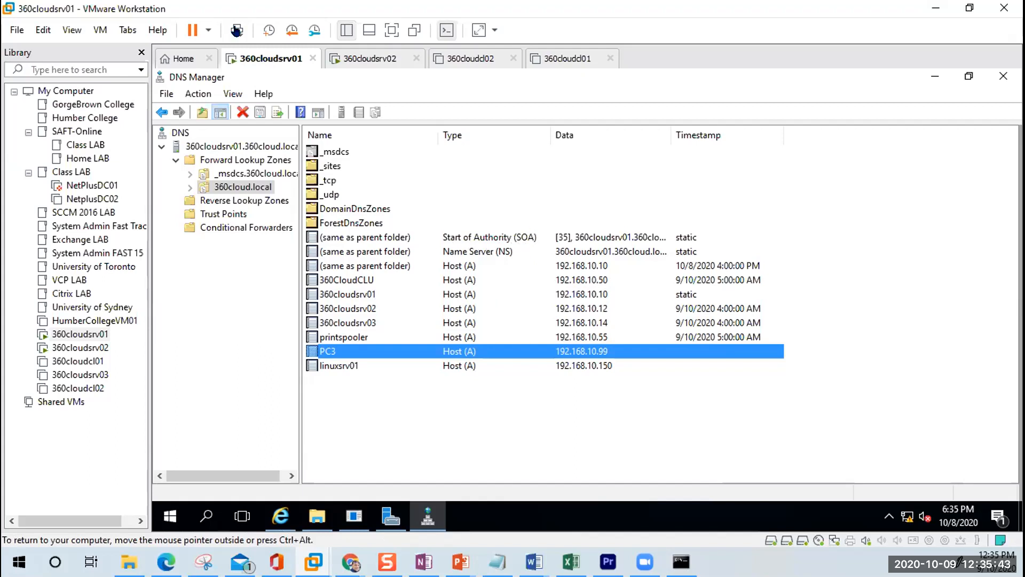
Step: Widen the Data column of the 360cloud.local zone and select the NS record
drag(671, 135, 713, 135)
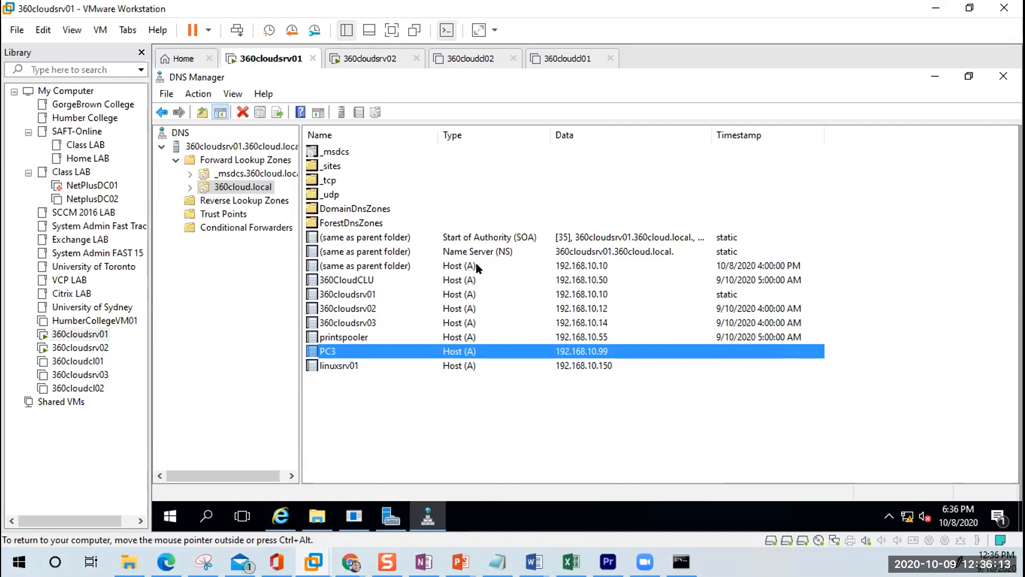
click(502, 252)
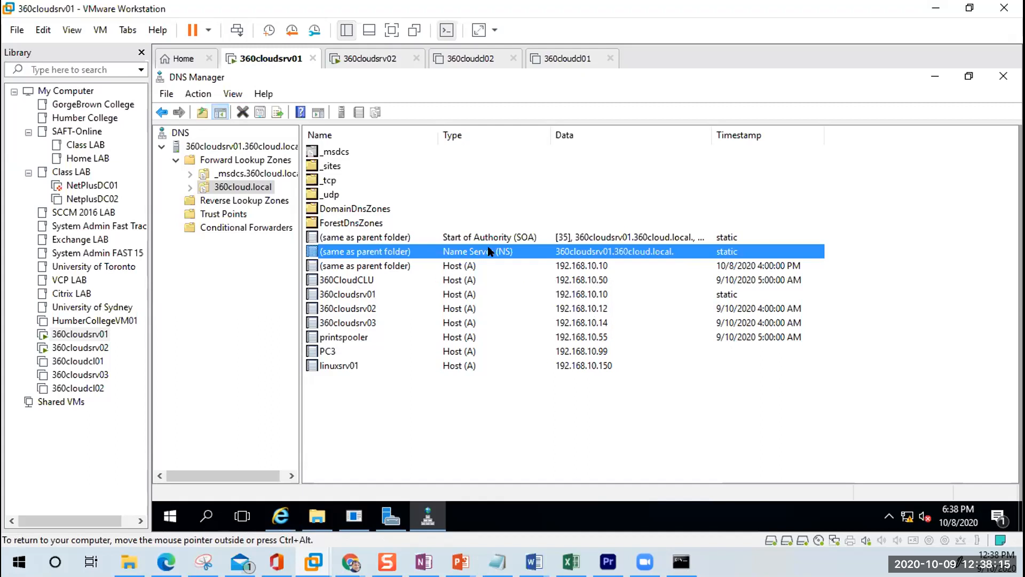
click(519, 238)
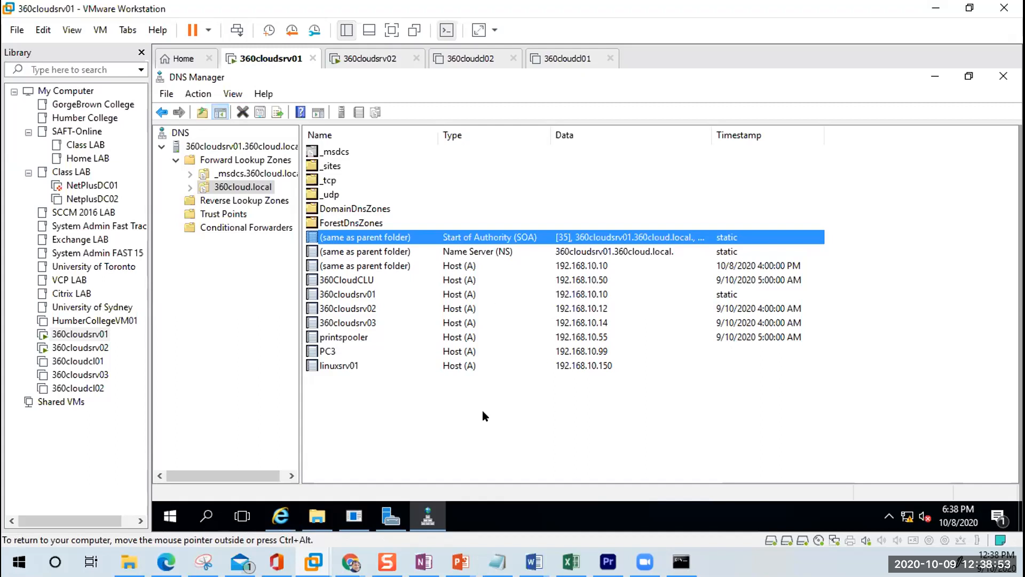
right_click(521, 396)
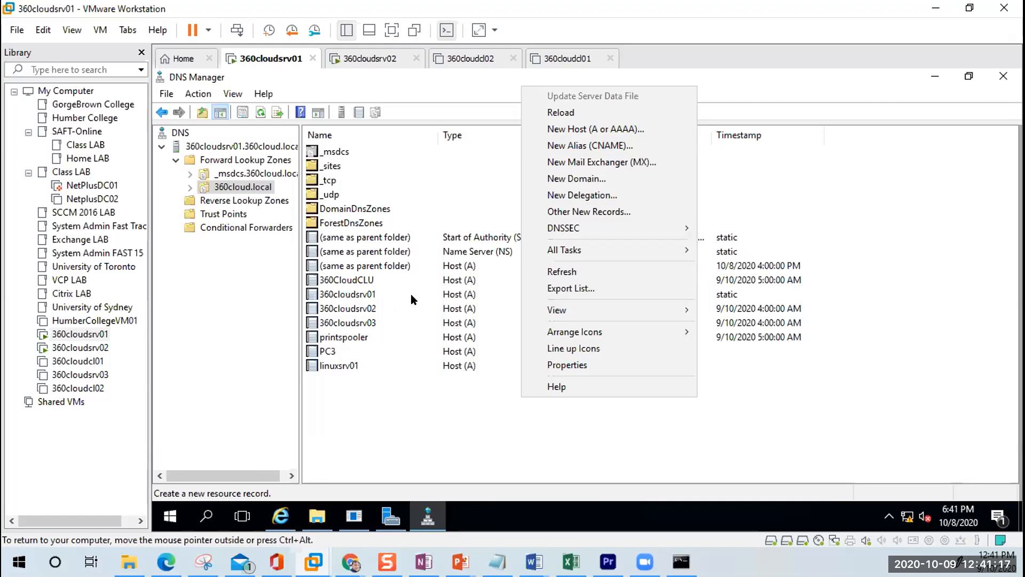
Step: Add alias superserverd targeting 360cloudsrv01.360cloud.local, picked from Forward Lookup Zones > 360cloud.local
click(591, 146)
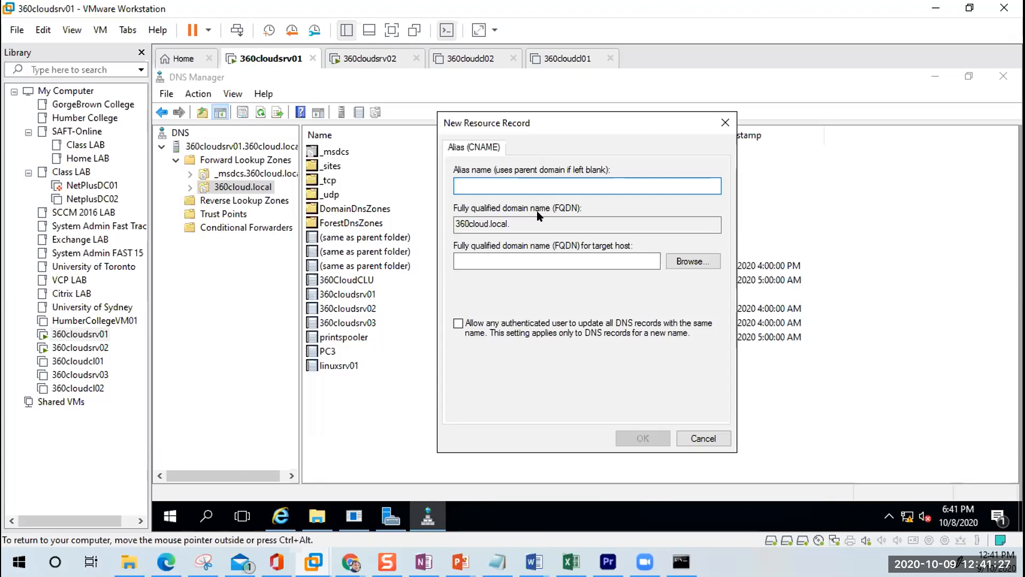
text(super)
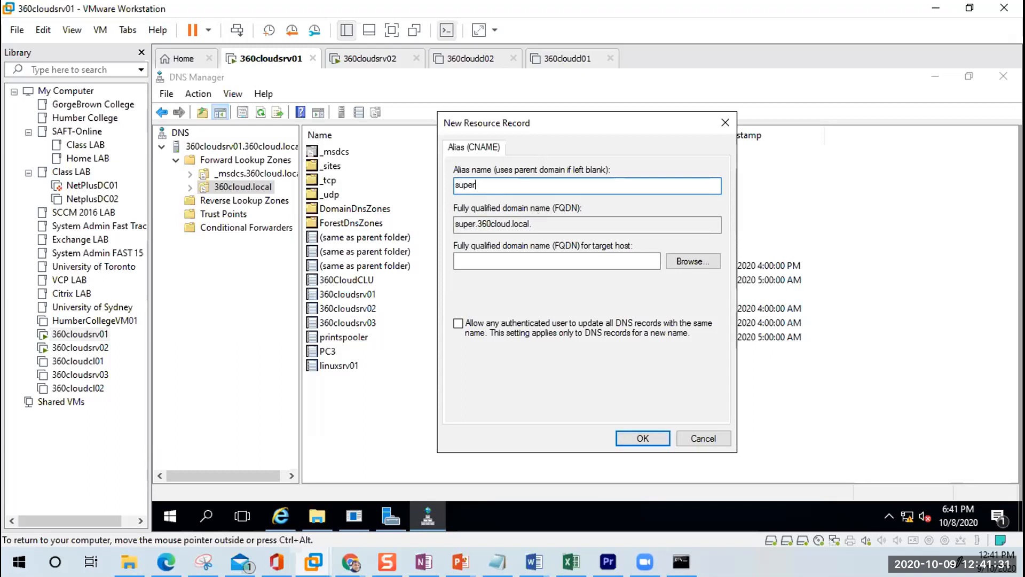
text(serve)
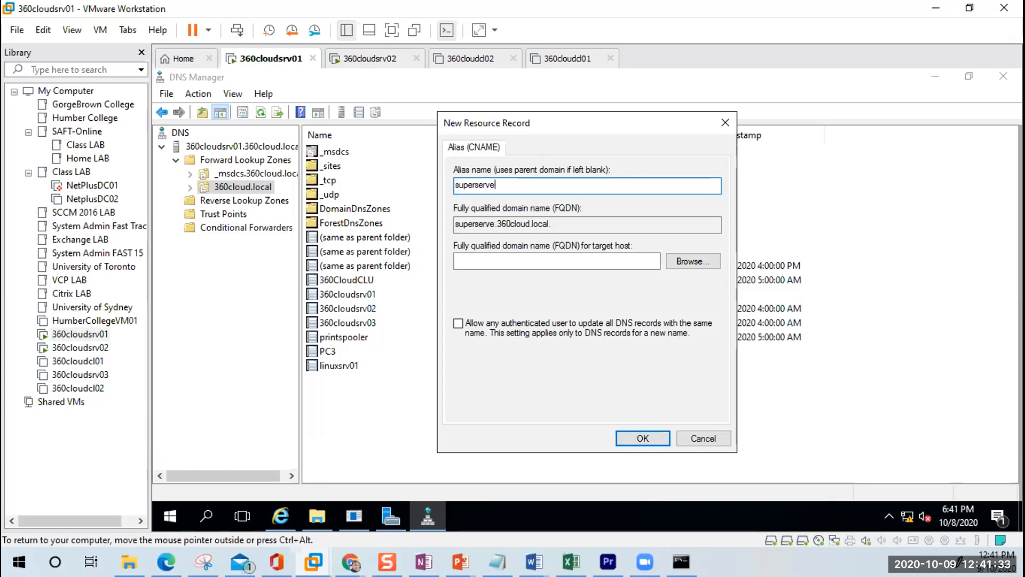
text(rd)
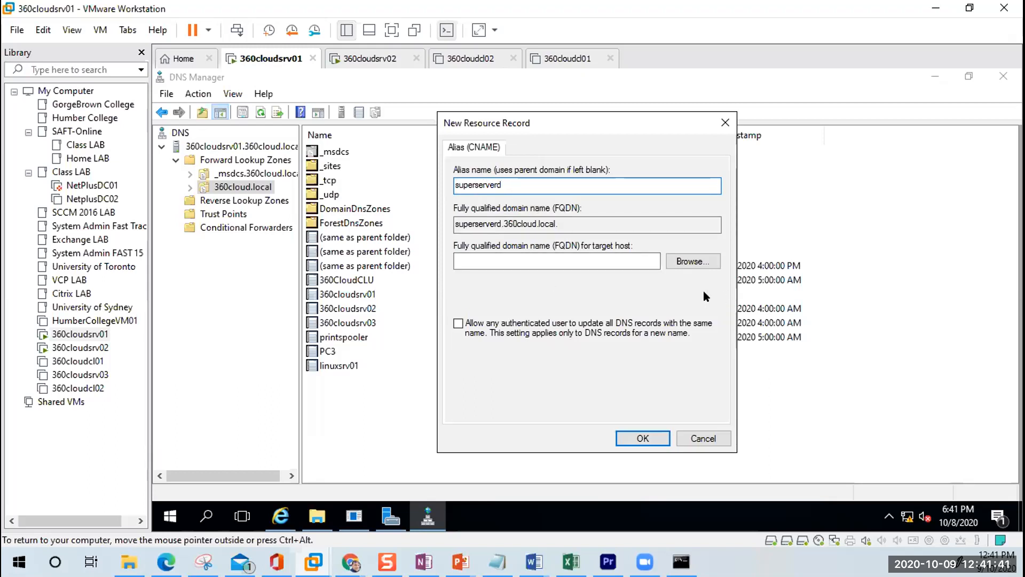
click(690, 259)
double_click(479, 245)
double_click(479, 245)
double_click(495, 257)
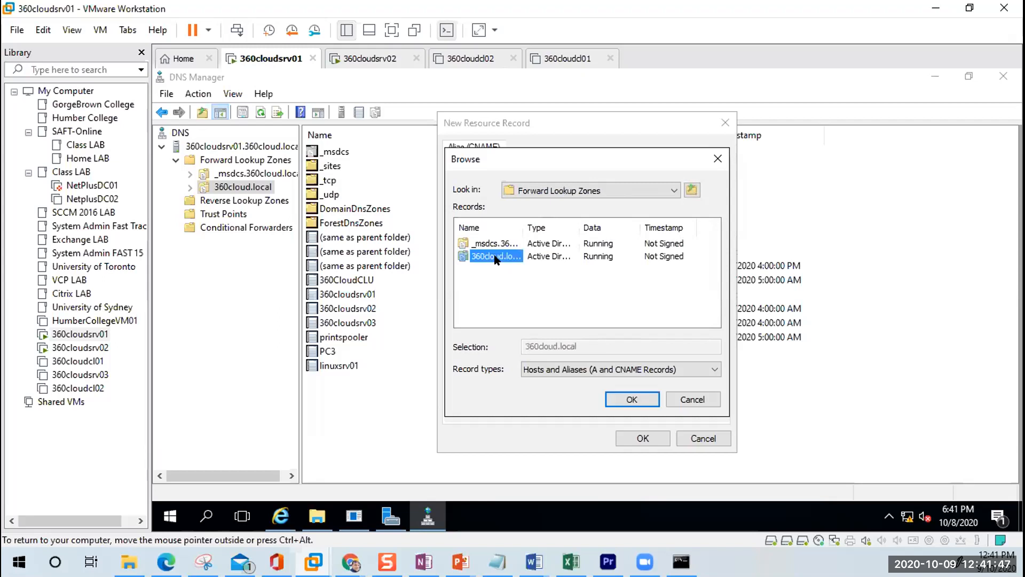
scroll(545, 321, down, 3)
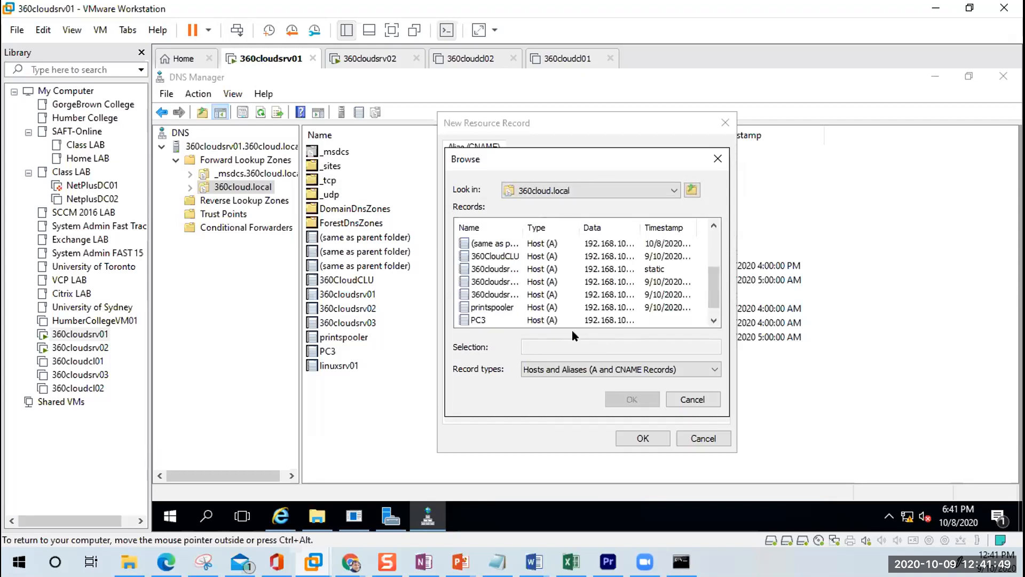
drag(524, 223, 565, 223)
double_click(497, 268)
click(640, 439)
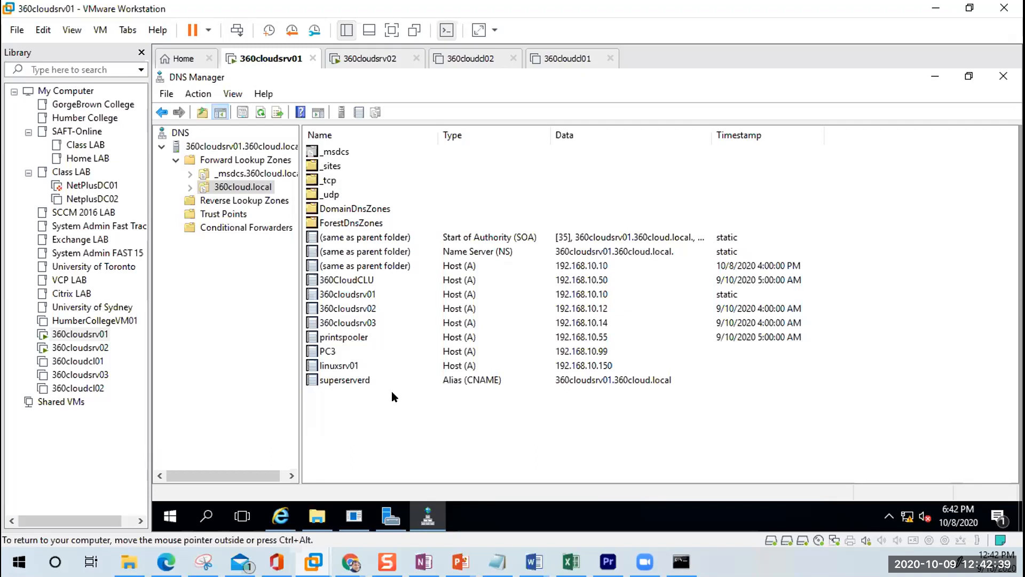
Step: Create the myADserver CNAME with target host 360cloudsrv01.360cloud.local chosen via Browse
right_click(447, 404)
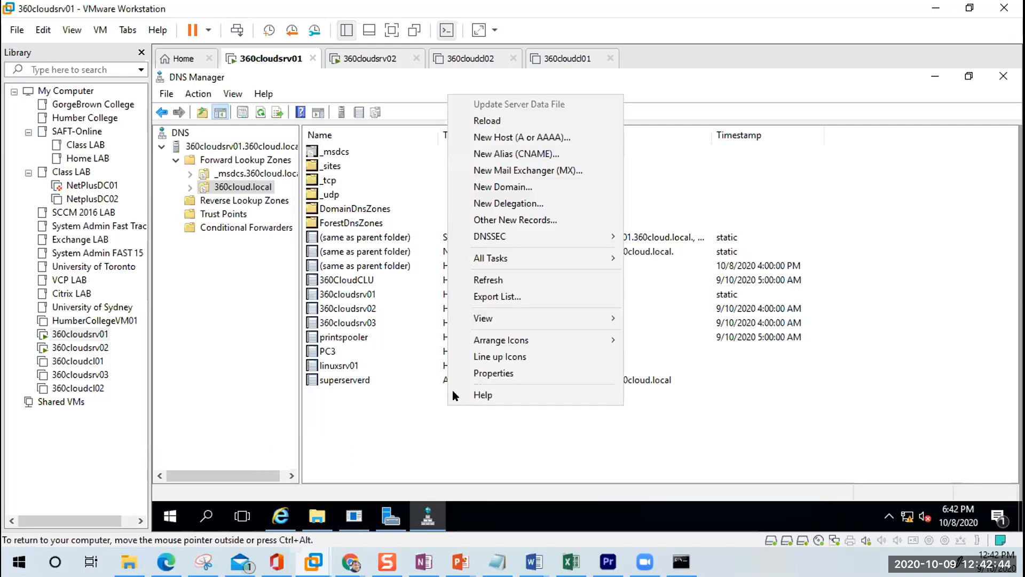
click(545, 153)
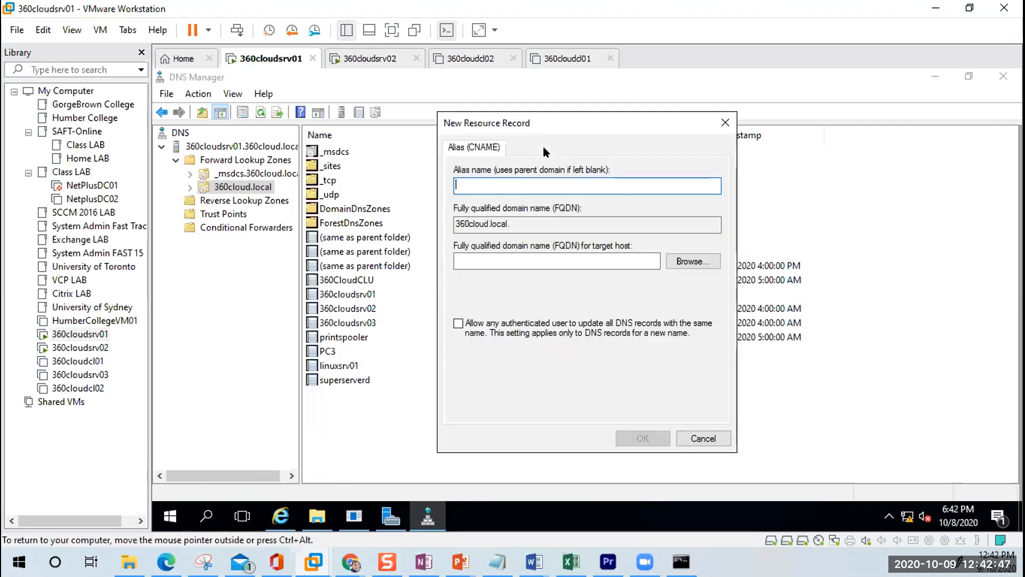
text(myADserver)
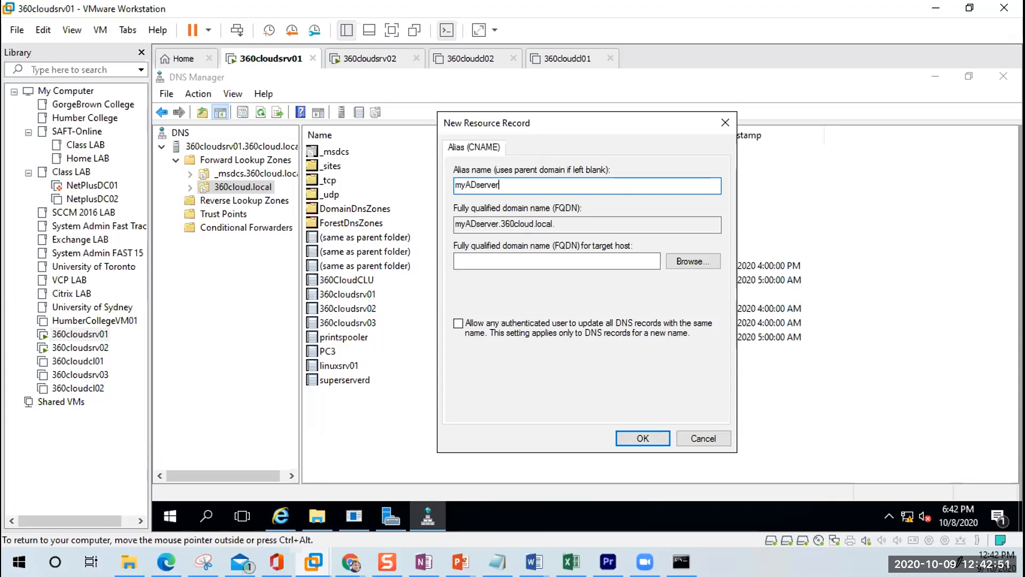
click(674, 263)
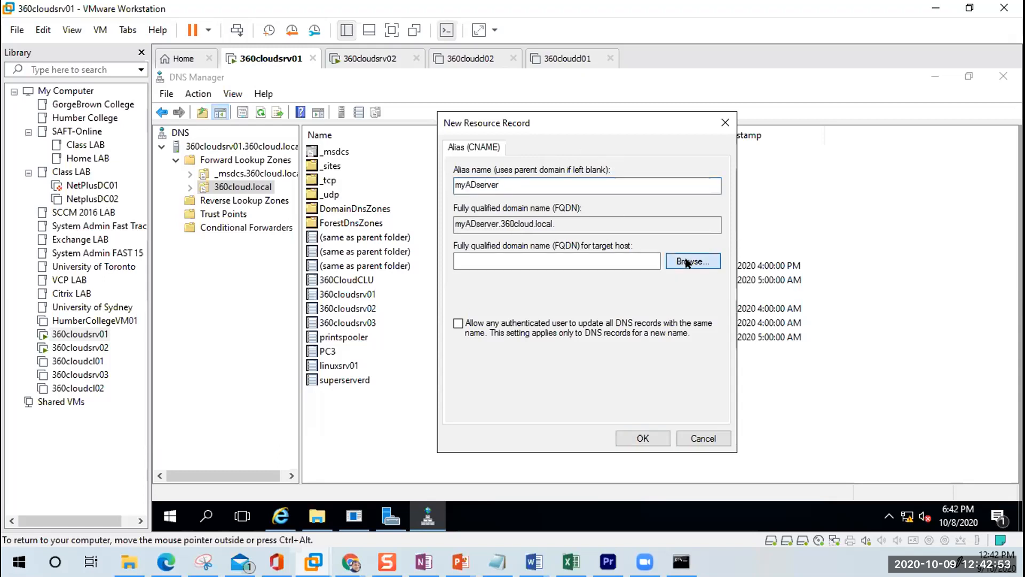
double_click(494, 244)
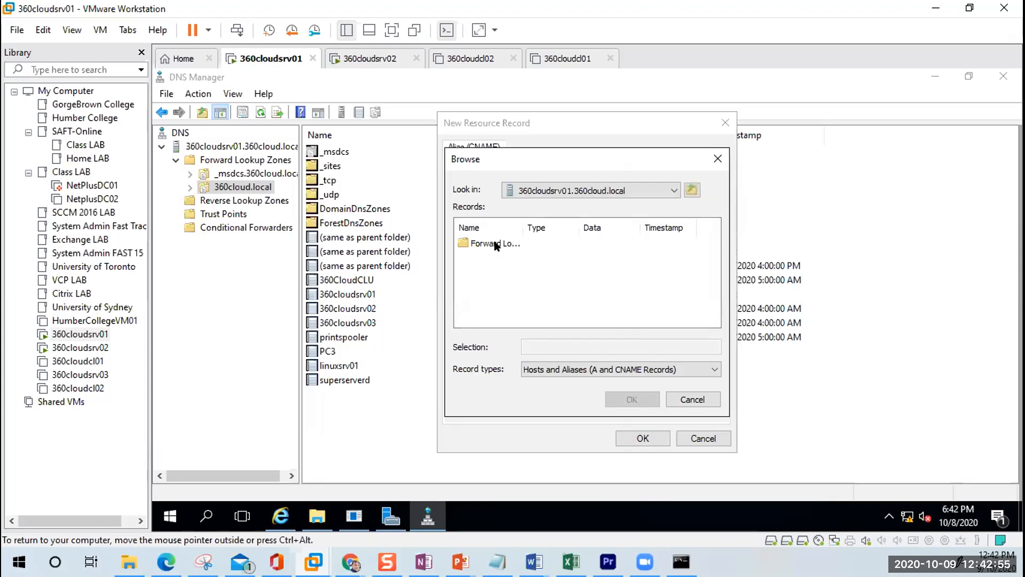
double_click(495, 244)
double_click(494, 256)
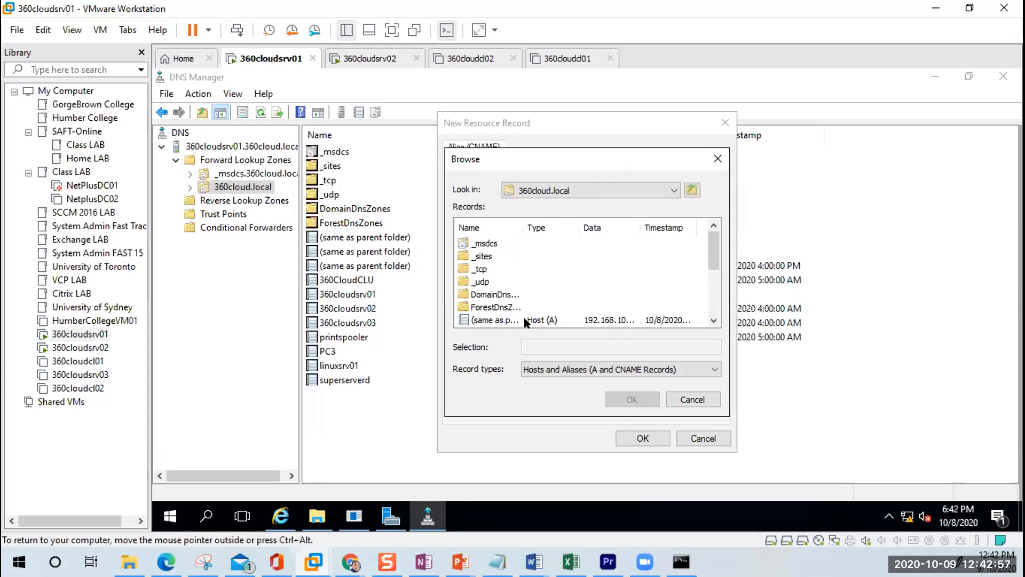
scroll(533, 319, down, 3)
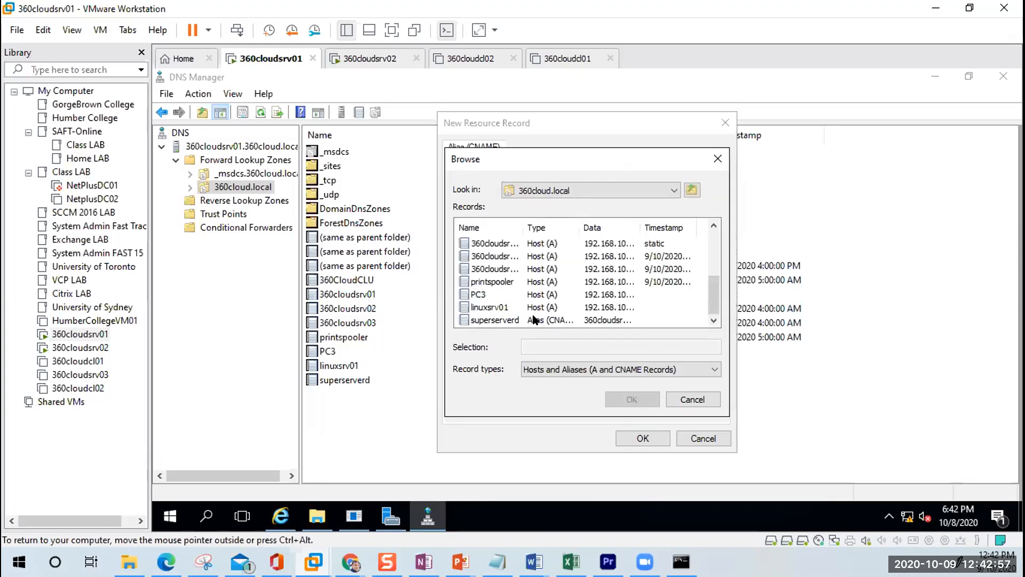
double_click(501, 245)
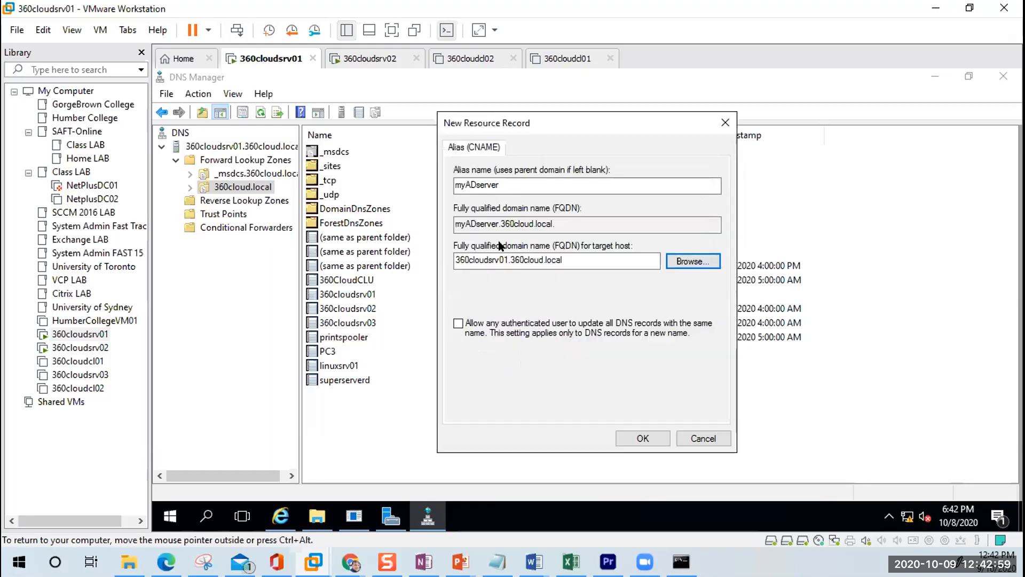
click(630, 443)
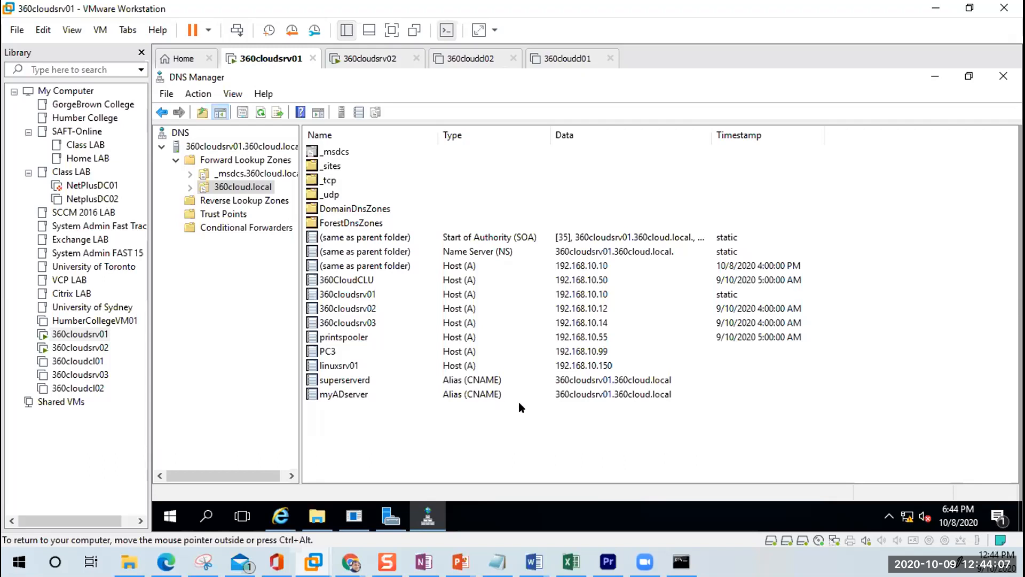
Step: Add MX record 360cloudexchange, priority 10, with mail server 360cloudsrv02.360cloud.local
right_click(537, 402)
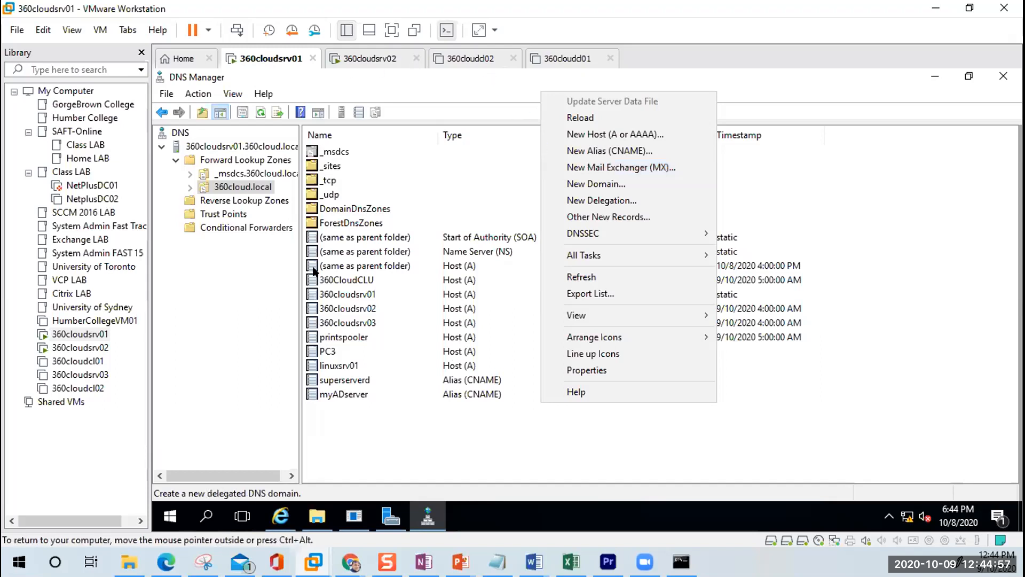
click(628, 172)
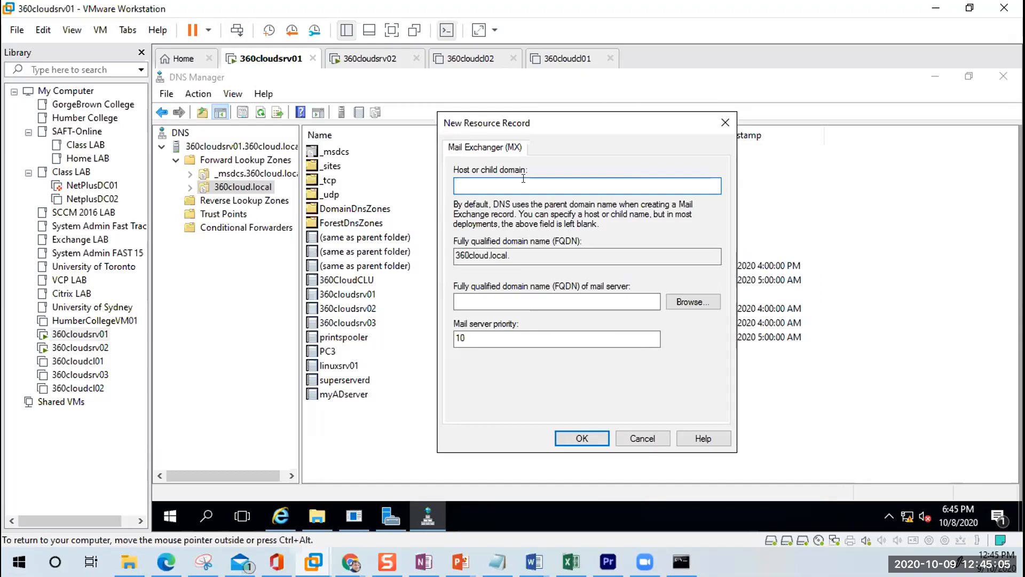
text(360cloud)
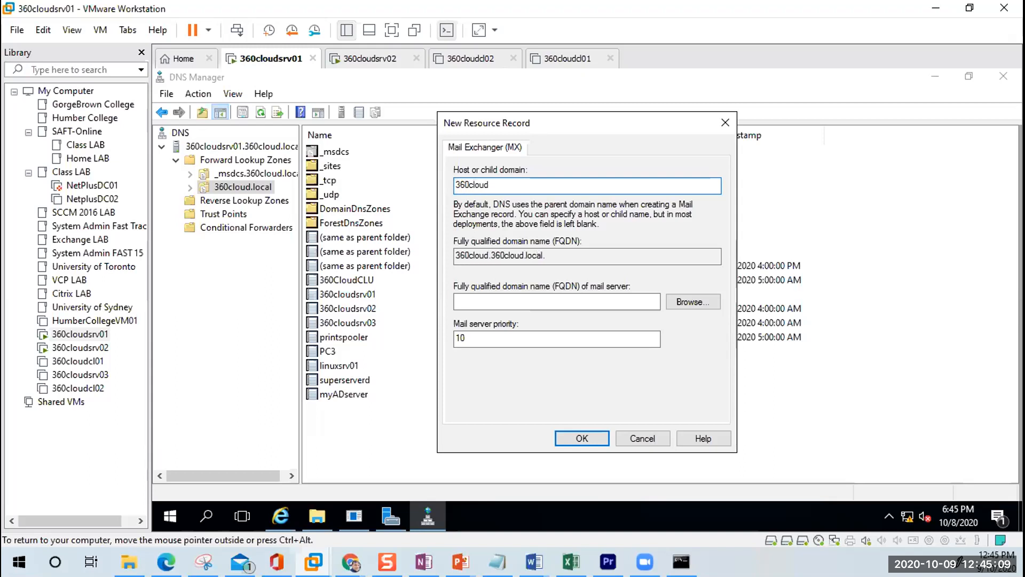
text(exchange)
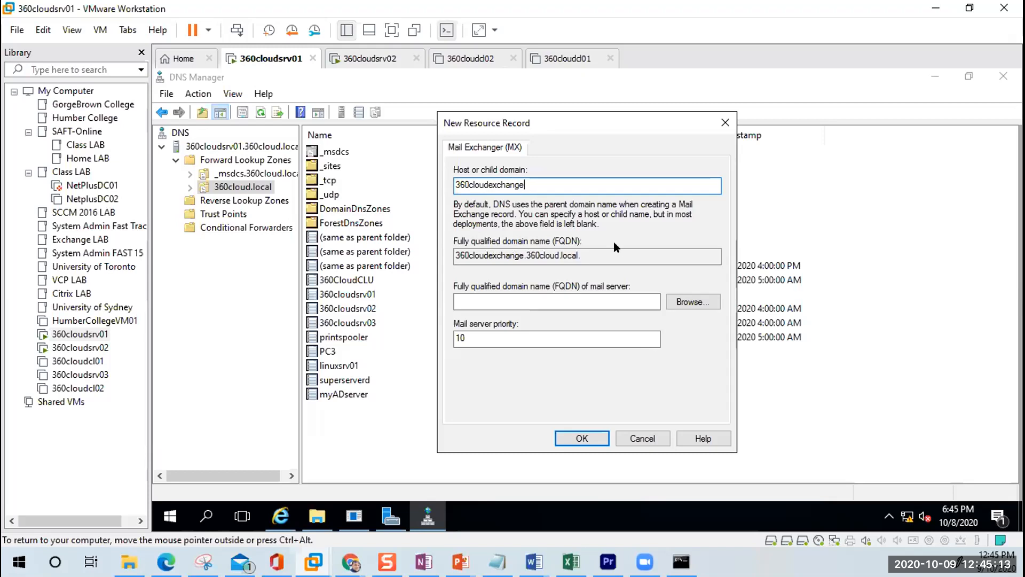
click(693, 302)
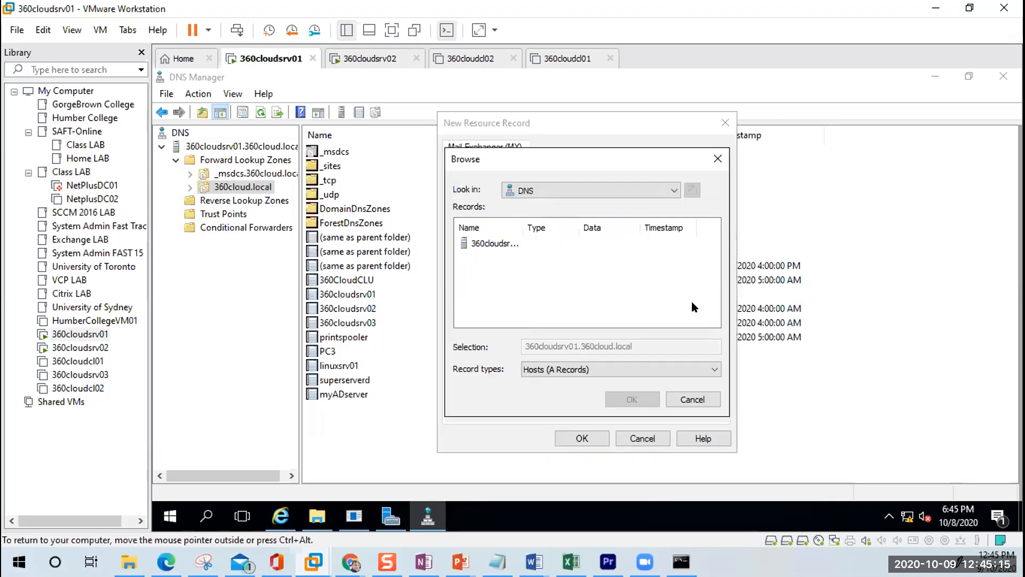
double_click(477, 246)
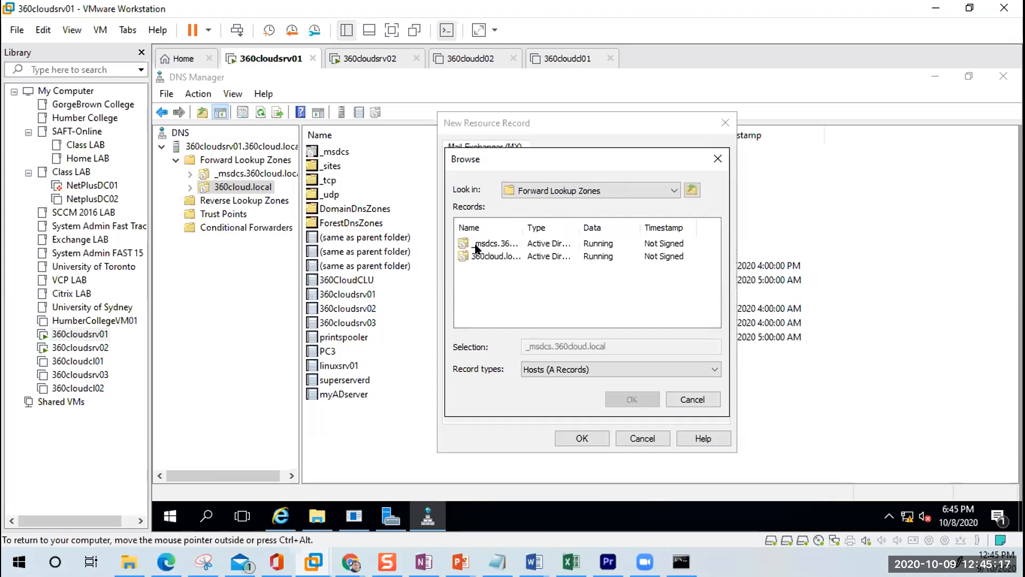
double_click(482, 256)
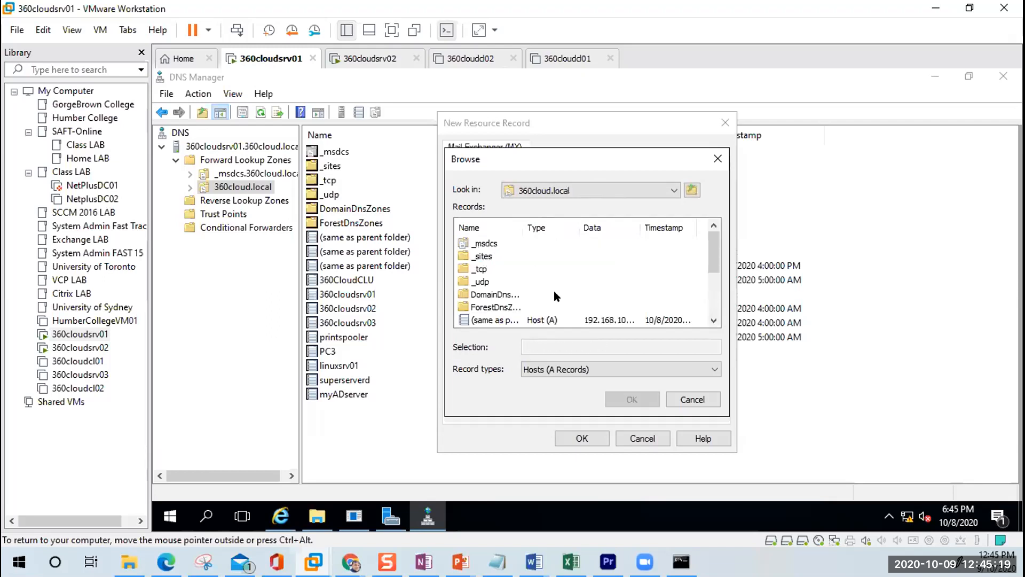
drag(718, 262, 690, 301)
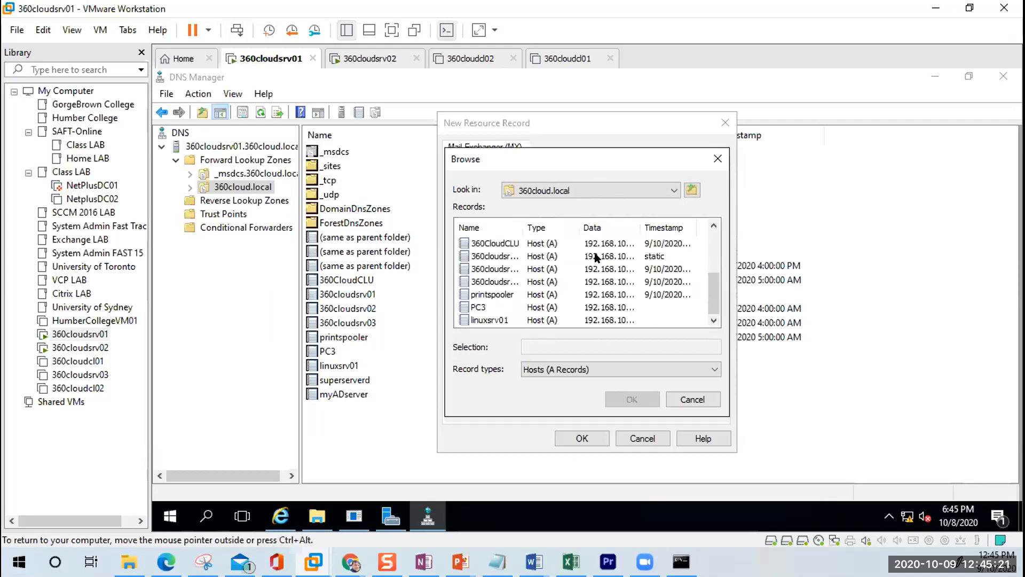
drag(523, 221, 578, 222)
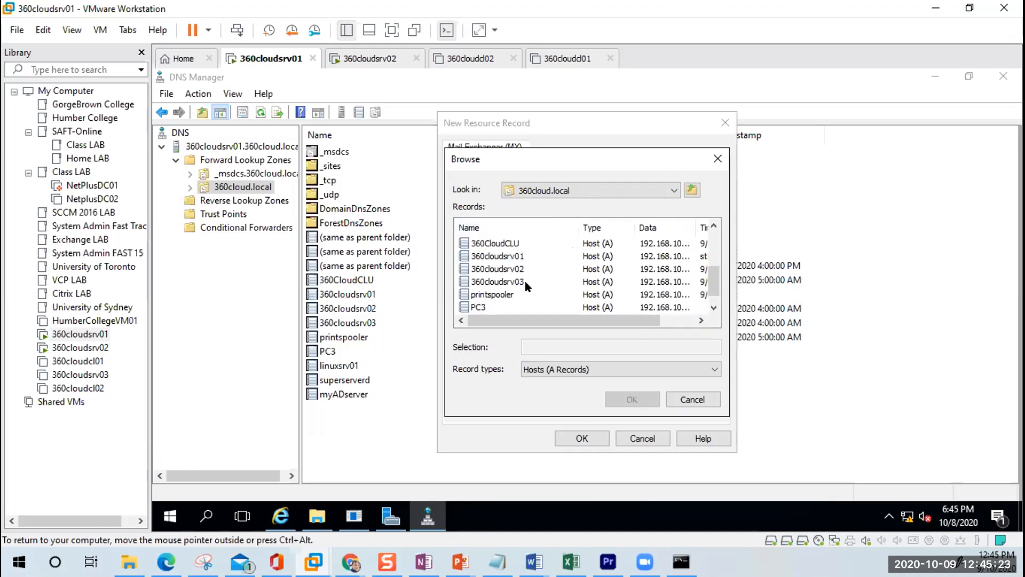
double_click(511, 269)
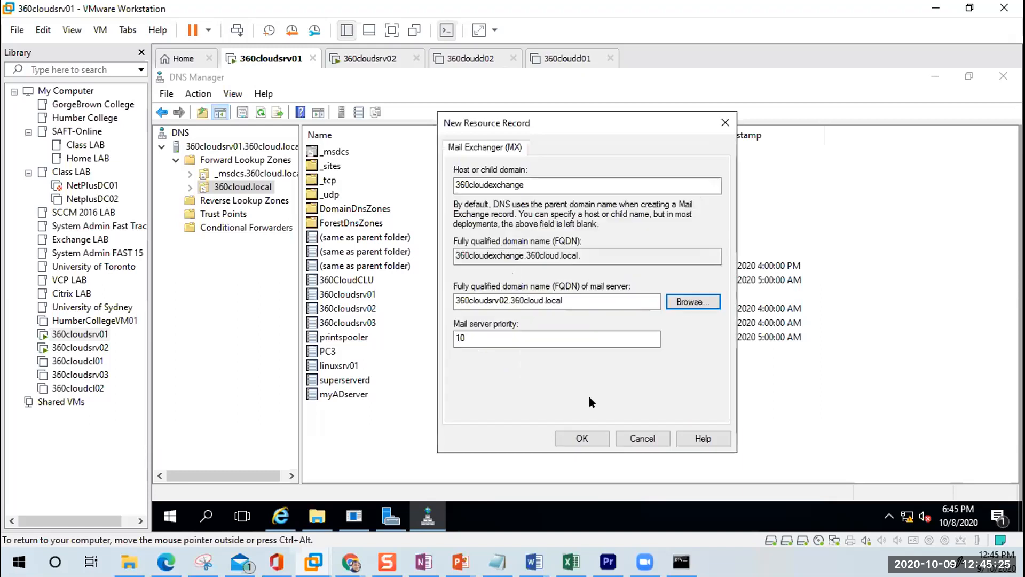
click(581, 439)
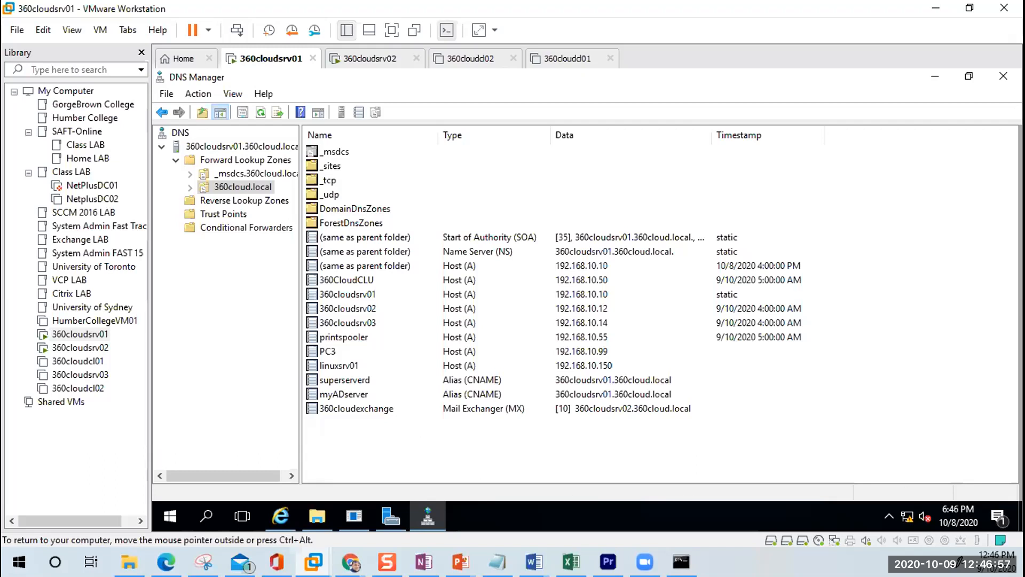
Step: Release and recapture VM input with Ctrl+Alt, then show the PowerPoint window previews
key(ctrl+alt)
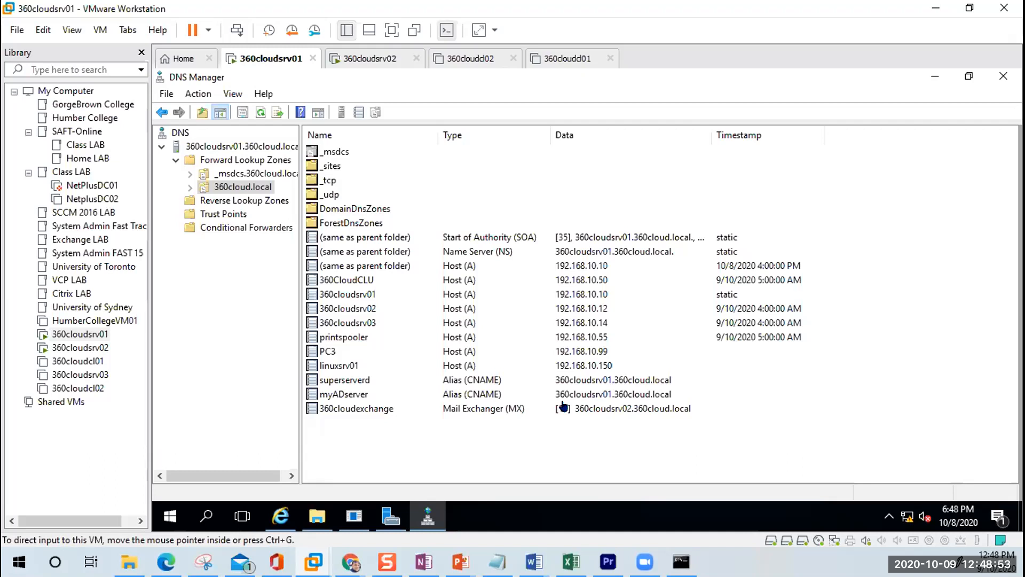
click(548, 429)
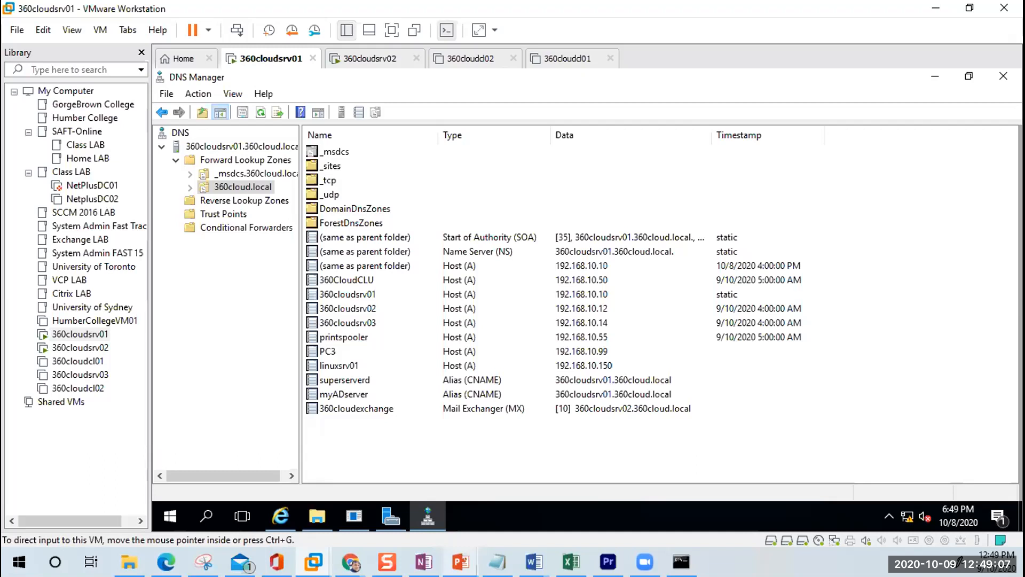
click(460, 562)
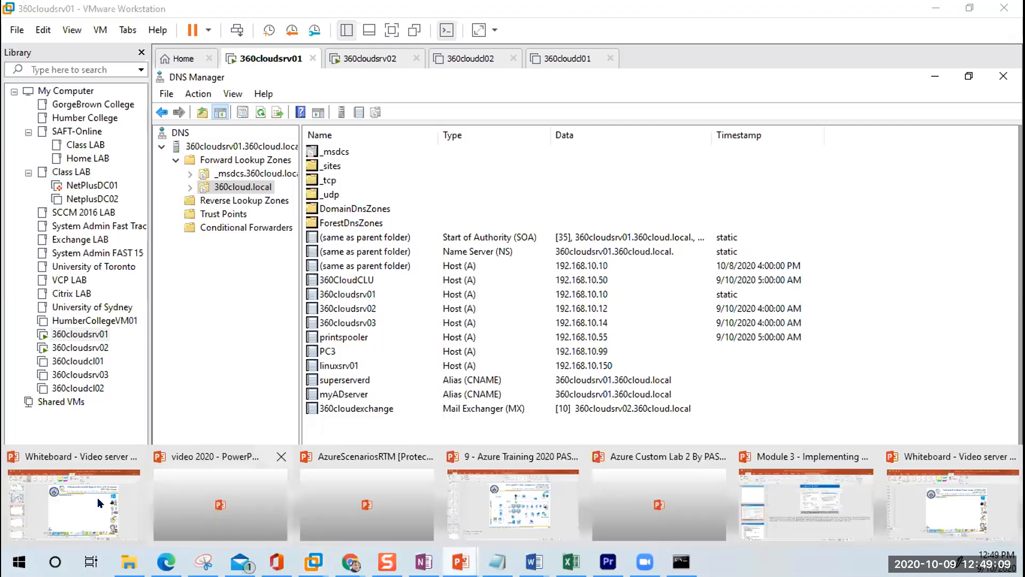
Step: Bring the 'Whiteboard - Video server' presentation forward on blank slide 76
click(73, 502)
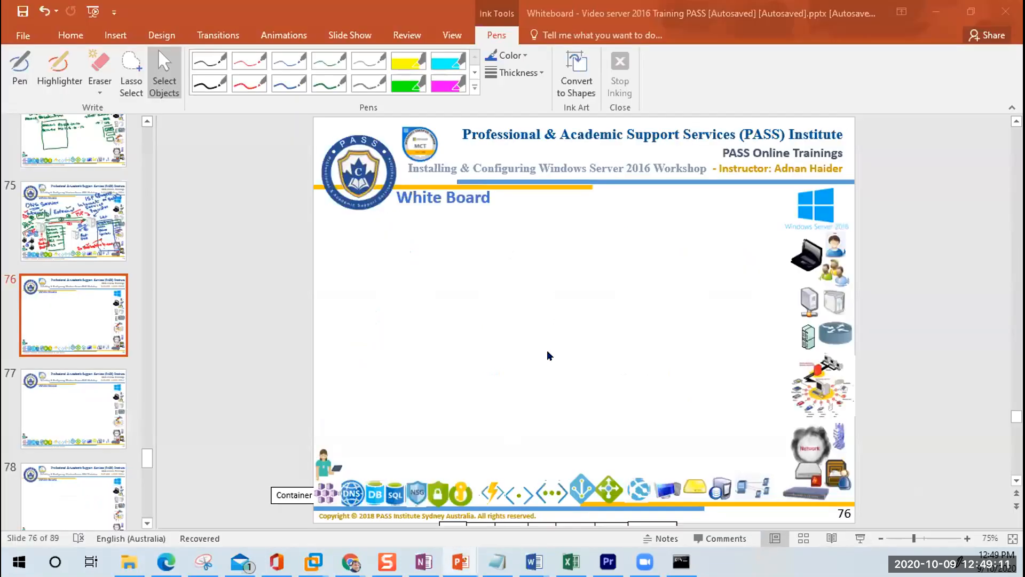
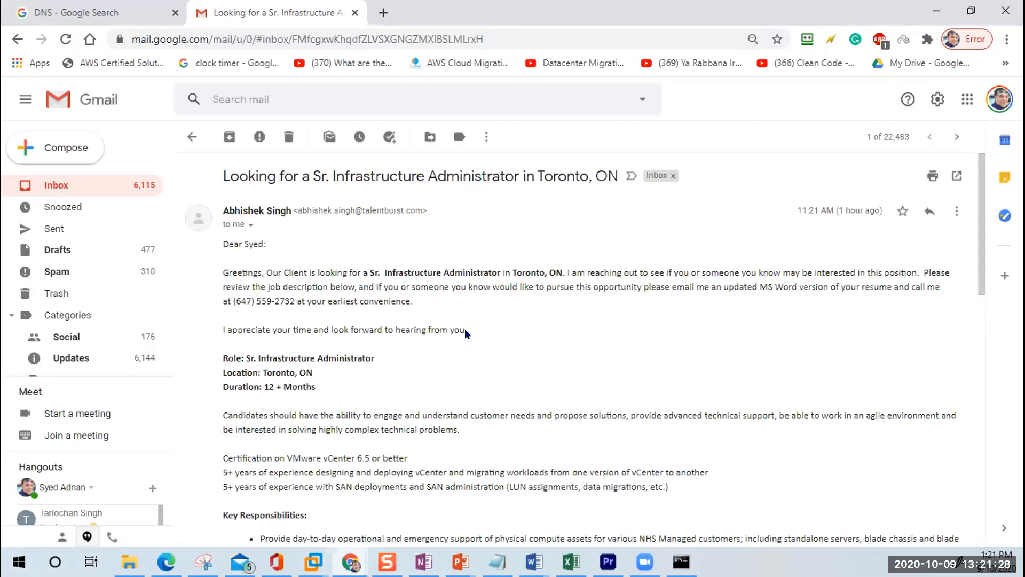
scroll(376, 323, down, 4)
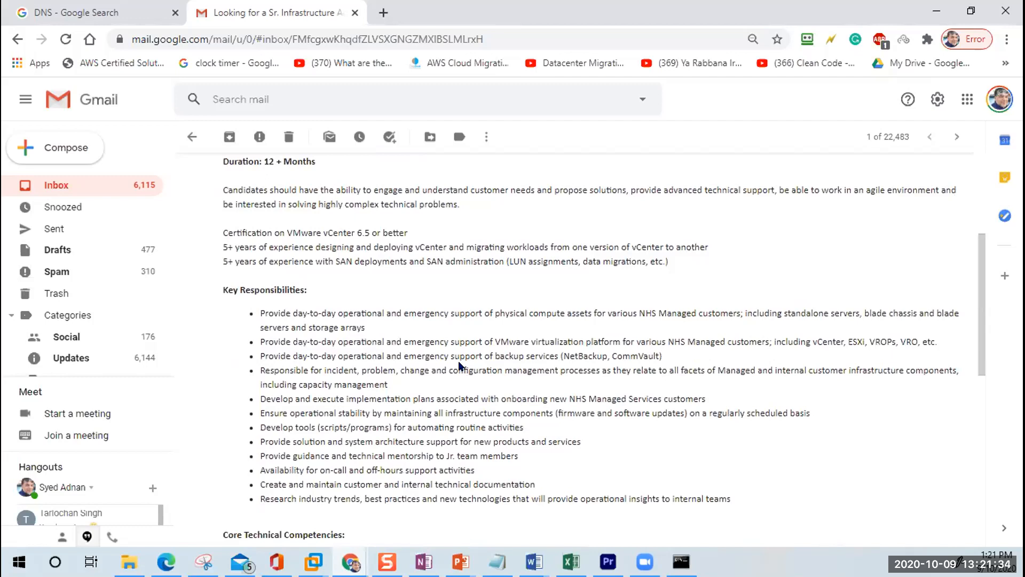
drag(286, 234, 663, 247)
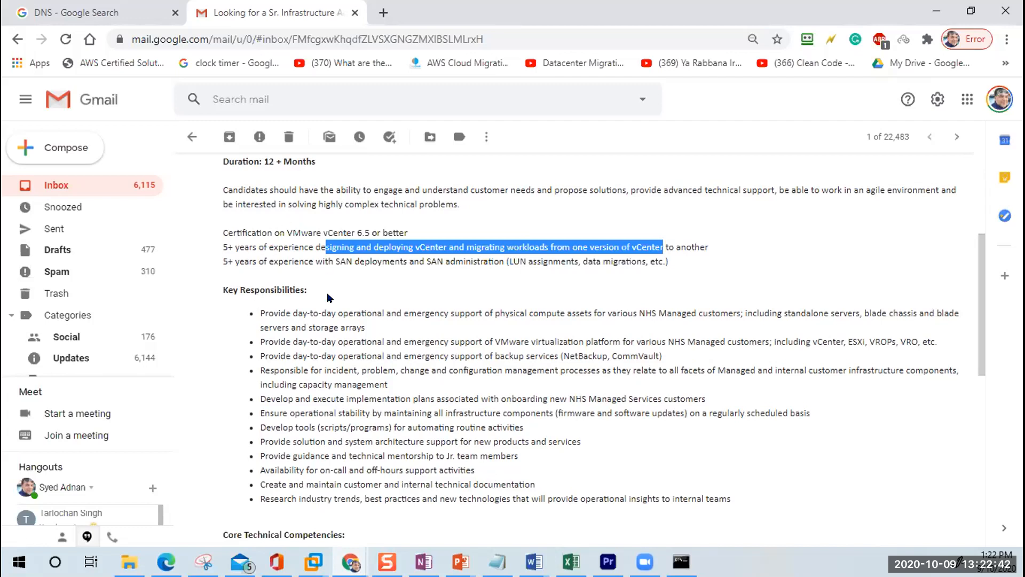
scroll(448, 389, down, 4)
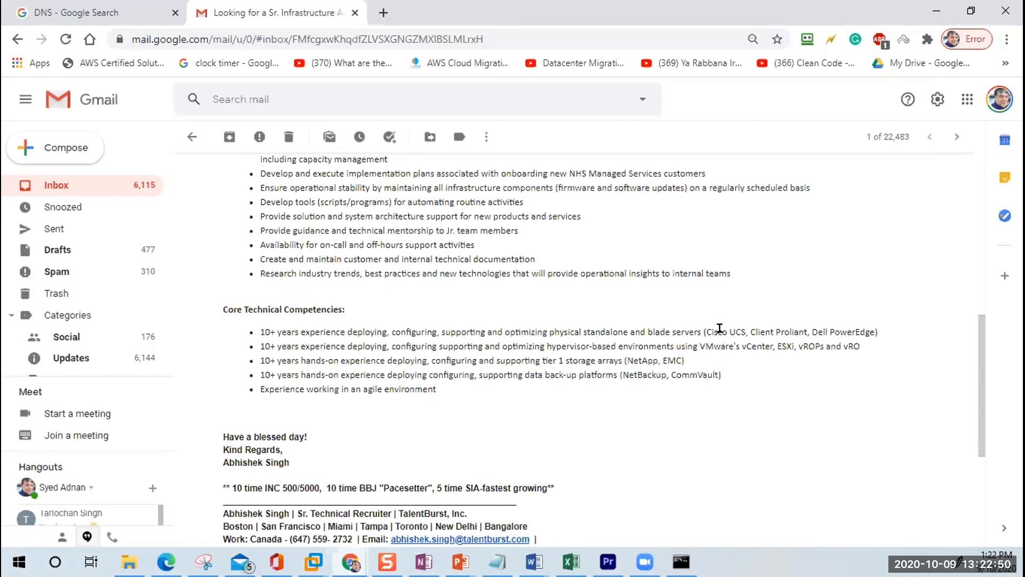
drag(712, 331, 882, 335)
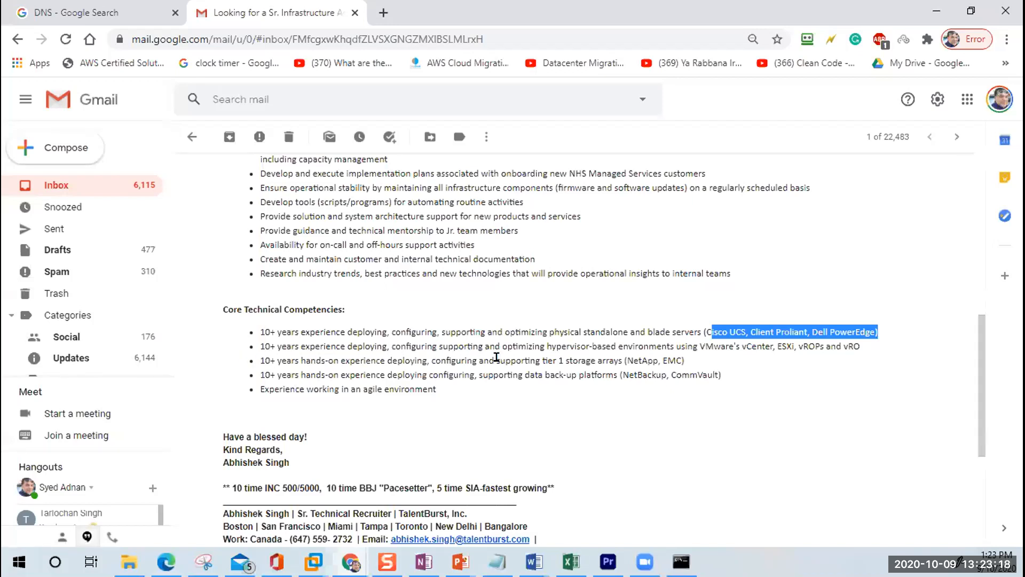
drag(693, 346, 871, 354)
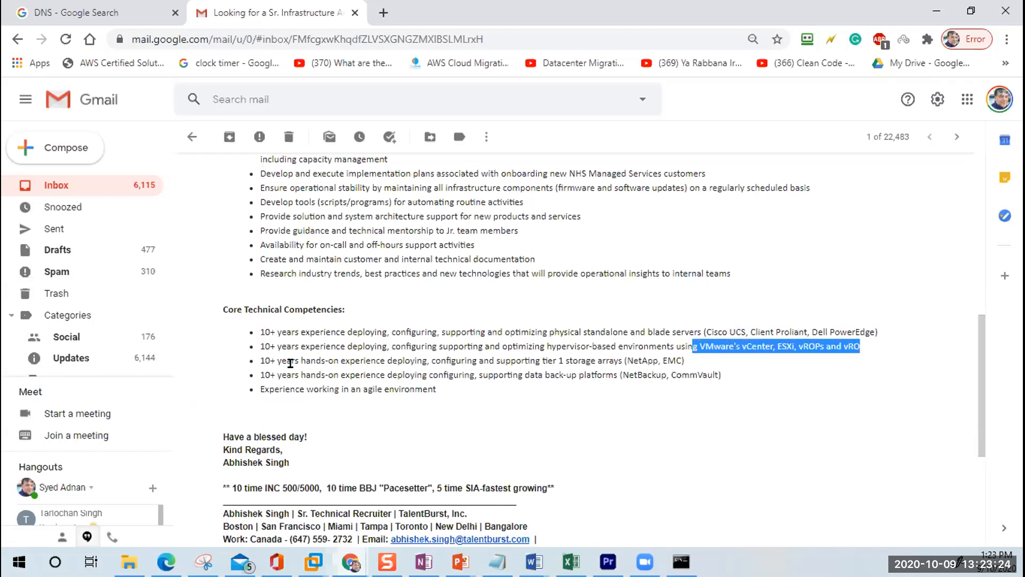
drag(295, 375, 461, 374)
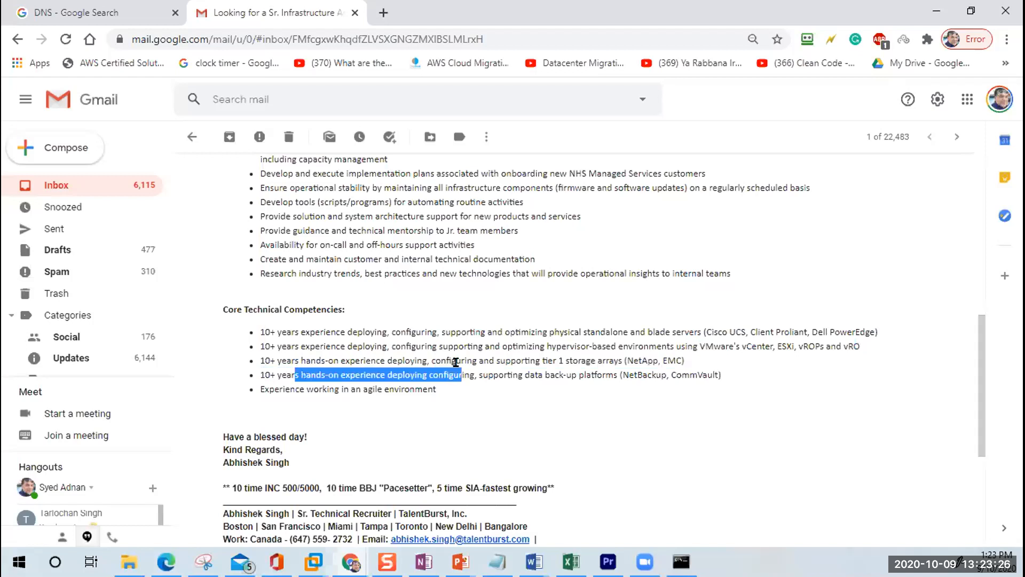
drag(549, 361, 690, 361)
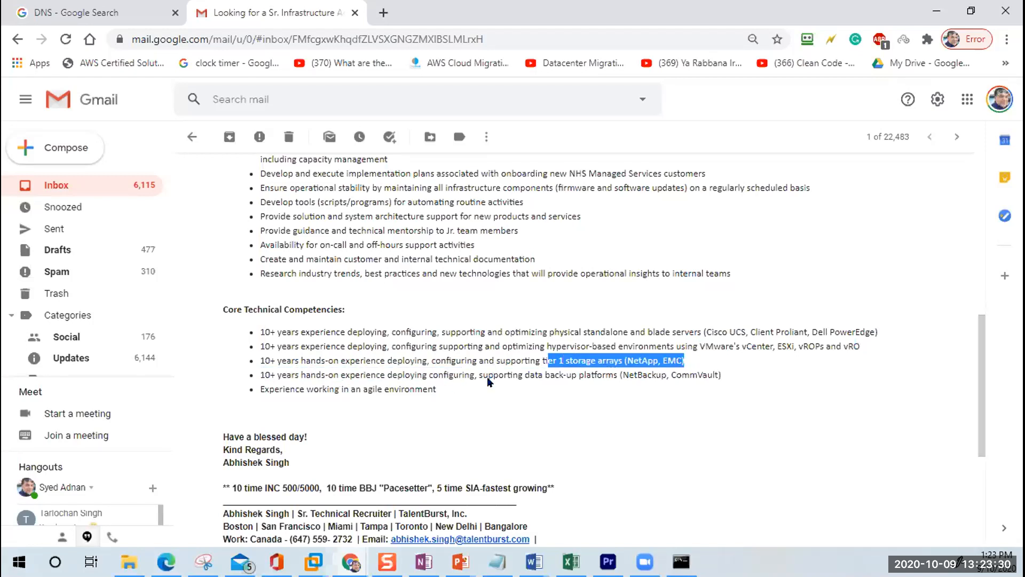
drag(726, 376, 415, 375)
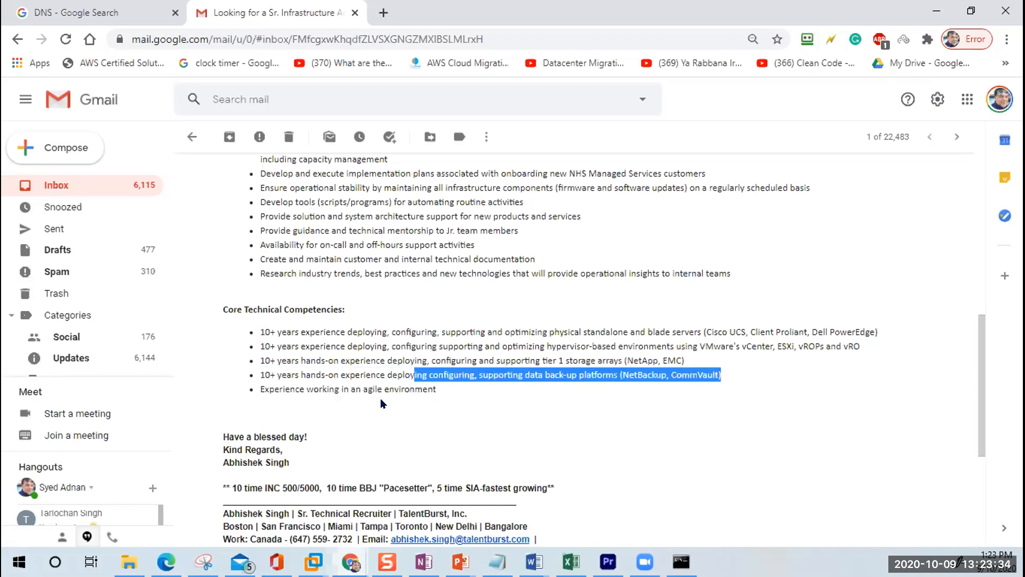
scroll(381, 403, up, 15)
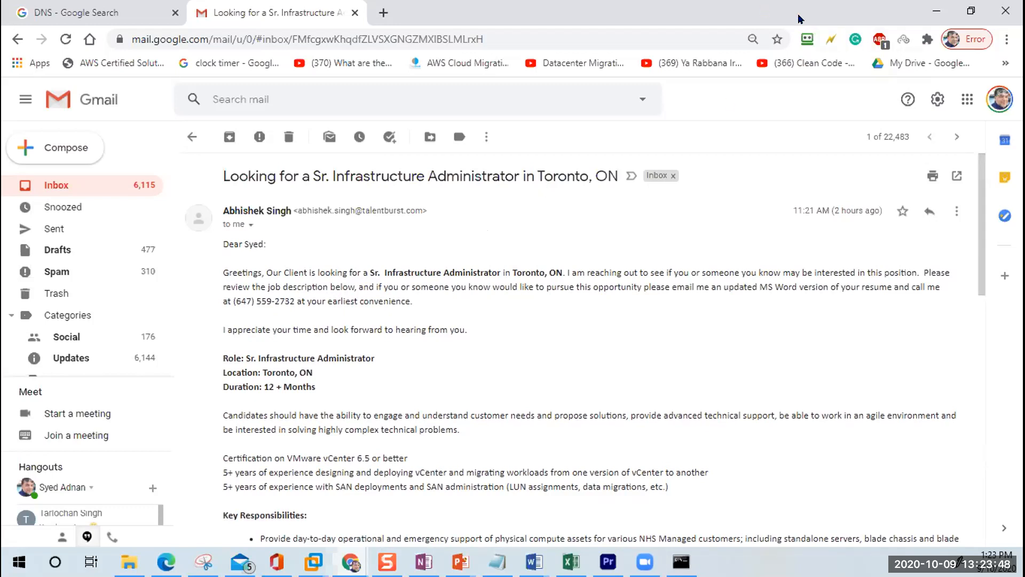
Step: Switch from Chrome to the VMware Workstation window showing 360cloudsrv01
key(alt+Tab)
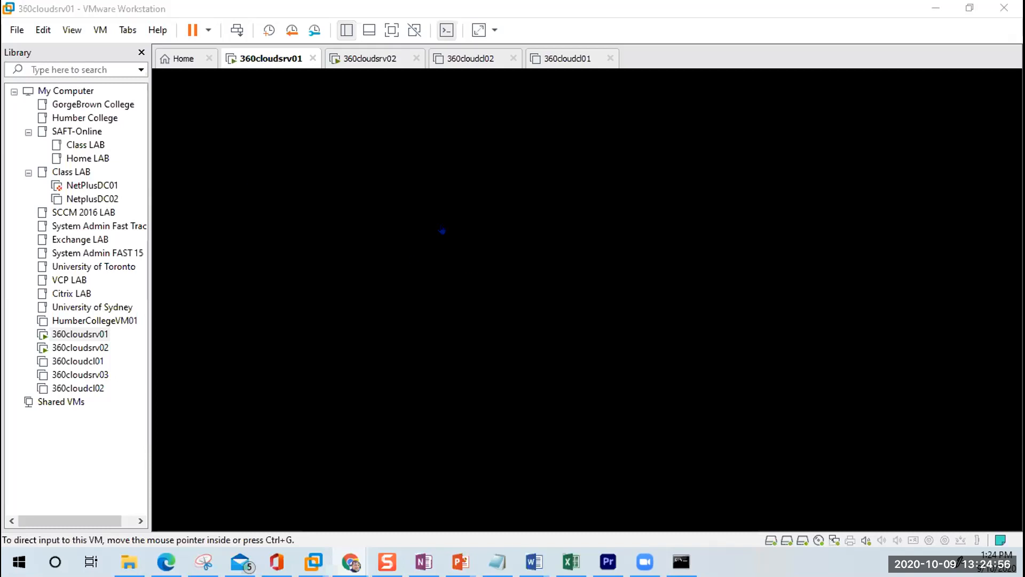
Step: Wake the 360cloudsrv01 console and unlock it to reach the 360CLOUD\Administrator password prompt
click(442, 231)
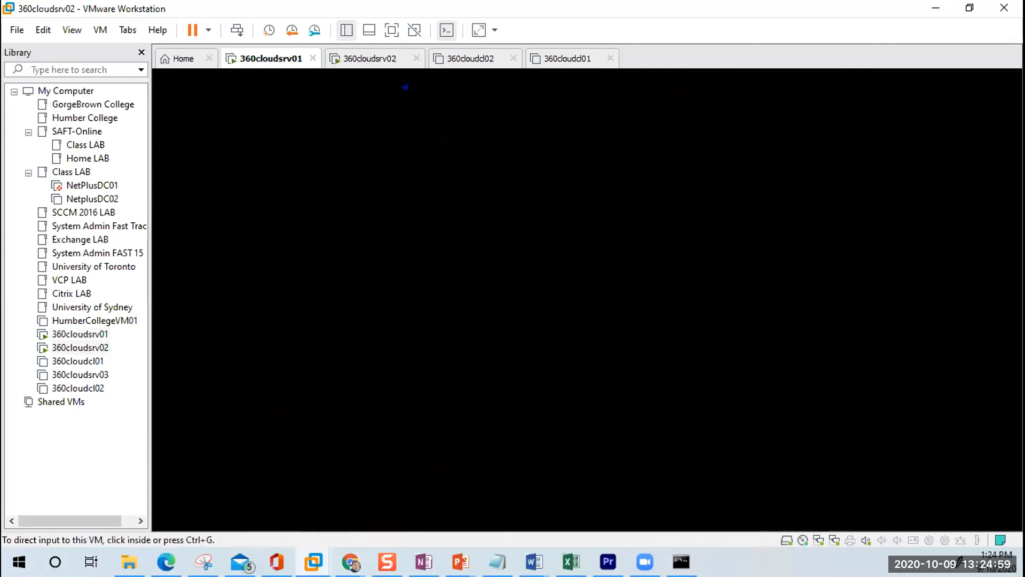
click(403, 60)
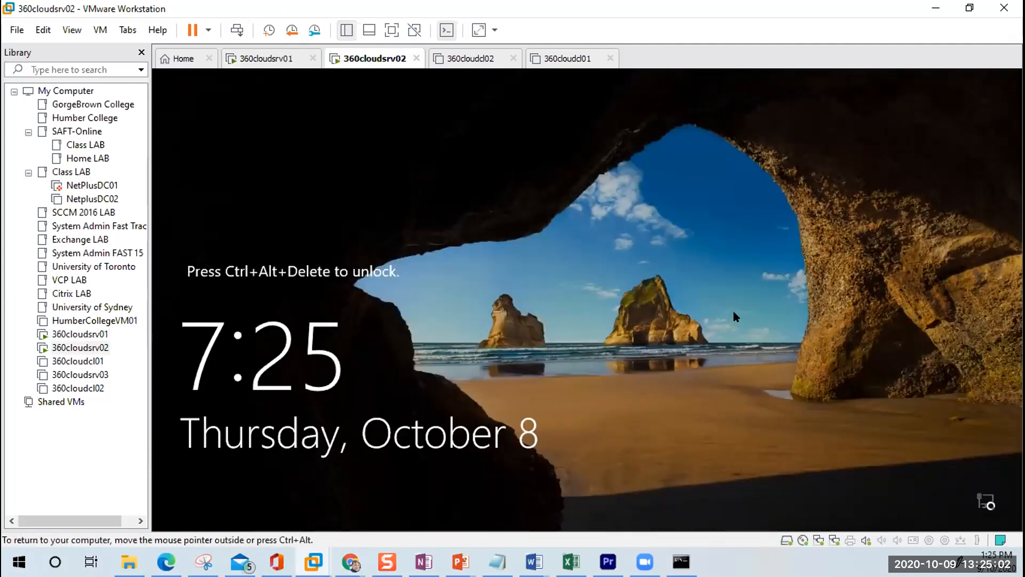
key(ctrl+alt)
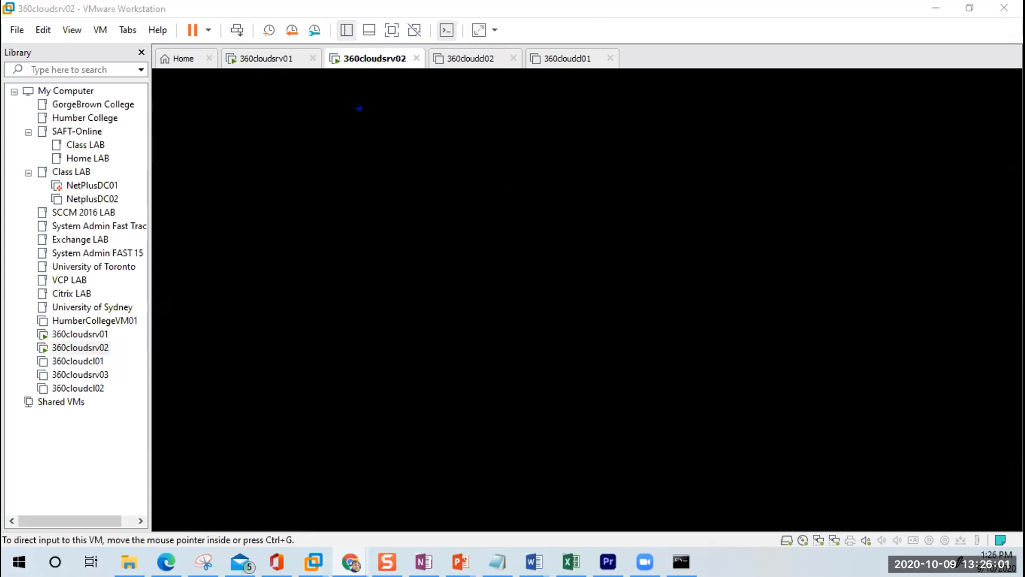
click(272, 58)
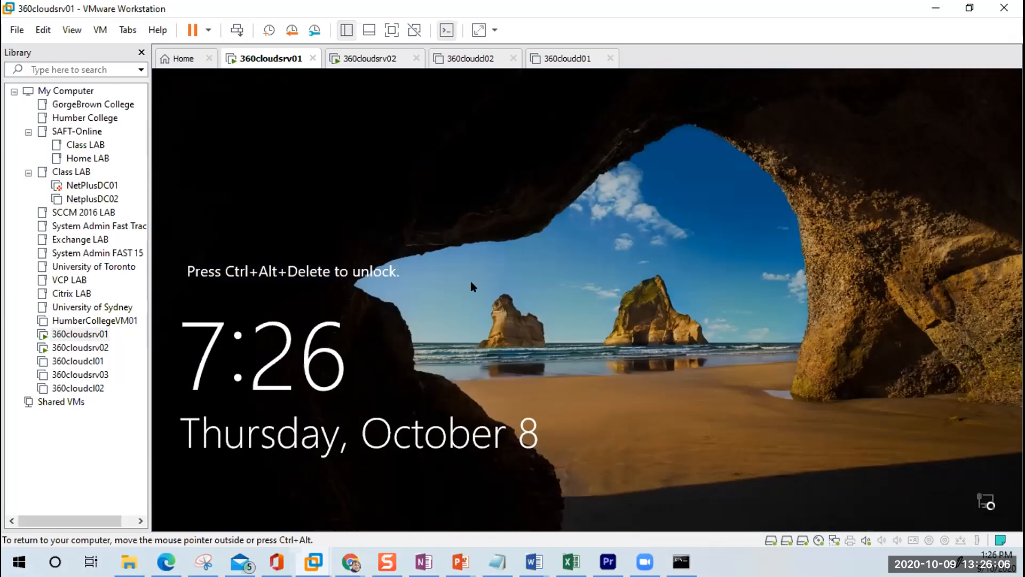
click(231, 27)
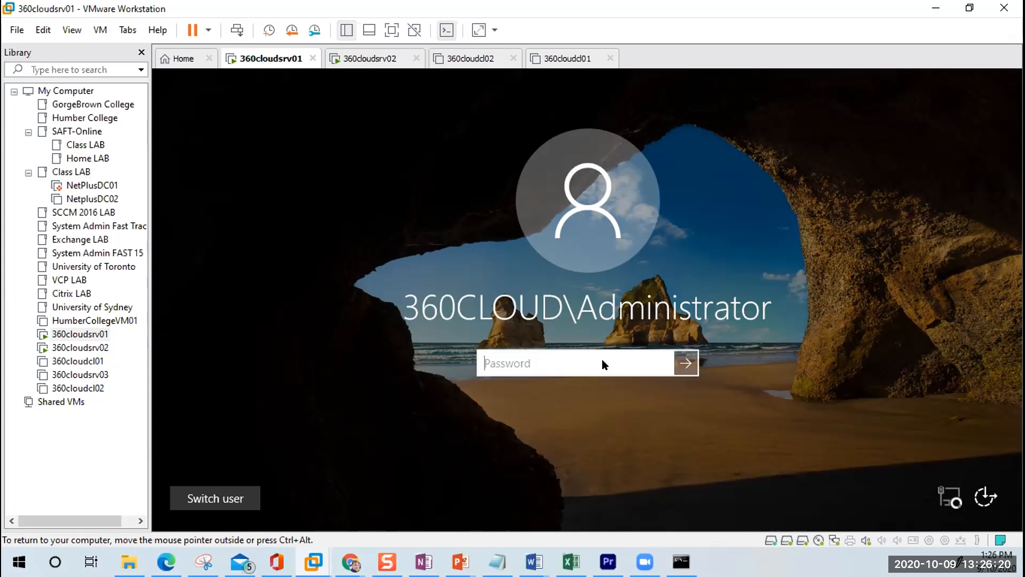
Step: Enter the Administrator password to sign in to 360cloudsrv01
key(ctrl+alt)
text(*********)
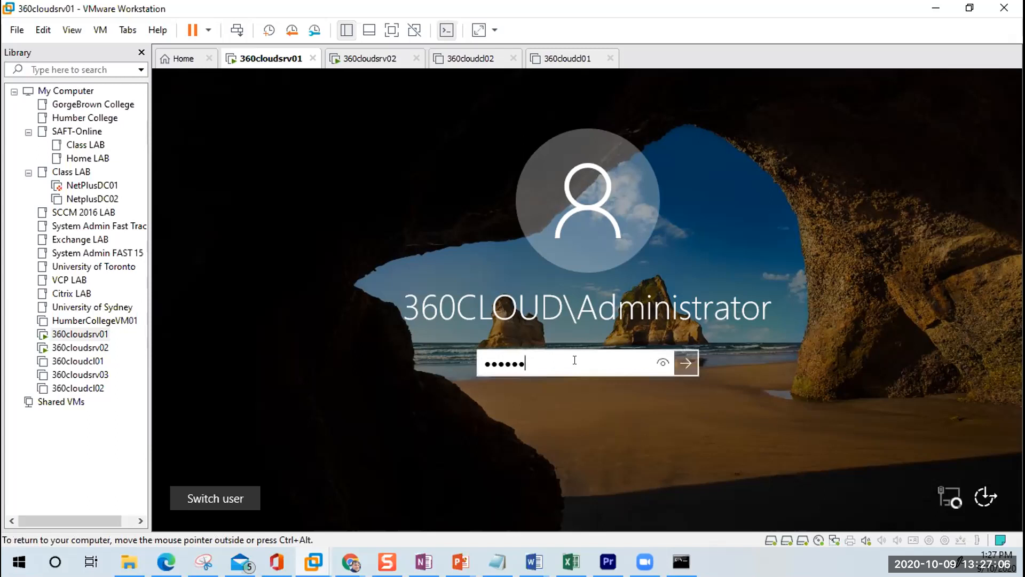
key(Return)
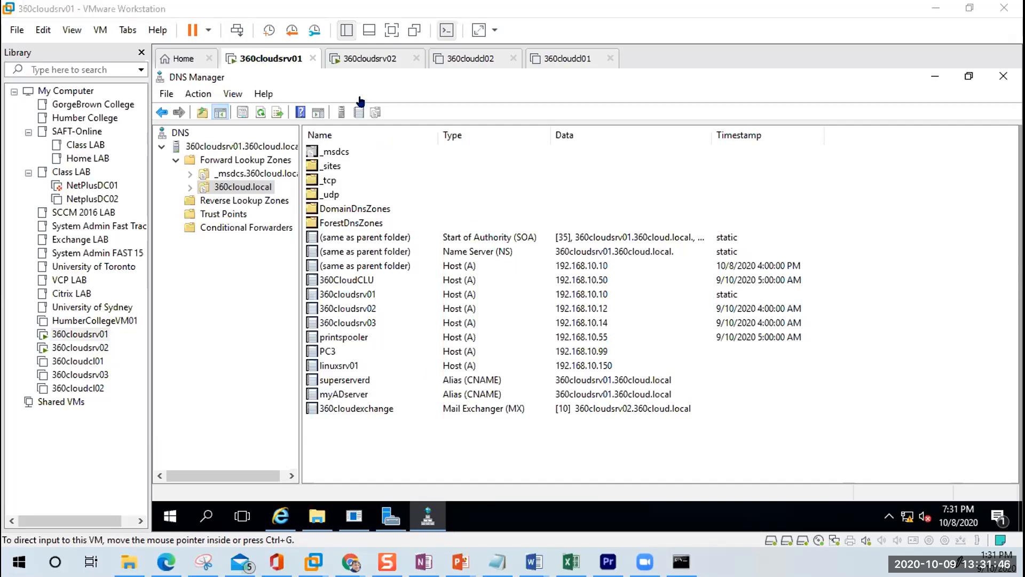
Step: Flip between the 360cloudsrv02 and 360cloudsrv01 virtual machine tabs
click(370, 54)
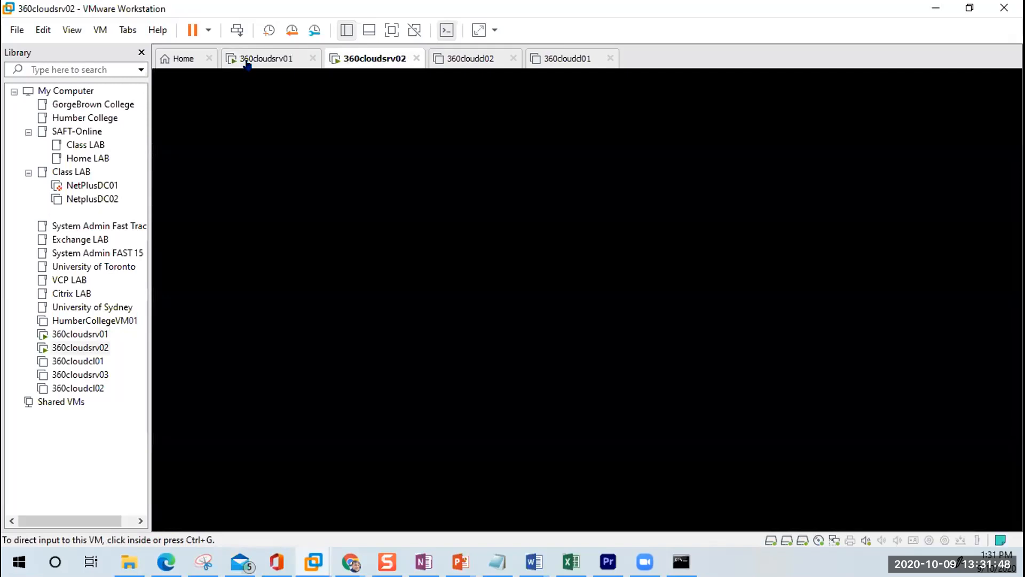
click(246, 60)
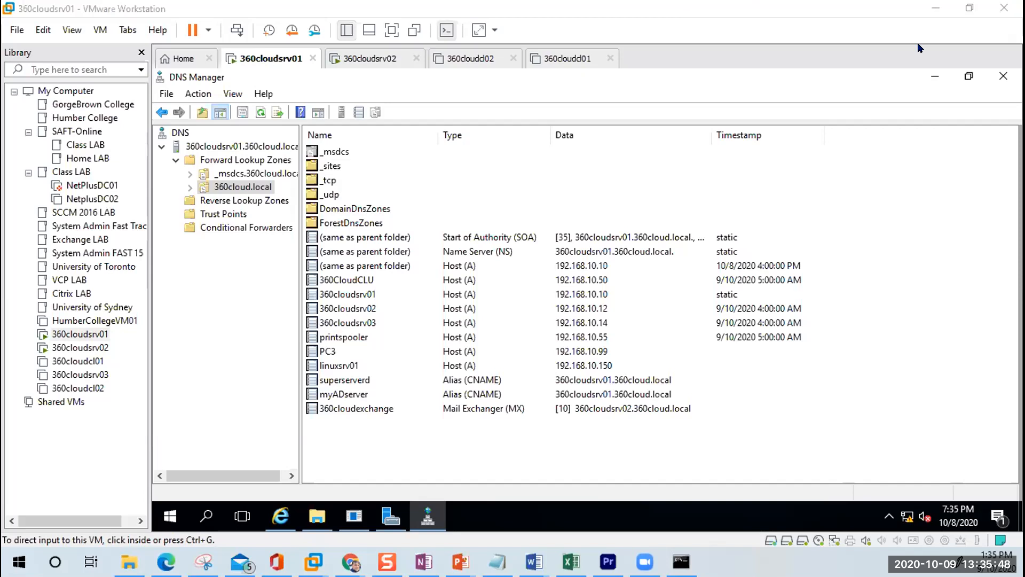
Step: Close Workstation, suspending both running VMs, and return to the Word lecture notes
click(1004, 8)
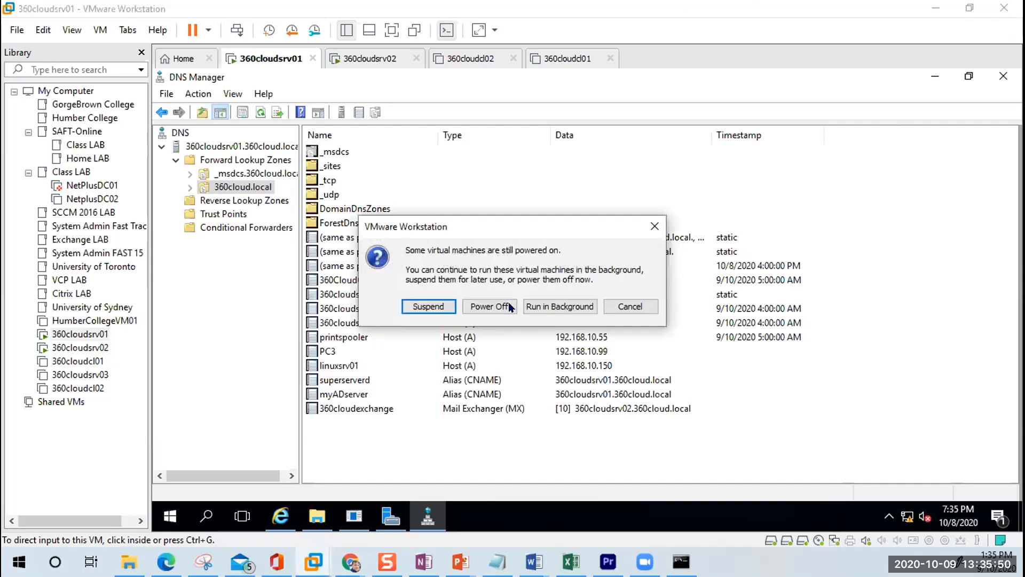
click(435, 307)
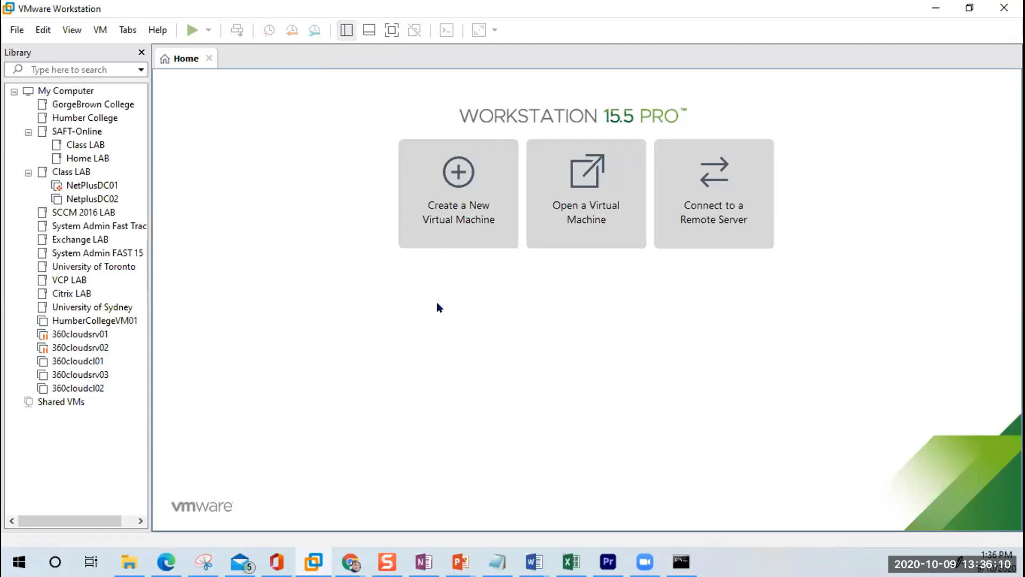
key(alt+Tab)
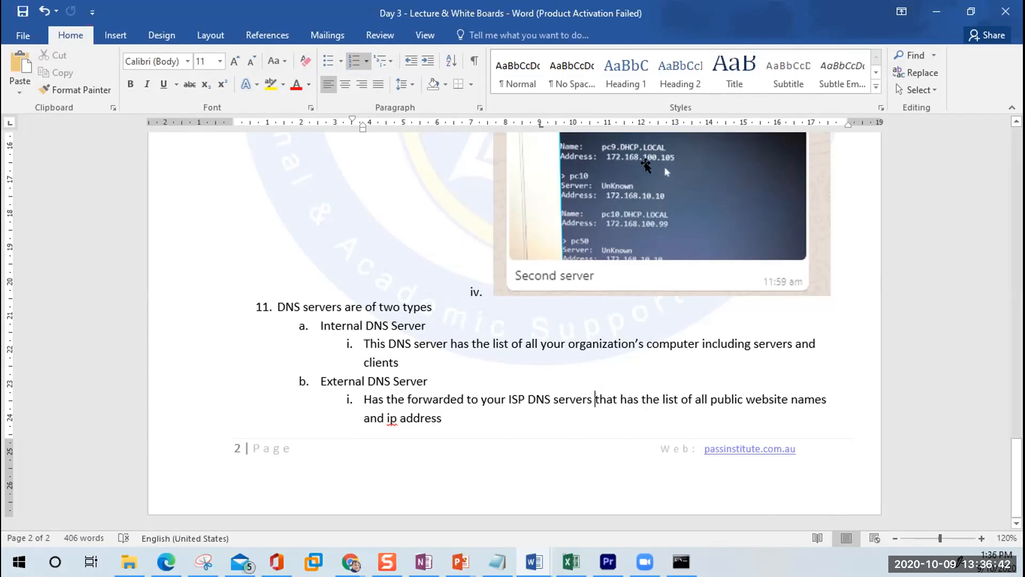
scroll(906, 246, up, 10)
scroll(907, 248, up, 15)
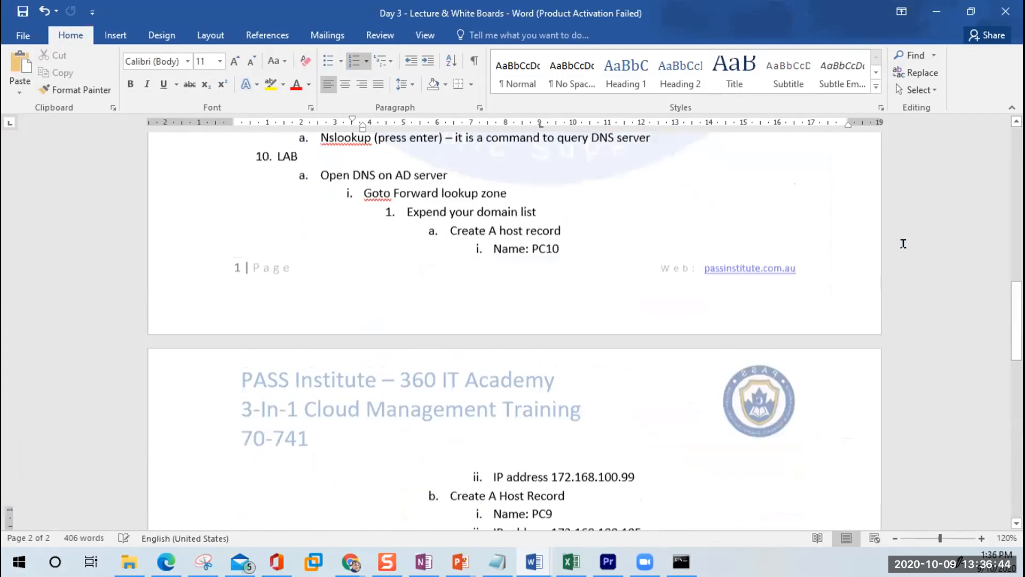
scroll(903, 244, down, 2)
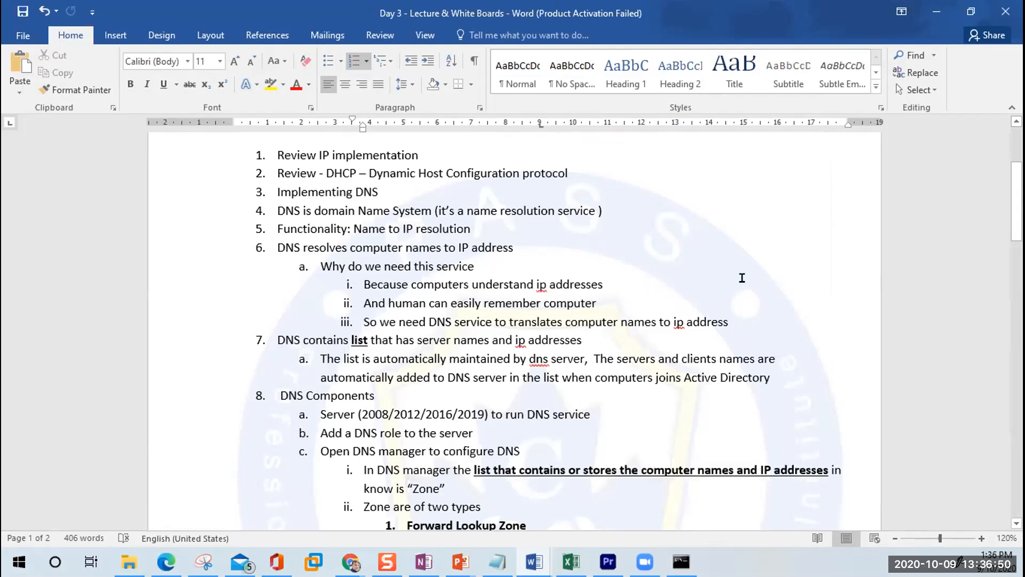
click(959, 303)
scroll(959, 303, down, 3)
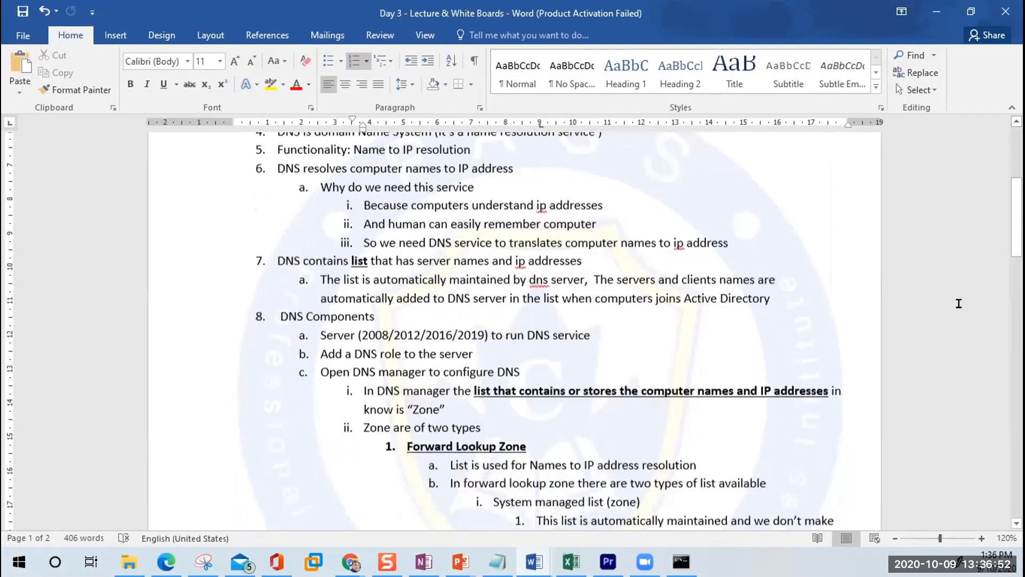
scroll(959, 304, up, 4)
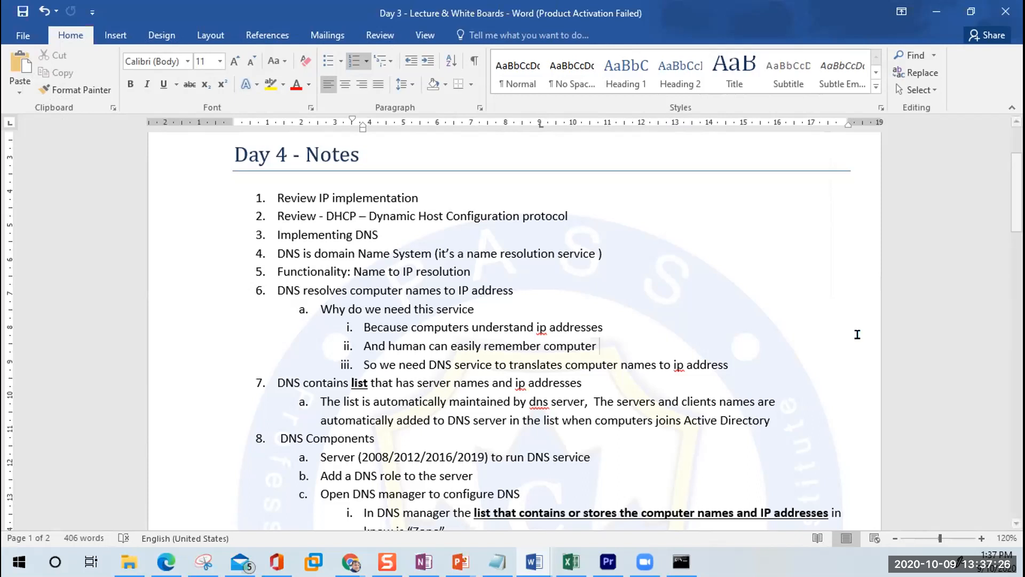
Step: Check Word's spelling suggestions for 'ip' in line 6a.i, finding none suitable
right_click(538, 327)
click(536, 327)
right_click(537, 327)
click(538, 325)
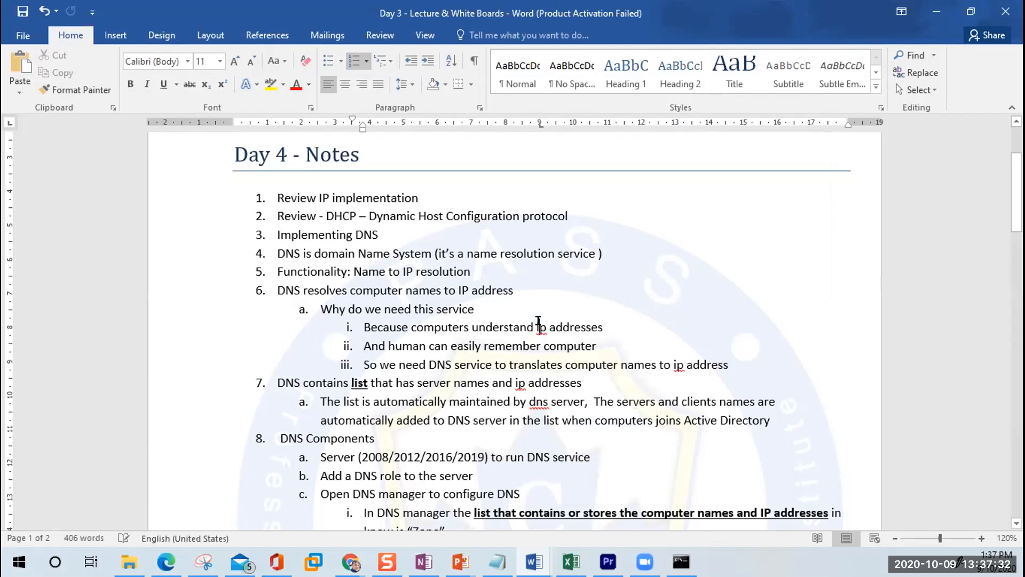
right_click(540, 327)
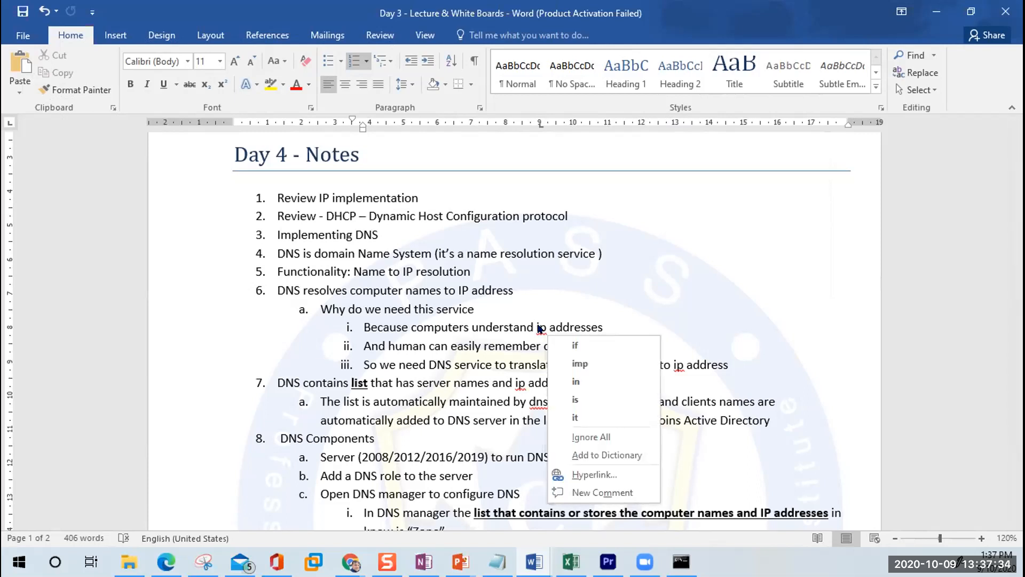
click(730, 292)
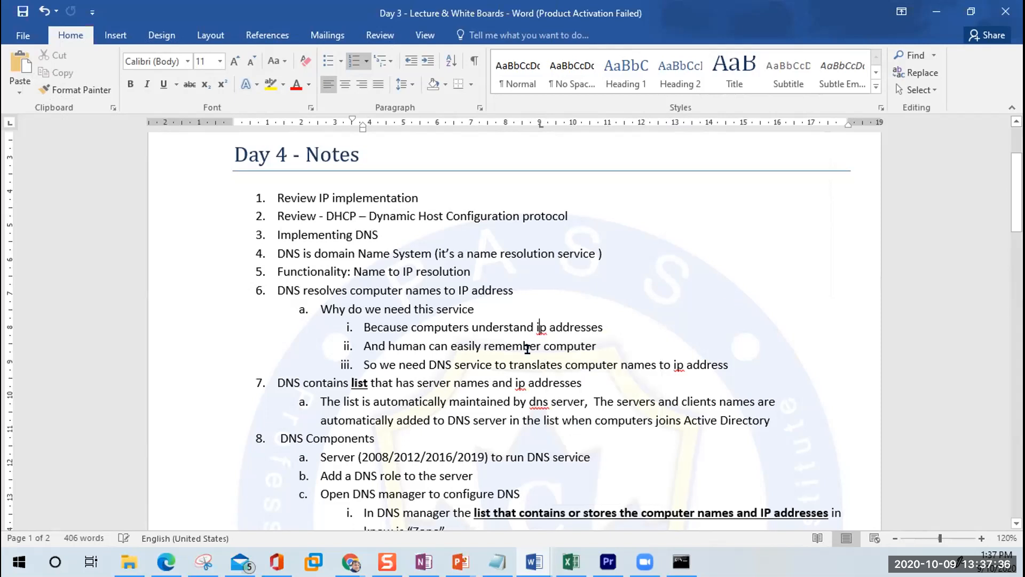
Step: Replace 'ip' with 'IP' in lines 6a.i and 6a.iii, then select item 7's 'ip'
double_click(540, 327)
key(BackSpace)
text(IP)
double_click(539, 327)
key(ctrl+c)
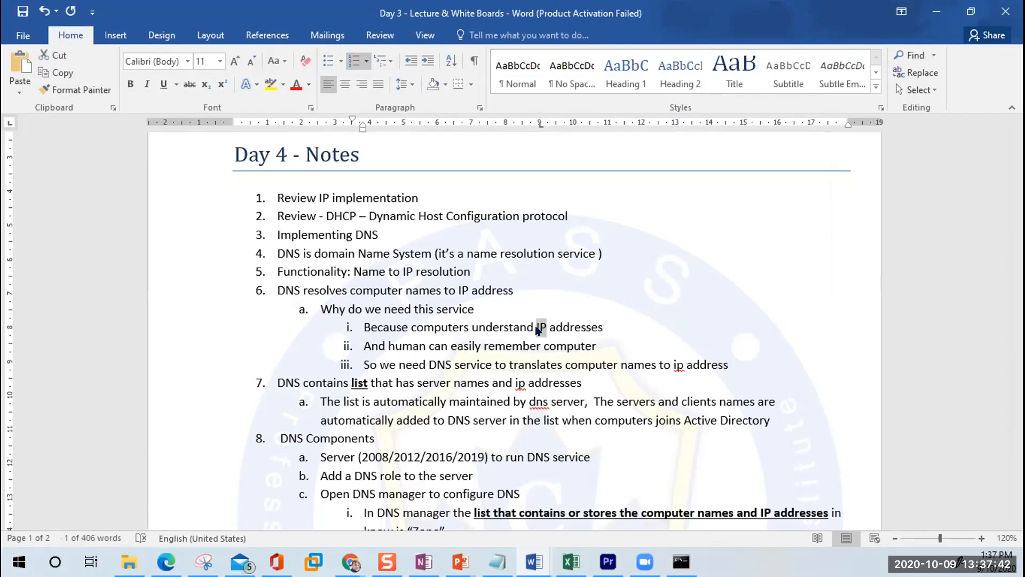
double_click(676, 364)
key(ctrl+v)
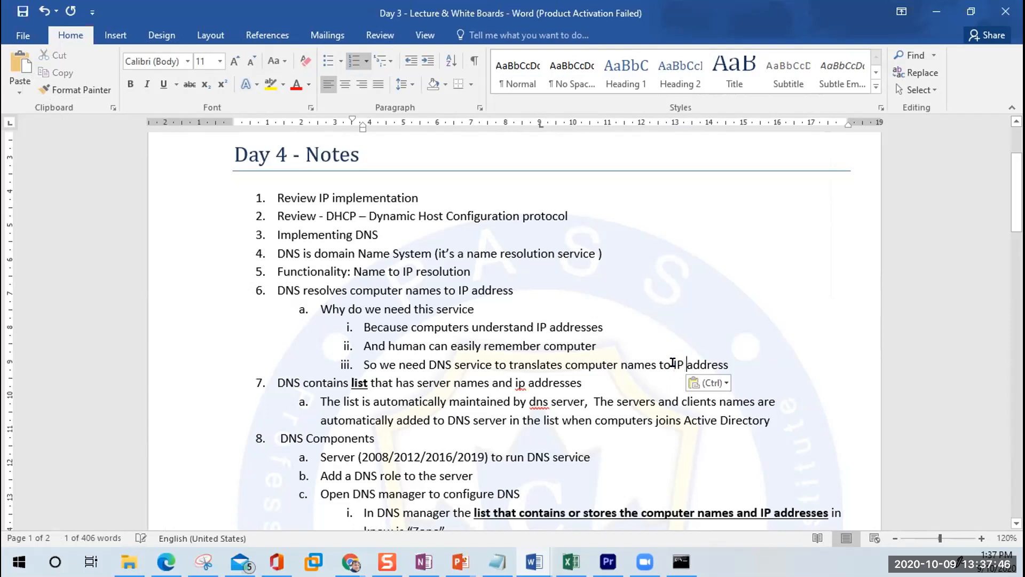
double_click(519, 383)
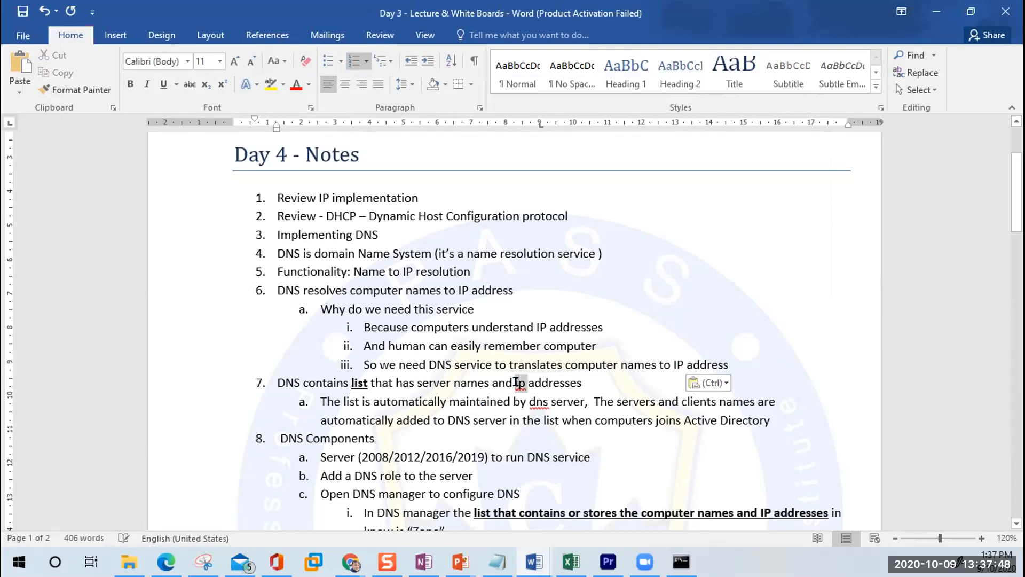
Step: Paste 'IP' into item 7 and retype 'IP' in the page-2 External DNS Server line
key(ctrl+v)
scroll(583, 411, down, 4)
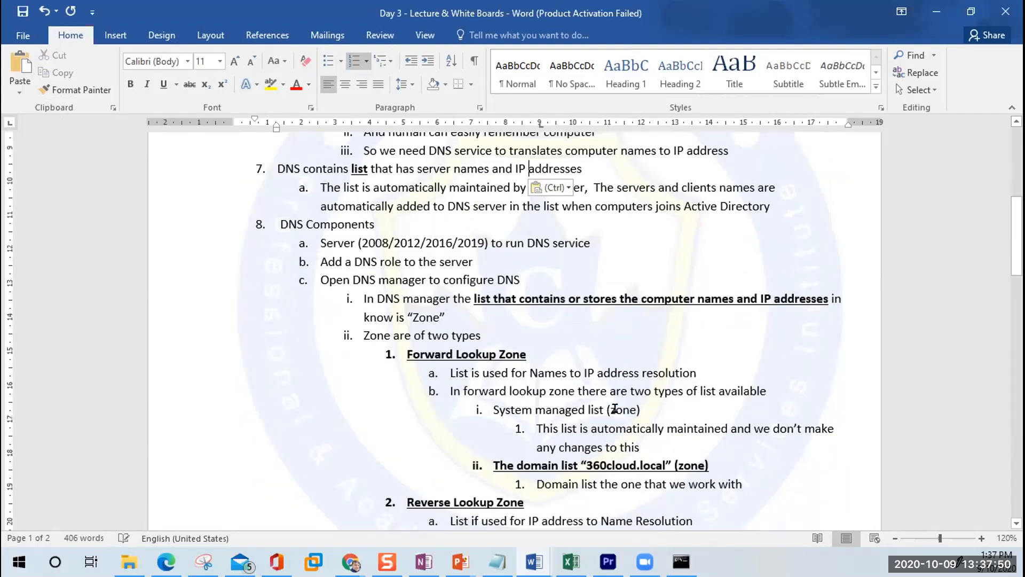
scroll(615, 408, down, 3)
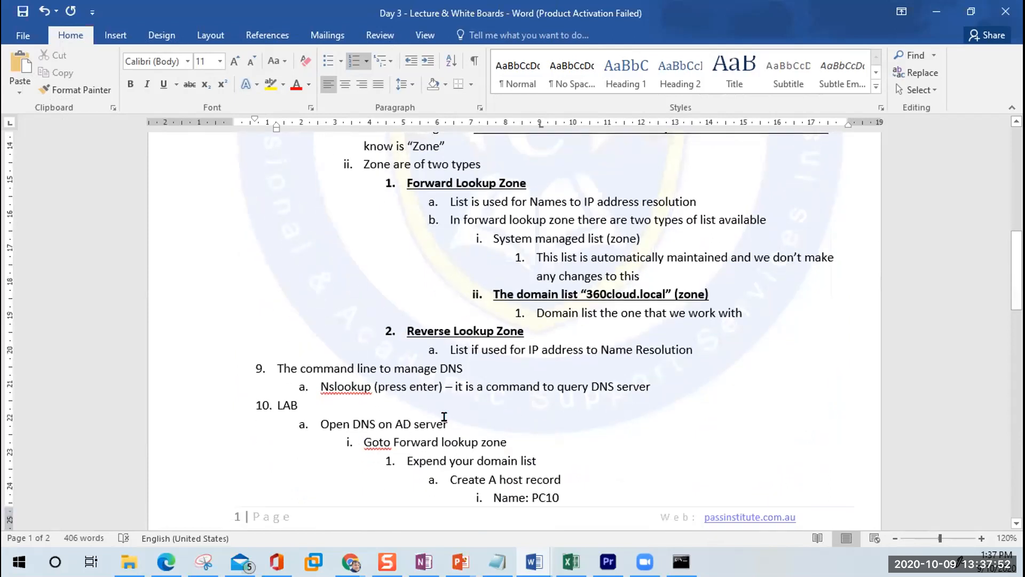
scroll(460, 409, down, 7)
scroll(462, 409, down, 6)
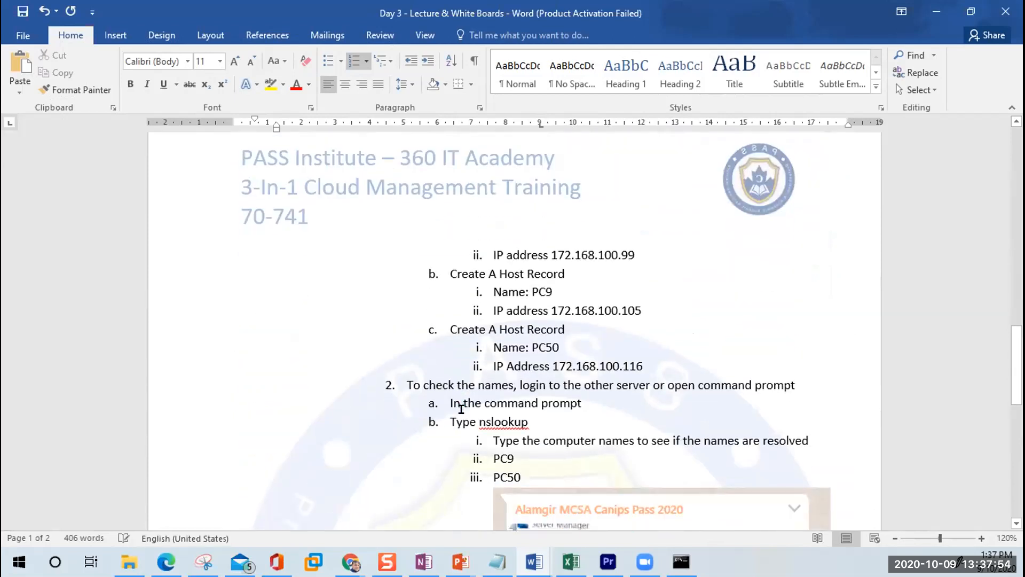
scroll(461, 409, down, 5)
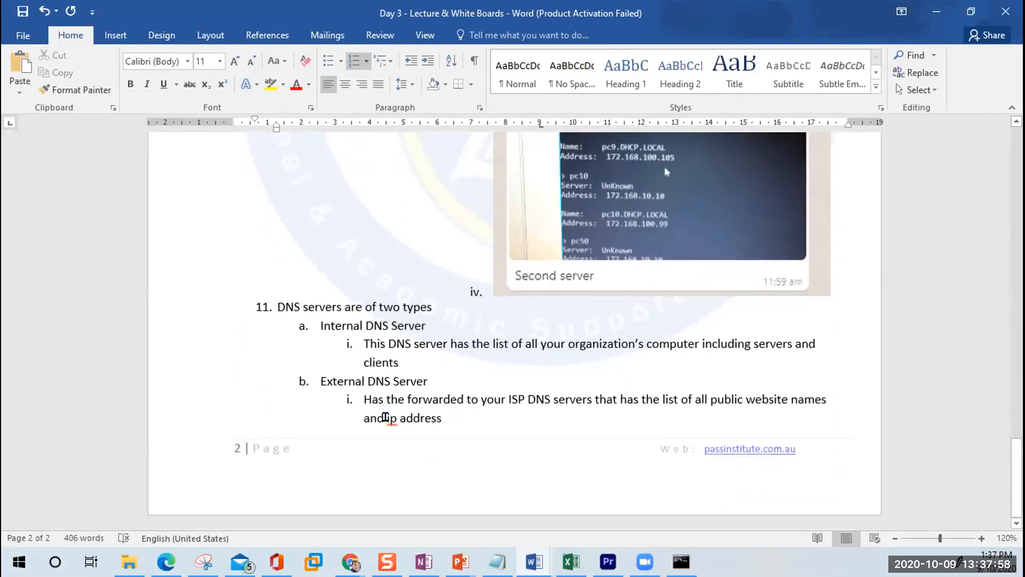
double_click(386, 417)
text(IP)
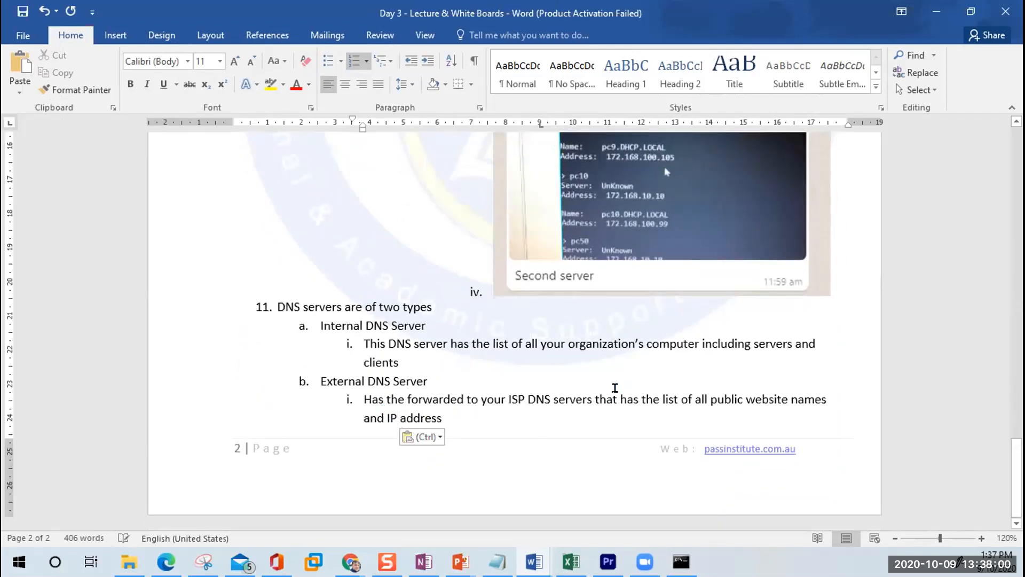
scroll(615, 388, up, 1)
scroll(615, 388, up, 20)
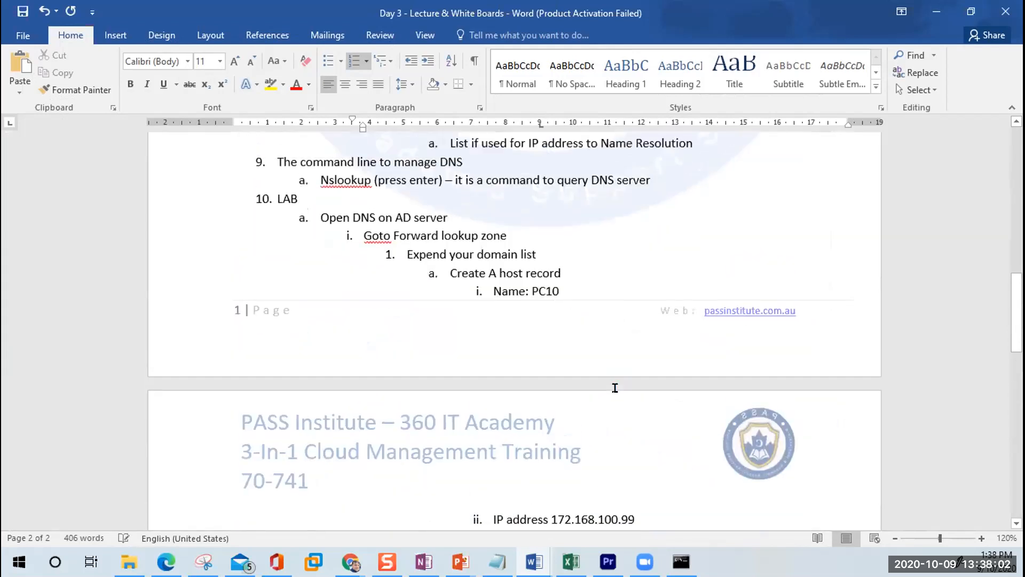
scroll(616, 388, down, 3)
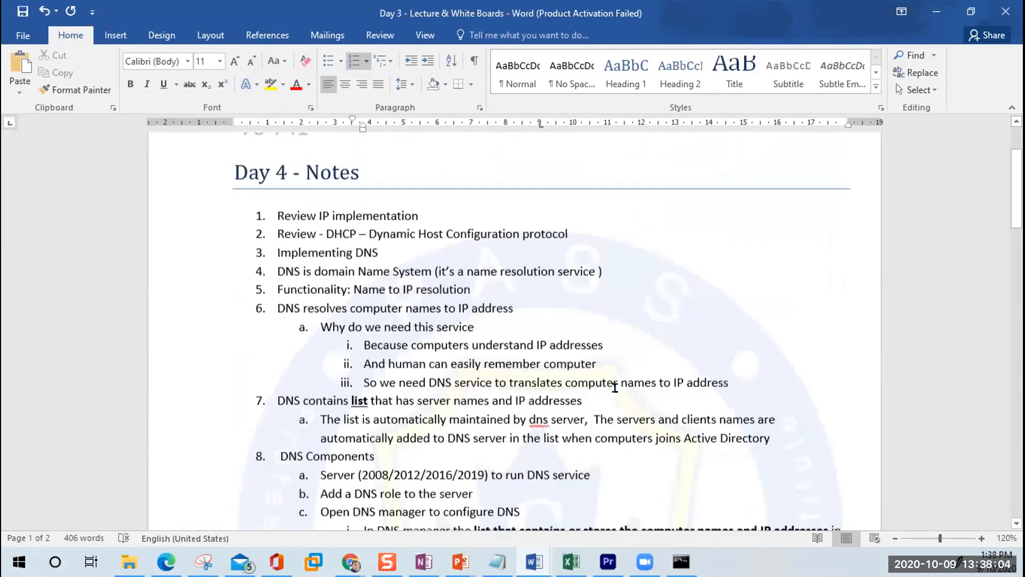